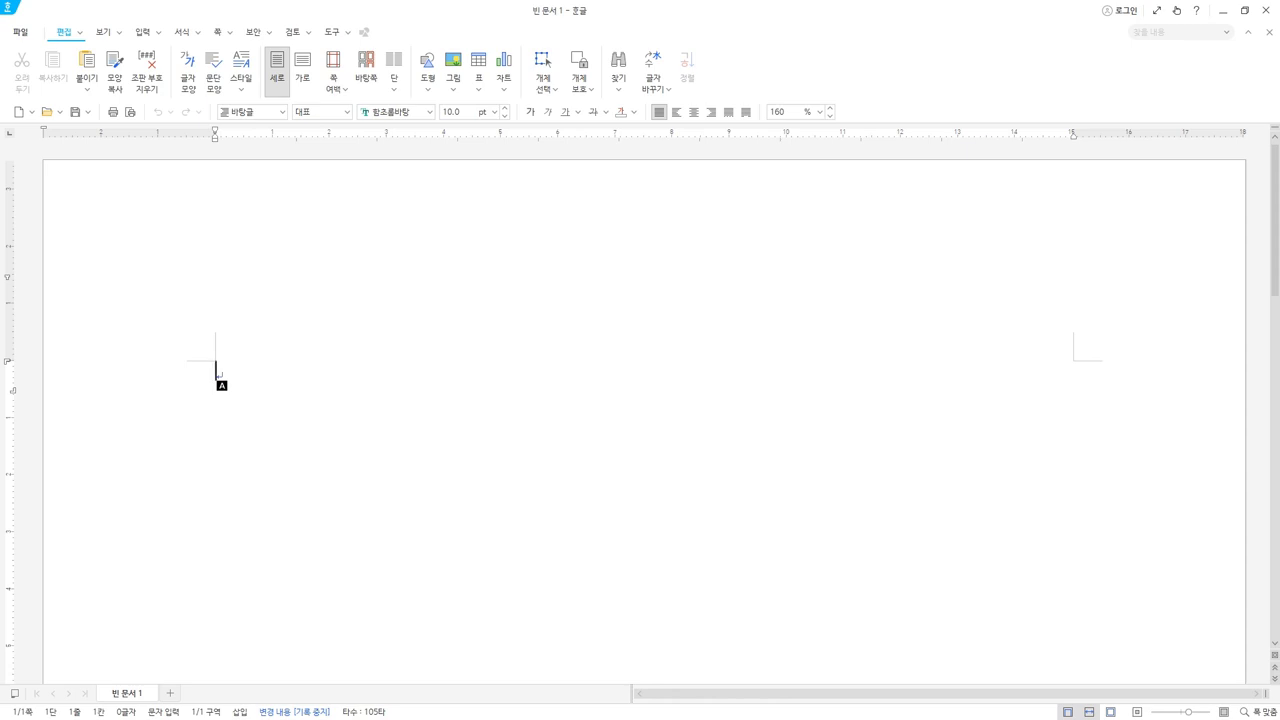
- Open 블록 계산식(풀이결과).hwp and 블록 계산식.hwp from the PART 01. 시험 유형 따라하기 folder
key("alt+Tab")
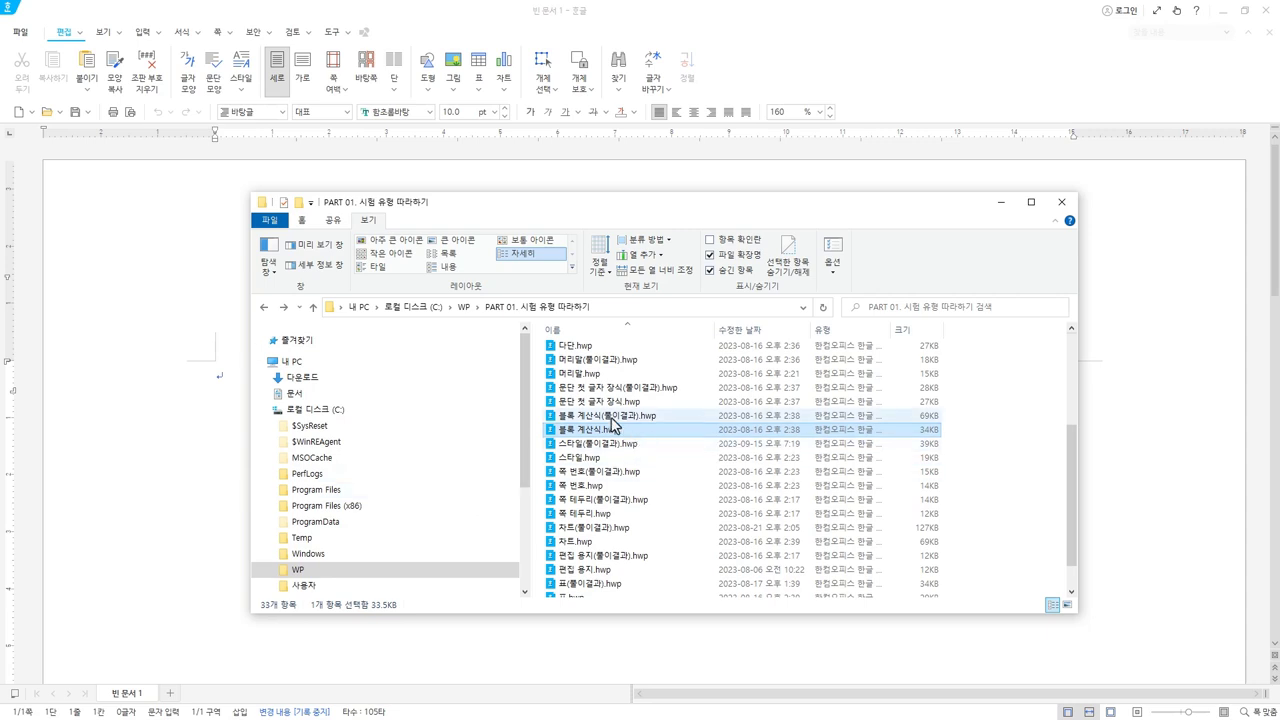
left_click(612, 417, "ctrl")
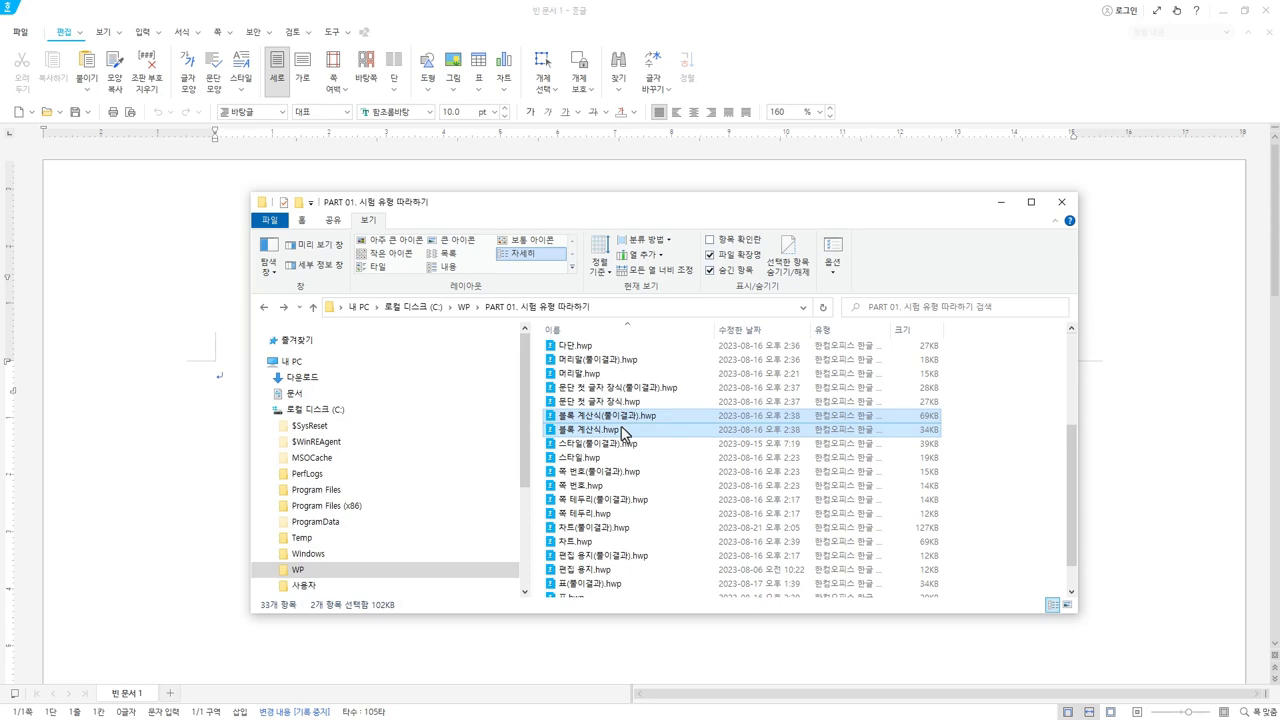
left_click_drag(628, 425, 639, 88)
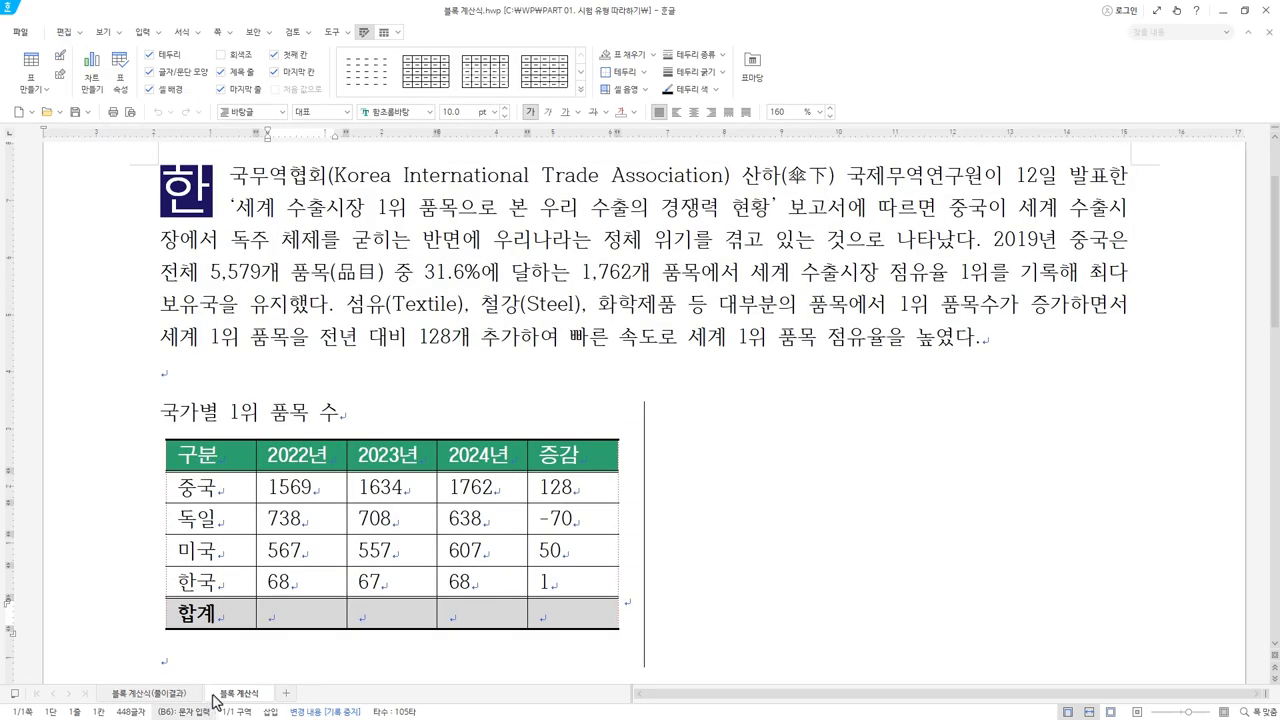
- Examine the header row, country rows and empty 합계 cells of the 국가별 1위 품목 수 table
scroll(385, 615, "down", 3)
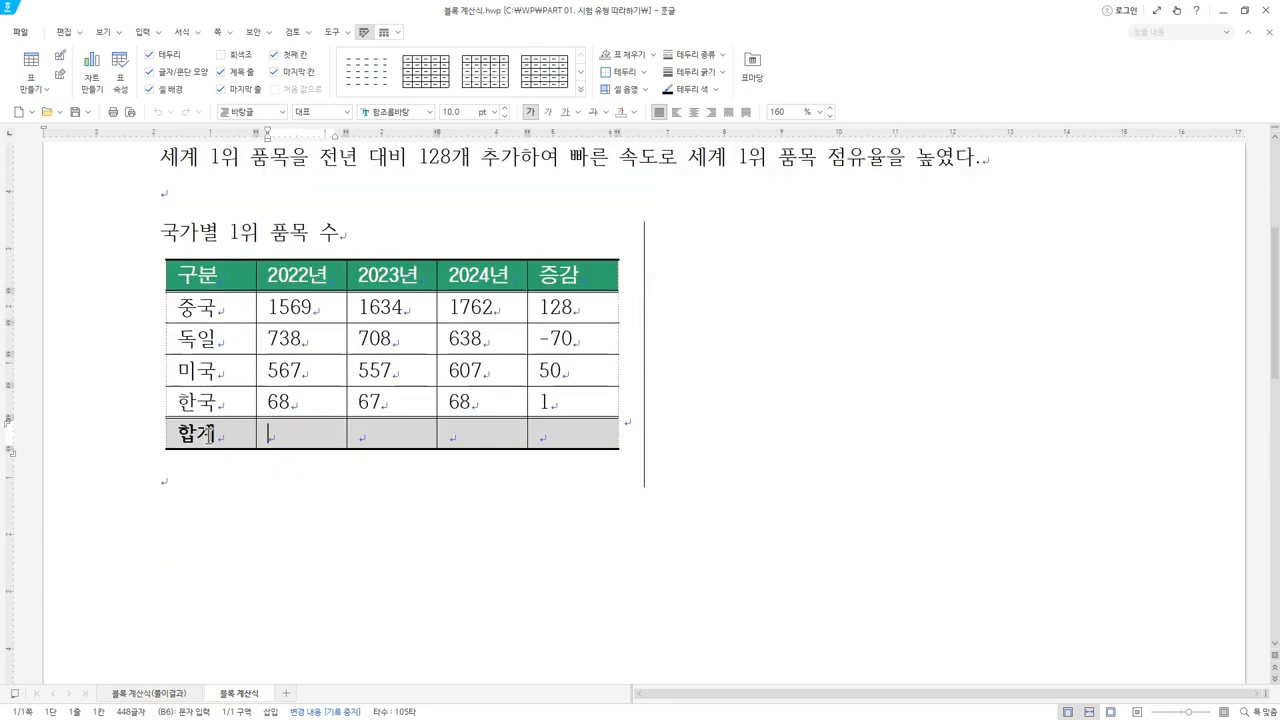
key("Tab")
key("Tab")
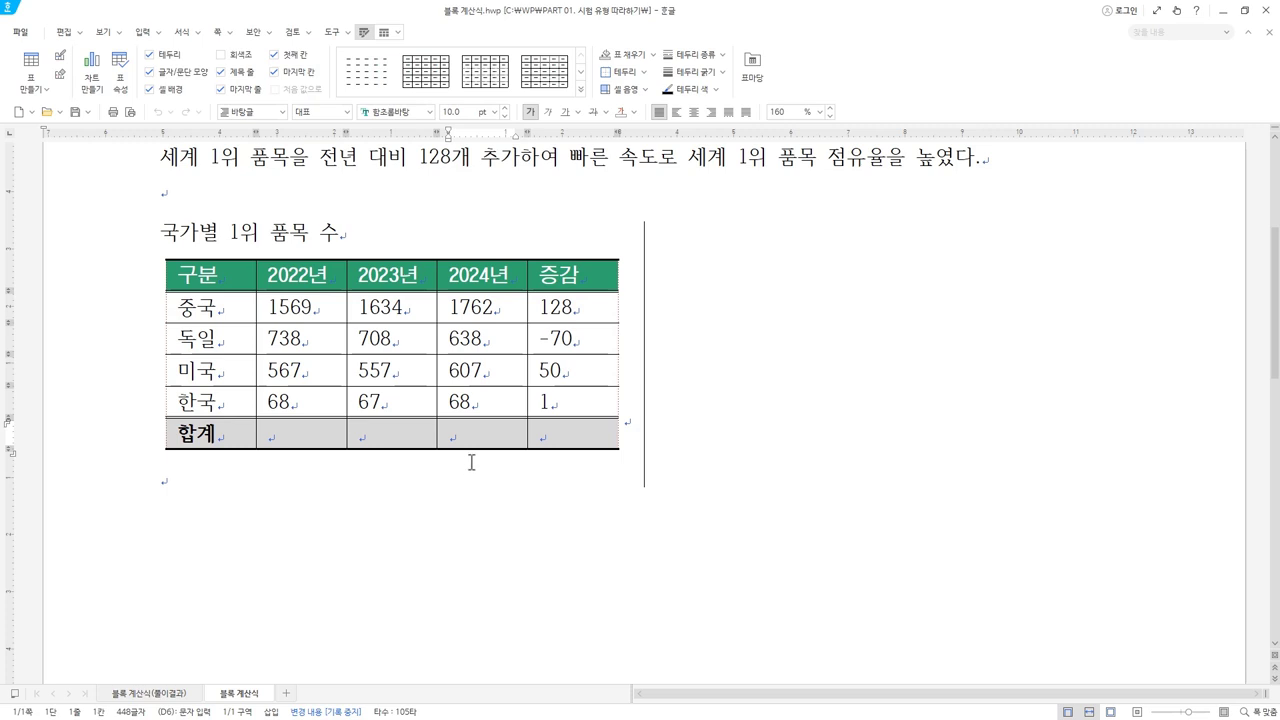
key("Tab")
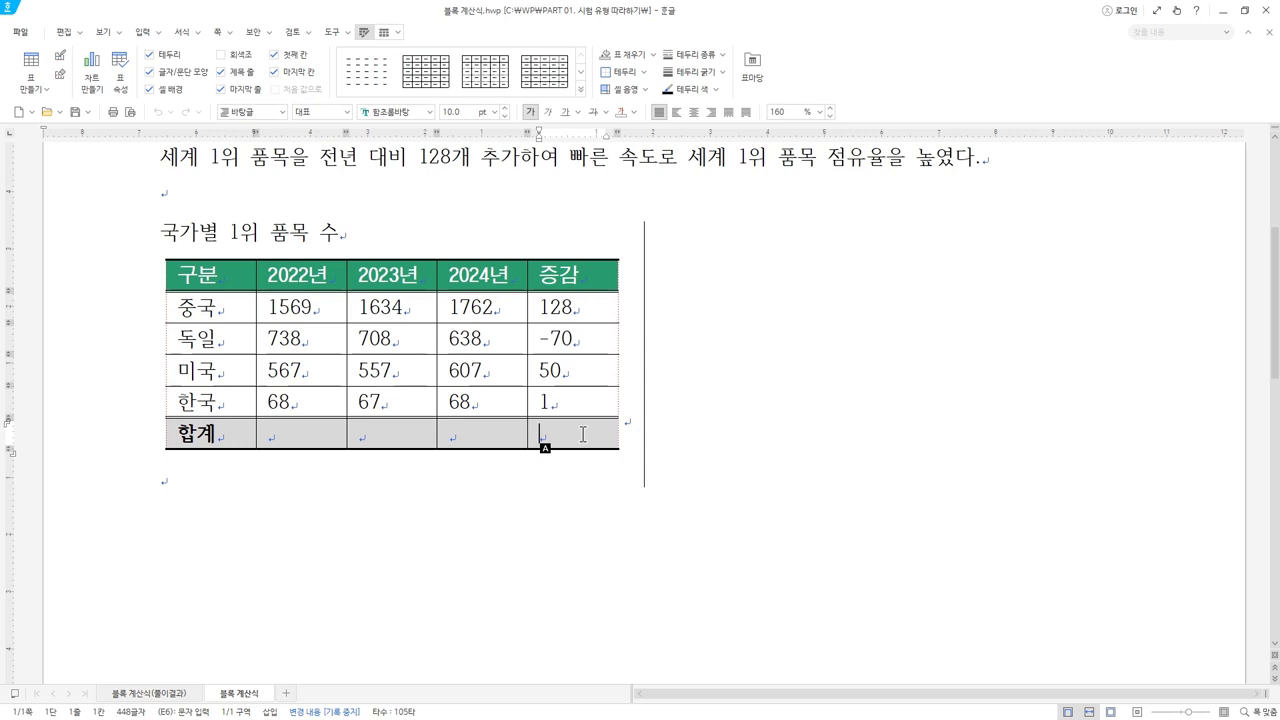
left_click_drag(608, 314, 587, 435)
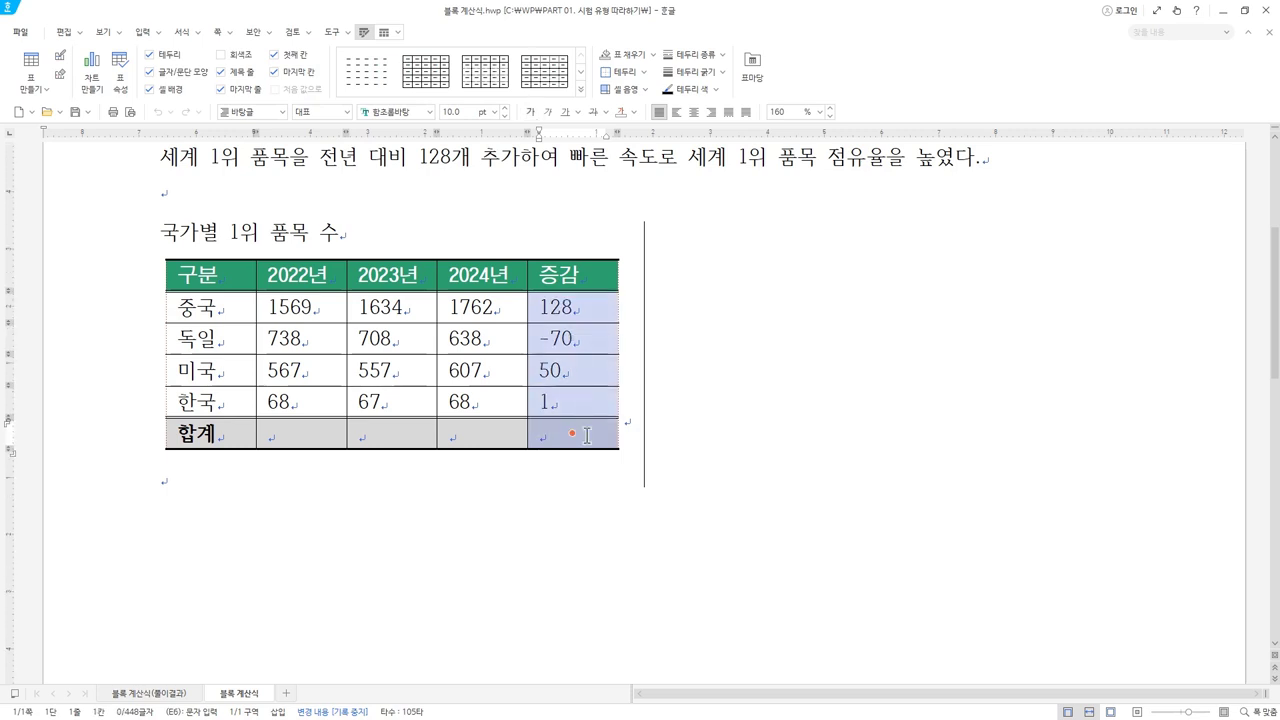
left_click_drag(262, 432, 465, 450)
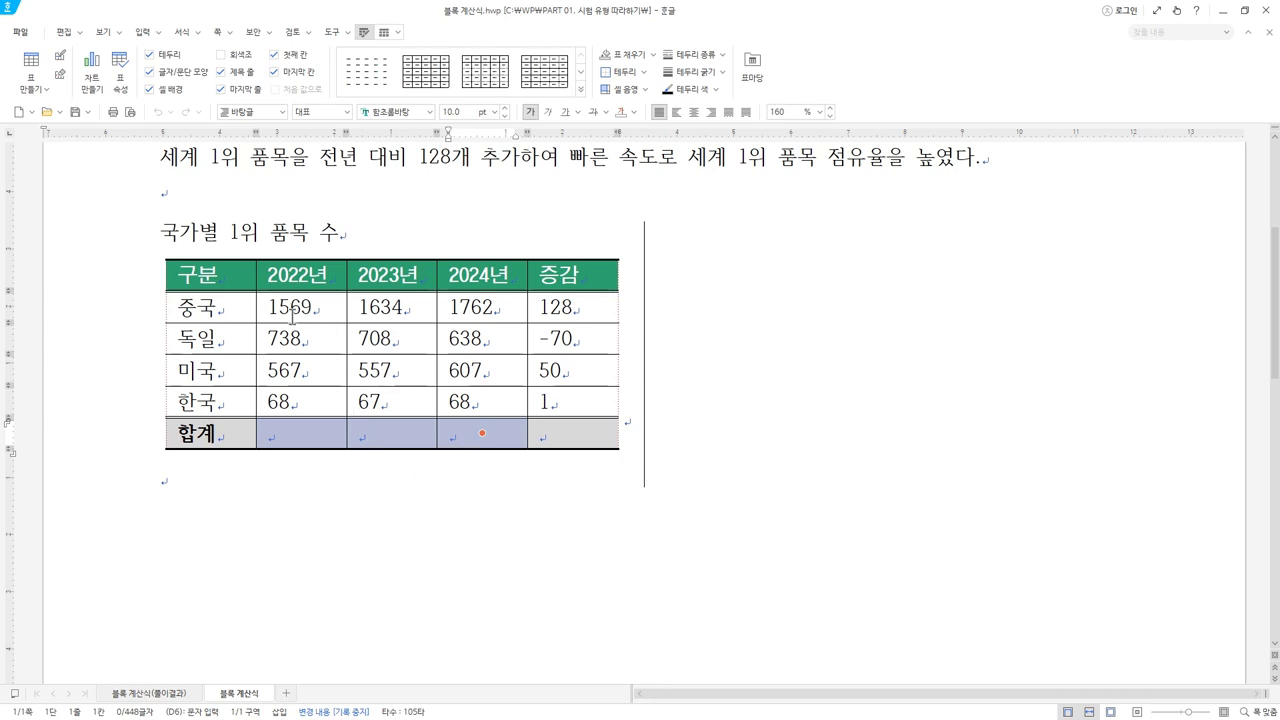
left_click_drag(222, 281, 582, 280)
left_click_drag(220, 308, 571, 398)
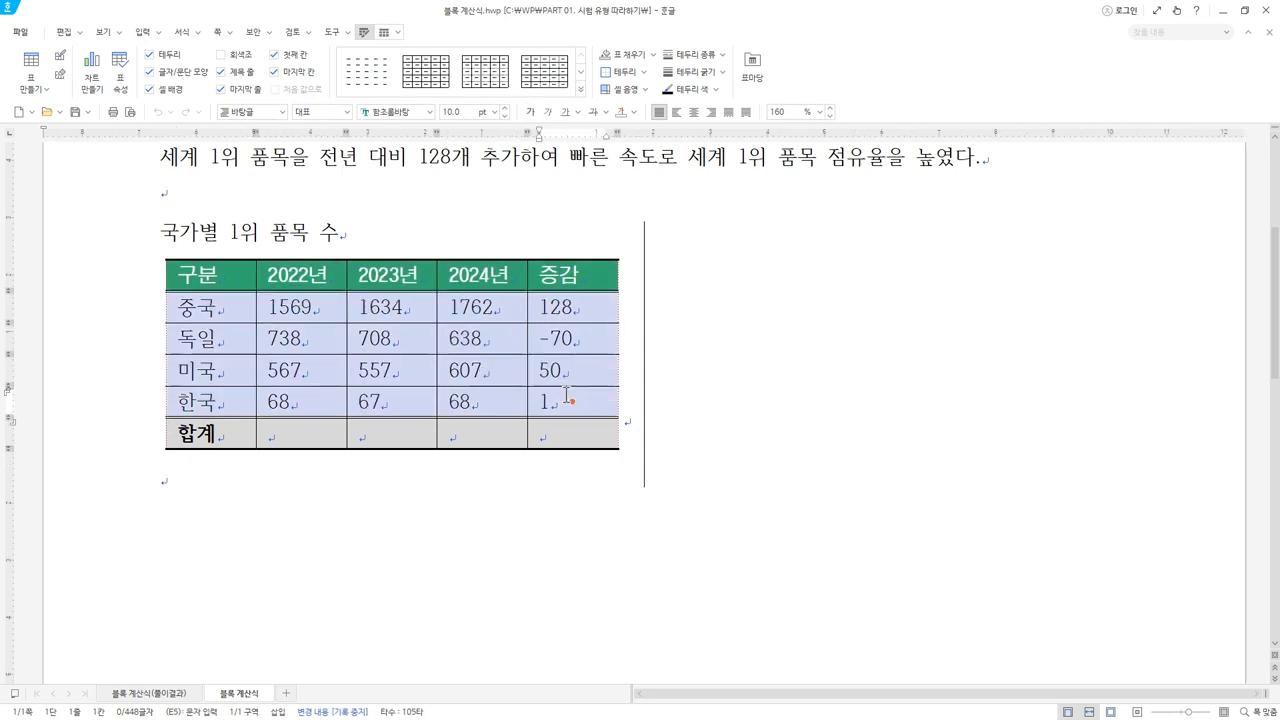
left_click(267, 505)
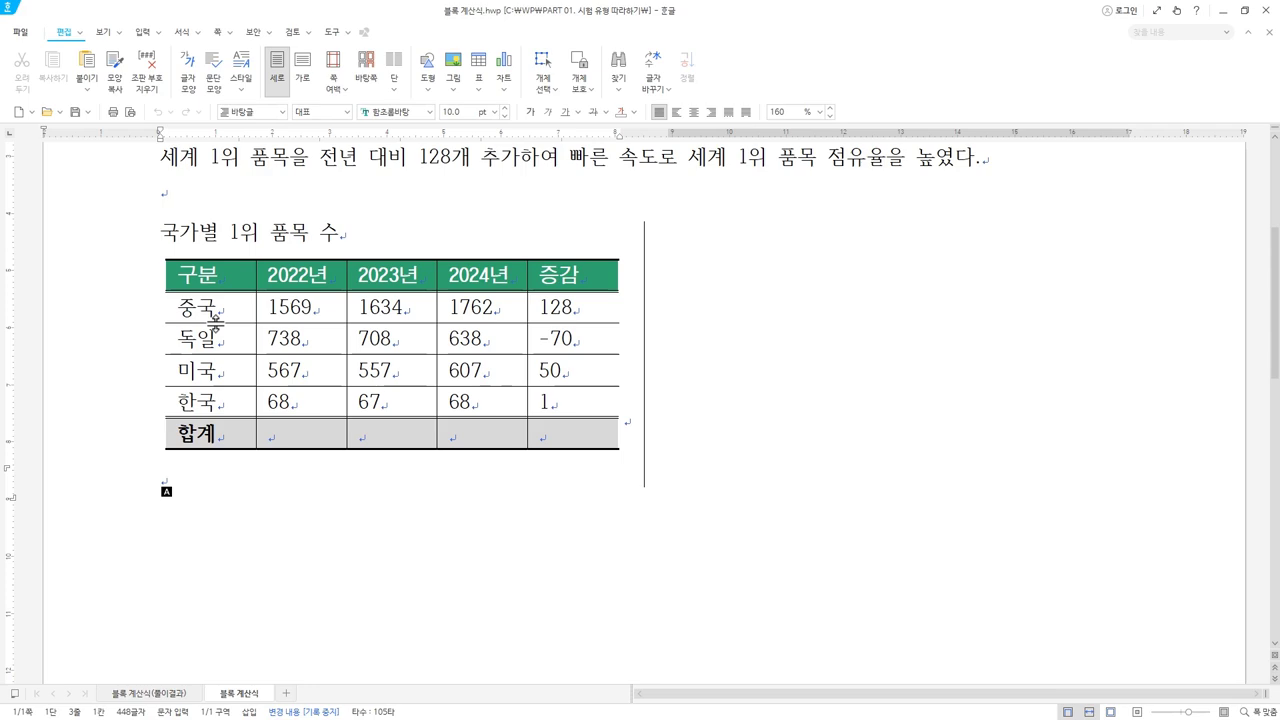
- Copy the completed table from 블록 계산식(풀이결과) and paste it beneath the unfinished table in 블록 계산식
left_click(165, 693)
scroll(350, 581, "down", 1)
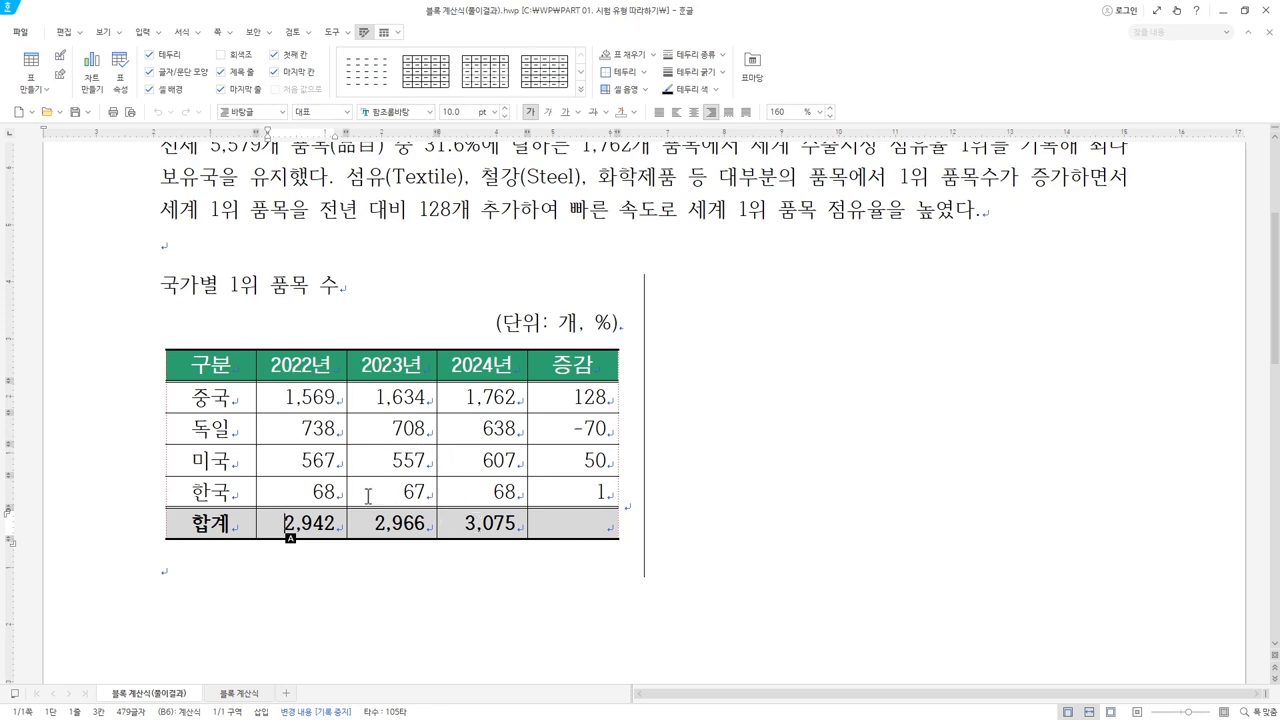
key("ctrl+Tab")
key("Hangul")
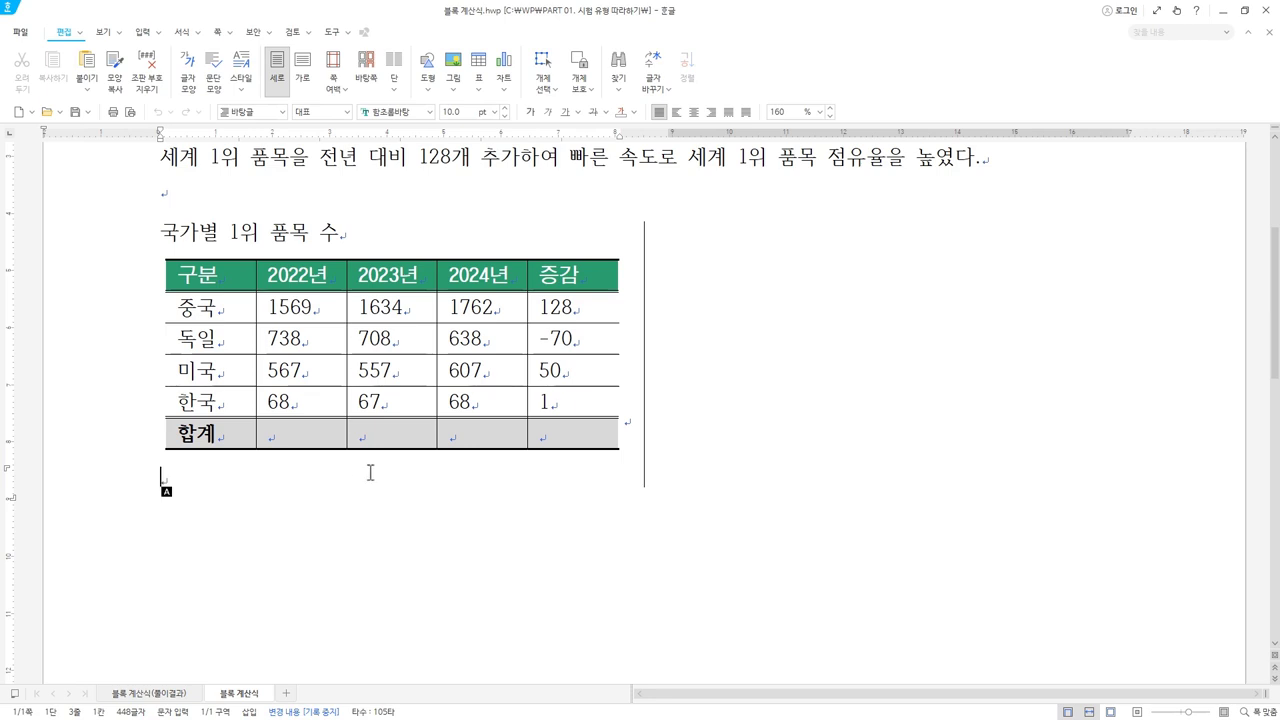
key("ctrl+v")
- Remove the caption "(단위: 개, %)" from the pasted table
right_click(490, 430)
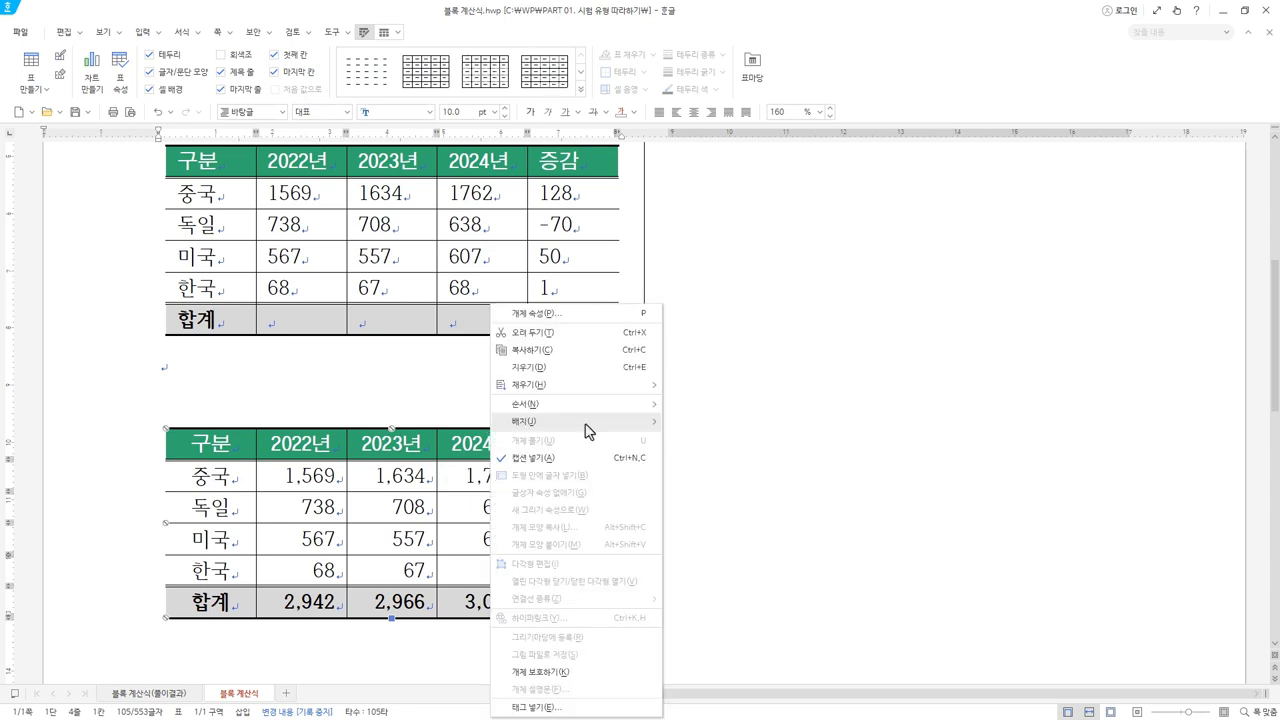
key("Escape")
left_click(493, 410)
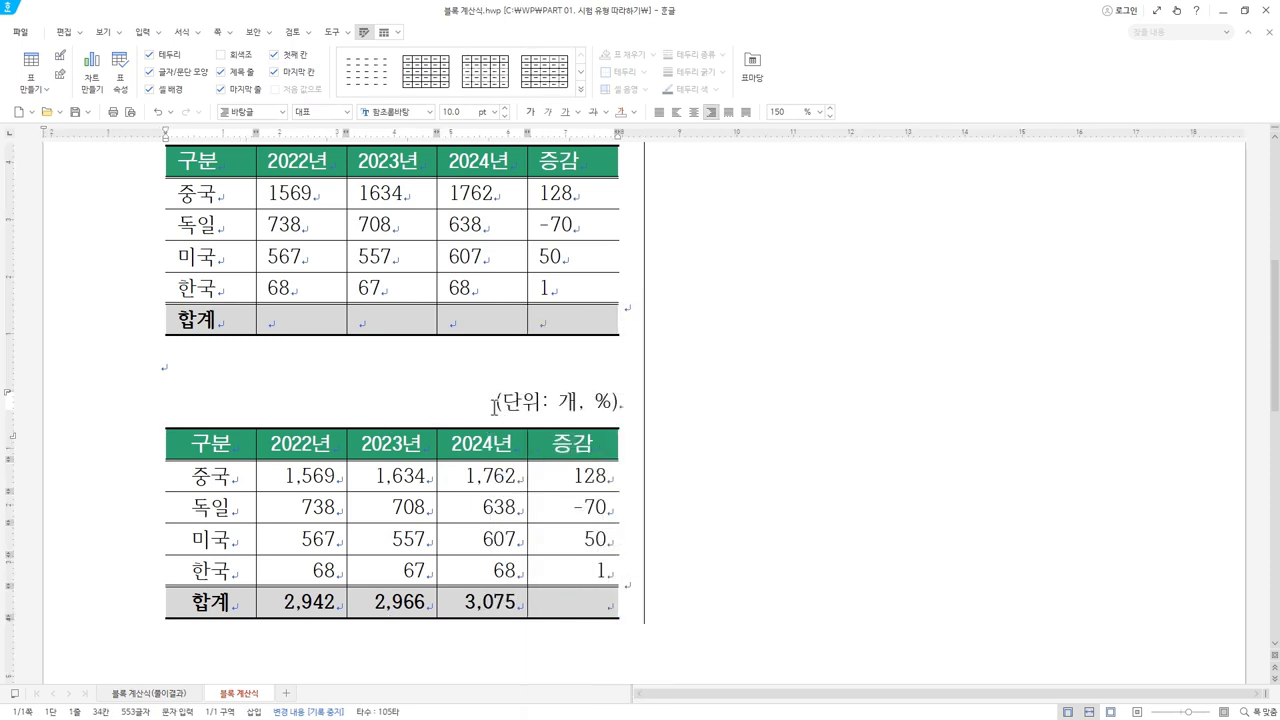
right_click(497, 411)
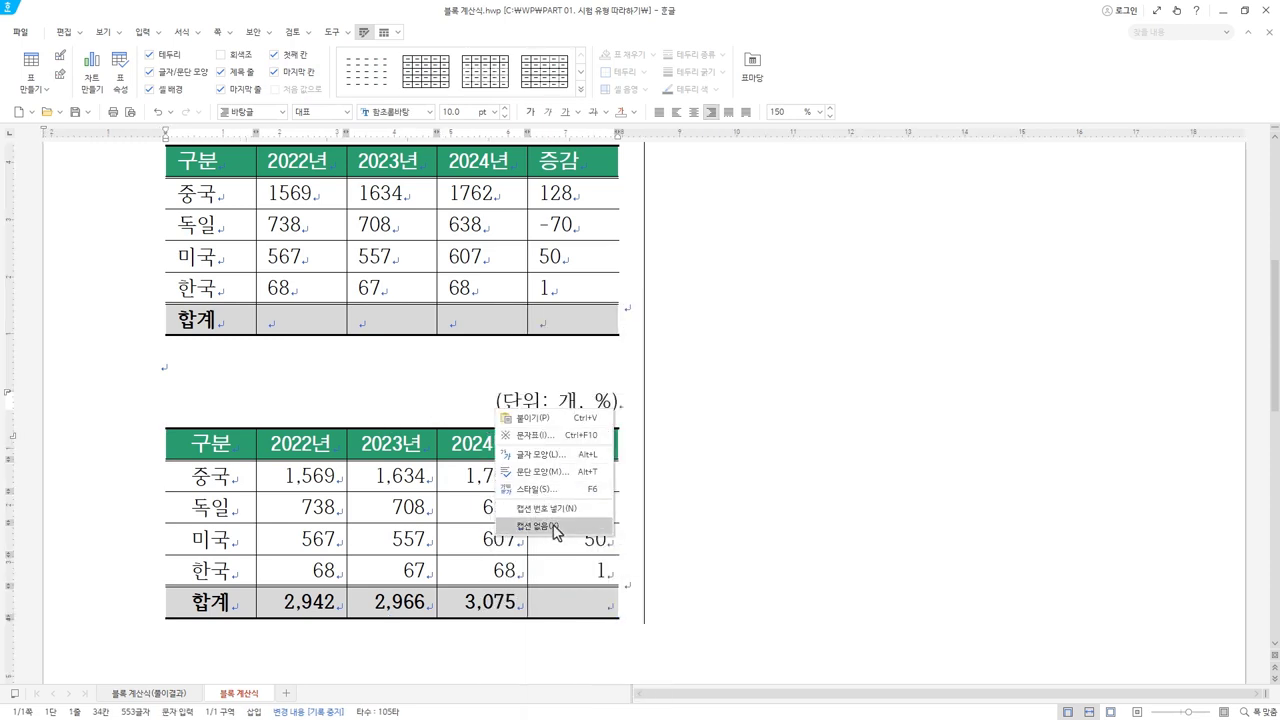
left_click(555, 530)
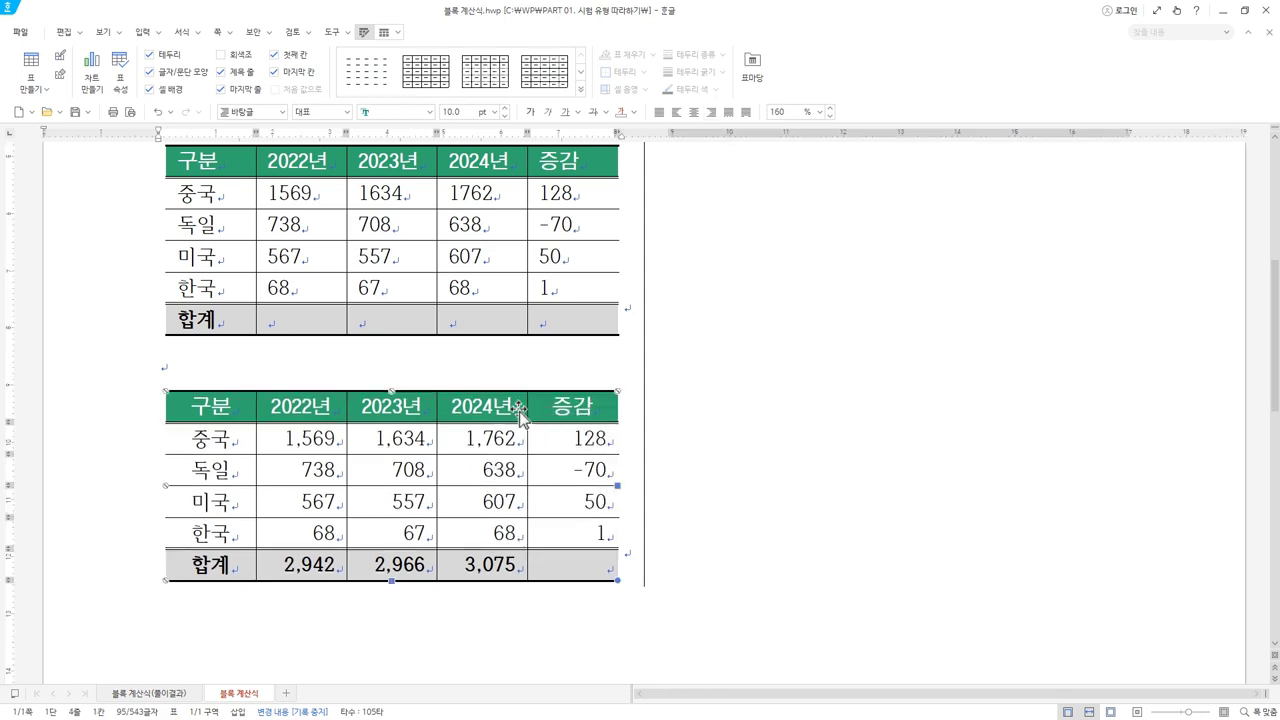
- Compare the 2022년 to 2024년 columns and the 합계 row of the unfinished table with the completed table below
scroll(474, 371, "up", 1)
left_click(508, 258)
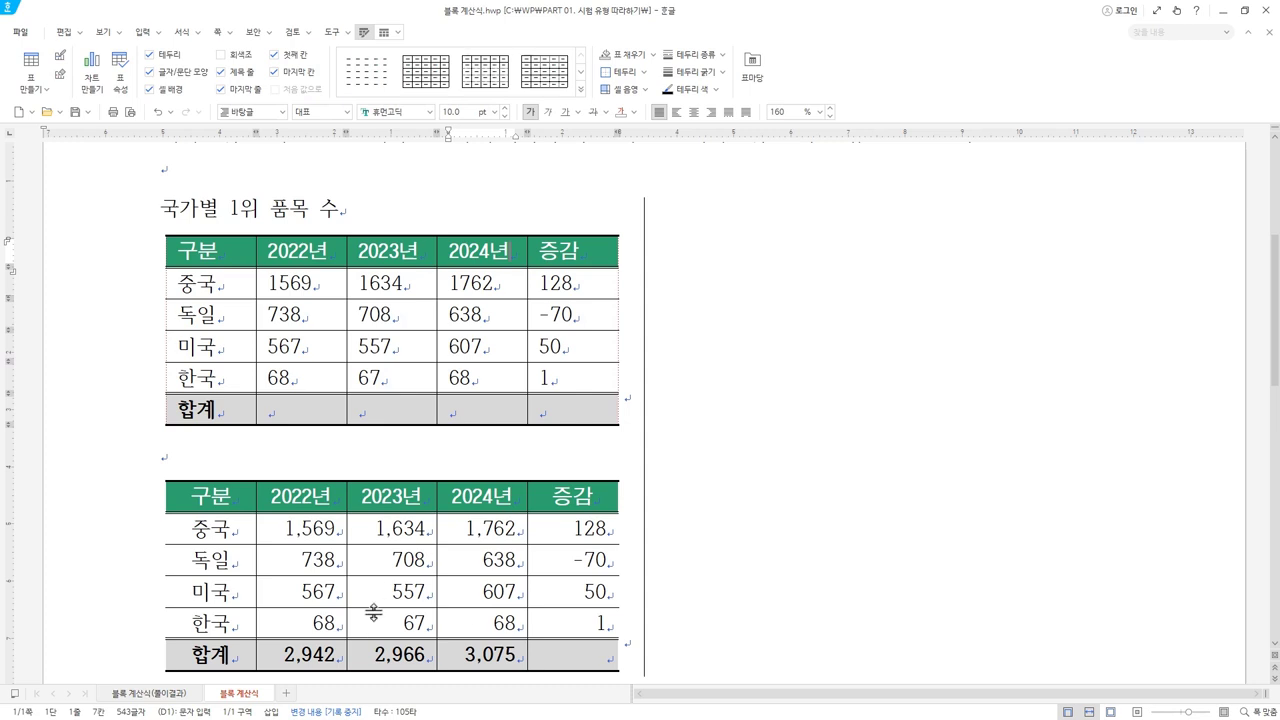
left_click(489, 494)
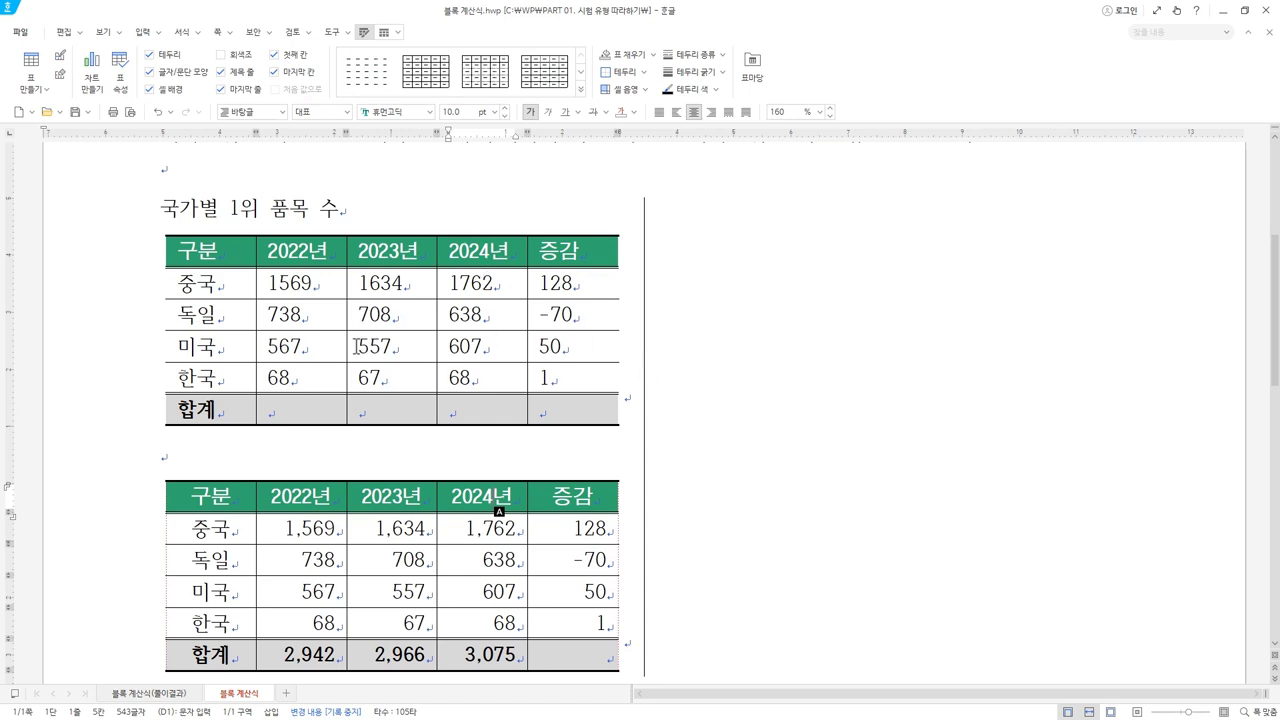
left_click_drag(329, 283, 329, 378)
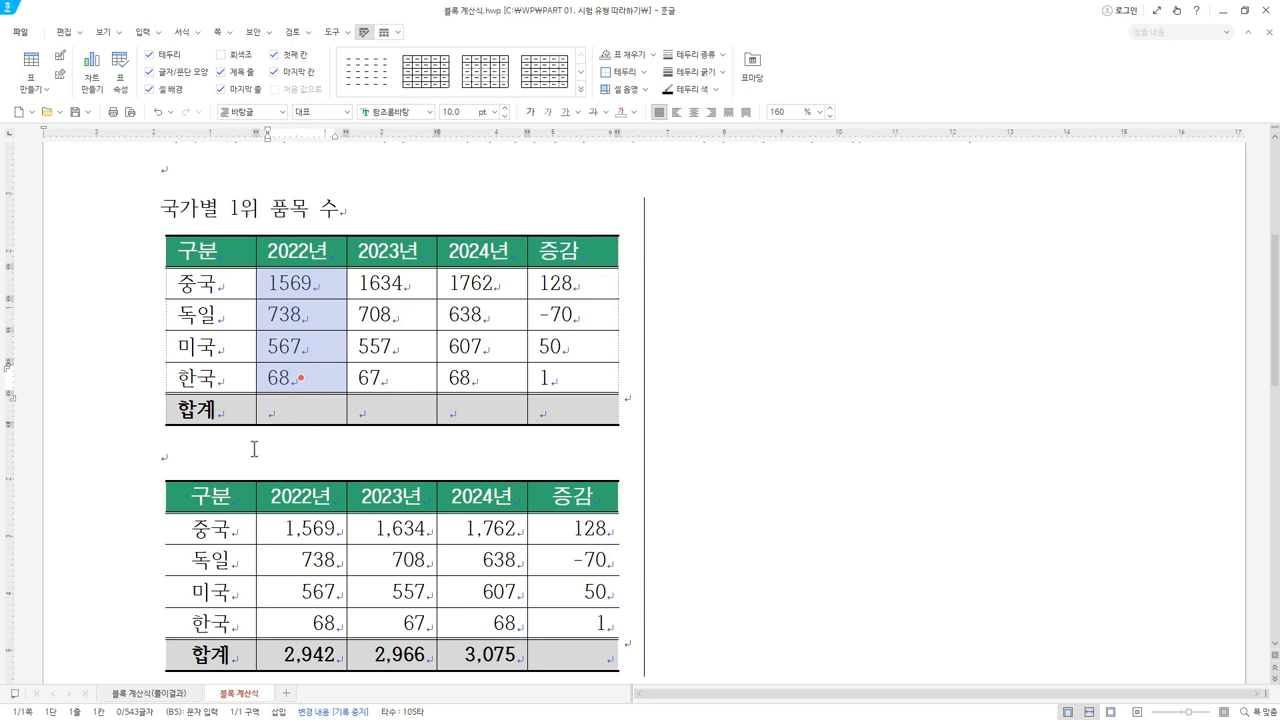
left_click(305, 411)
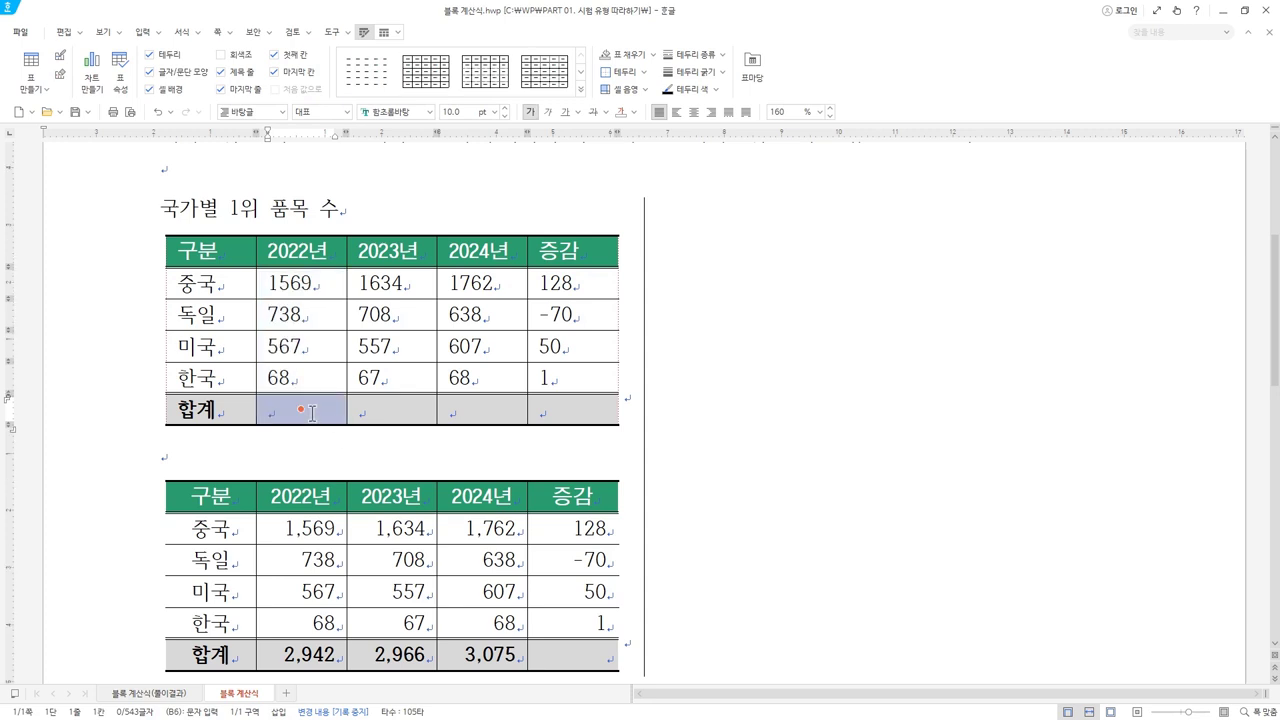
left_click_drag(321, 283, 296, 413)
left_click_drag(429, 279, 423, 402)
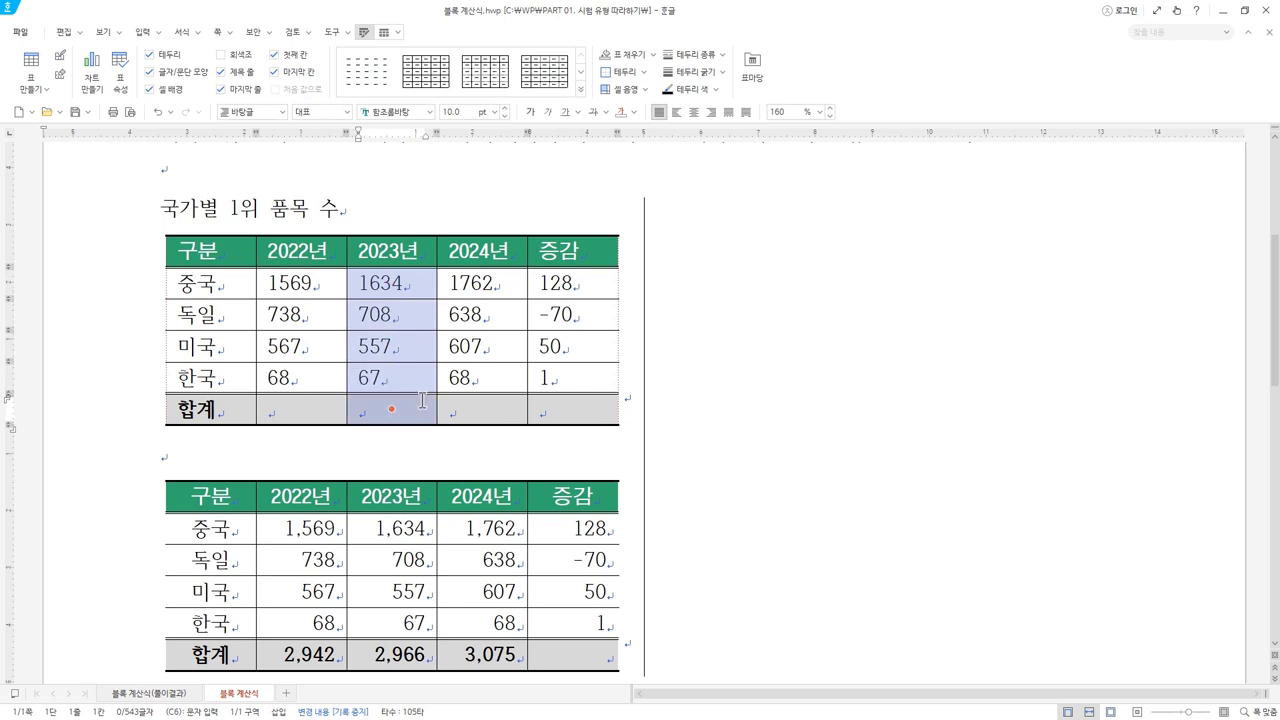
left_click_drag(490, 287, 485, 403)
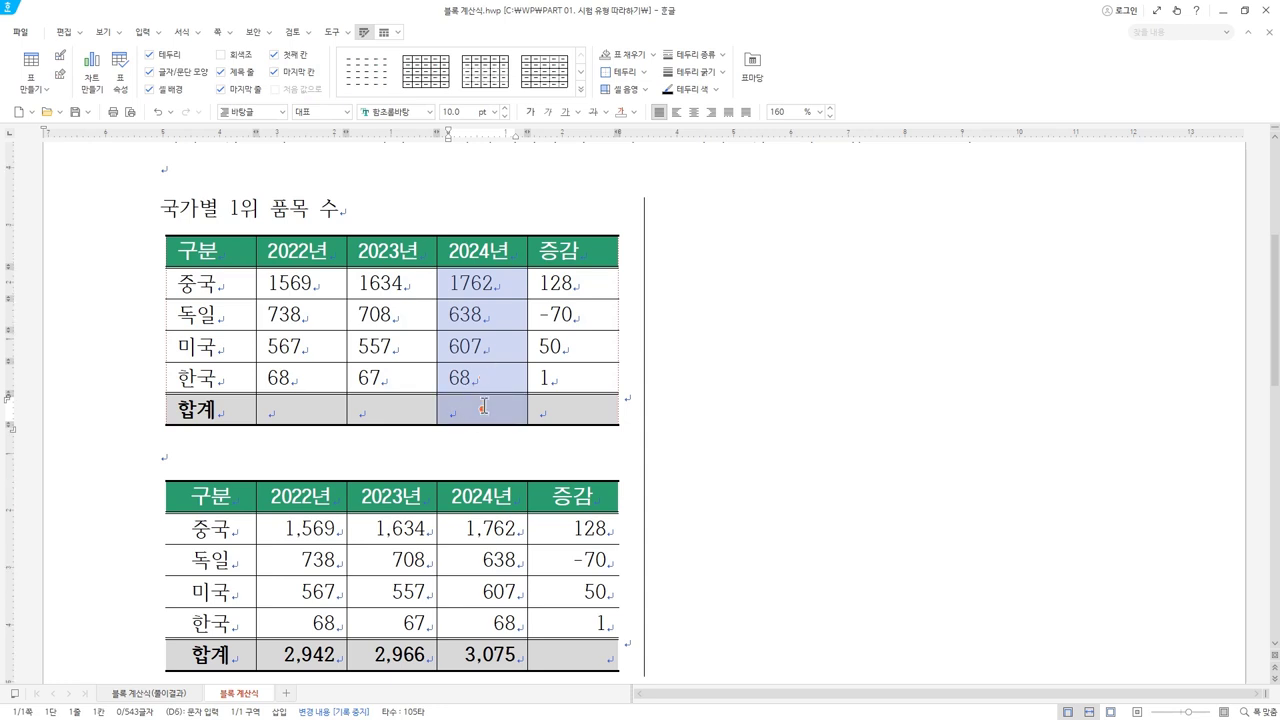
left_click_drag(307, 407, 482, 409)
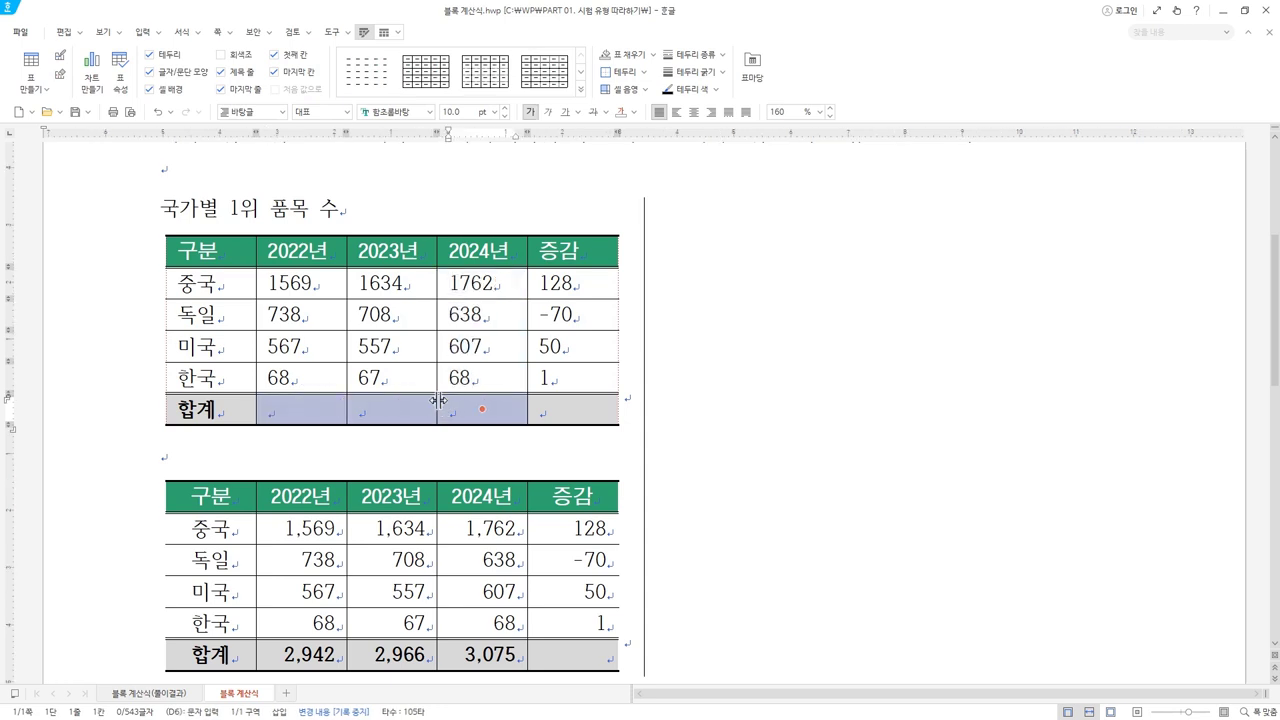
left_click(584, 655)
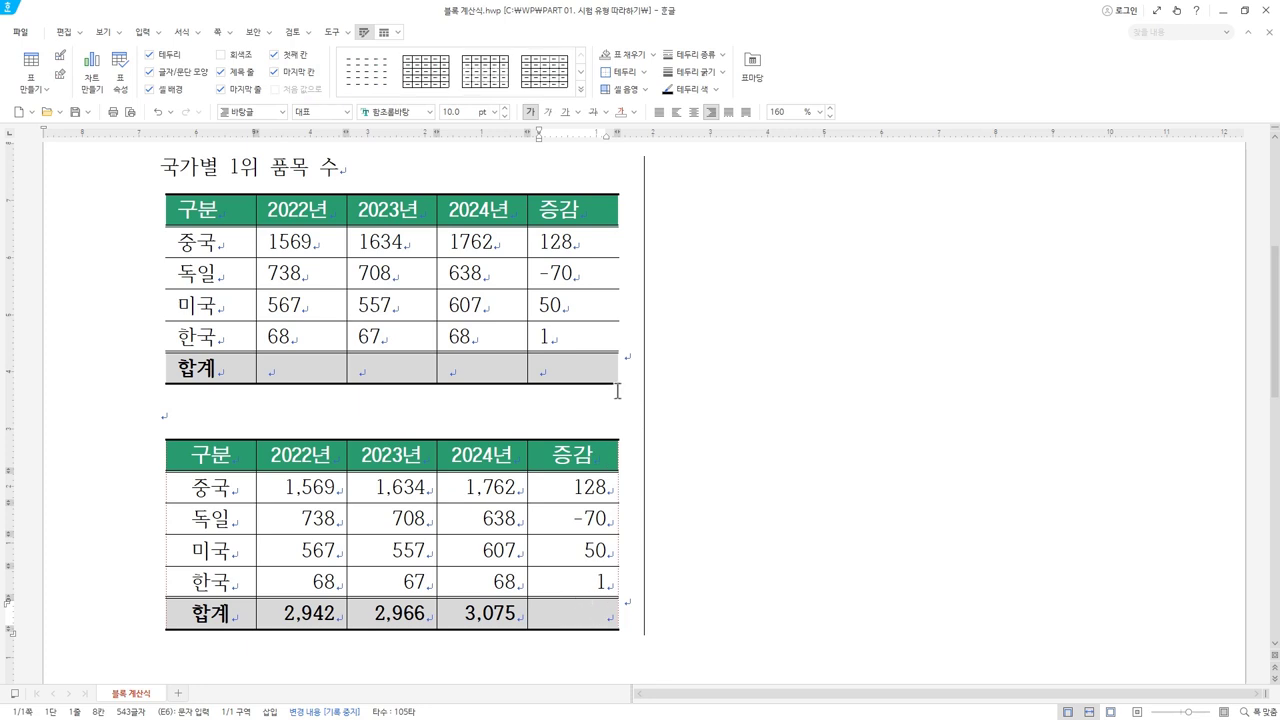
left_click_drag(315, 242, 459, 337)
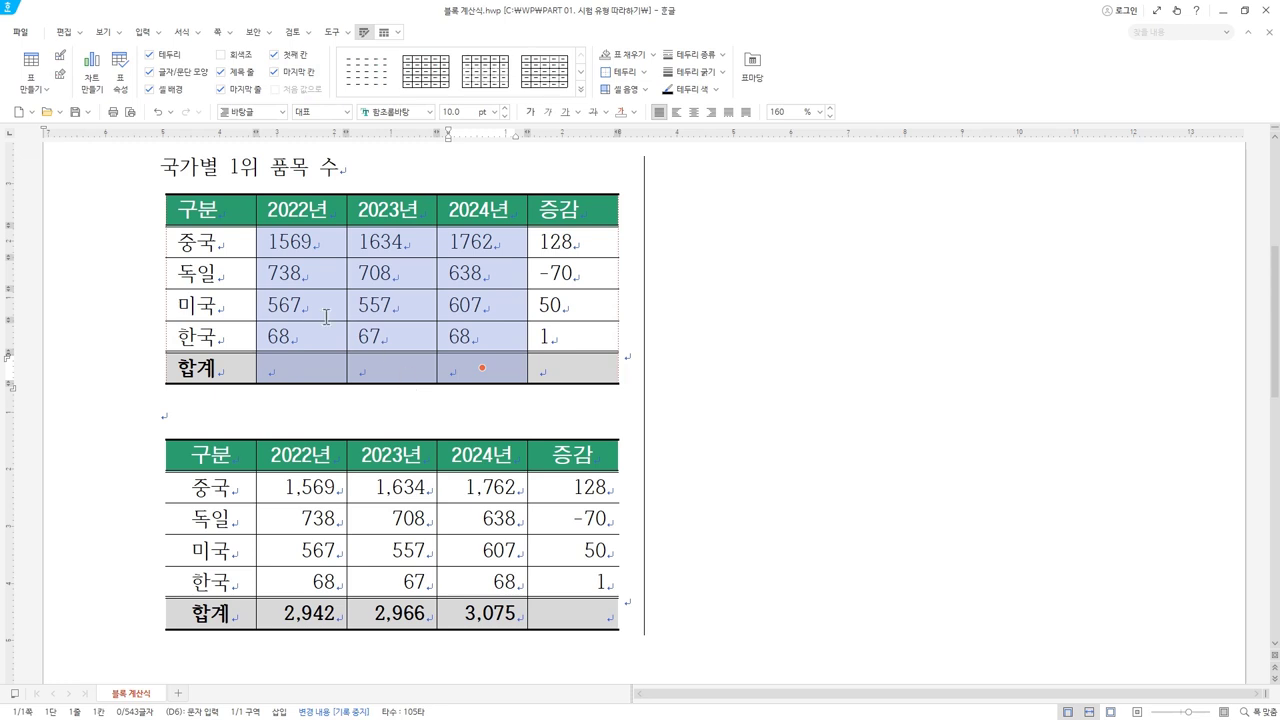
left_click(303, 241)
left_click_drag(303, 241, 311, 358)
left_click_drag(379, 250, 382, 368)
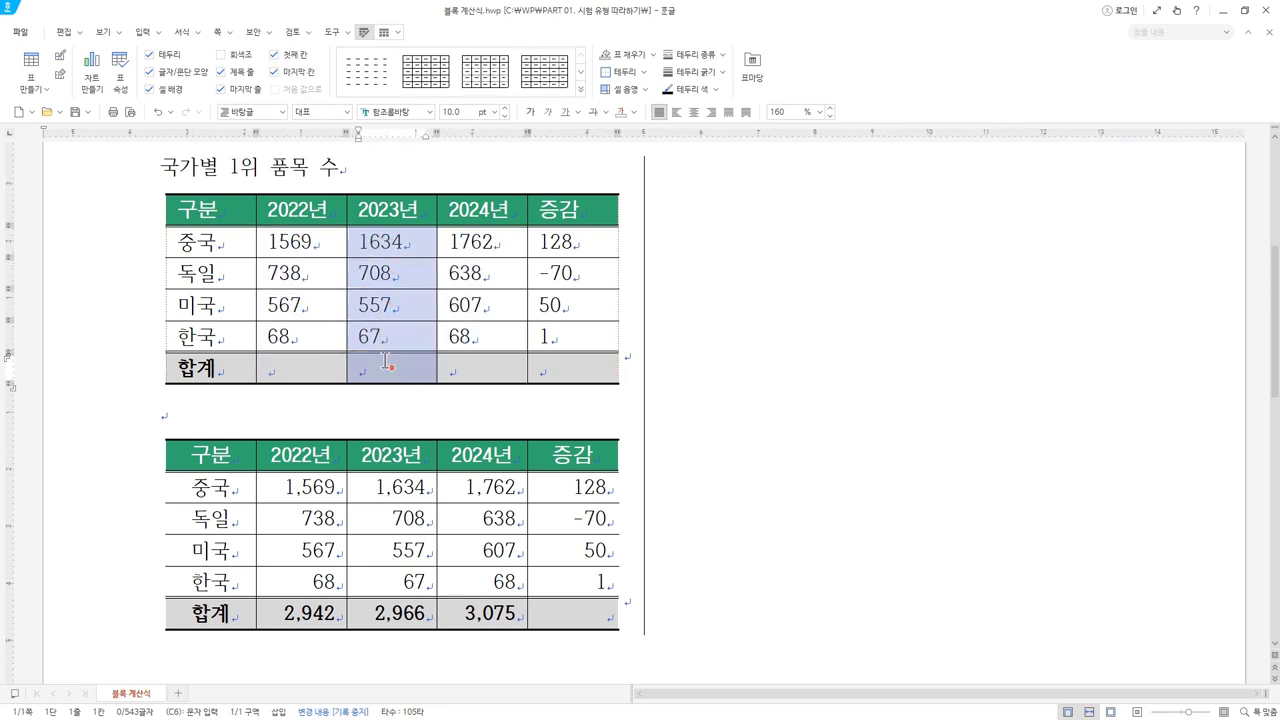
left_click_drag(462, 250, 470, 366)
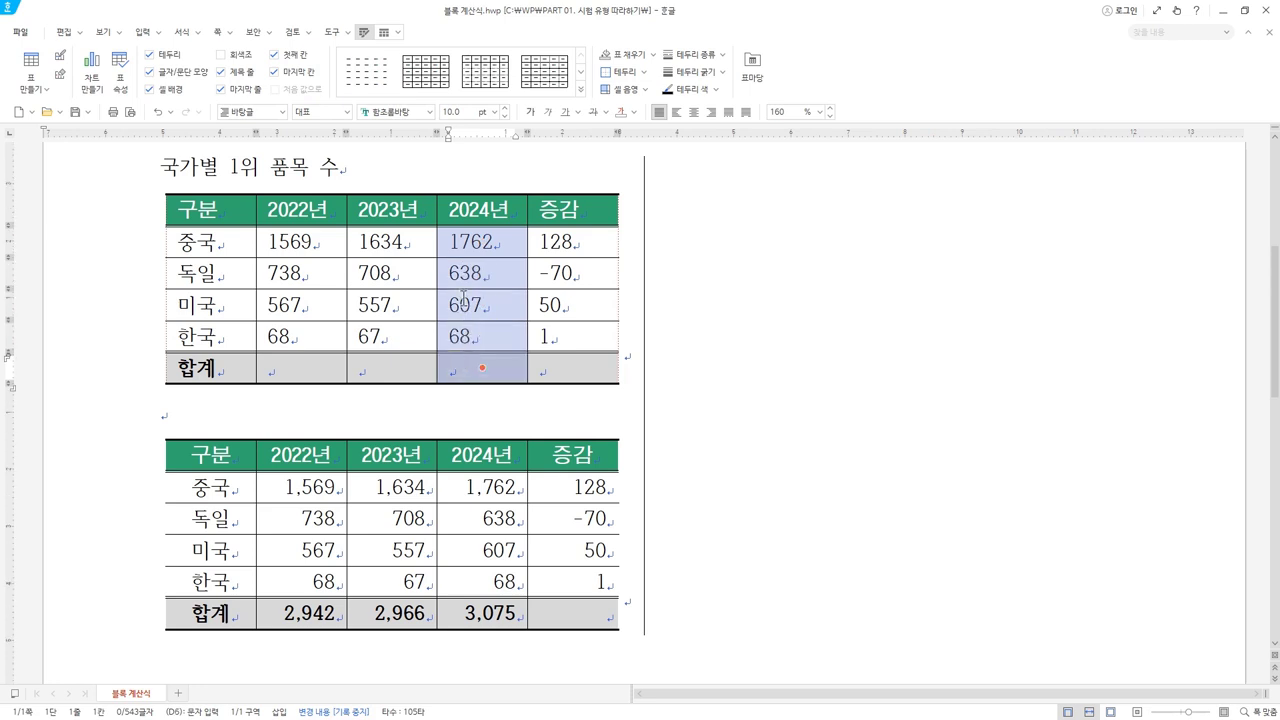
- Fill the 합계 cells for 2022년, 2023년 and 2024년 in the upper table with the block sum (블록 합계) of each column
left_click_drag(304, 244, 461, 385)
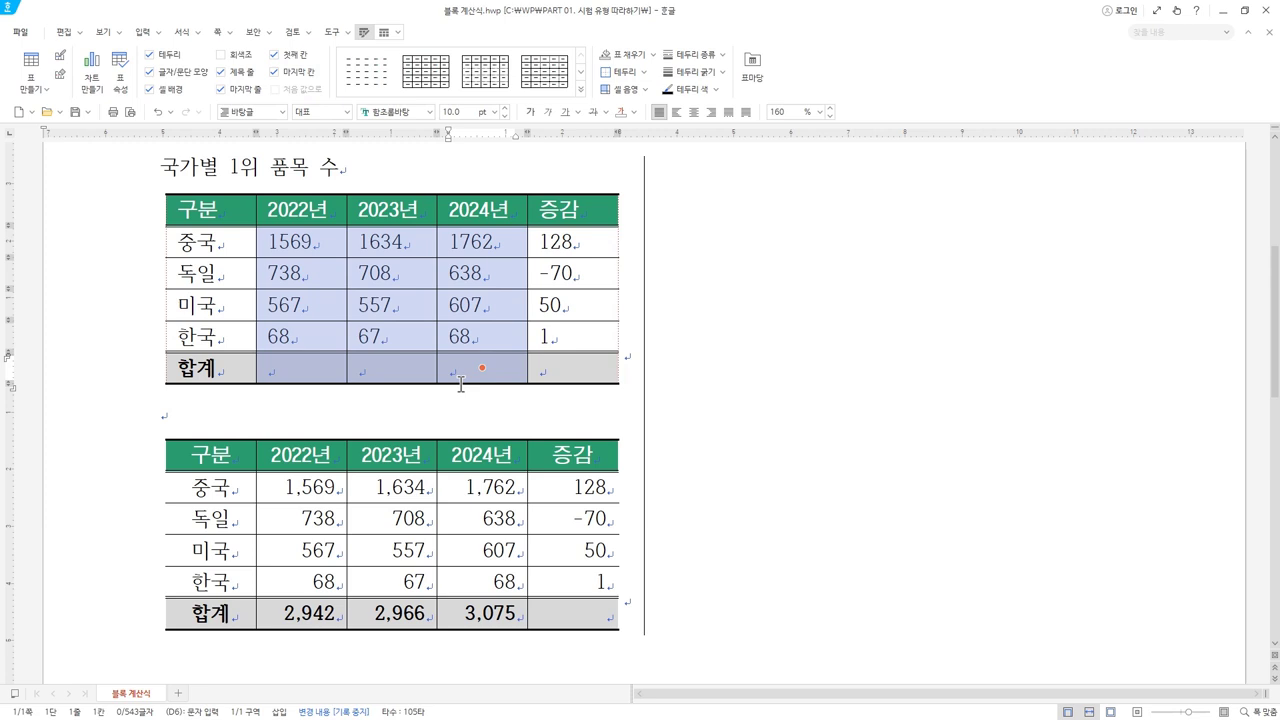
right_click(475, 243)
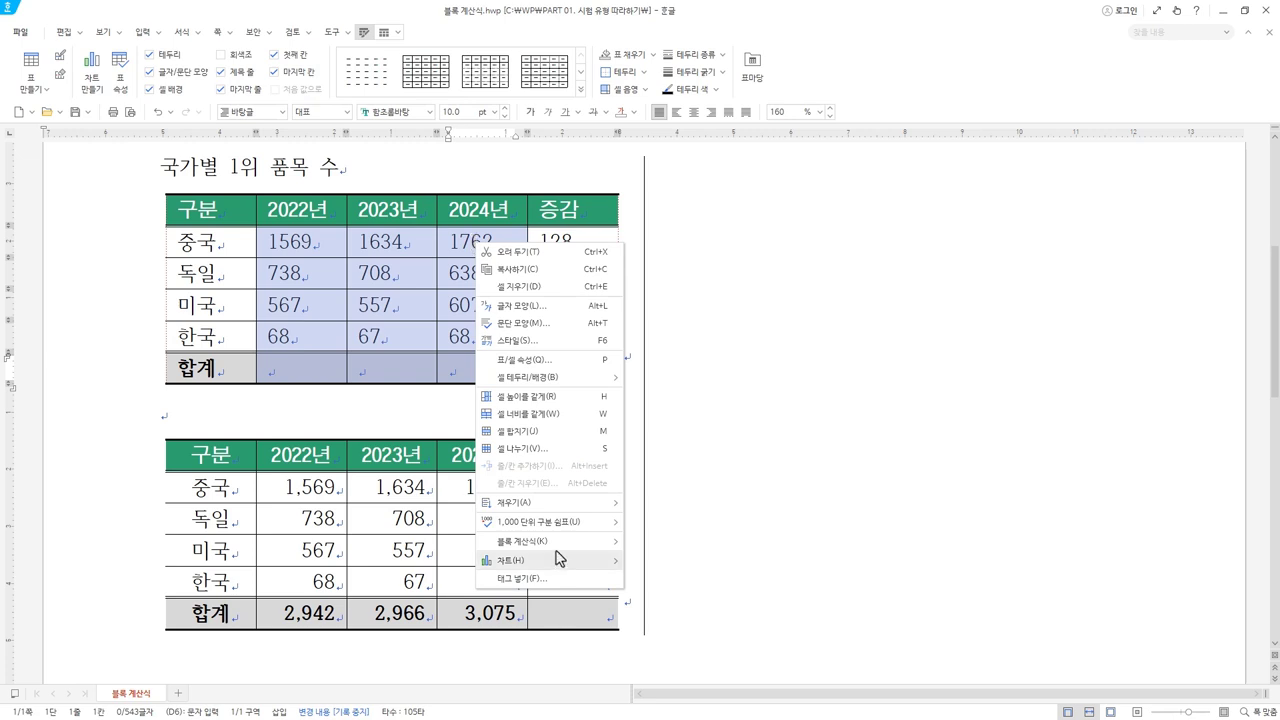
mouse_move(576, 551)
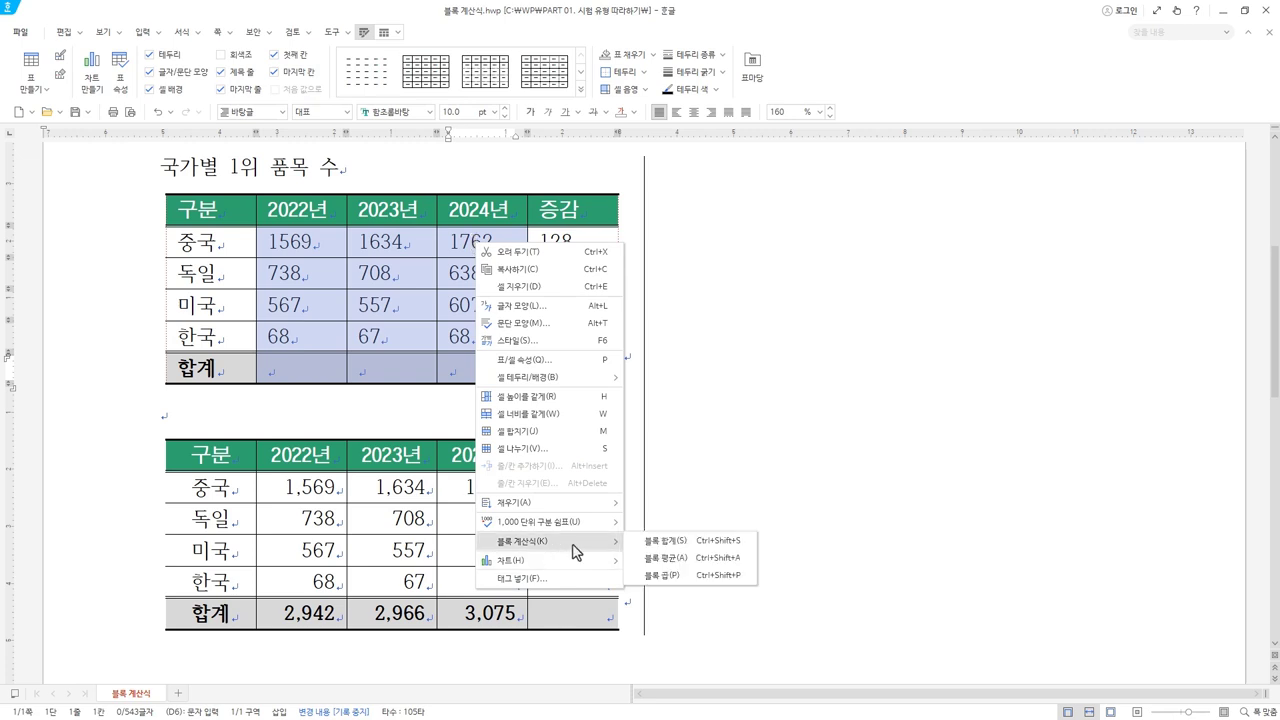
left_click(730, 542)
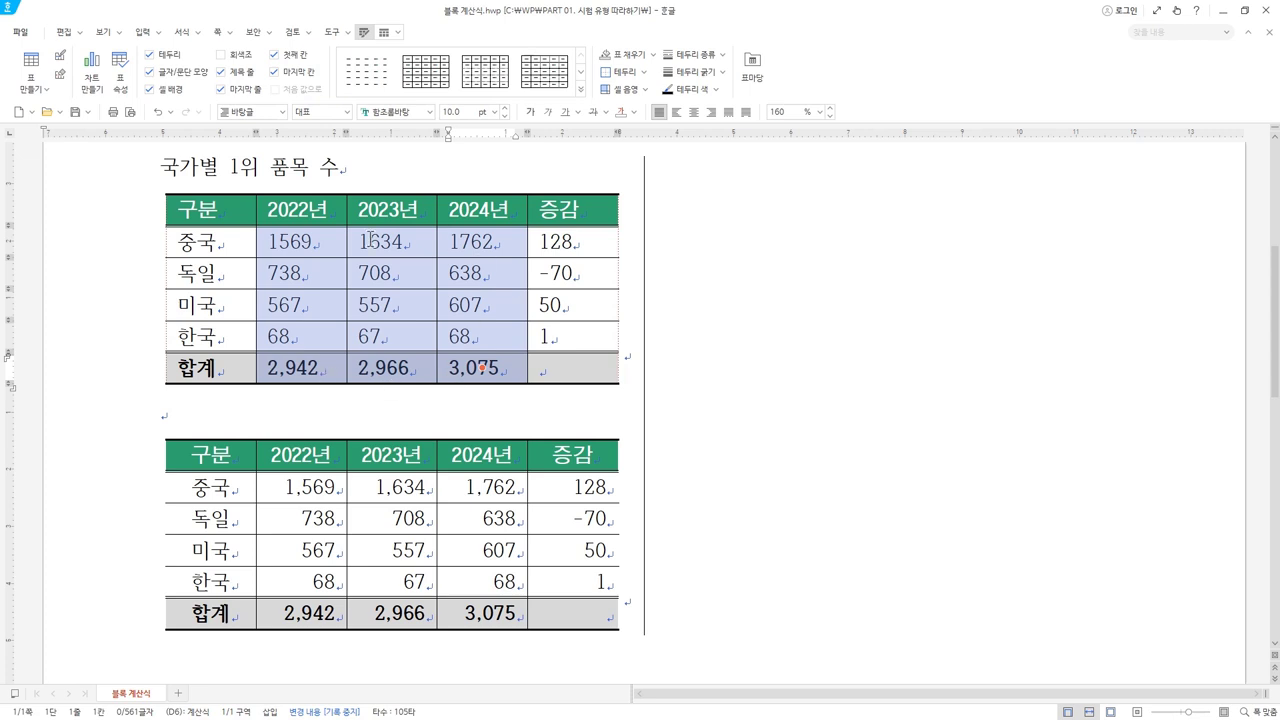
- Add thousands separator commas to the 2022년 to 2024년 figures in the upper table
right_click(491, 238)
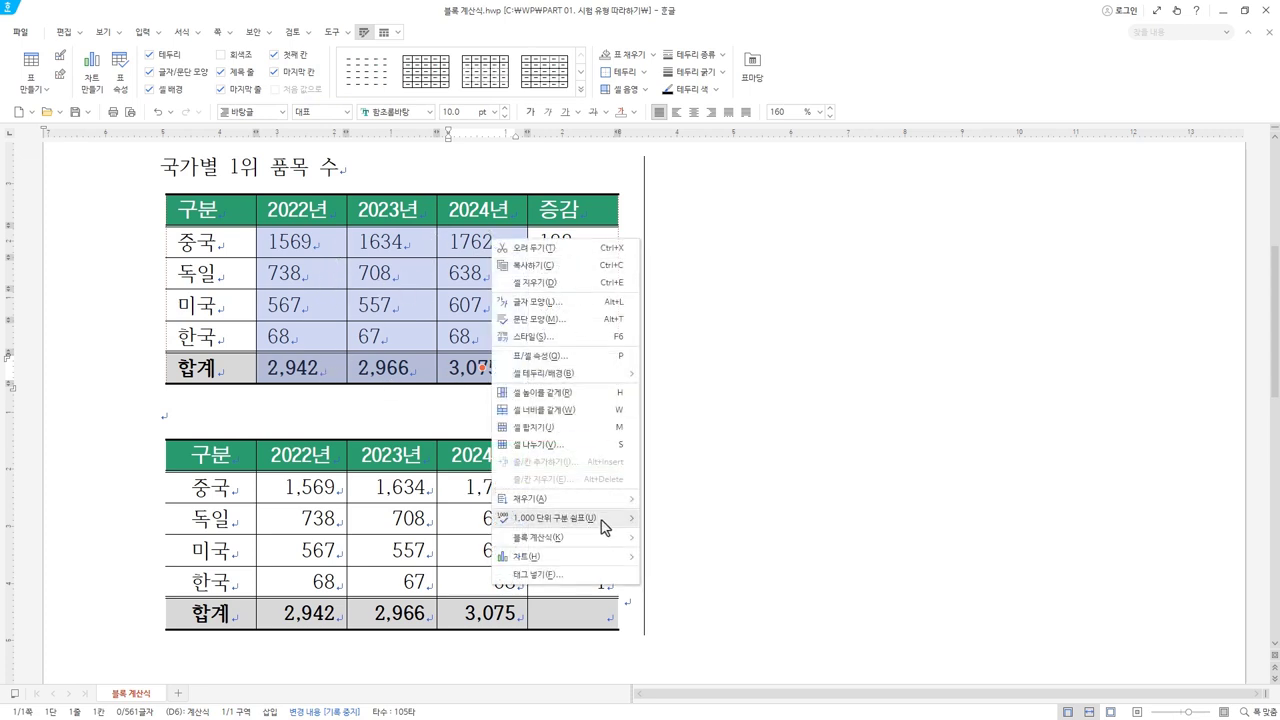
mouse_move(600, 518)
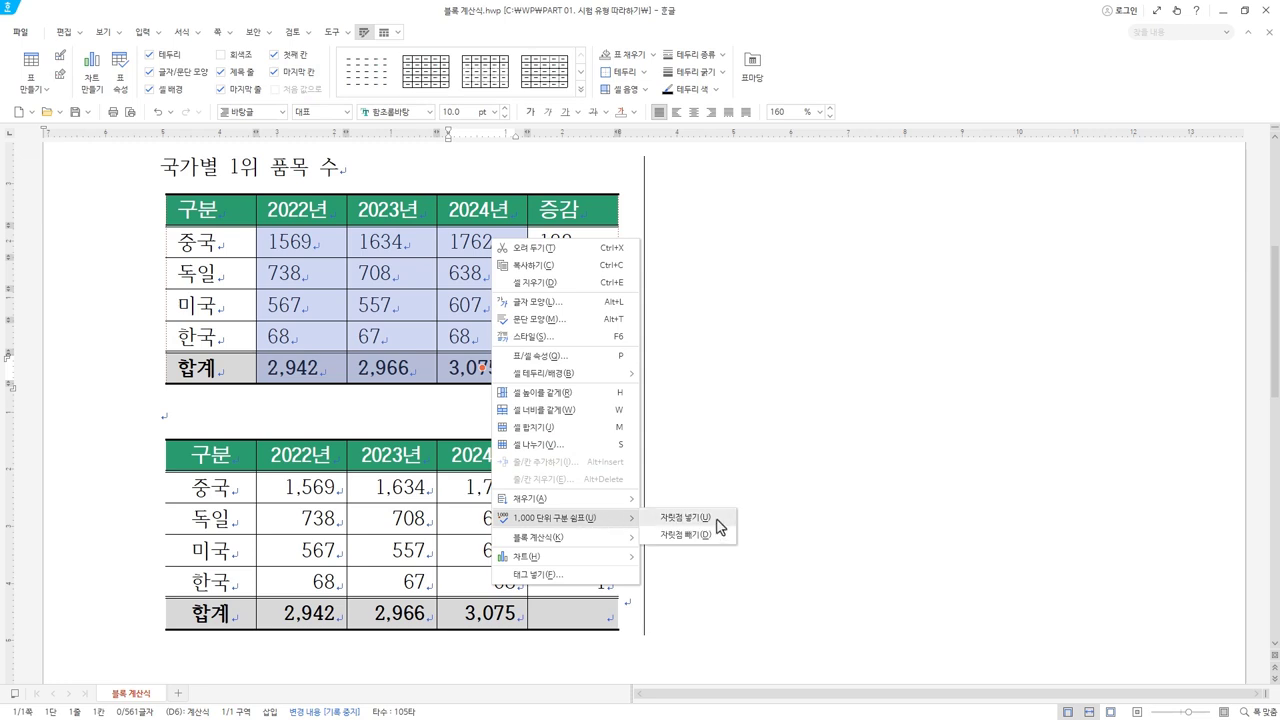
left_click(717, 519)
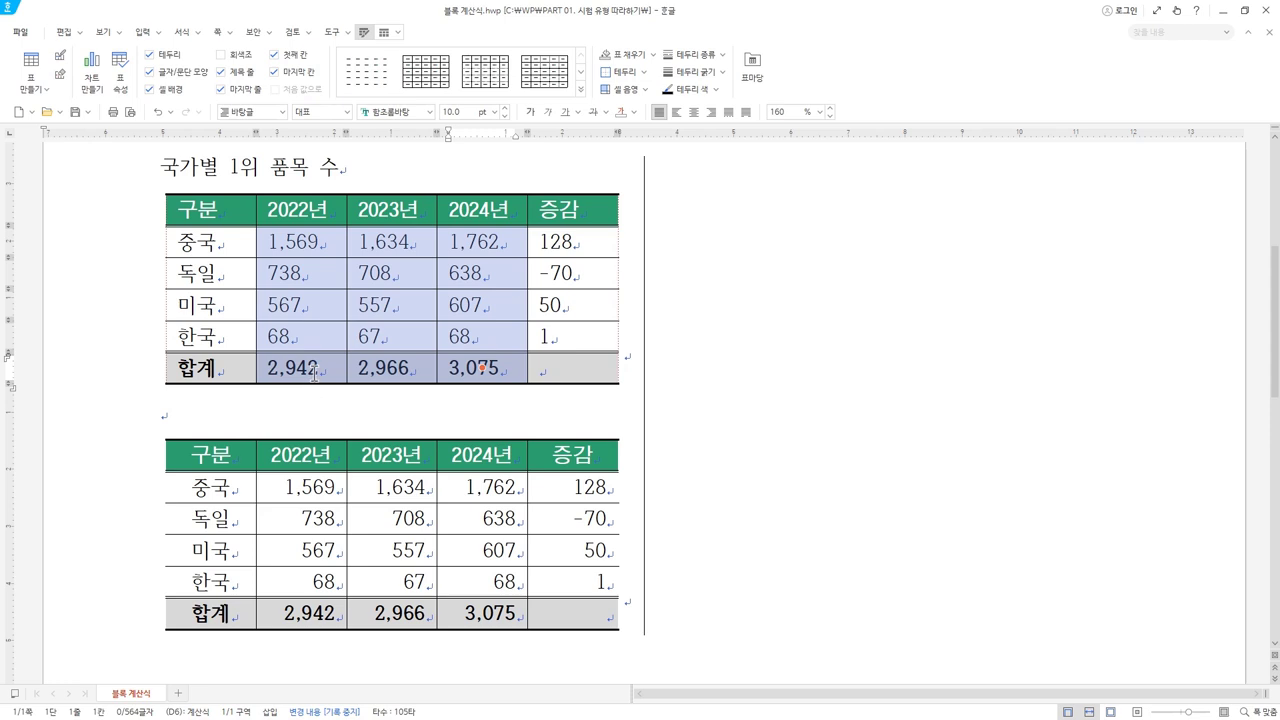
- Switch to the Notepad notes and examine the table alignment rules, placing the window so the upper table is visible
left_click(236, 372)
left_click(300, 372)
key("F5")
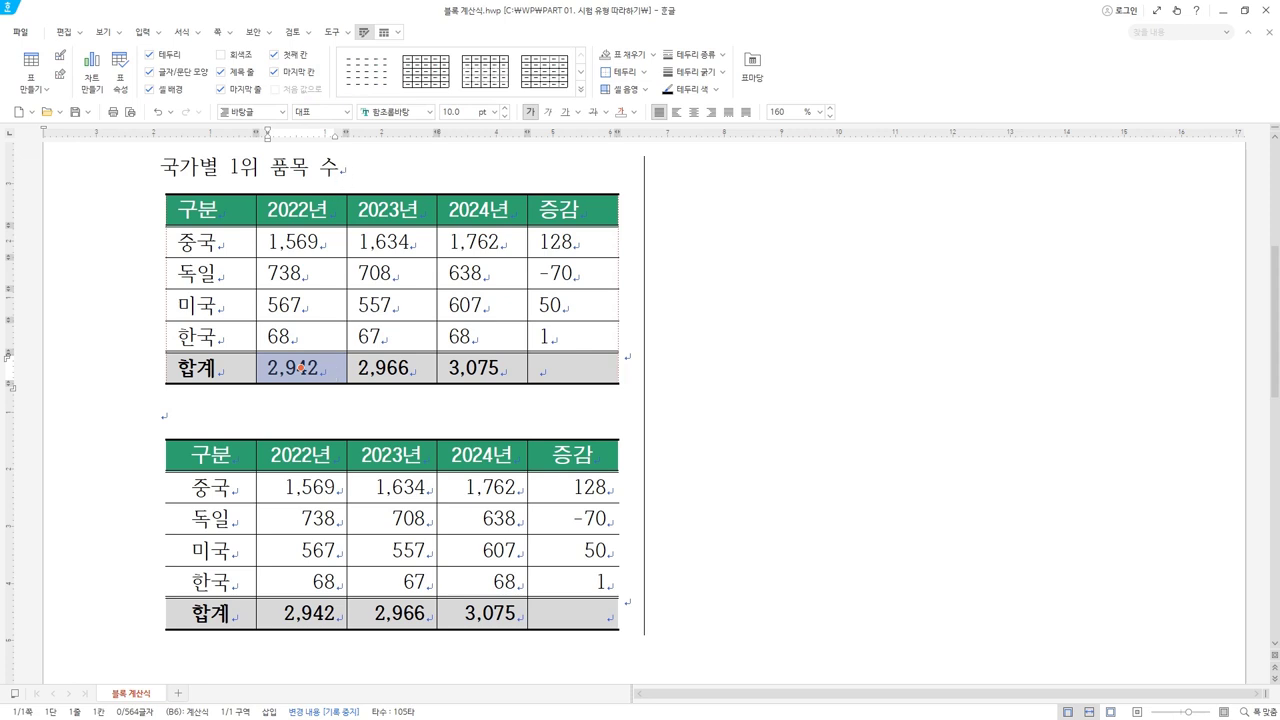
key("alt+Tab")
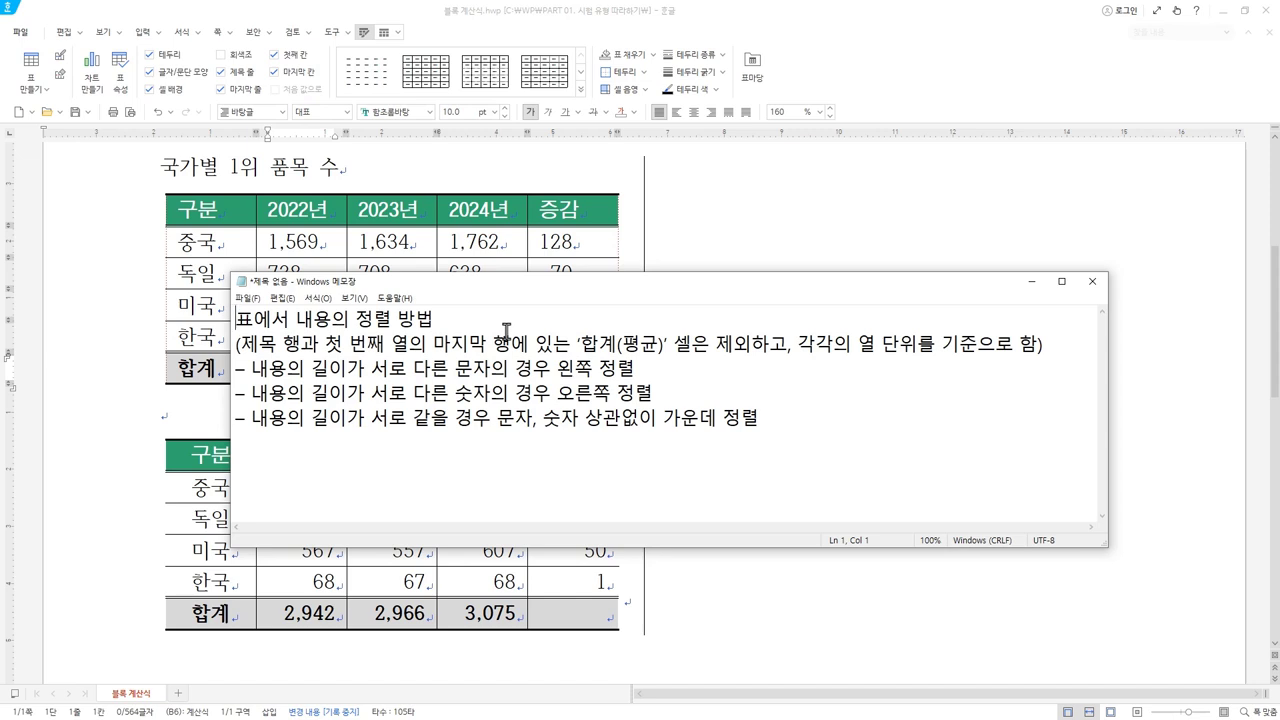
left_click_drag(296, 319, 388, 319)
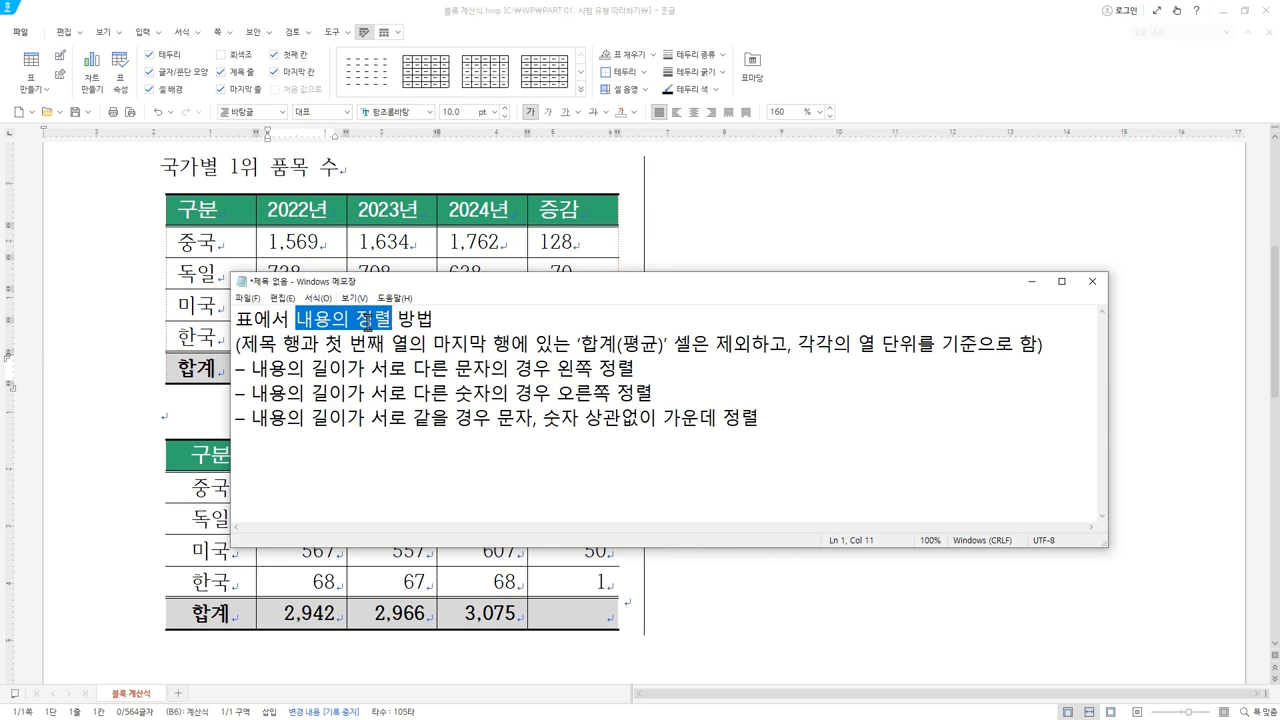
left_click(367, 323)
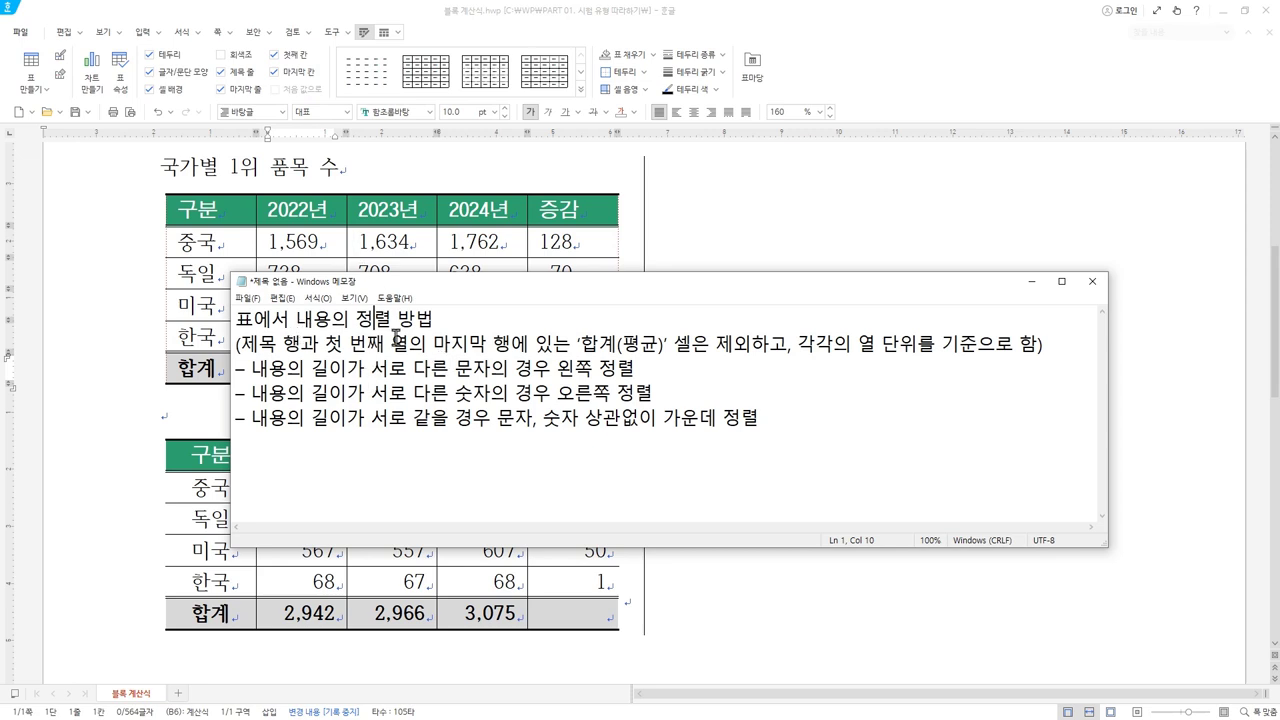
left_click_drag(522, 284, 529, 387)
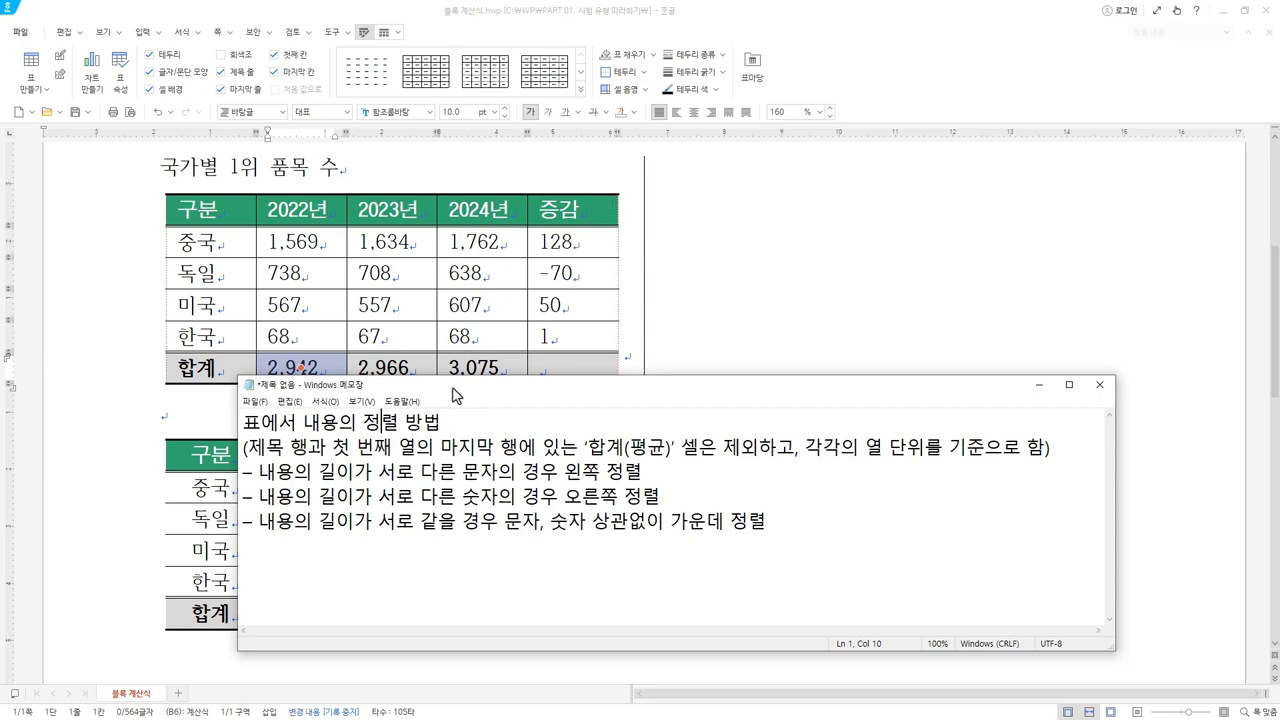
left_click_drag(457, 389, 461, 426)
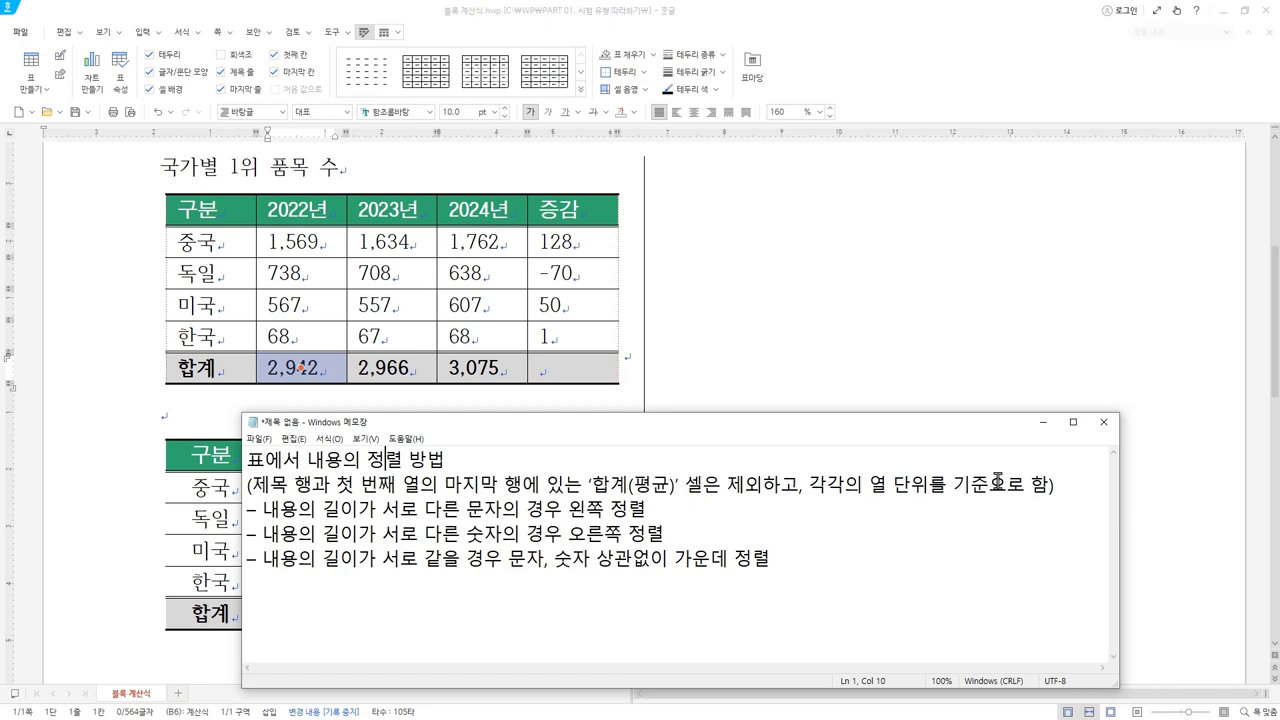
- Center the header row and the 합계 label cell of the upper table, following the title-row and 합계 exception in the Notepad rules
left_click(565, 205)
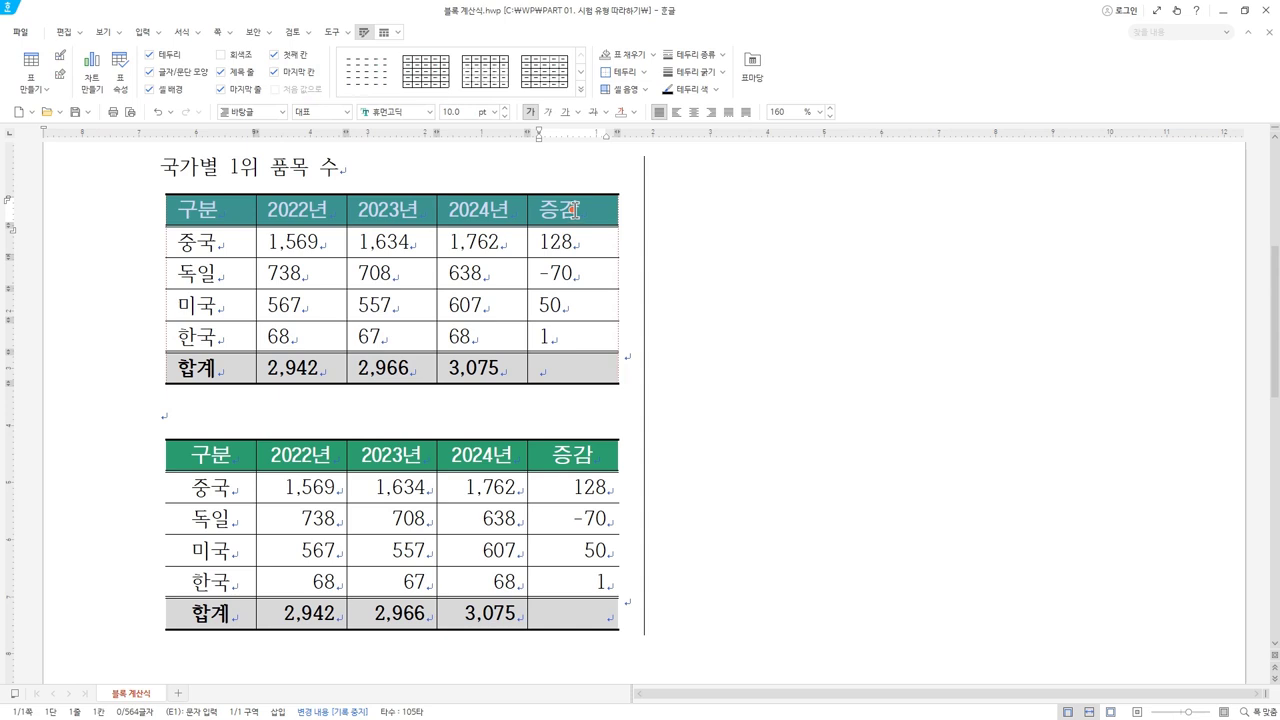
left_click(694, 112)
left_click(243, 373)
key("F5")
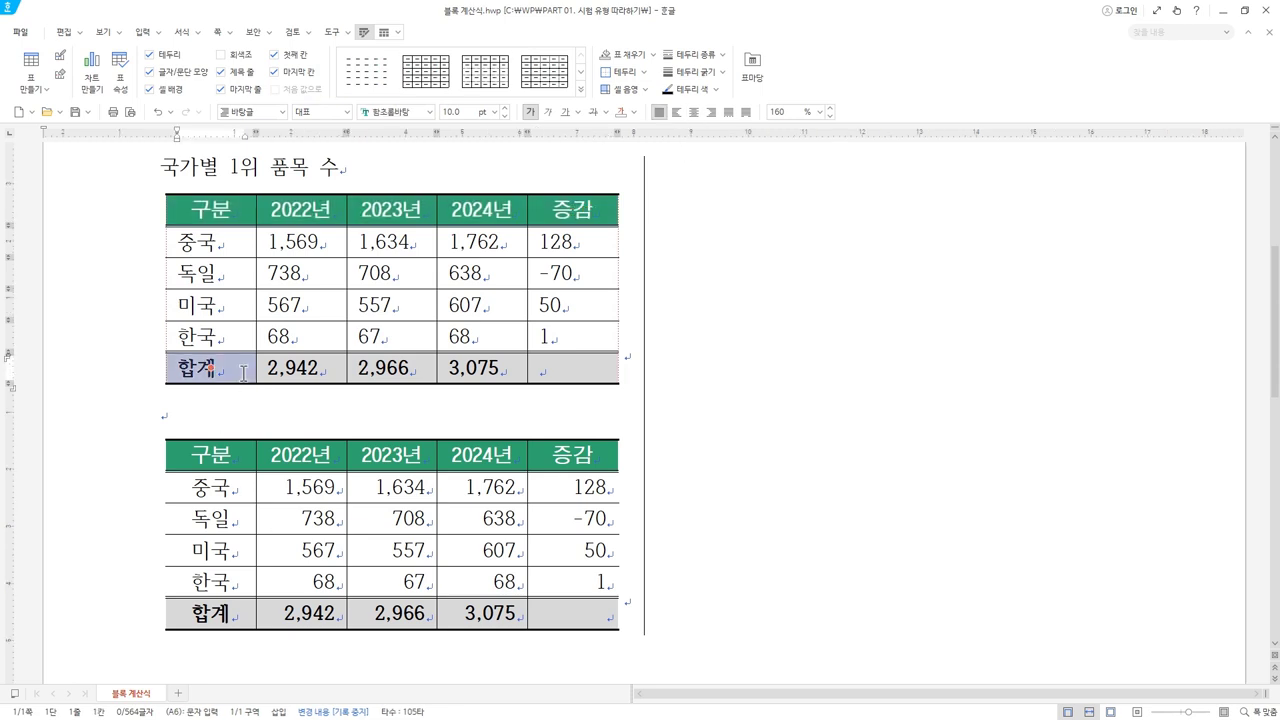
left_click_drag(243, 373, 578, 373)
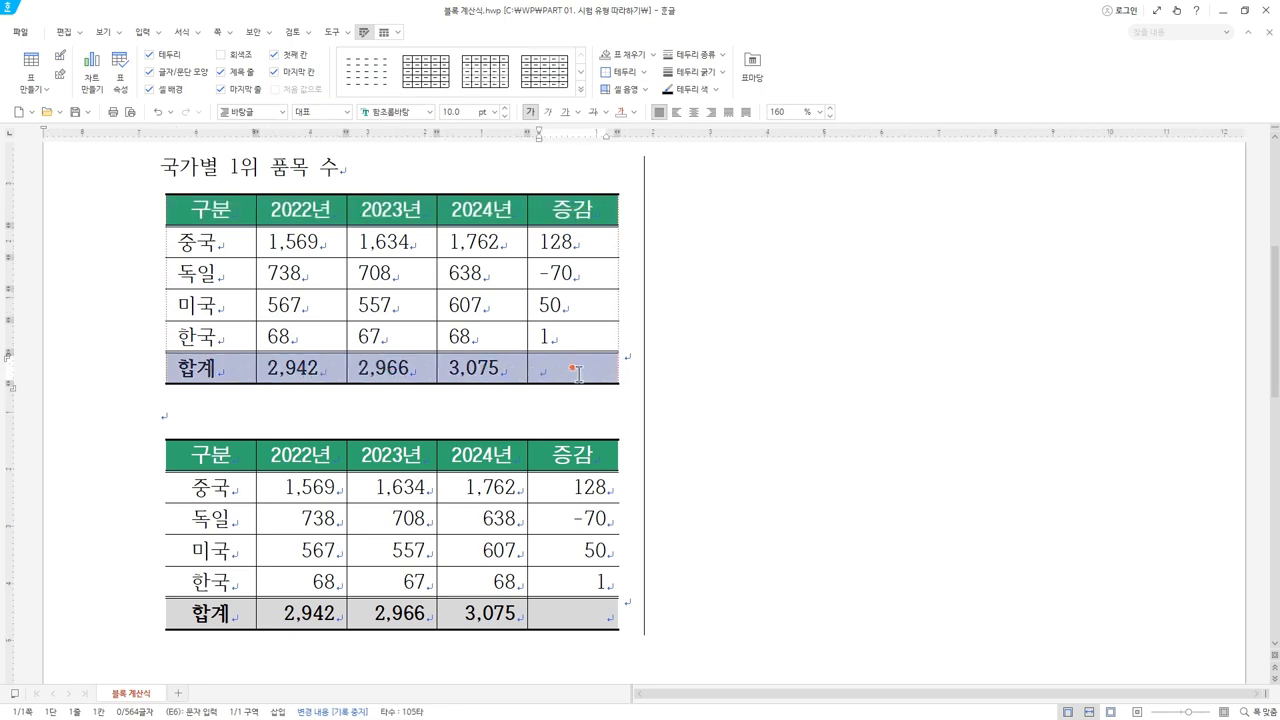
key("alt+Tab")
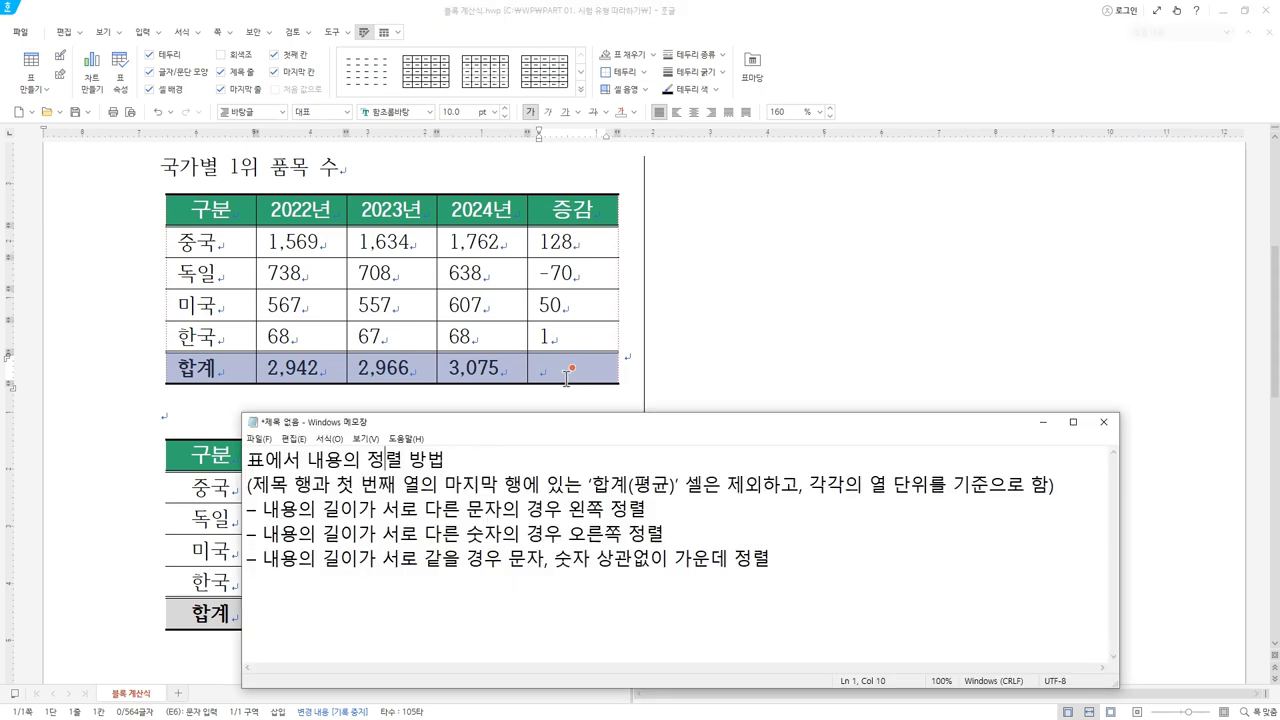
left_click(588, 484)
left_click_drag(588, 484, 762, 484)
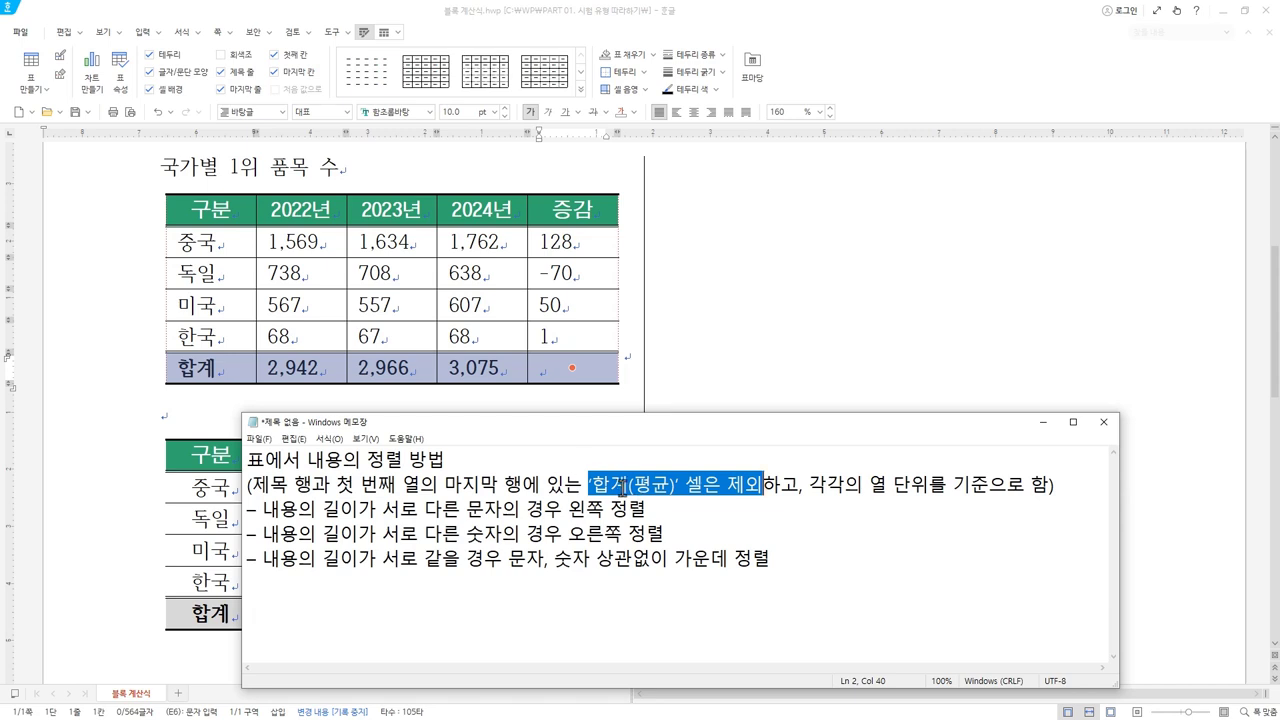
left_click(231, 372)
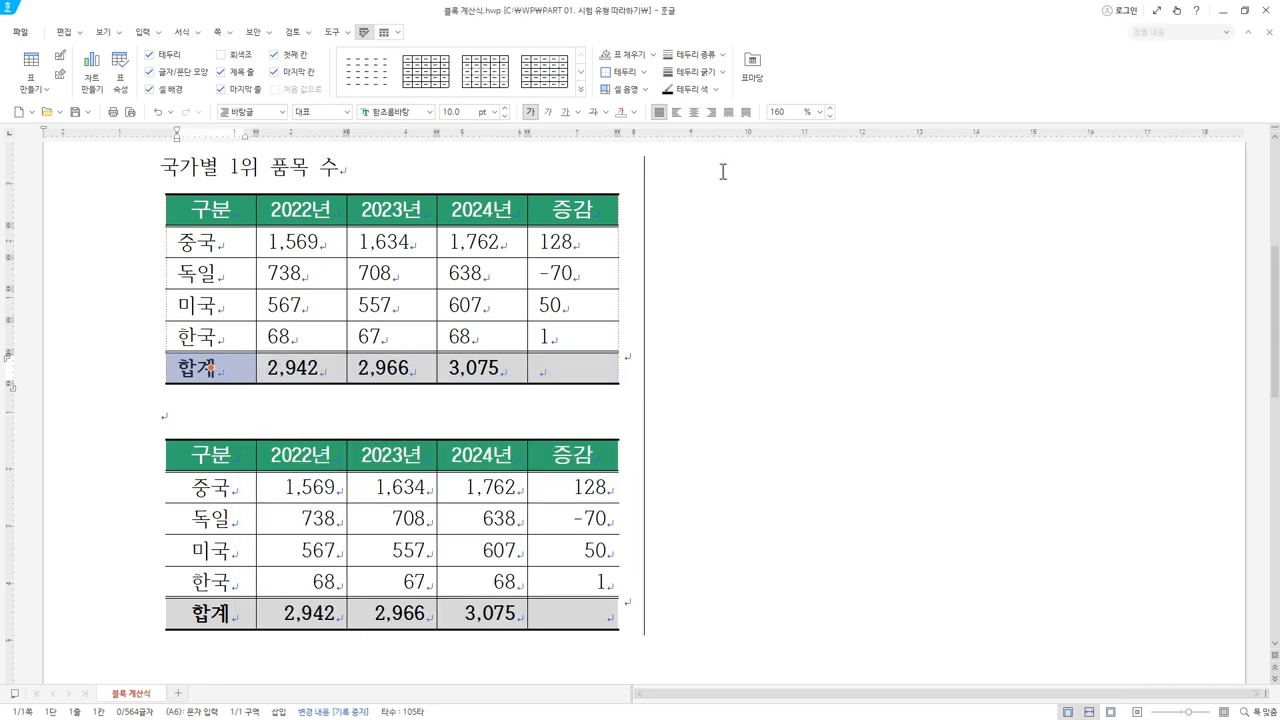
left_click(694, 112)
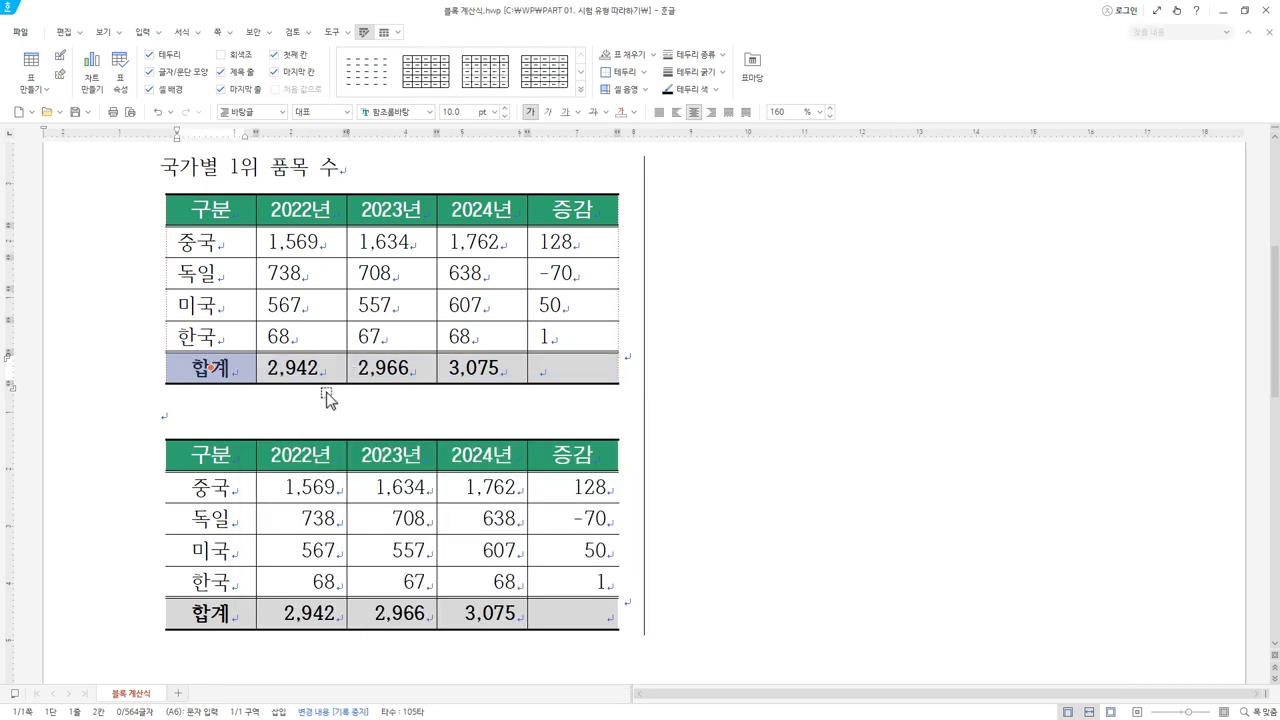
- Examine the three length-based alignment rules in Notepad against the 중국 to 합계 rows of the upper table
left_click_drag(212, 209, 563, 200)
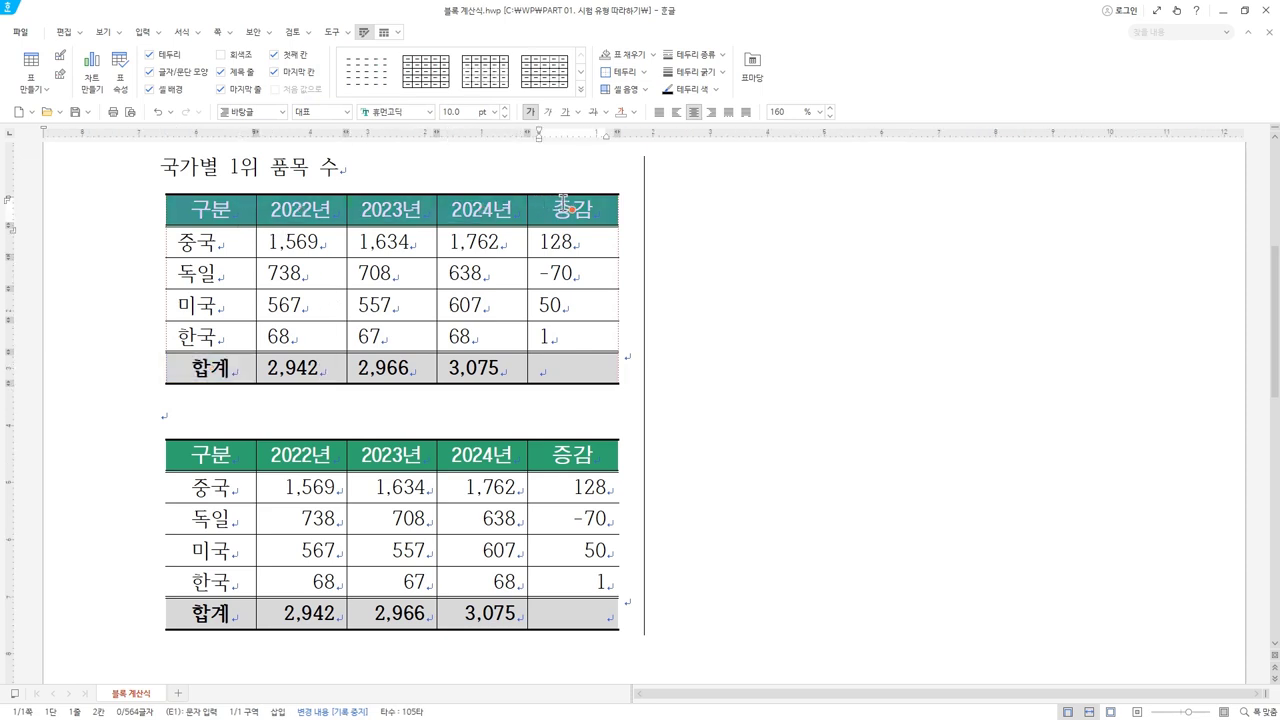
left_click(222, 368)
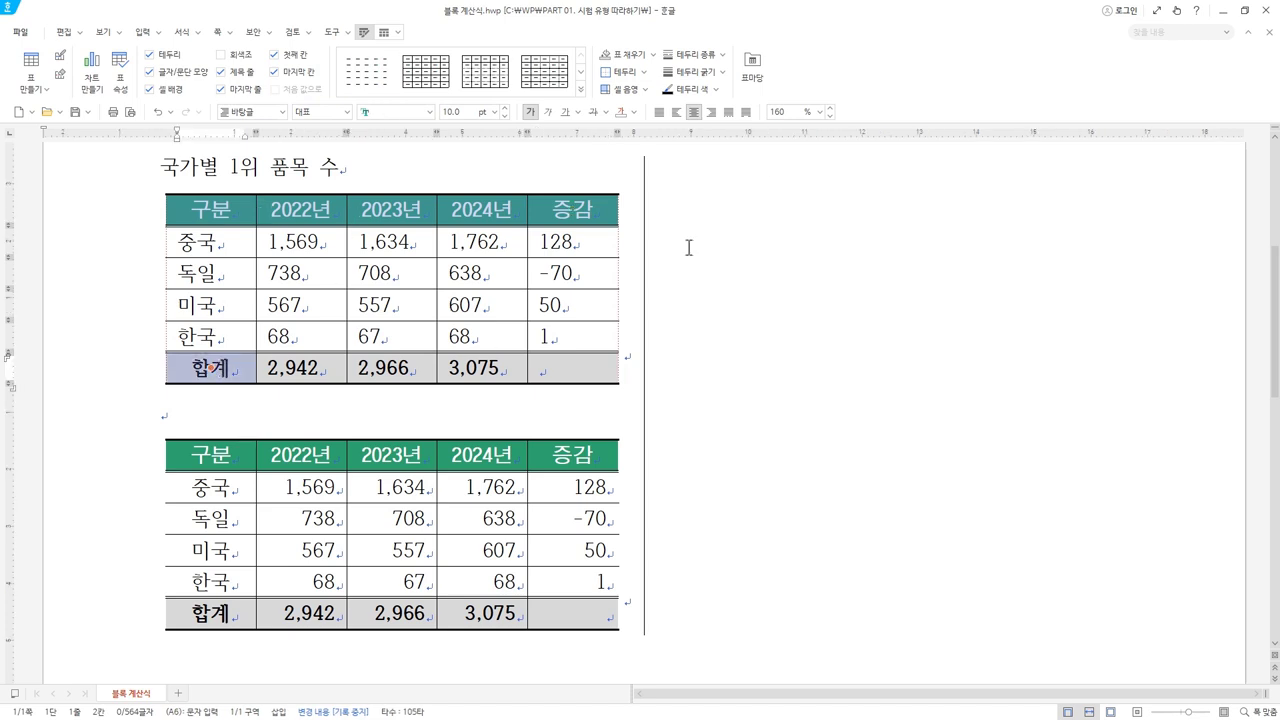
left_click(697, 113)
key("alt+Tab")
left_click_drag(257, 490, 798, 560)
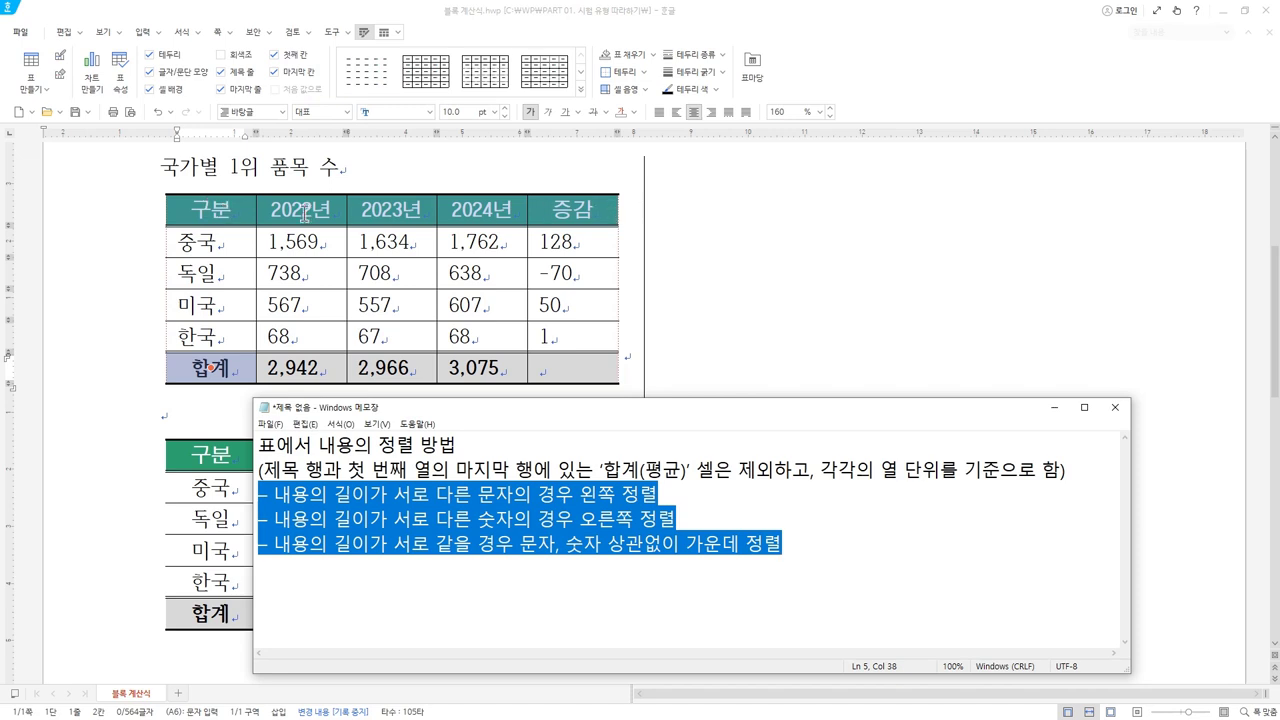
left_click_drag(233, 243, 562, 373)
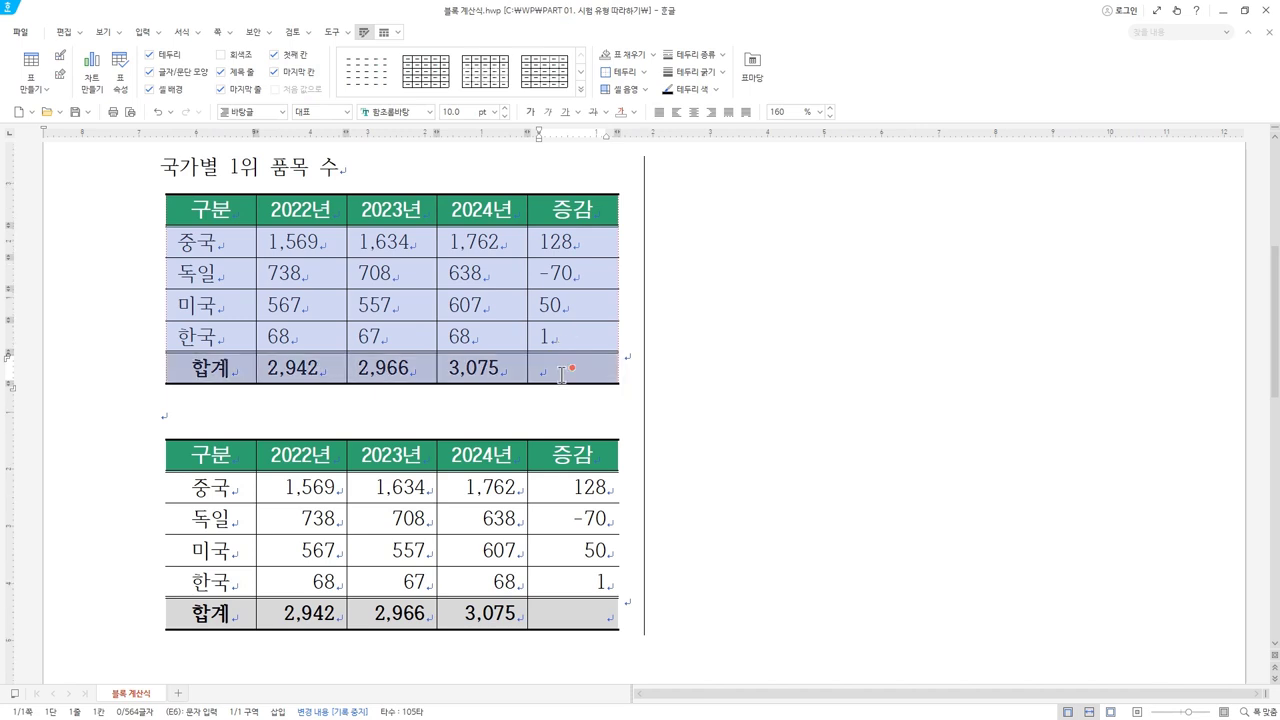
key("alt+Tab")
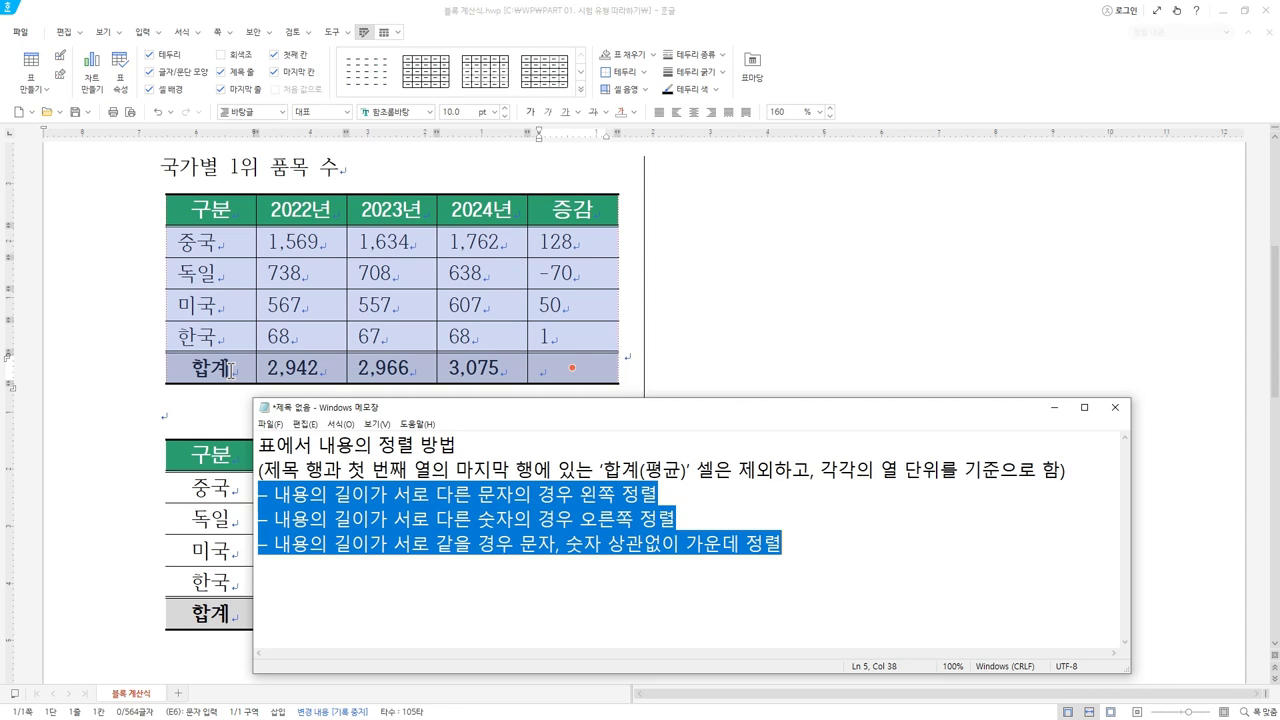
- Center the country names 중국 to 한국 in the upper table, following the Notepad rule for entries of equal length
left_click_drag(224, 245, 219, 350)
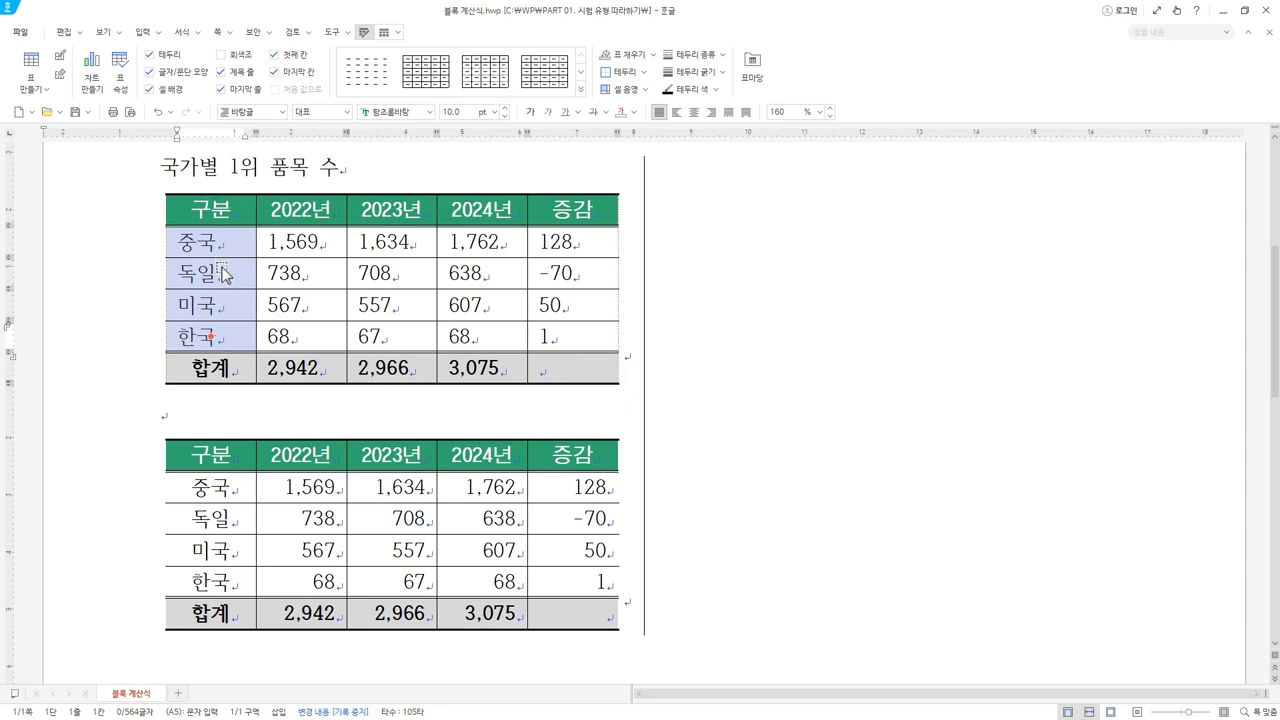
key("alt+Tab")
left_click(616, 493)
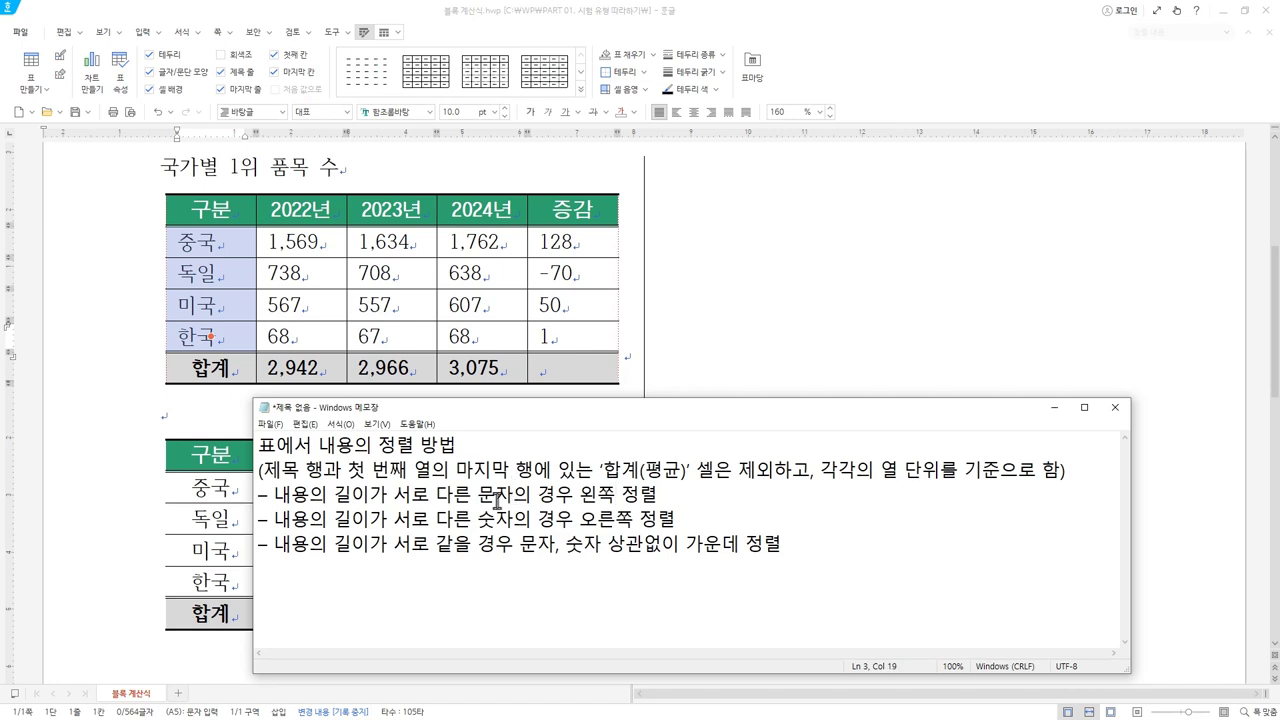
key("alt+Tab")
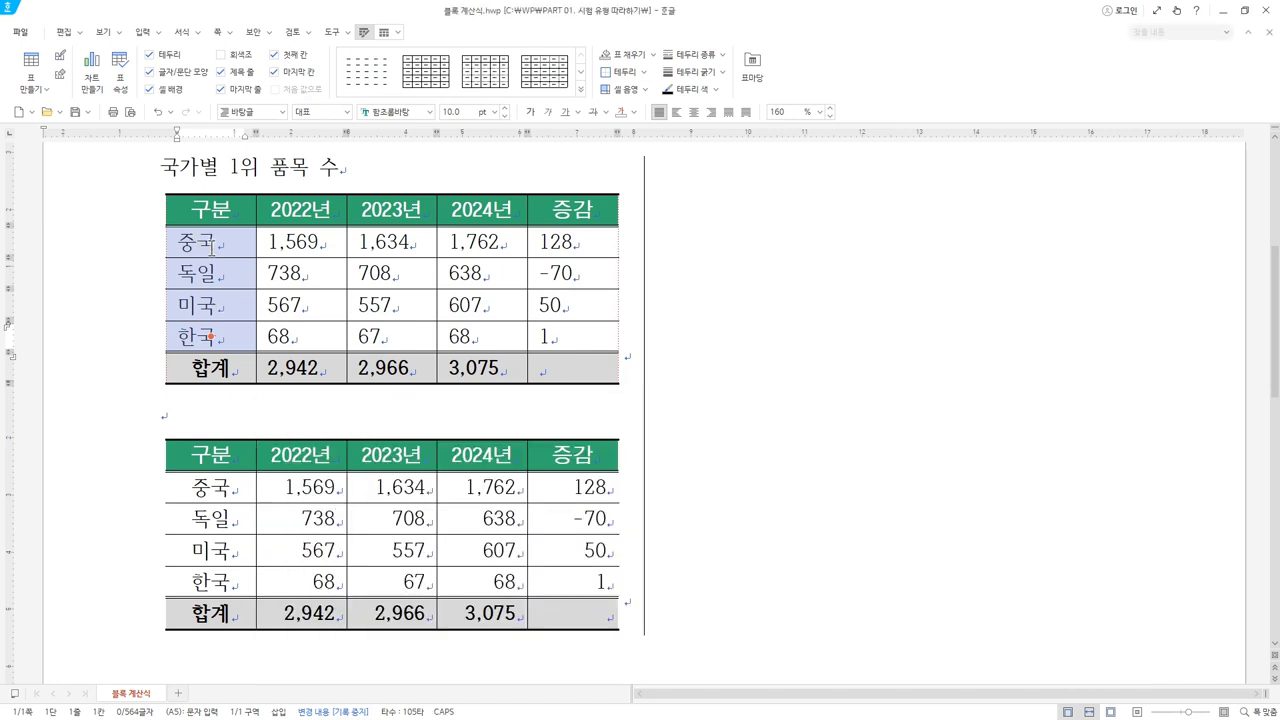
key("alt+Tab")
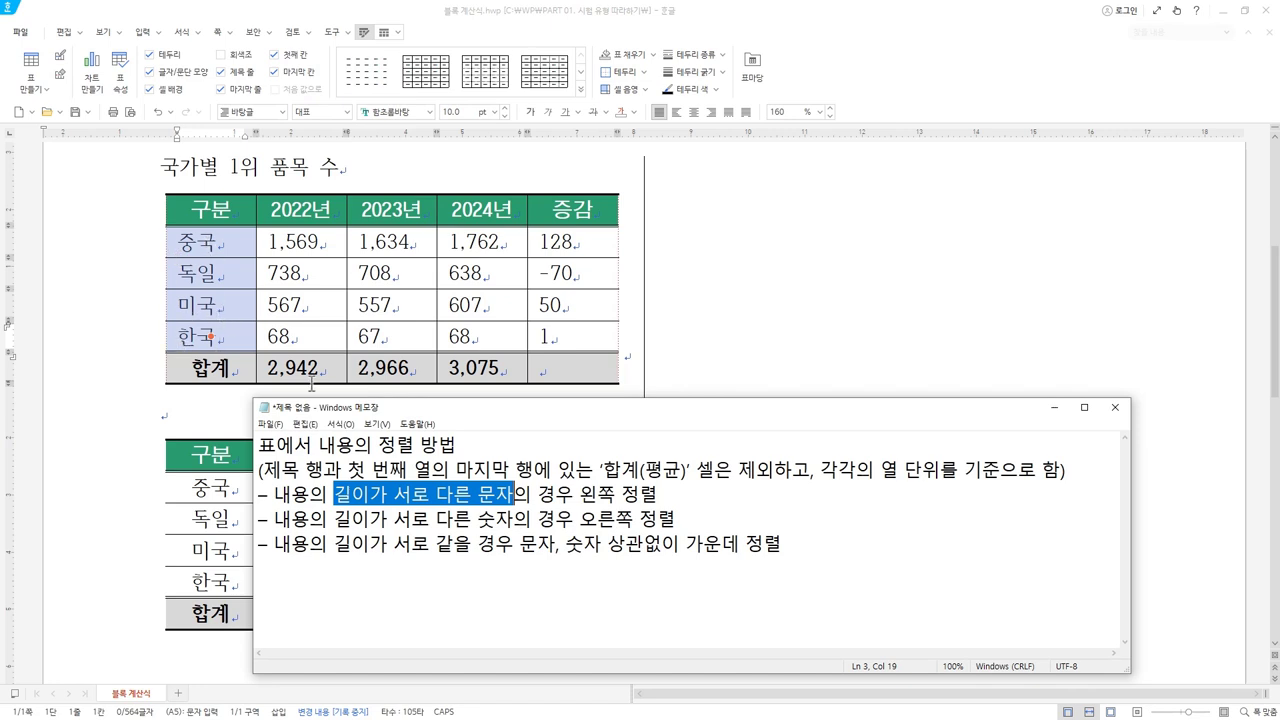
left_click_drag(580, 492, 657, 494)
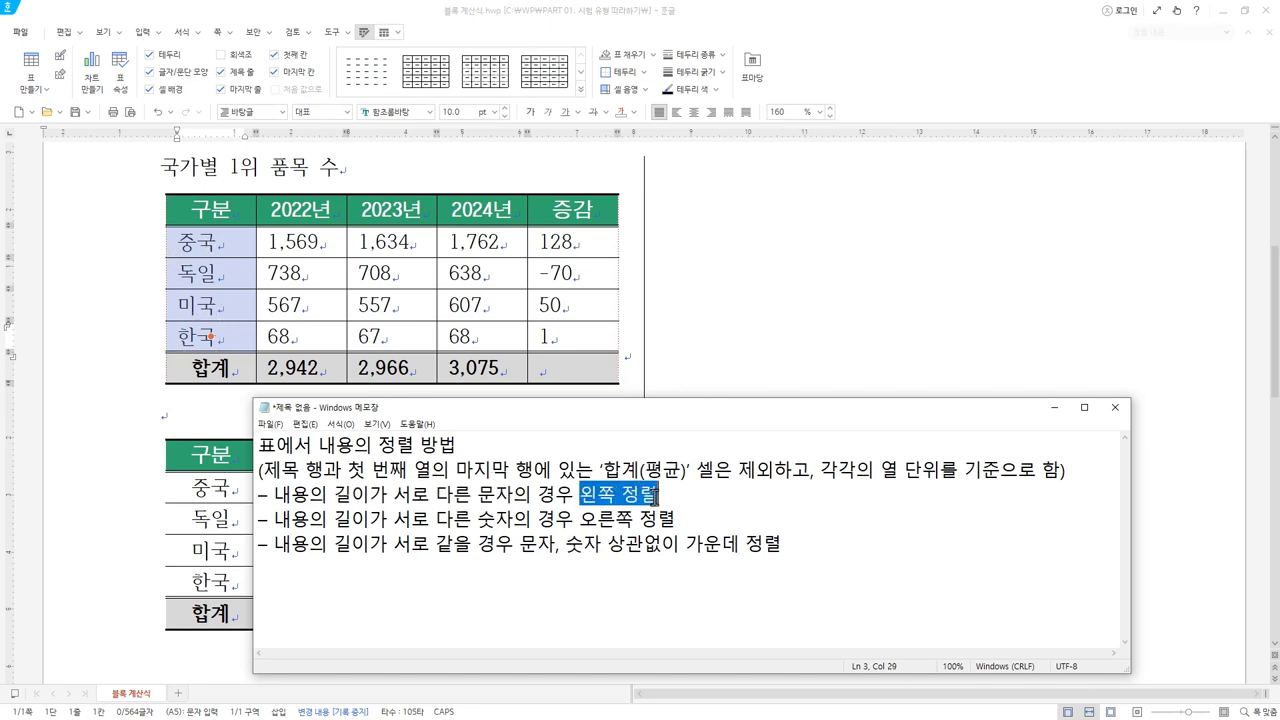
left_click(657, 494)
left_click_drag(274, 546, 779, 542)
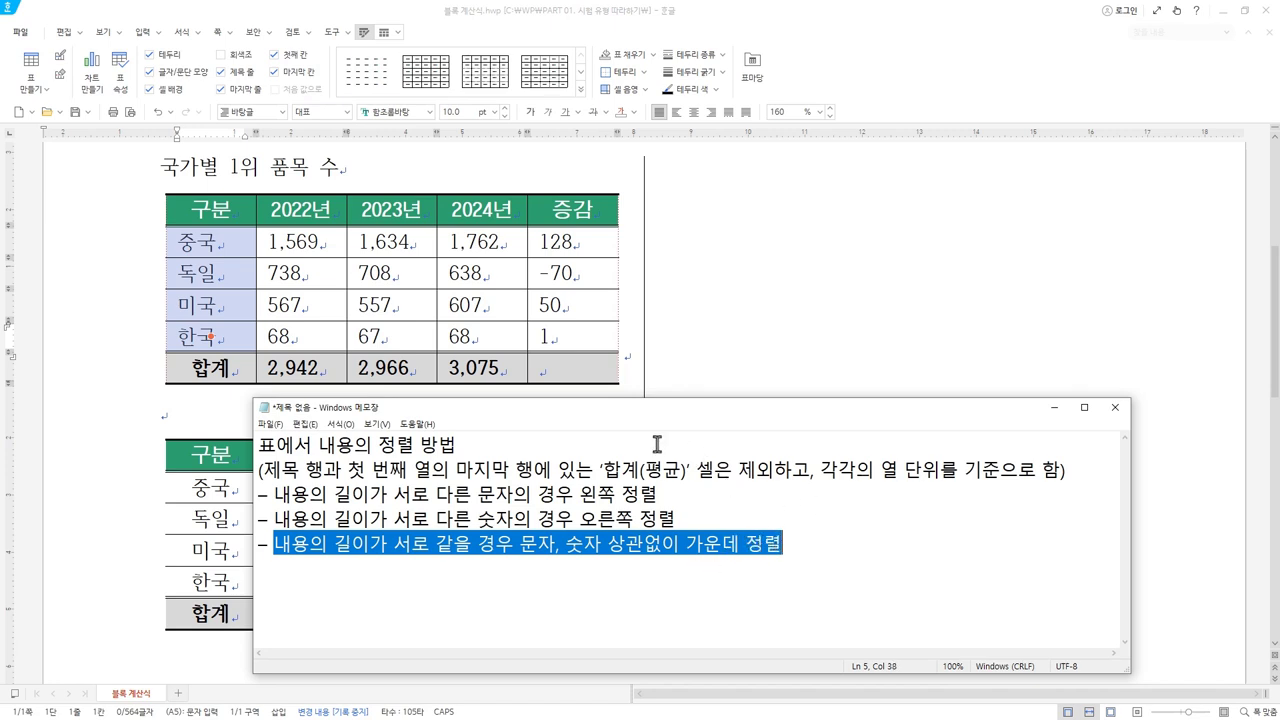
left_click(570, 30)
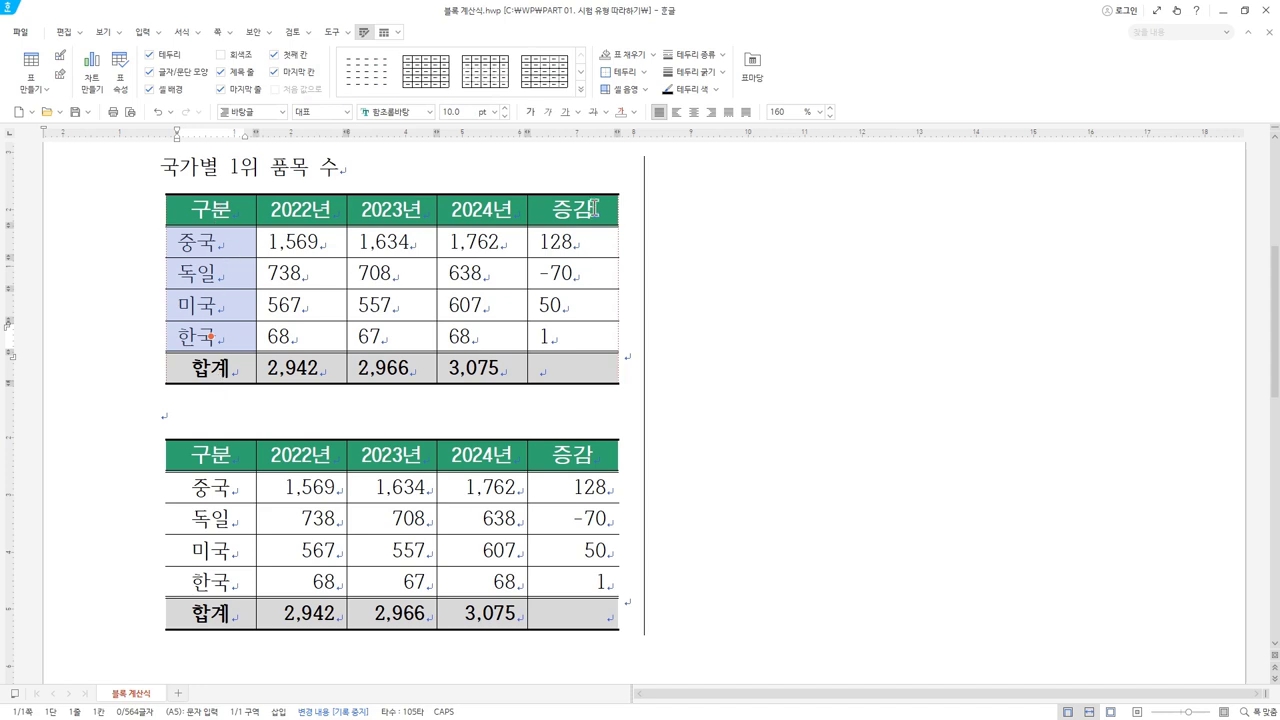
left_click(695, 112)
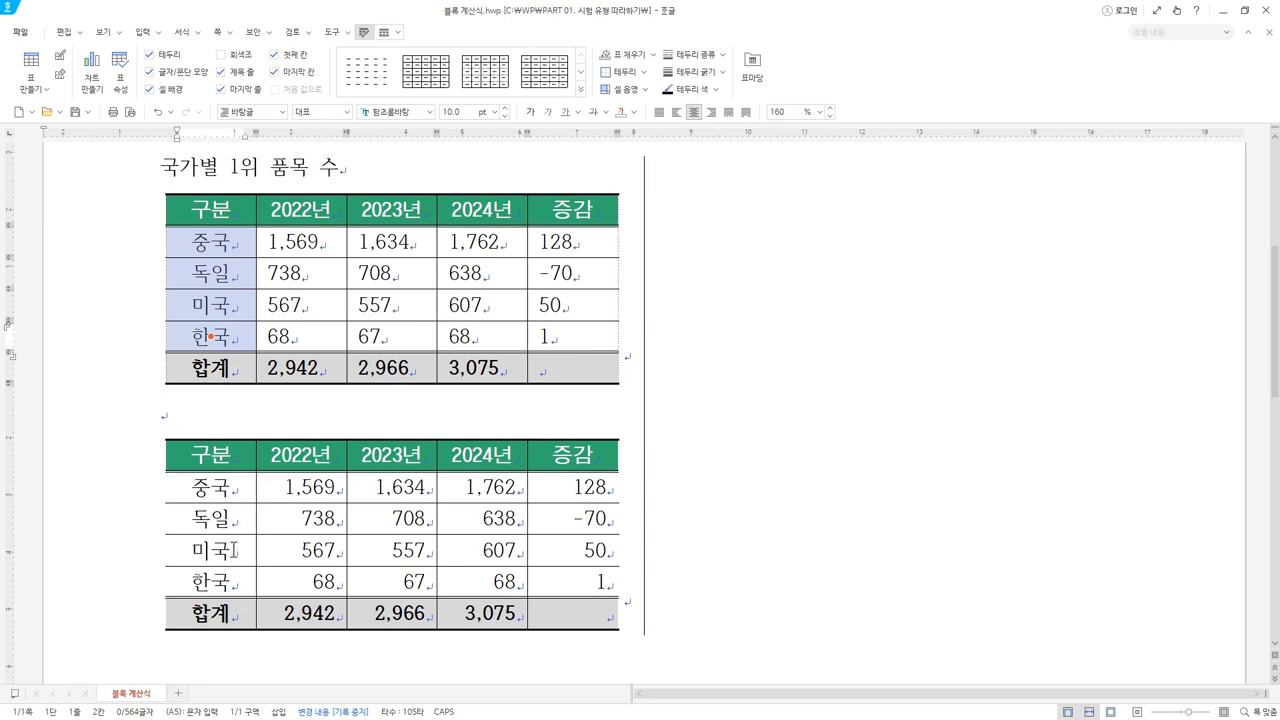
- Try extending the country names in the upper table to 중국1, 독일A, 미국1 and 한국1
type("1")
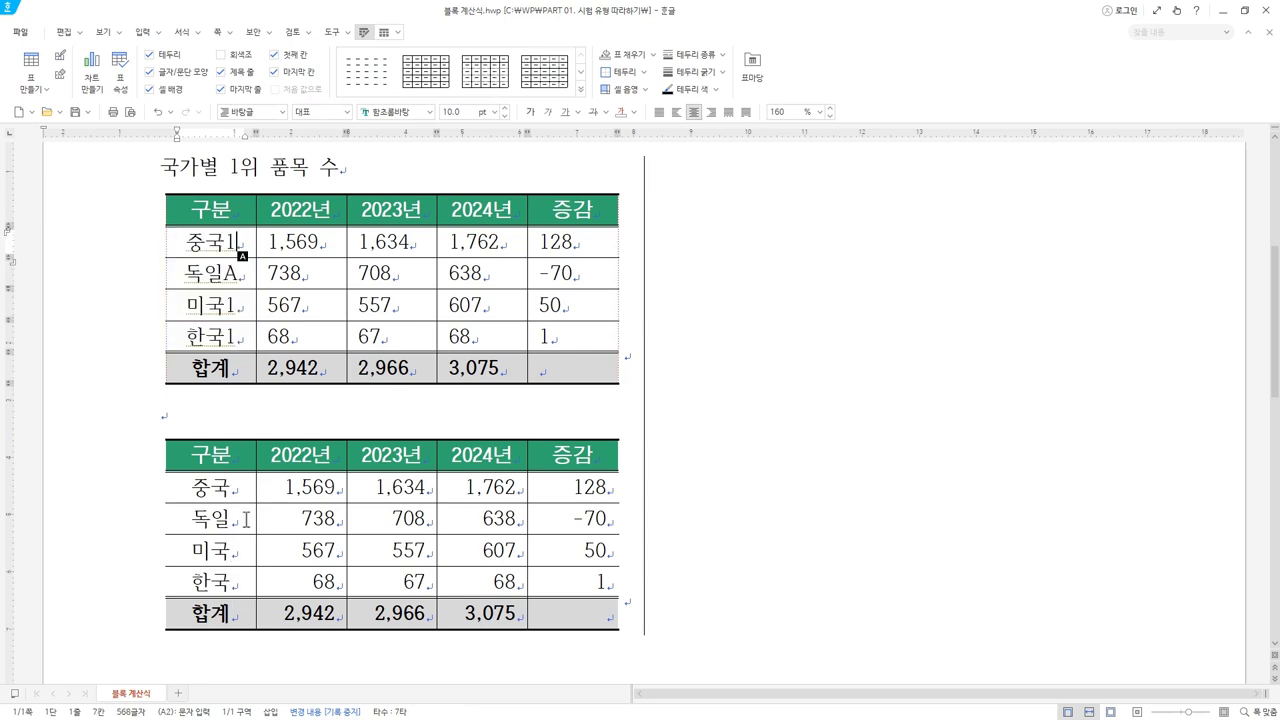
left_click(212, 243)
left_click(219, 276)
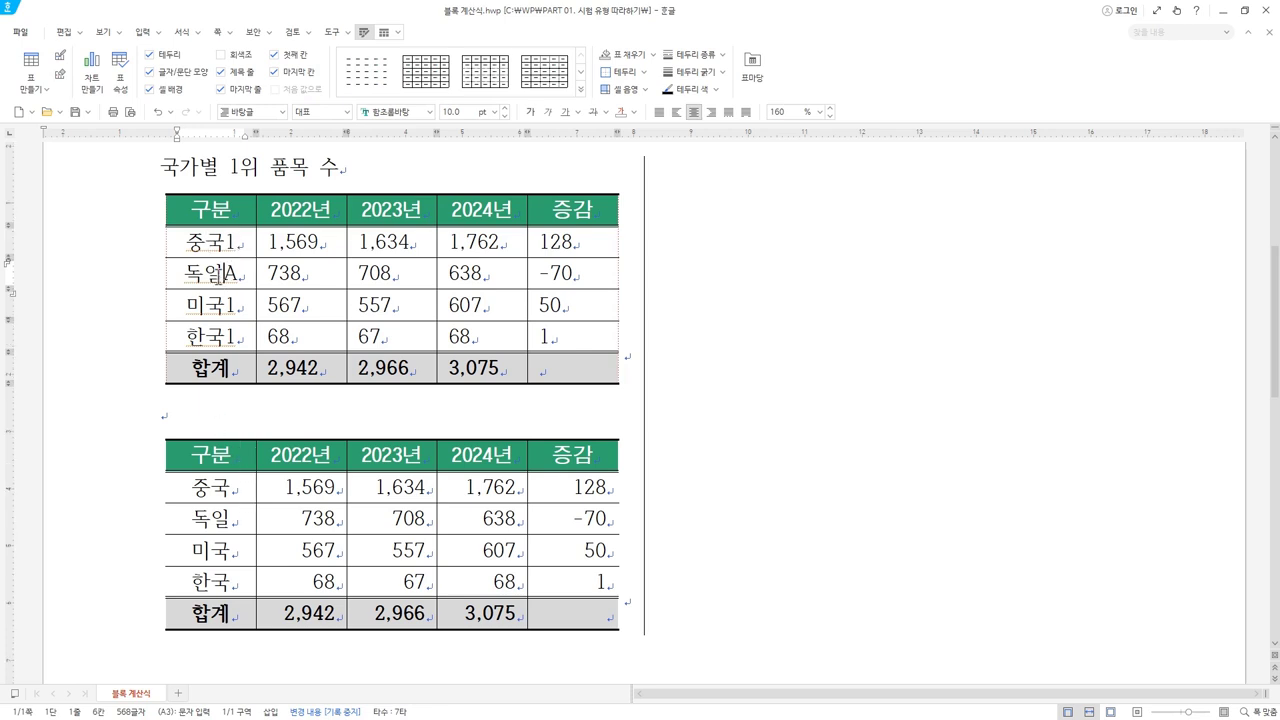
left_click(212, 306)
left_click(227, 338)
left_click(239, 277)
left_click_drag(190, 275, 243, 277)
key("Down")
key("Down")
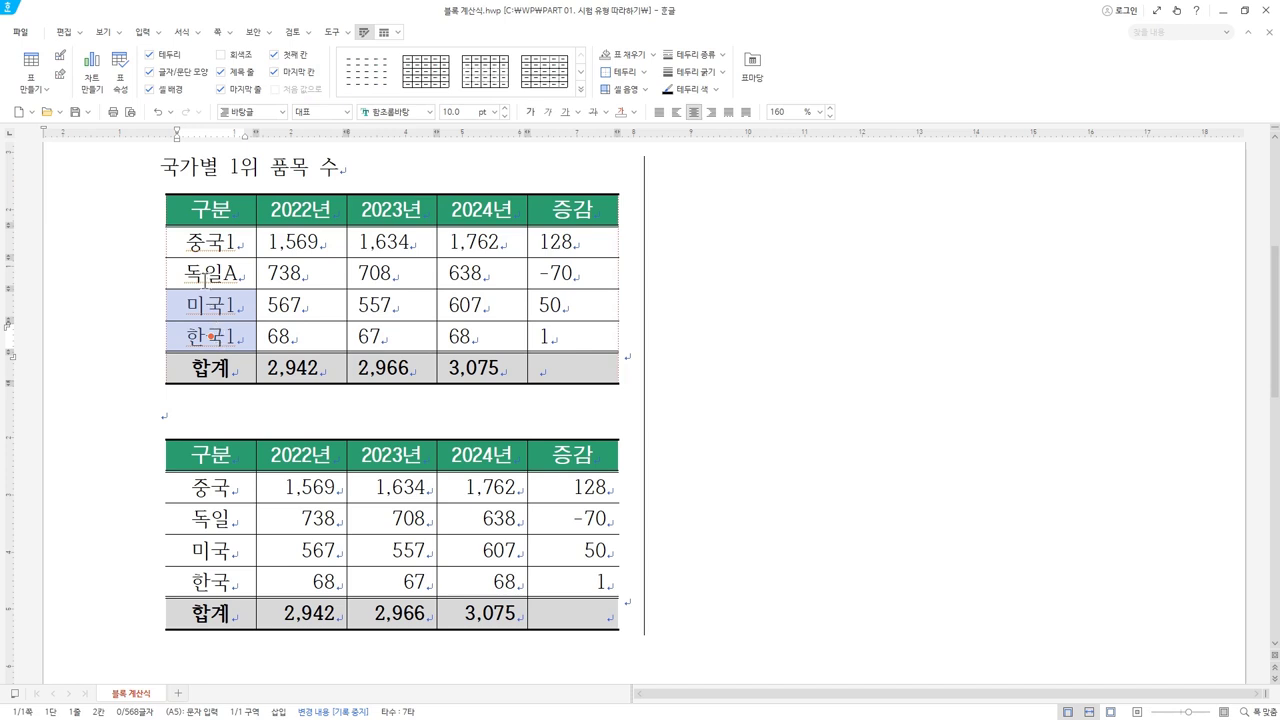
left_click(239, 303, "shift")
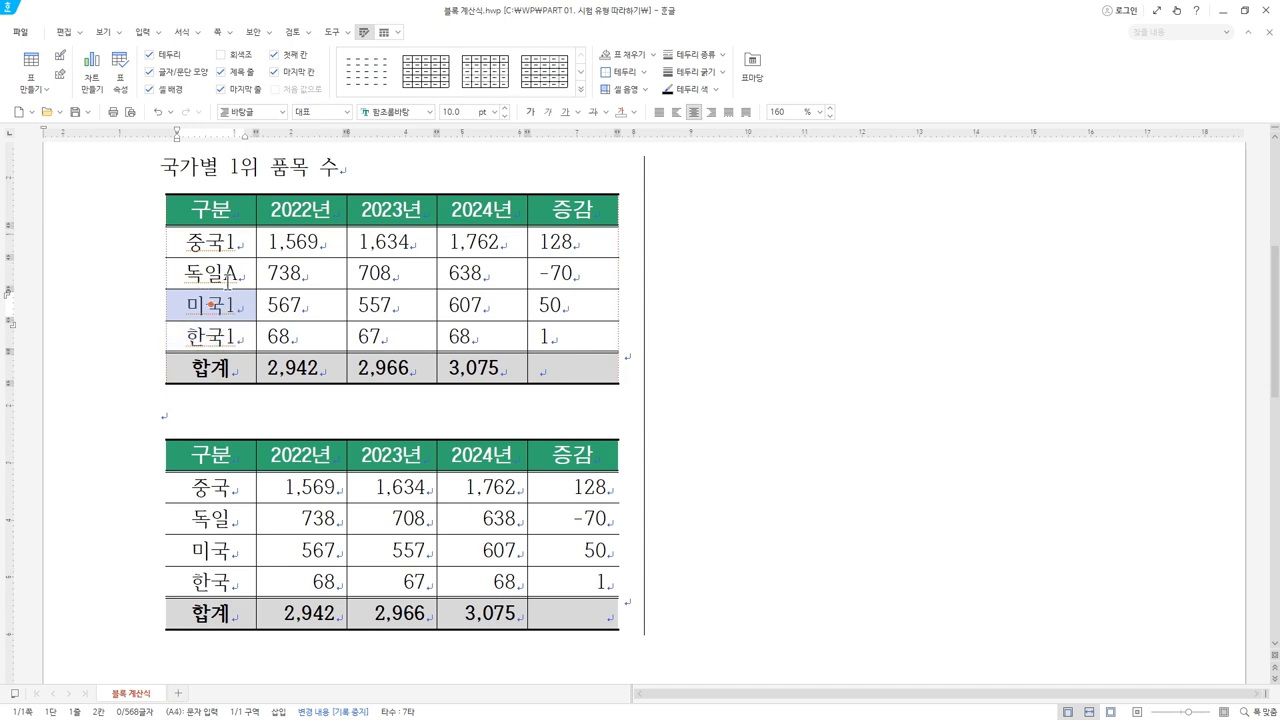
- Try left-aligning the four extended country names, and undo both this alignment and the added characters
left_click(210, 242)
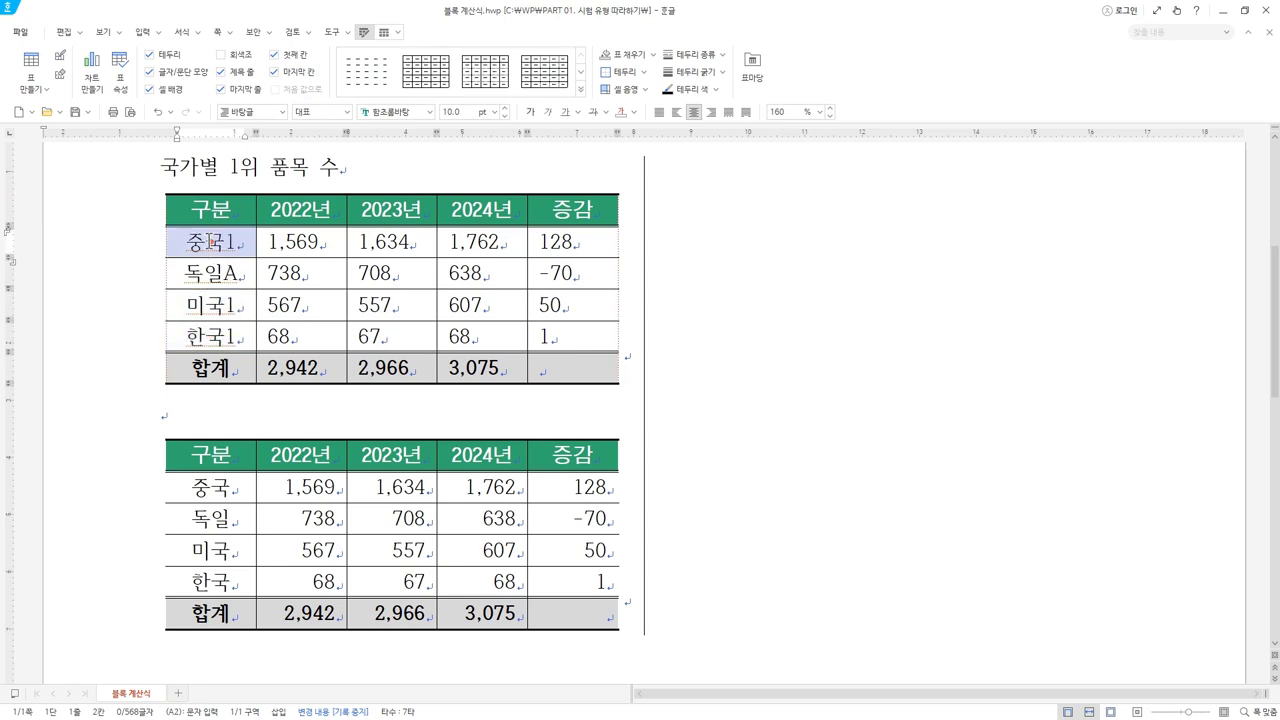
key("shift+Down")
key("shift+Down")
key("shift+Down")
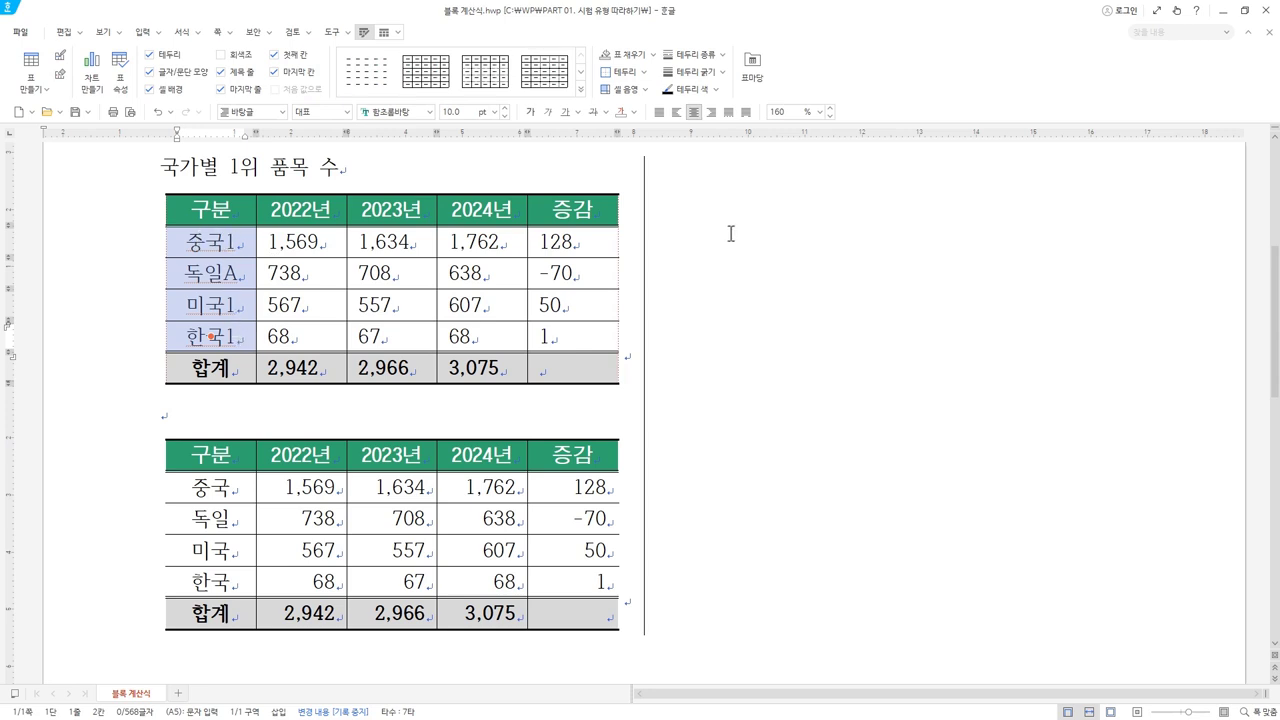
left_click(680, 114)
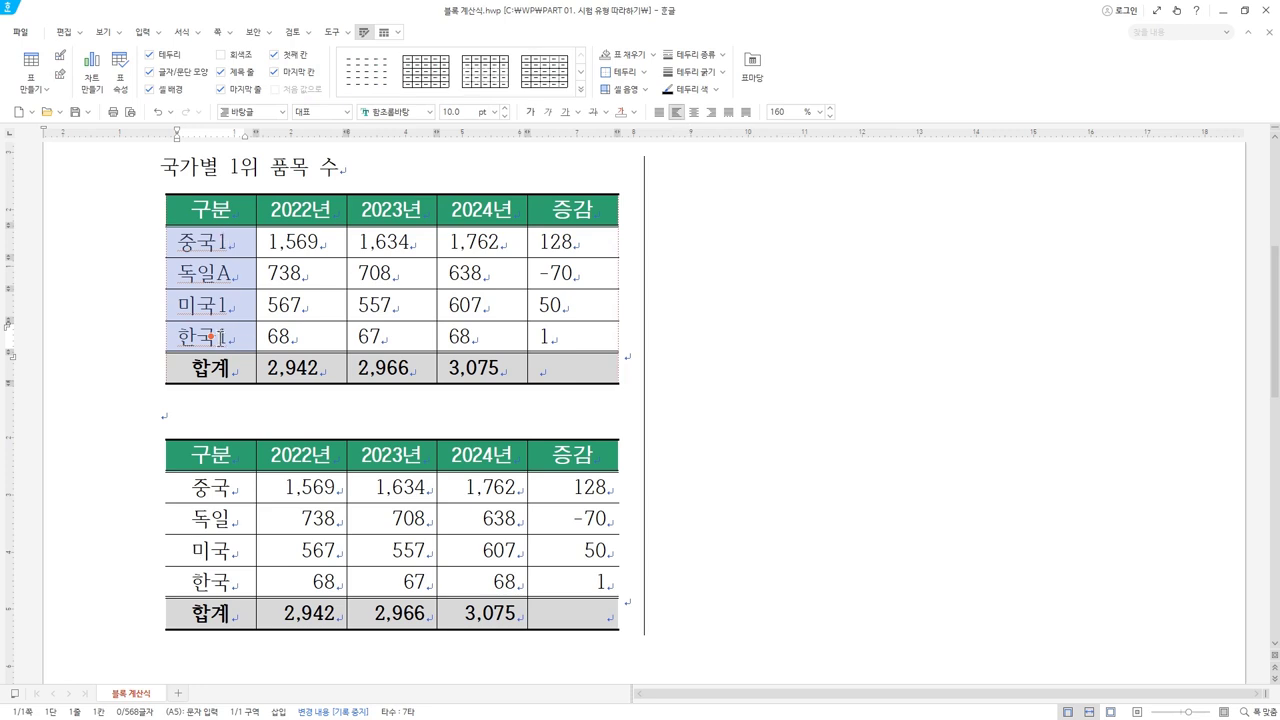
left_click(659, 112)
key("ctrl+z")
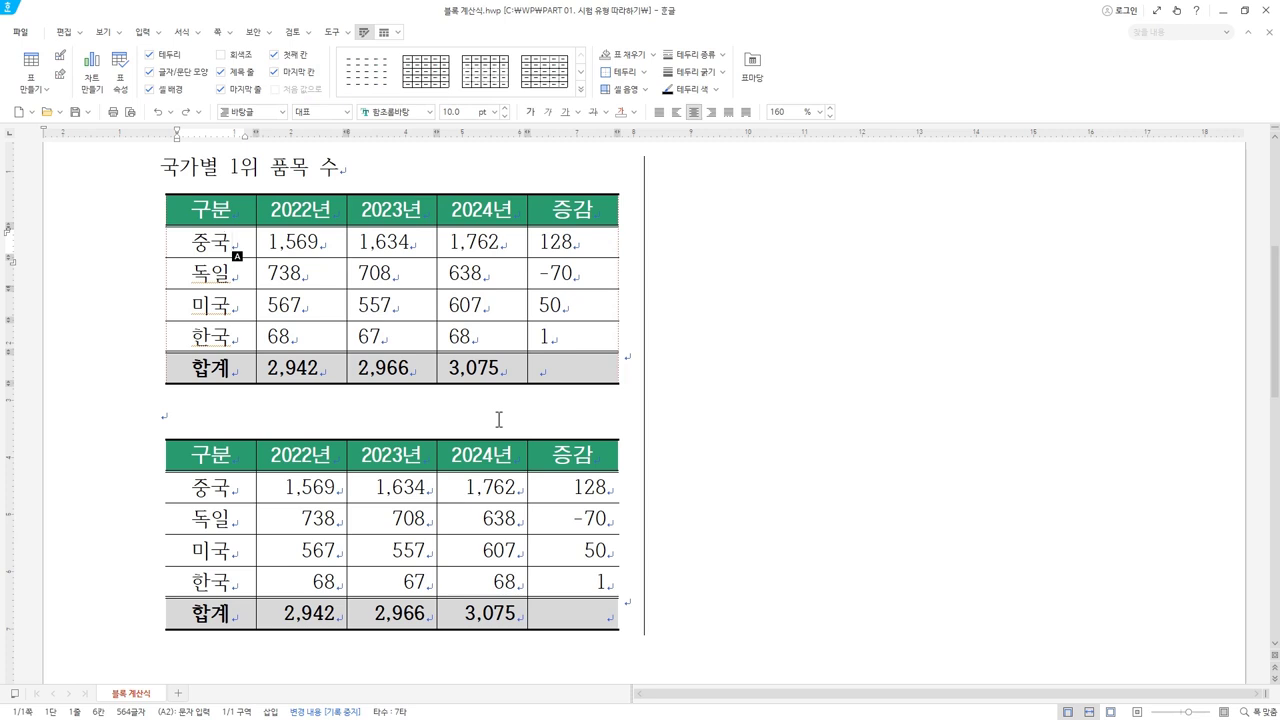
- Switch to Notepad and re-read the alignment rules for text and numbers of differing and equal length
key("alt+Tab")
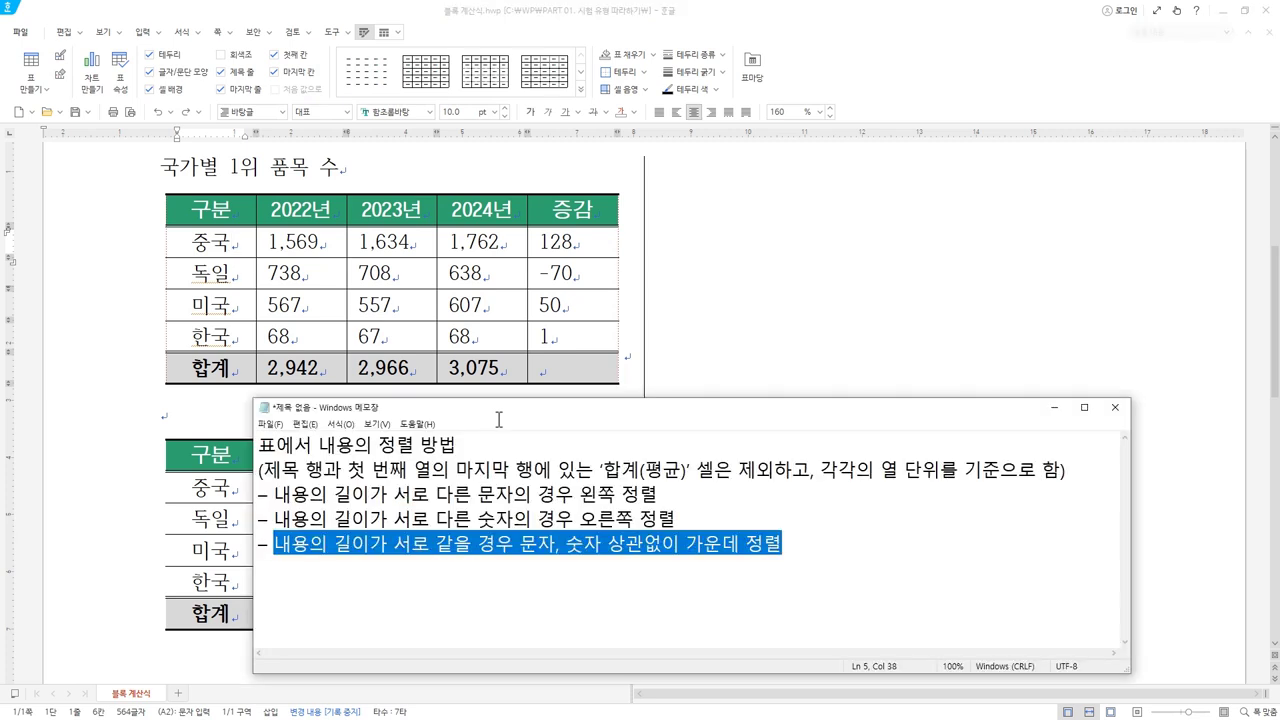
left_click(481, 519)
left_click_drag(277, 521, 514, 496)
left_click(490, 497)
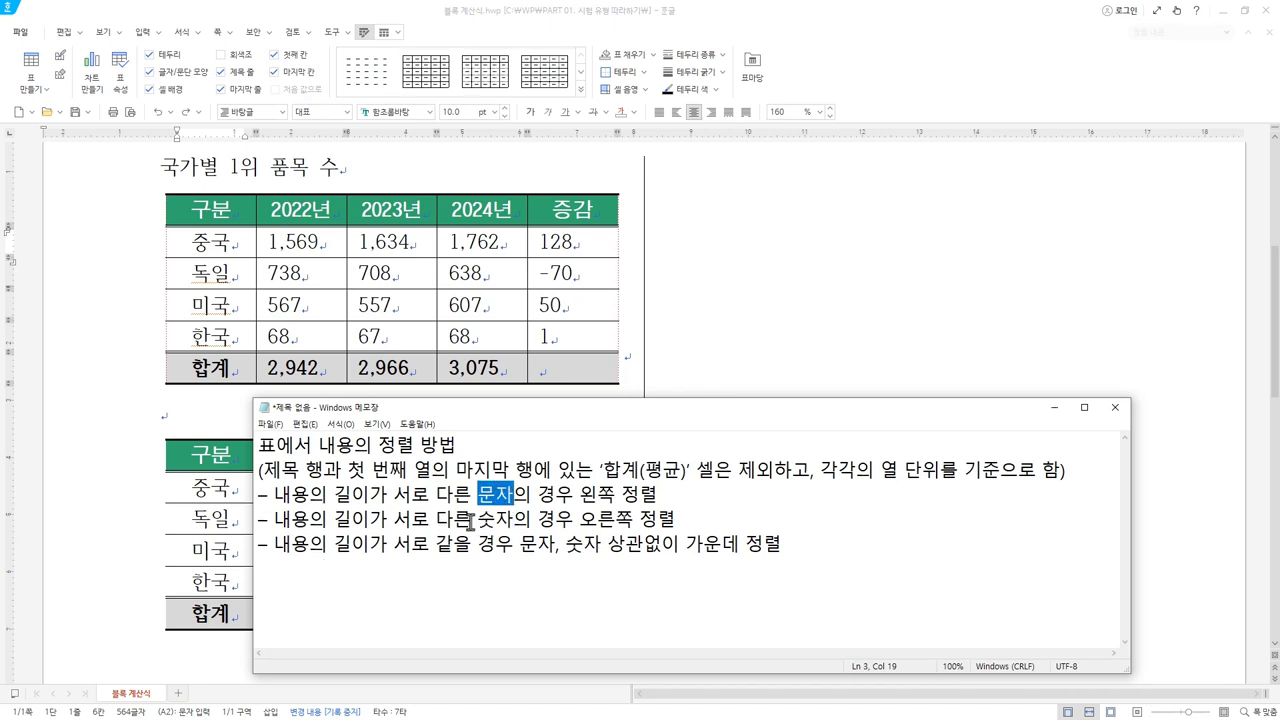
left_click_drag(519, 544, 604, 545)
left_click_drag(686, 544, 768, 542)
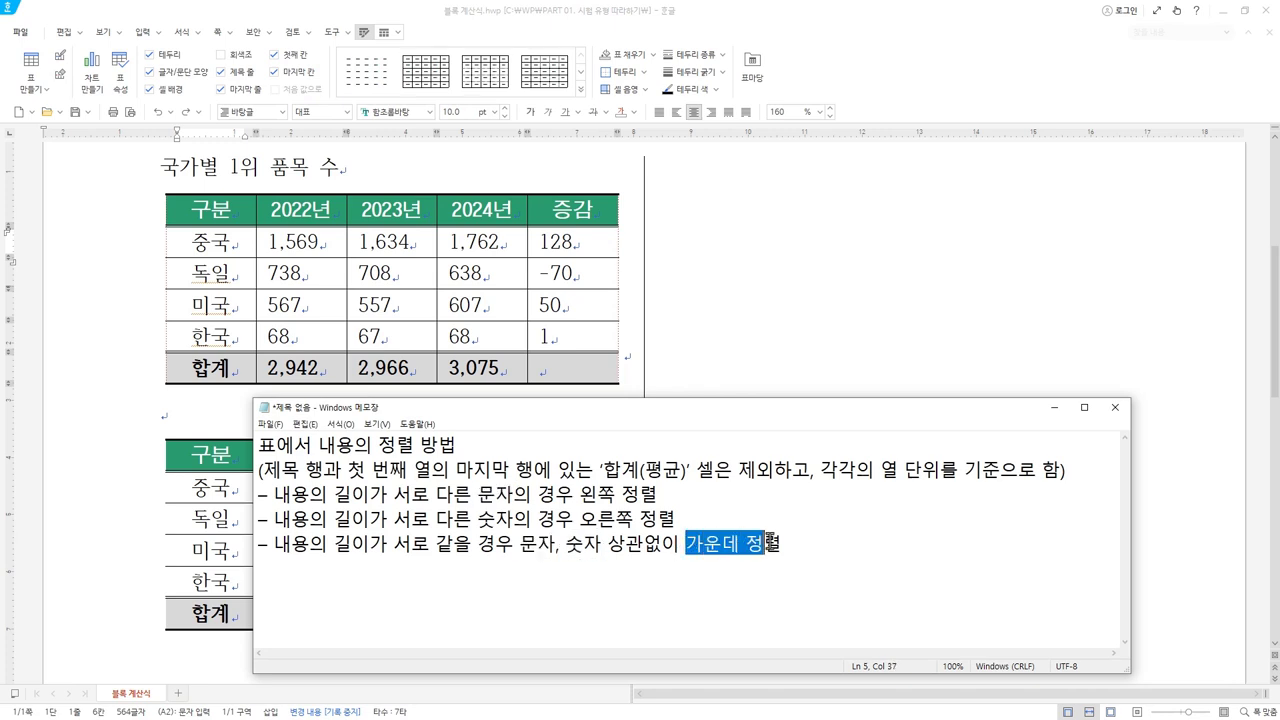
left_click(740, 544)
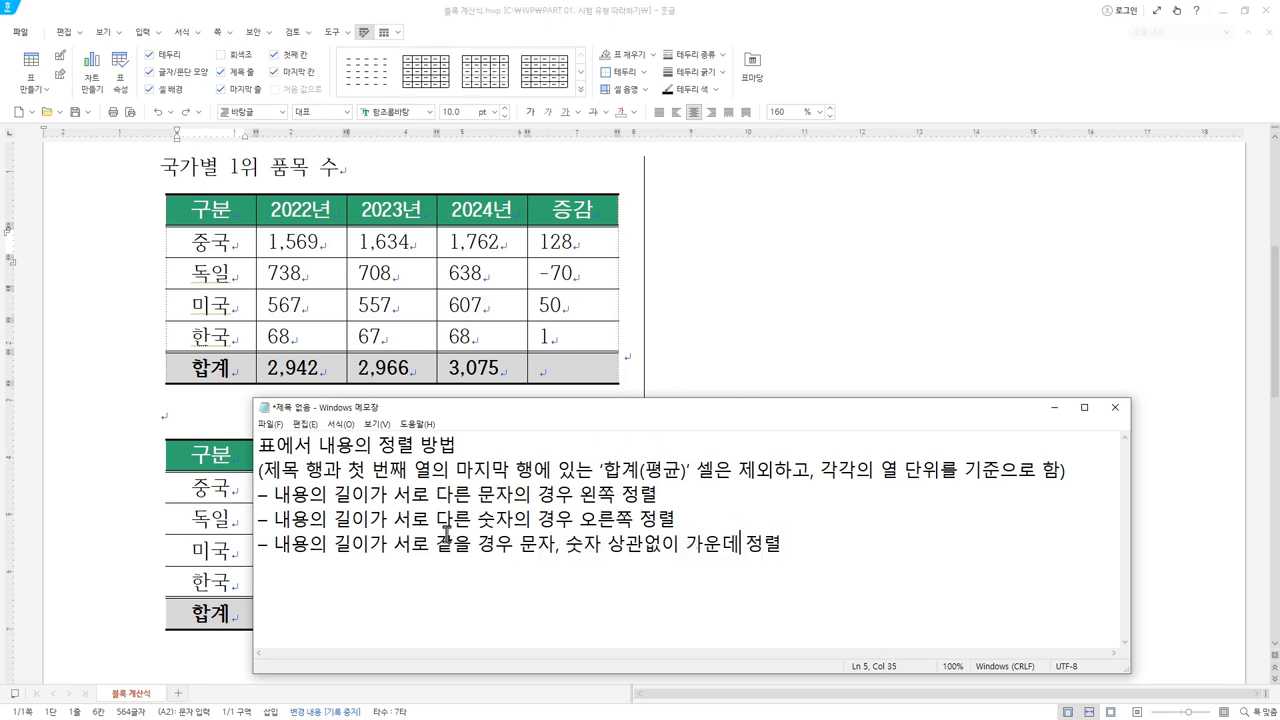
left_click(476, 520)
- Examine the length of the numbers in the upper table column by column, from 2022년 through 증감, including the 합계 row
left_click(318, 216)
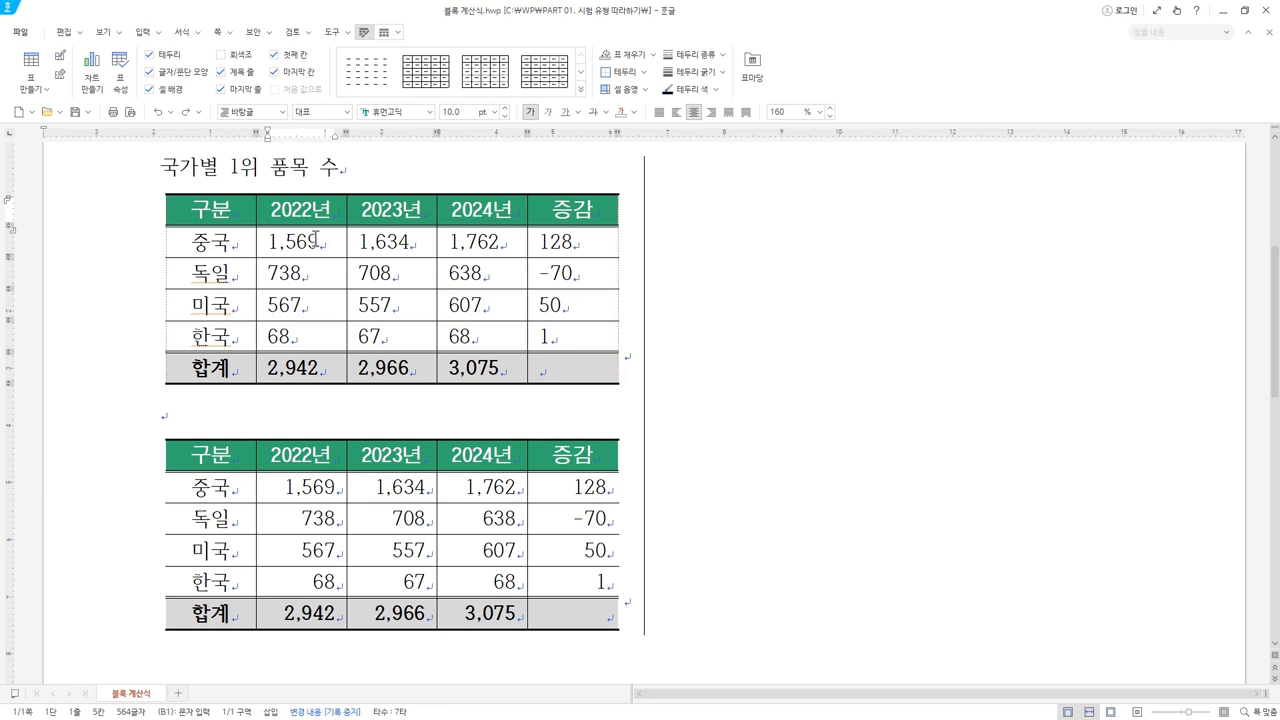
left_click_drag(323, 246, 323, 377)
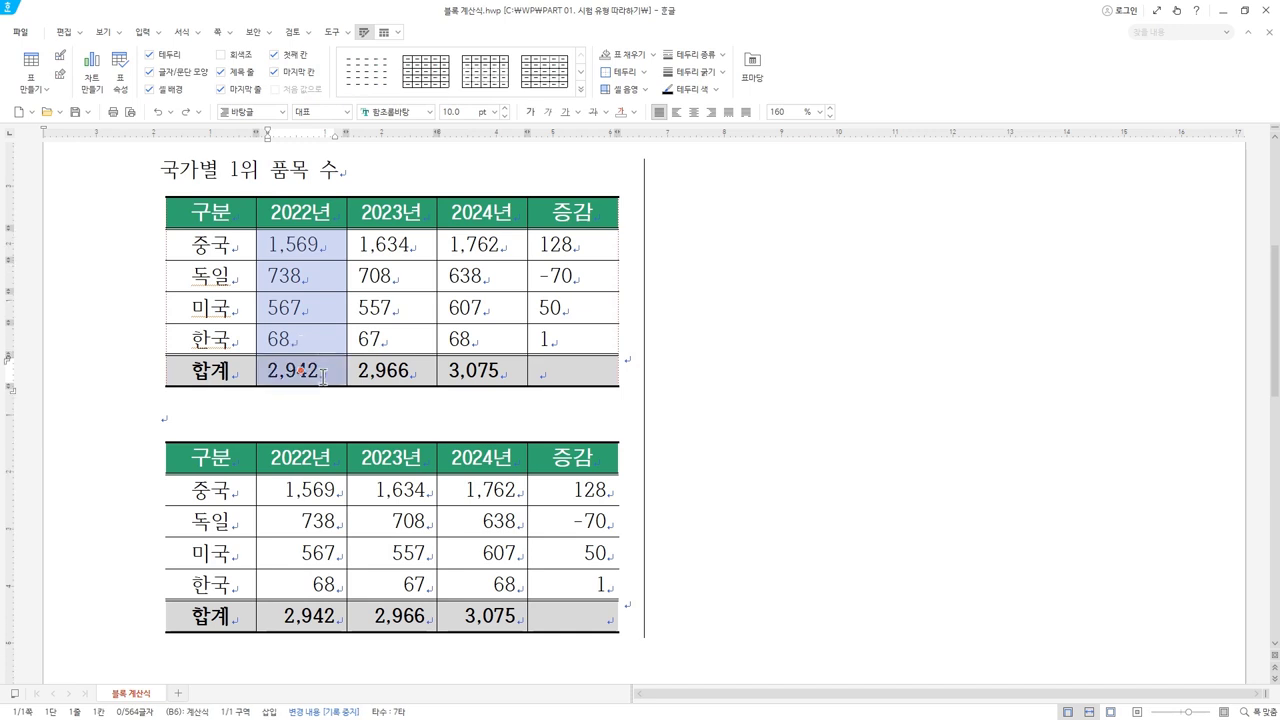
left_click(410, 244)
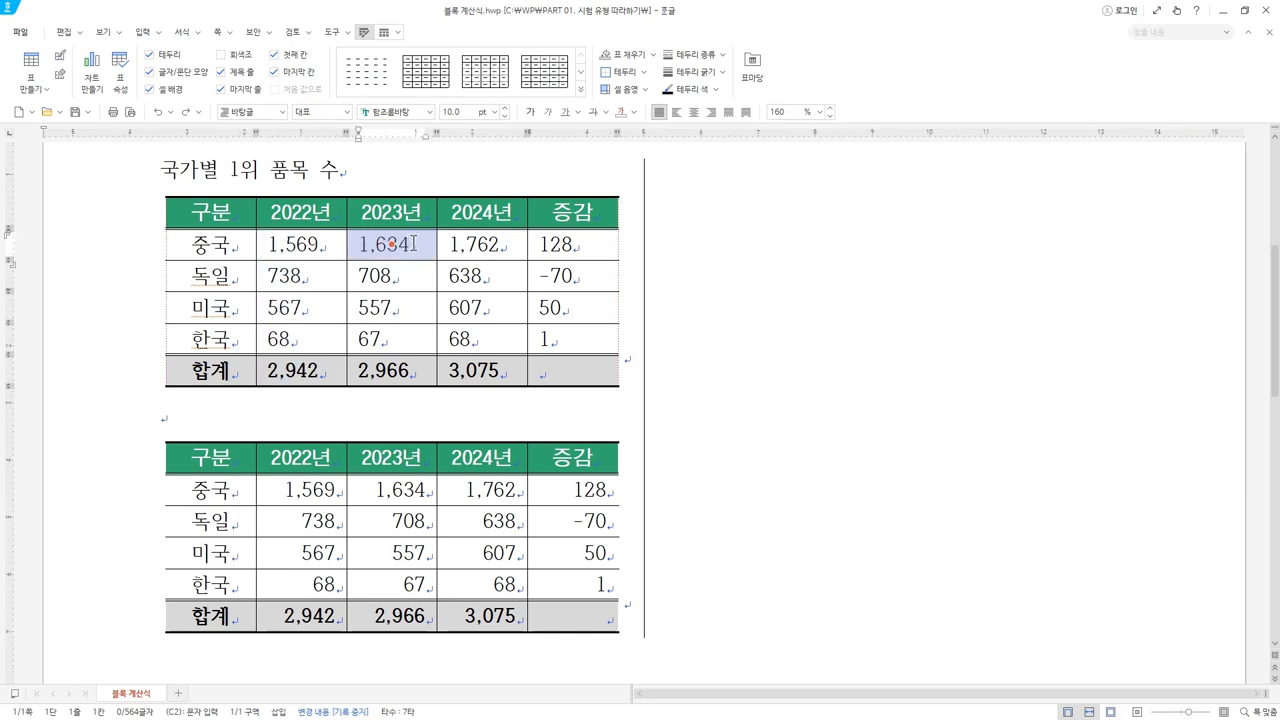
left_click_drag(410, 244, 412, 372)
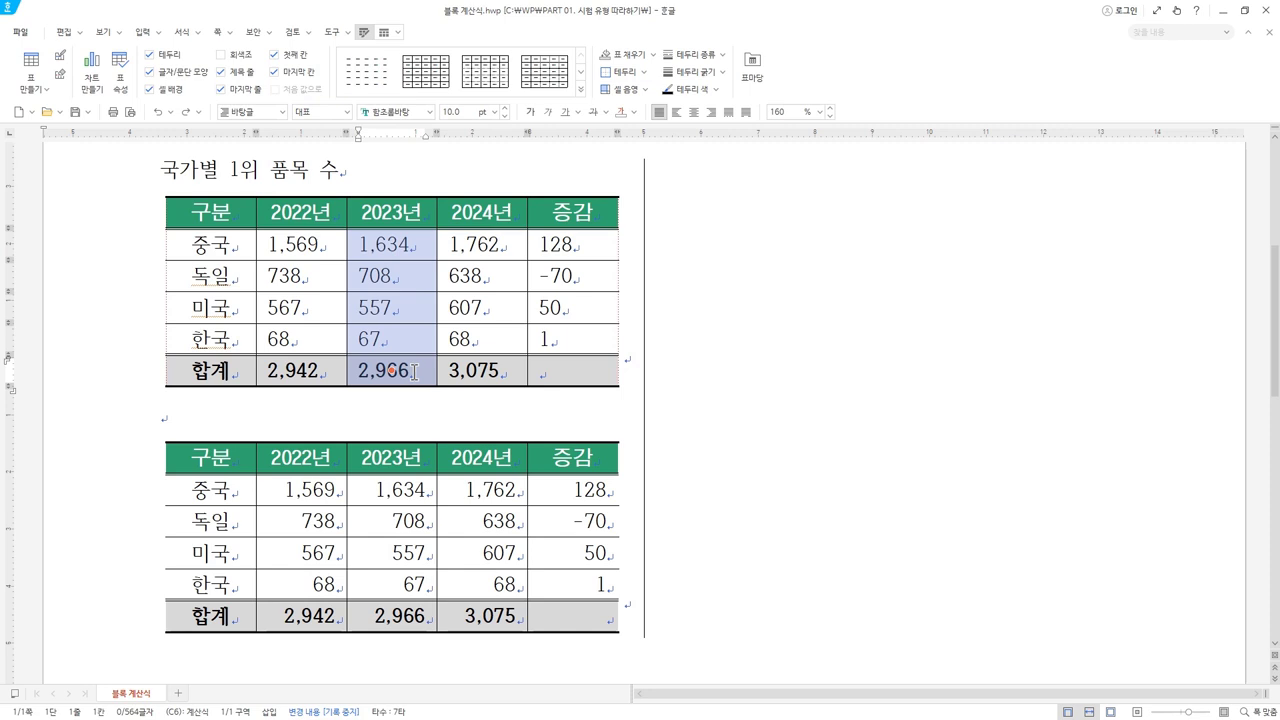
left_click(483, 214)
left_click_drag(497, 246, 495, 345)
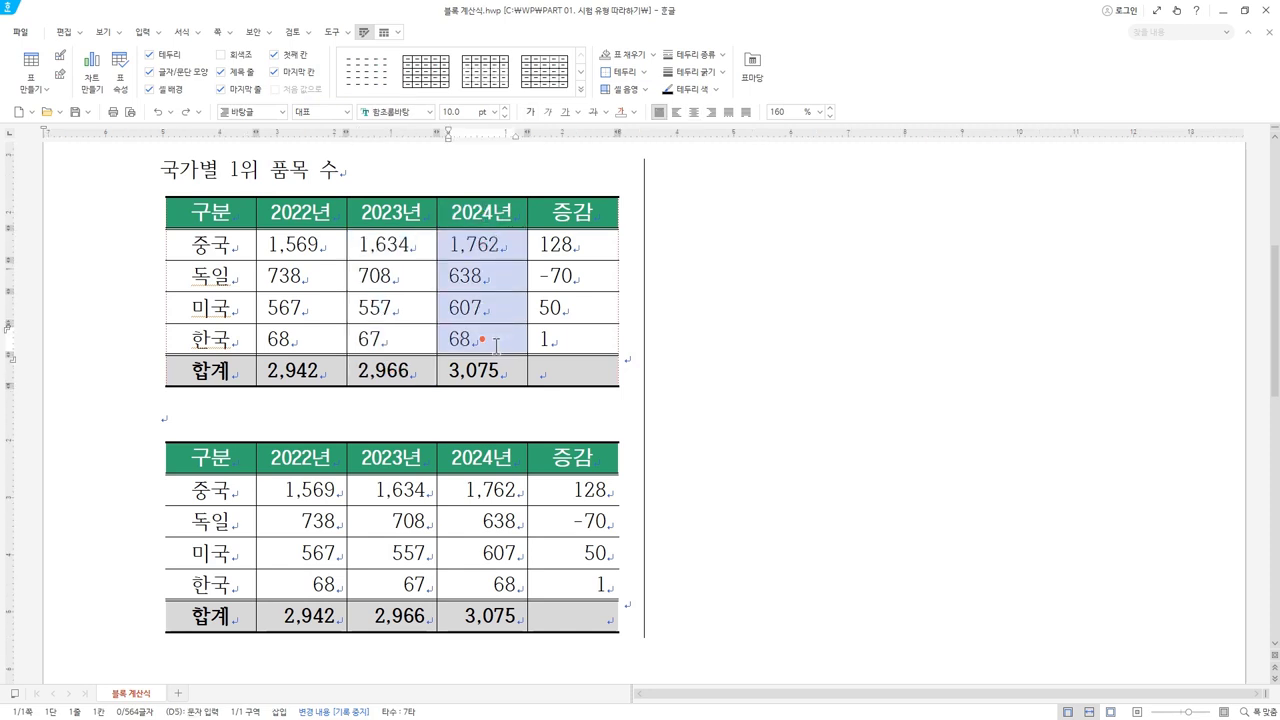
left_click(565, 246)
left_click(572, 214)
left_click_drag(565, 246, 587, 328)
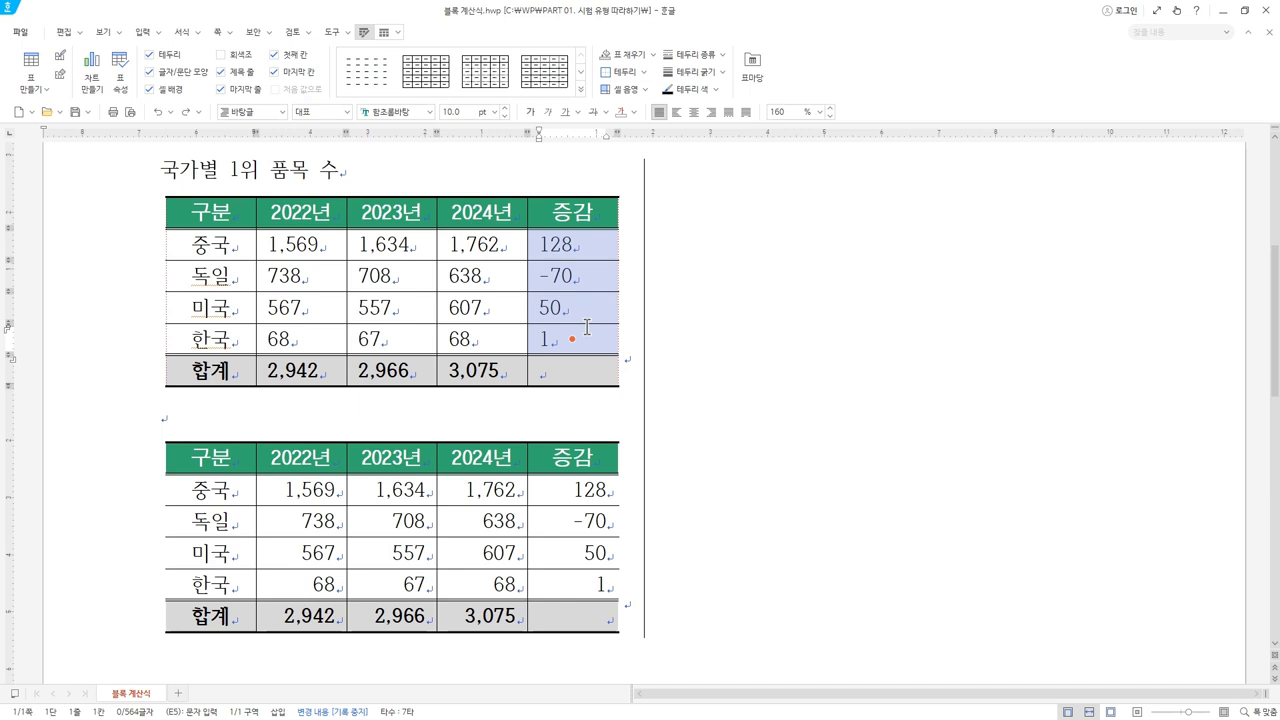
left_click_drag(590, 366, 592, 371)
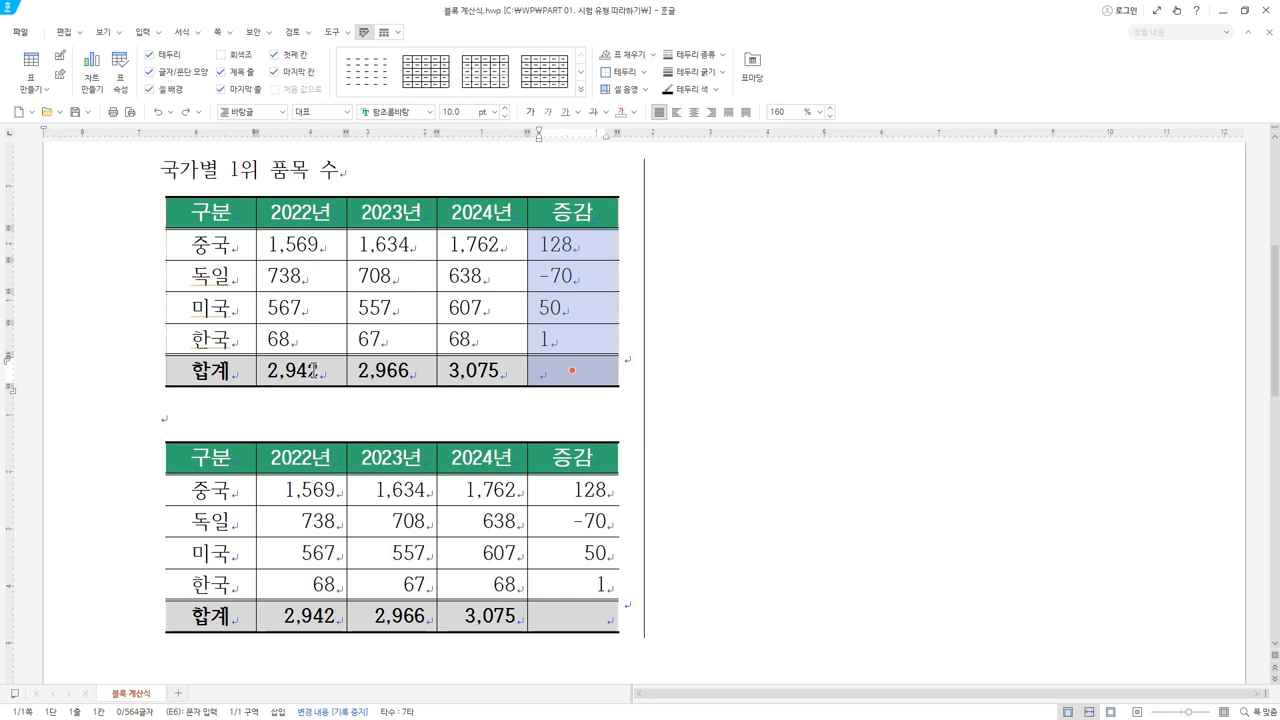
left_click(573, 213)
left_click_drag(583, 249, 572, 371)
- Compare the upper table's numbers along the country rows with those down the 2022년, 2023년 and 2024년 columns
left_click_drag(305, 247, 570, 245)
left_click_drag(300, 276, 557, 279)
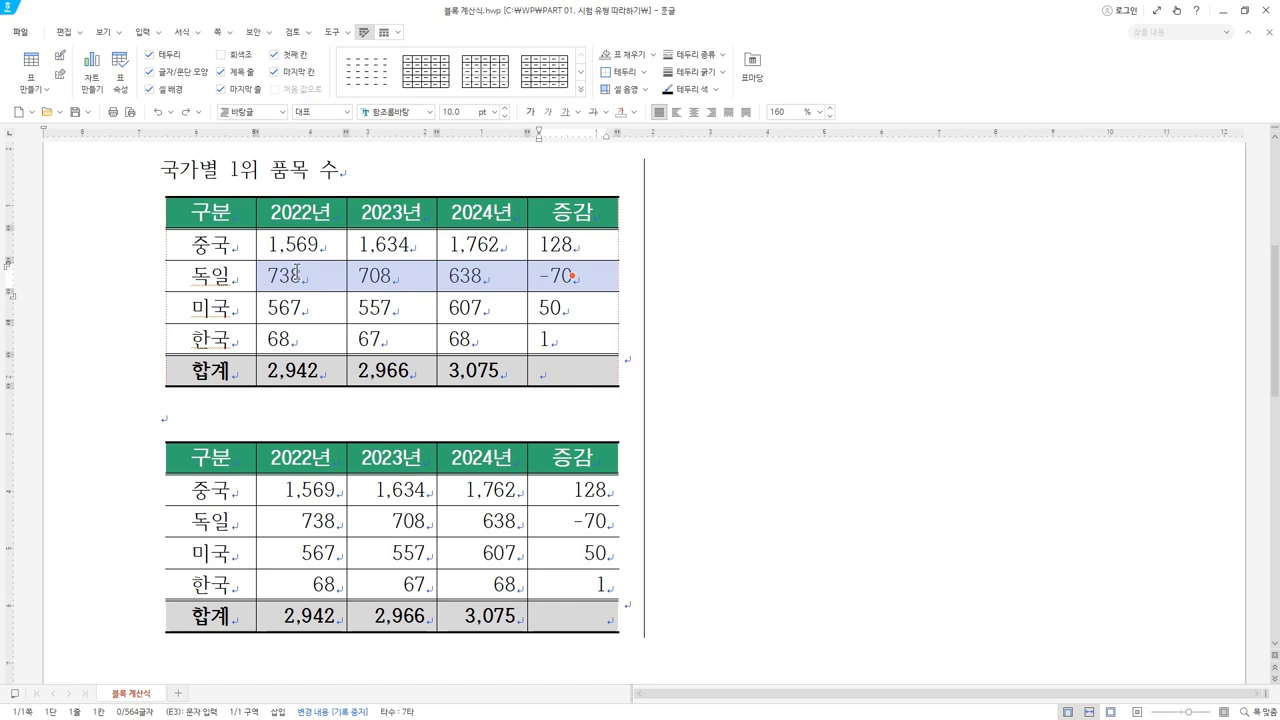
left_click_drag(364, 313, 567, 337)
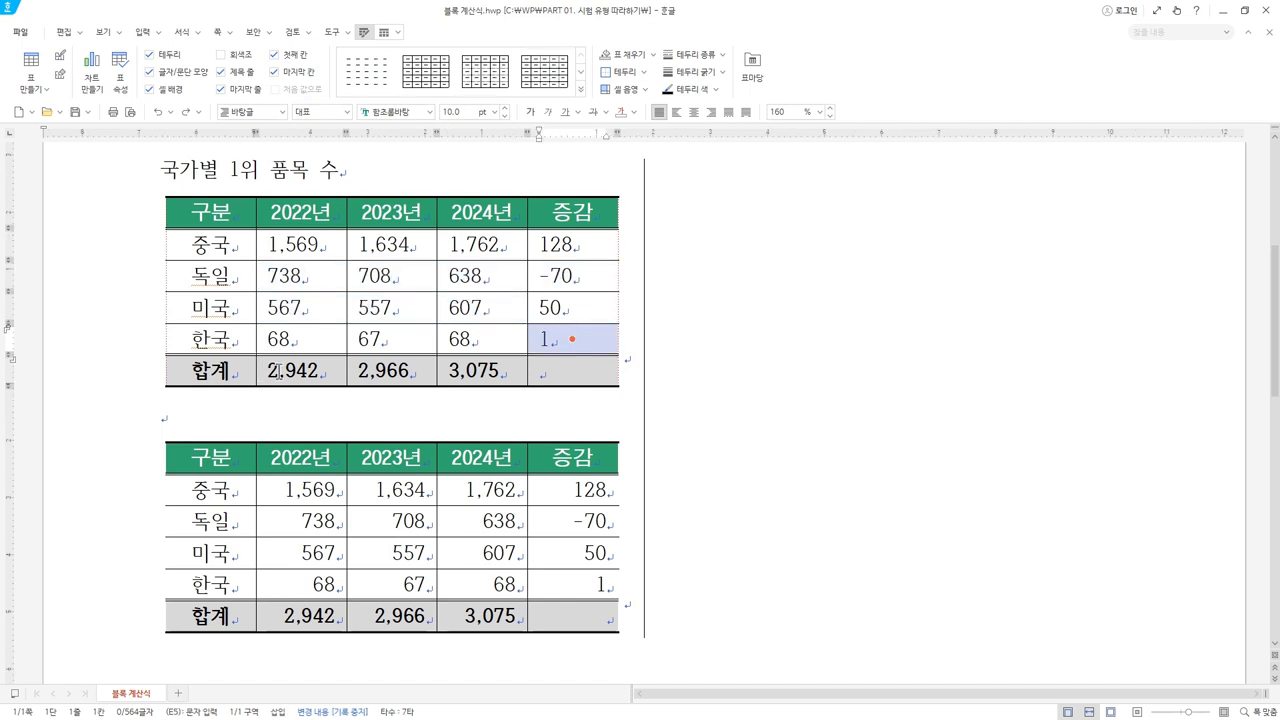
left_click_drag(295, 245, 318, 345)
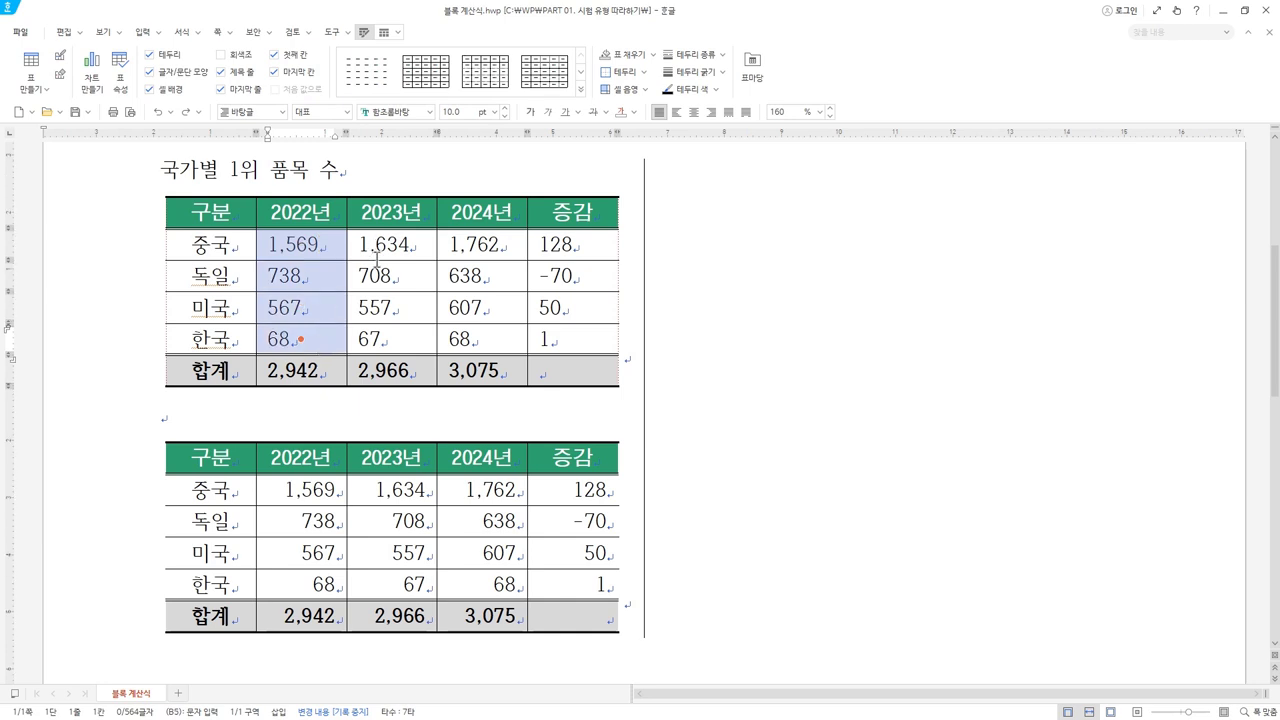
left_click_drag(371, 248, 377, 330)
left_click_drag(473, 255, 488, 340)
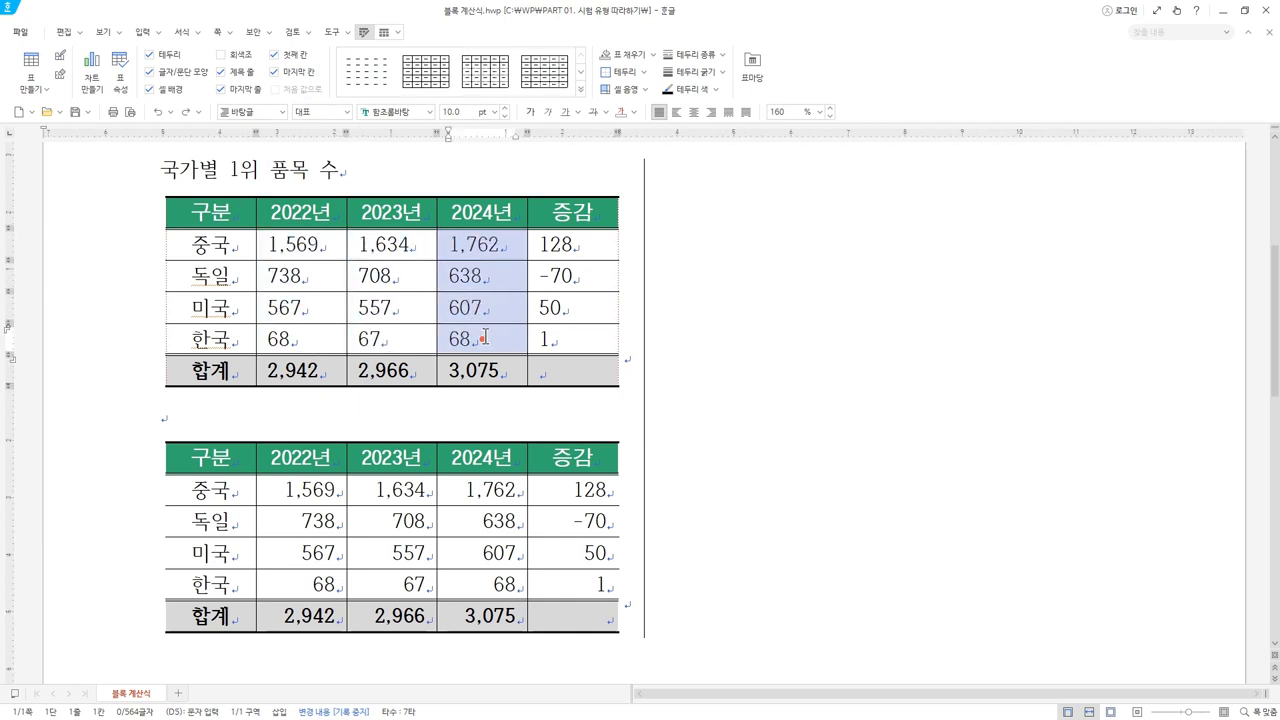
left_click_drag(292, 246, 325, 370)
left_click_drag(390, 244, 417, 376)
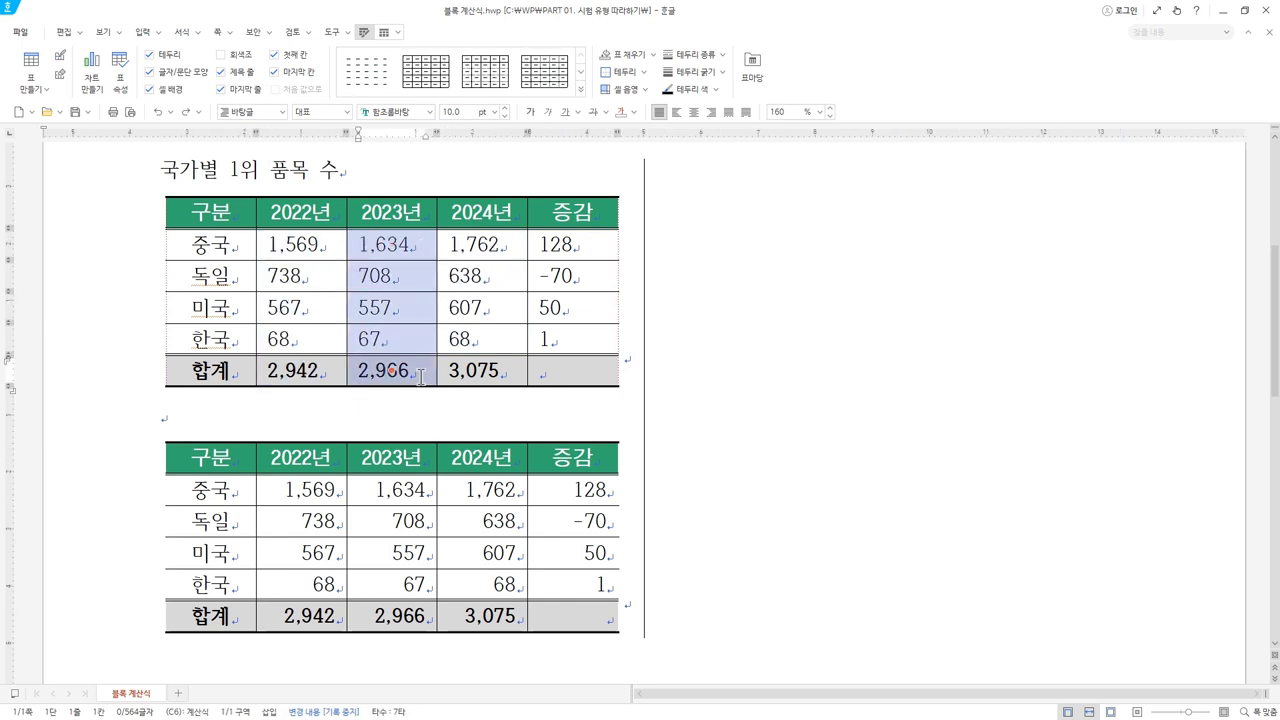
left_click(491, 245)
left_click_drag(491, 245, 462, 378)
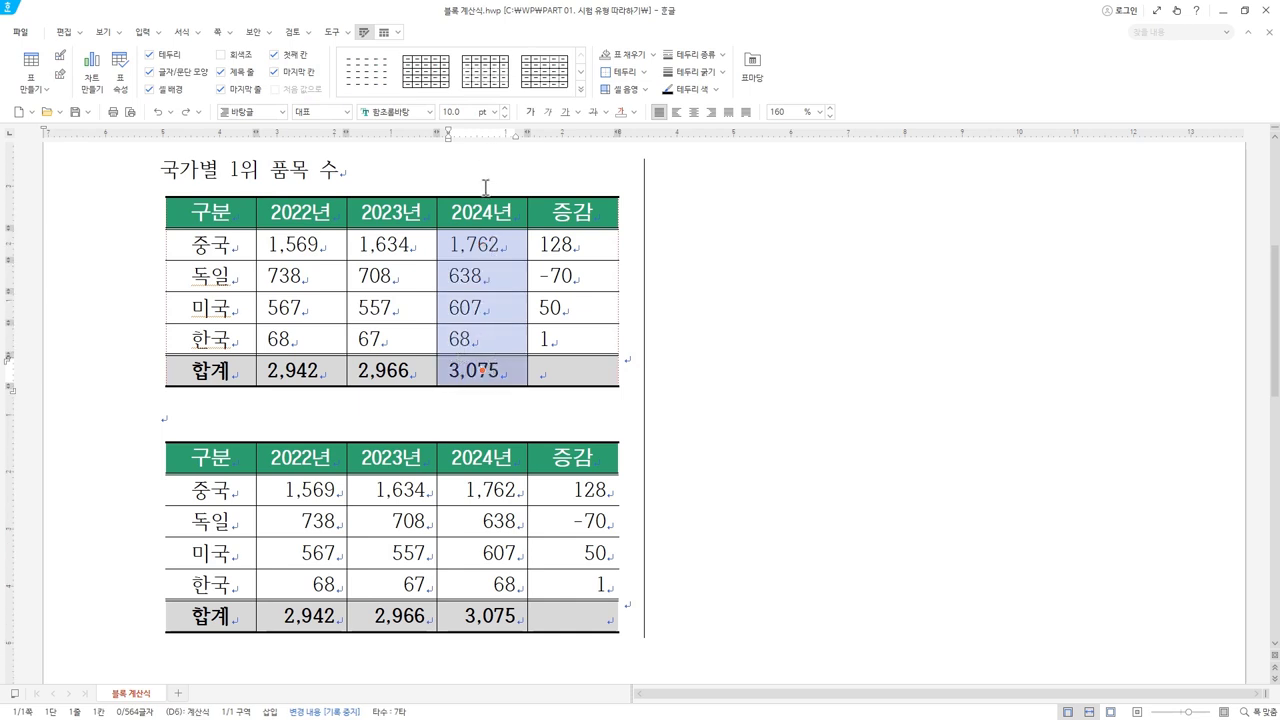
- Right-align the 2022년 numbers from 중국 to 합계 in the upper table, following the Notepad rule for numbers of differing length
left_click_drag(325, 240, 298, 370)
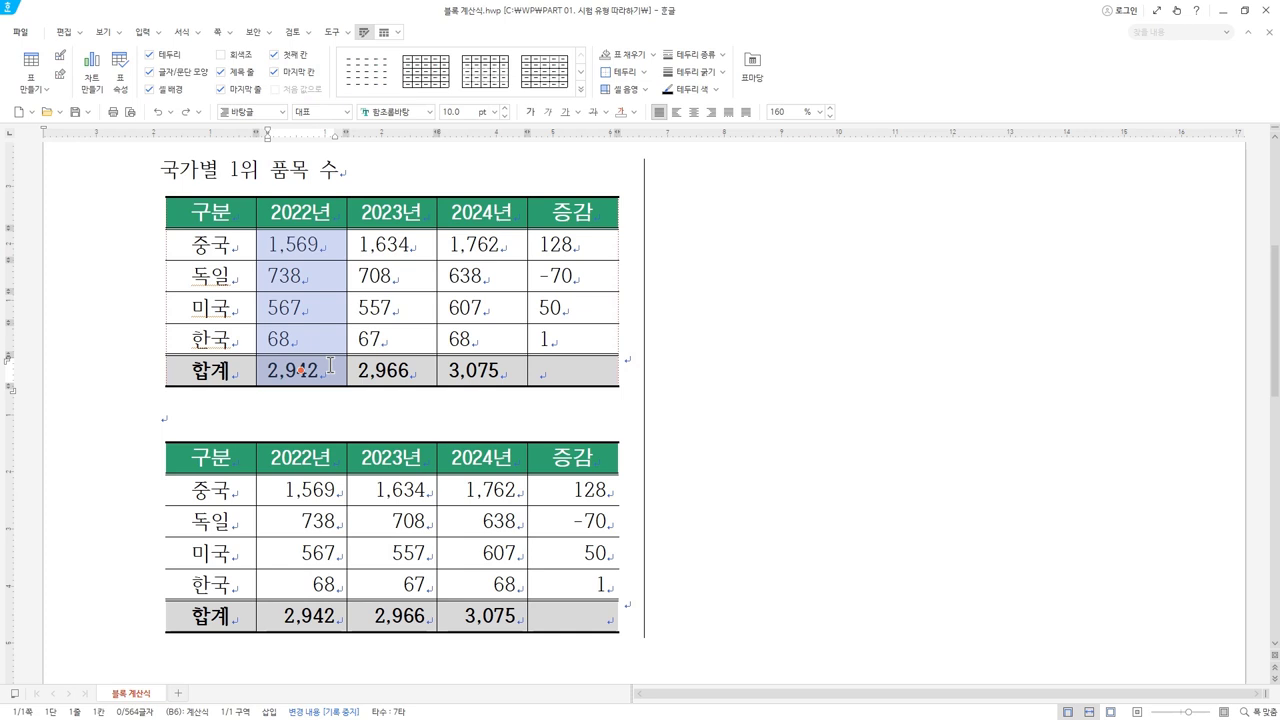
key("alt+Tab")
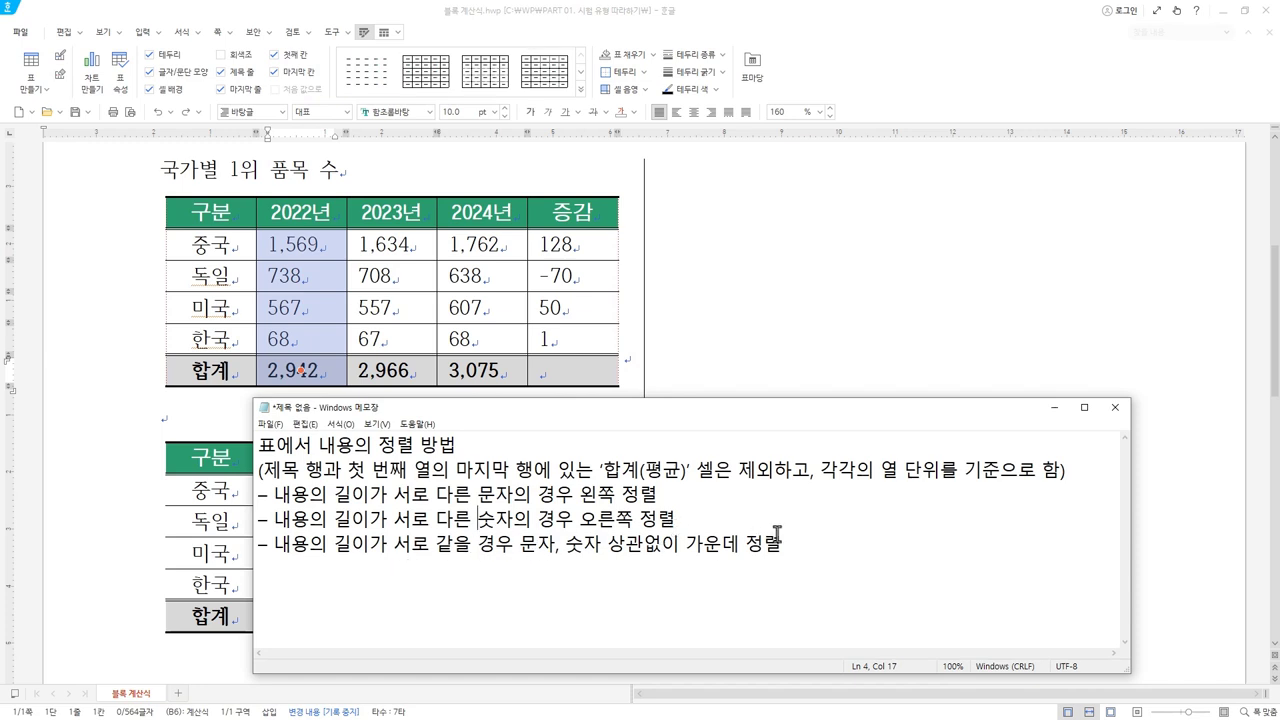
left_click(447, 20)
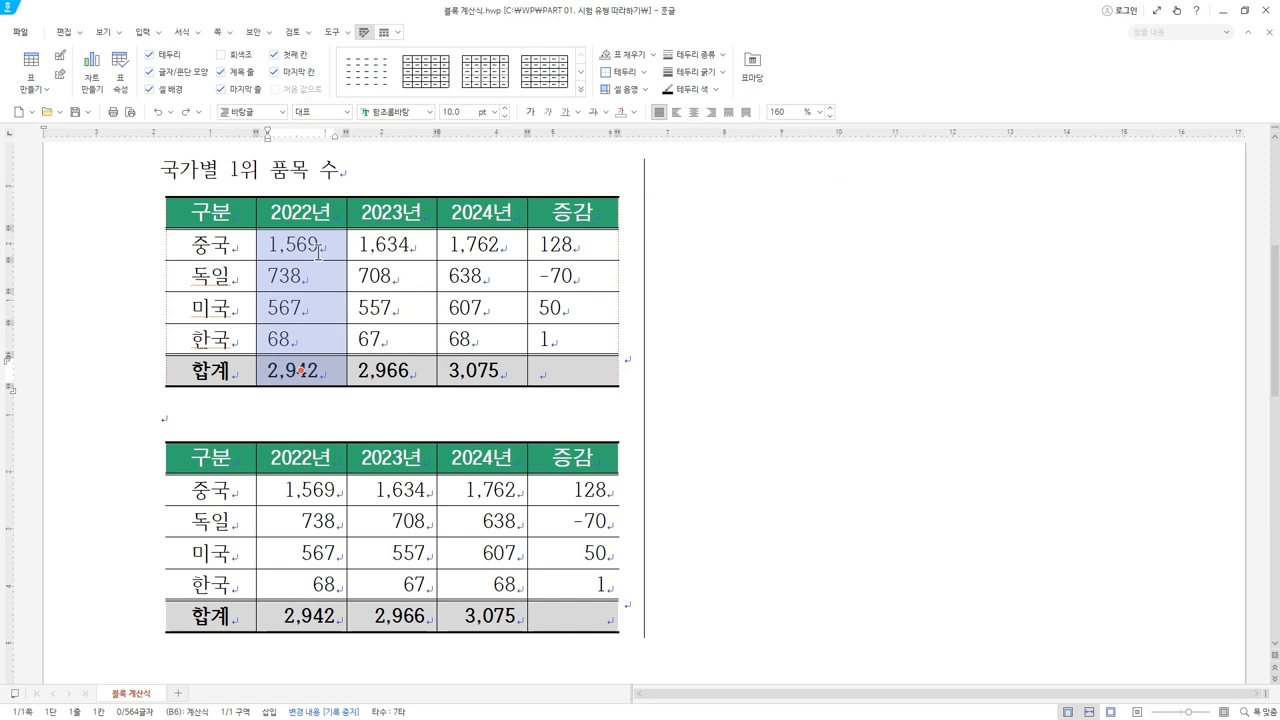
left_click(711, 112)
- Try right-aligning the 2023년 and 2024년 columns of the upper table separately, and undo both alignments
left_click_drag(393, 245, 393, 371)
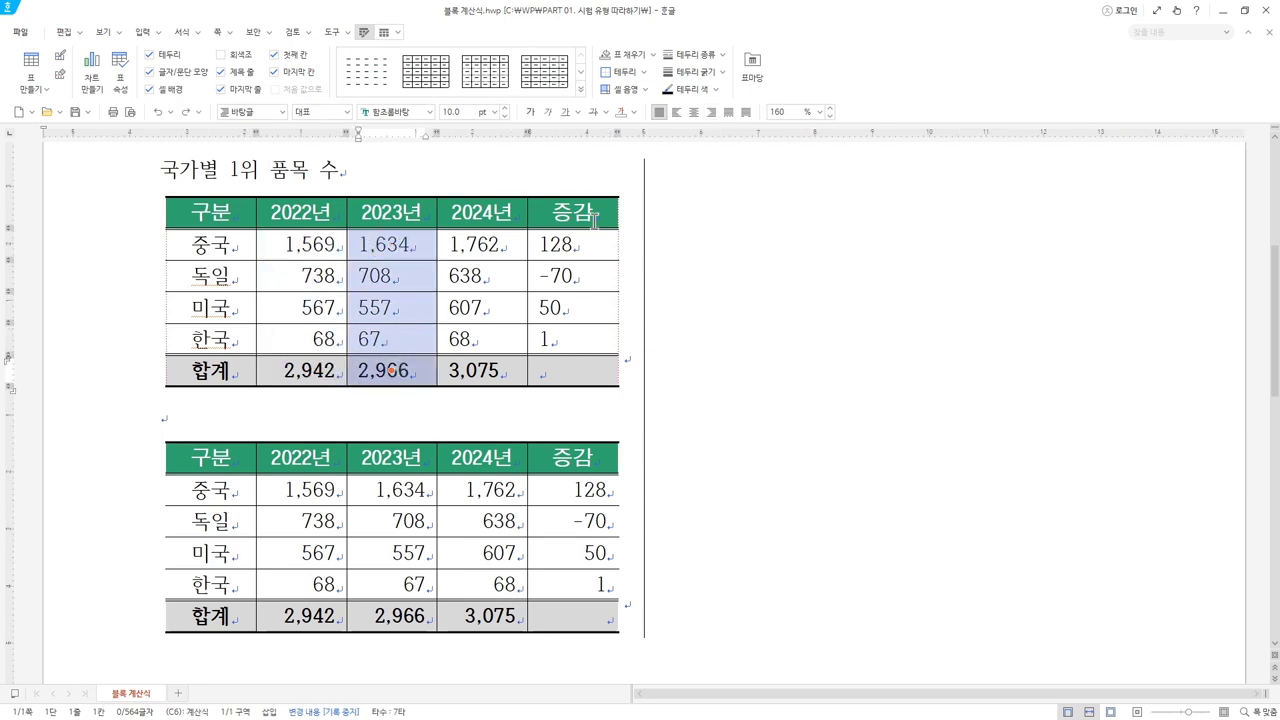
left_click(711, 112)
left_click_drag(481, 258, 481, 371)
left_click(711, 112)
key("ctrl+z")
key("ctrl+z")
- Right-align all cells of the upper table from 2022년 to 증감 in the 중국 to 합계 rows as one block
left_click(300, 244)
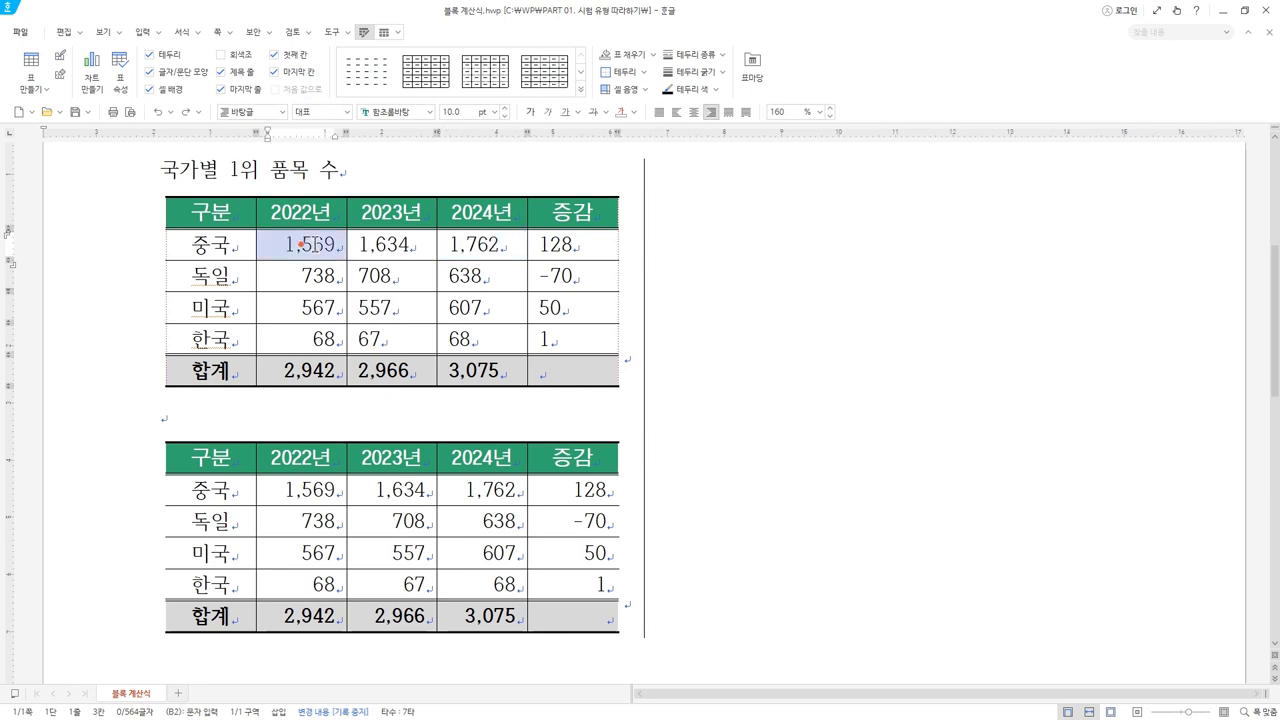
left_click_drag(302, 244, 614, 378)
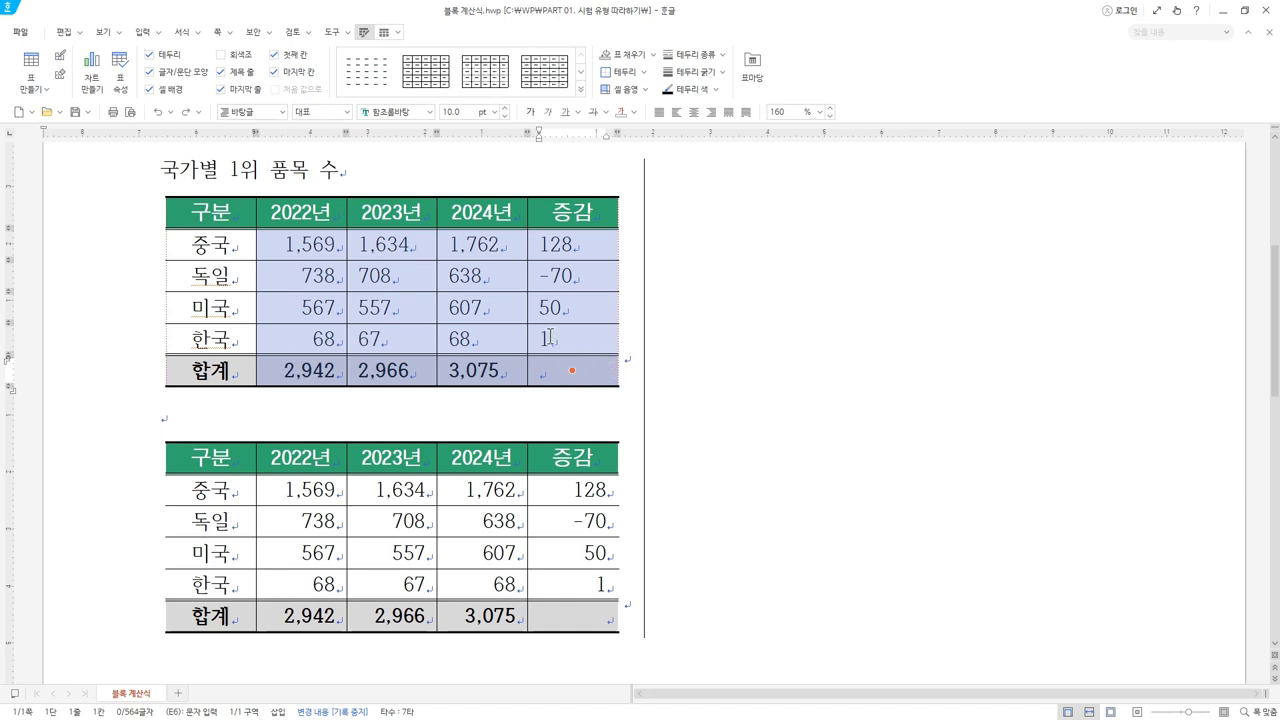
left_click(710, 114)
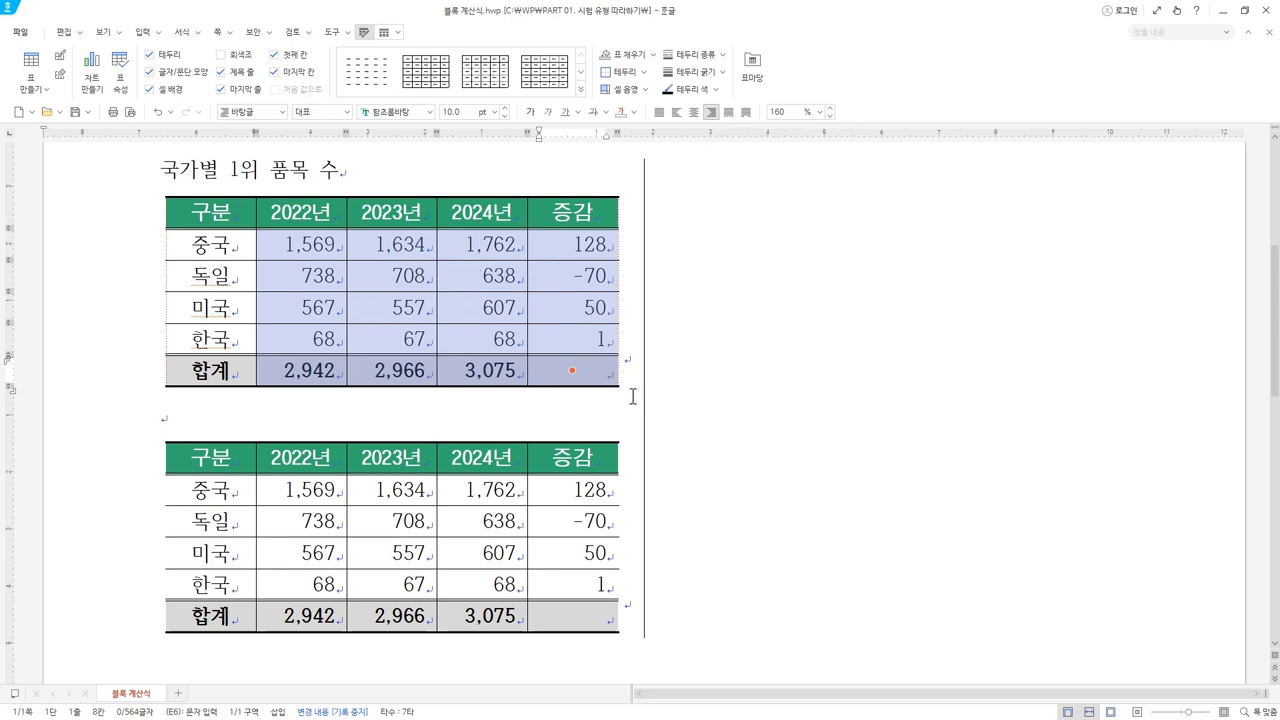
left_click(591, 412)
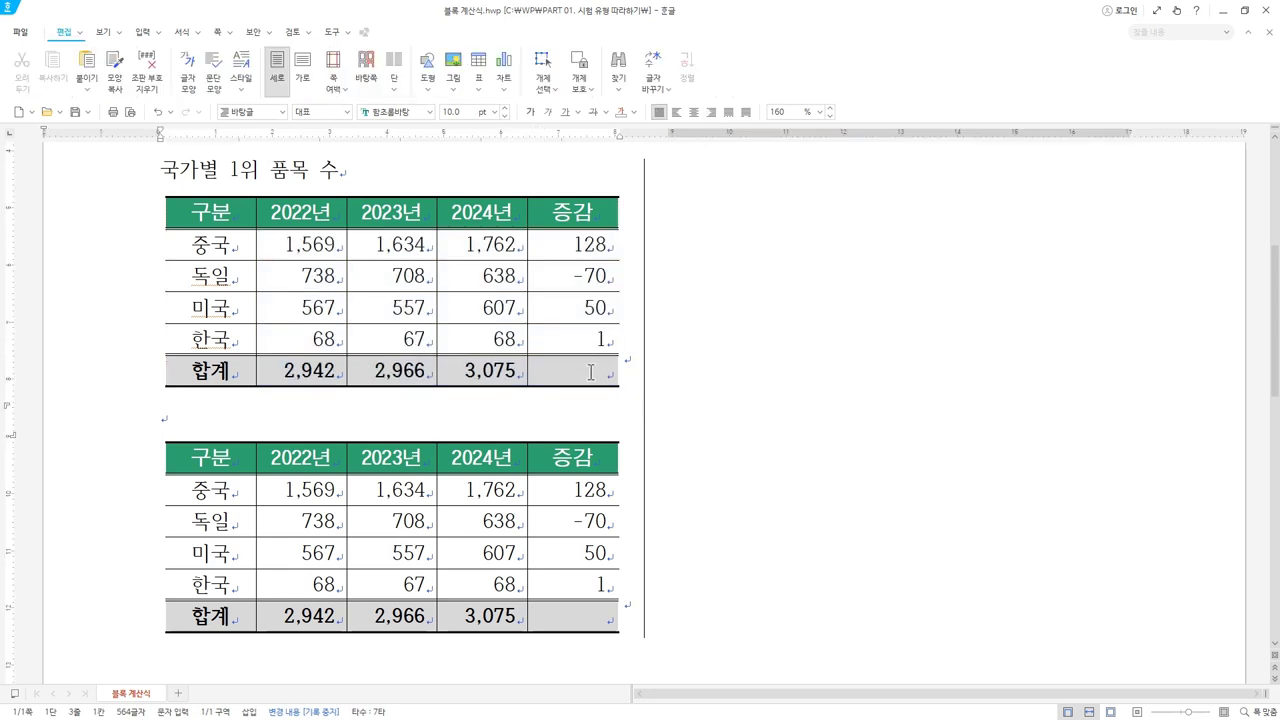
- Examine the alignment of the upper table's 증감 column, including its empty cell in the 합계 row
left_click(591, 372)
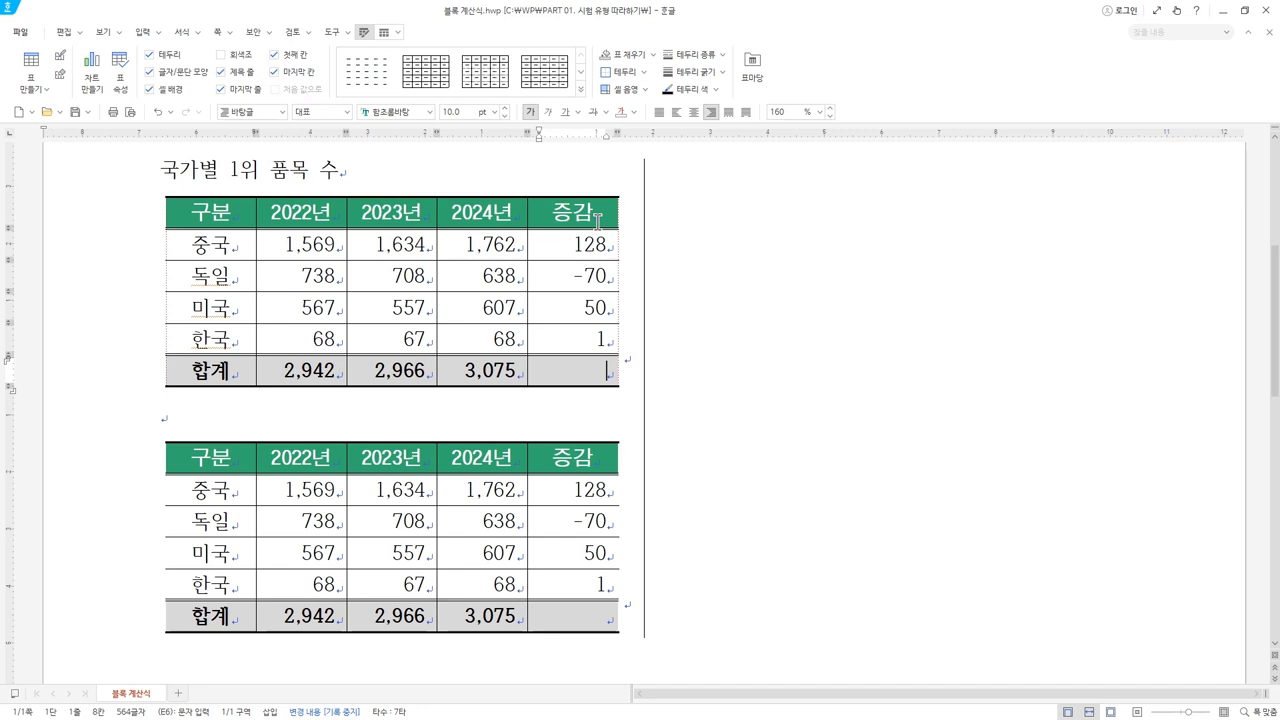
left_click_drag(593, 248, 594, 373)
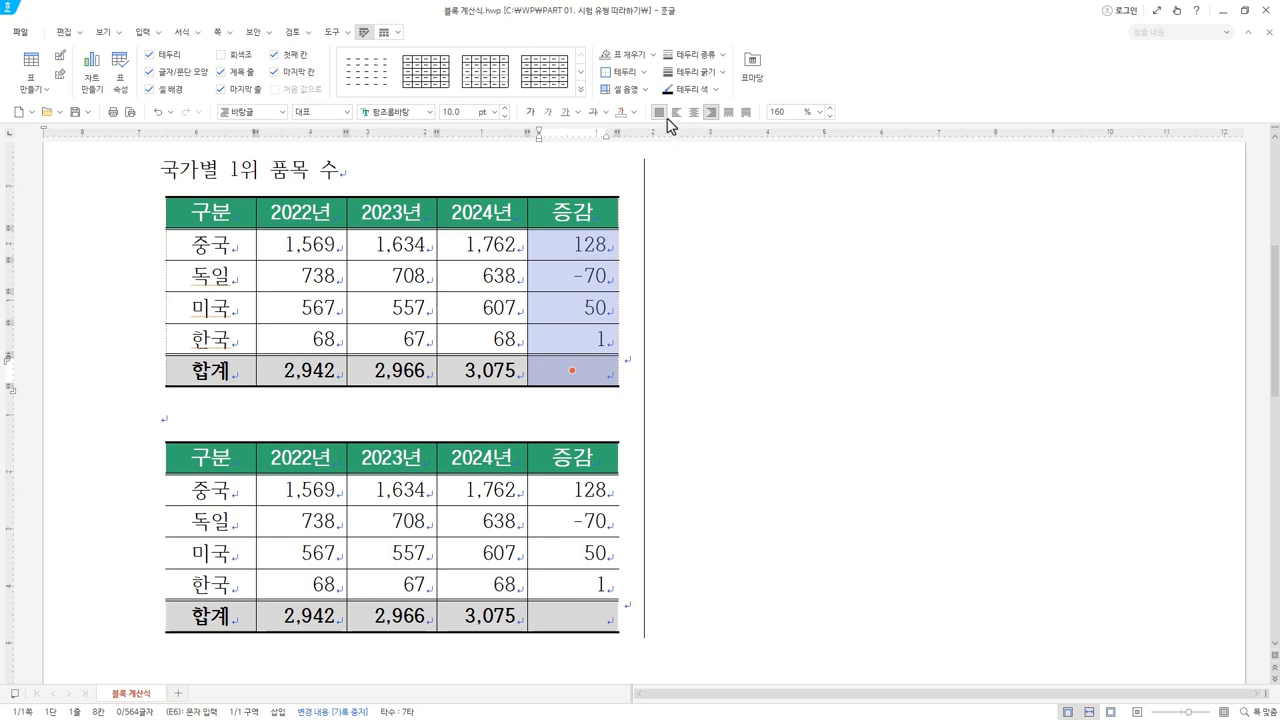
left_click(572, 211)
left_click_drag(594, 360, 595, 374)
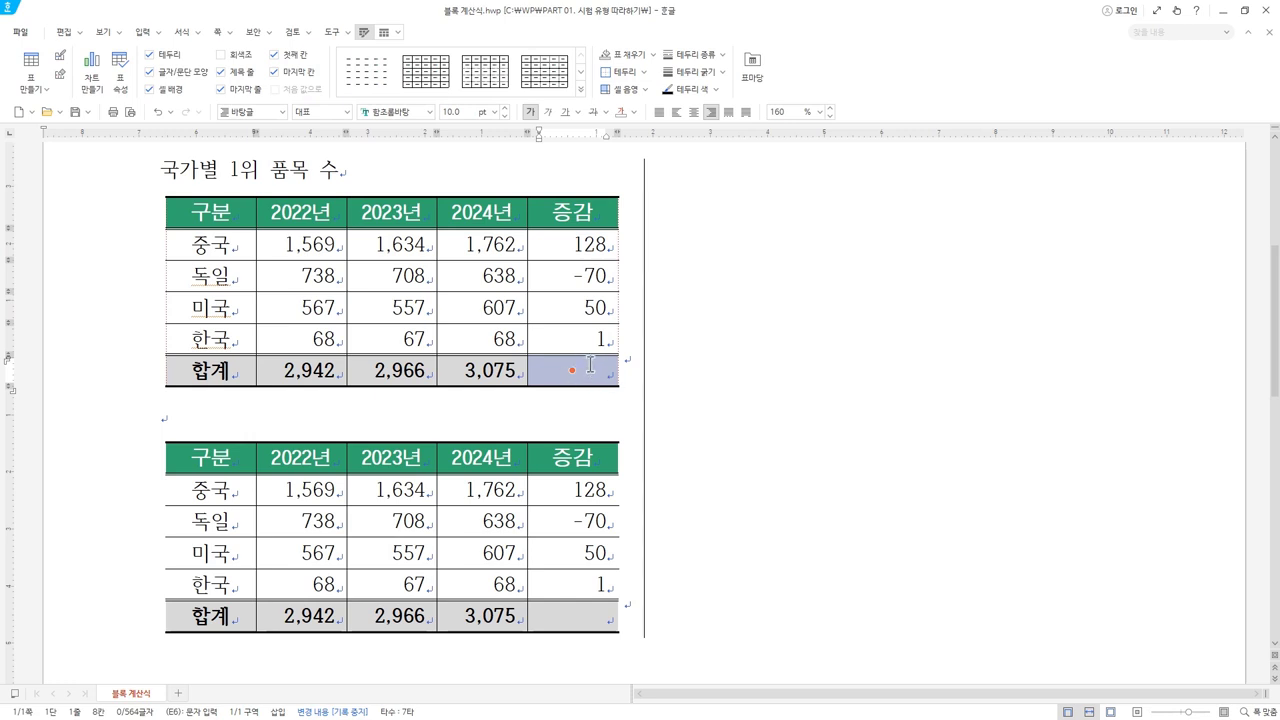
left_click_drag(605, 242, 604, 391)
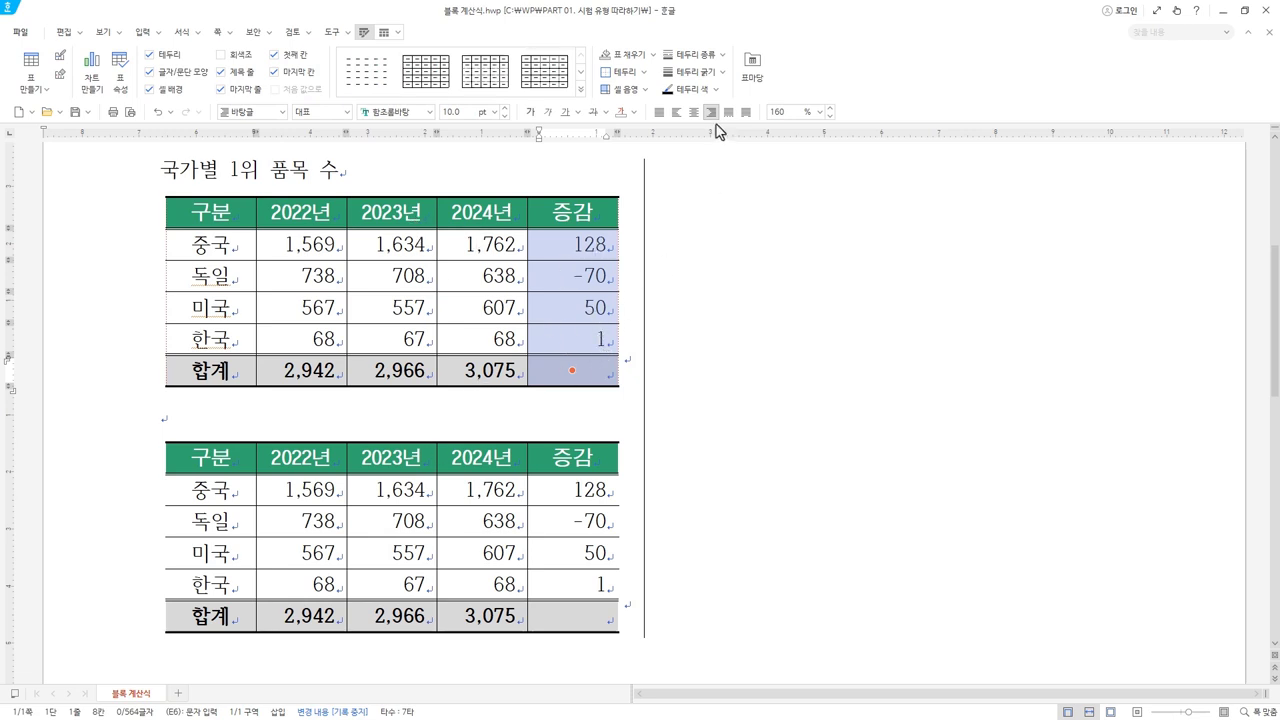
left_click(590, 372)
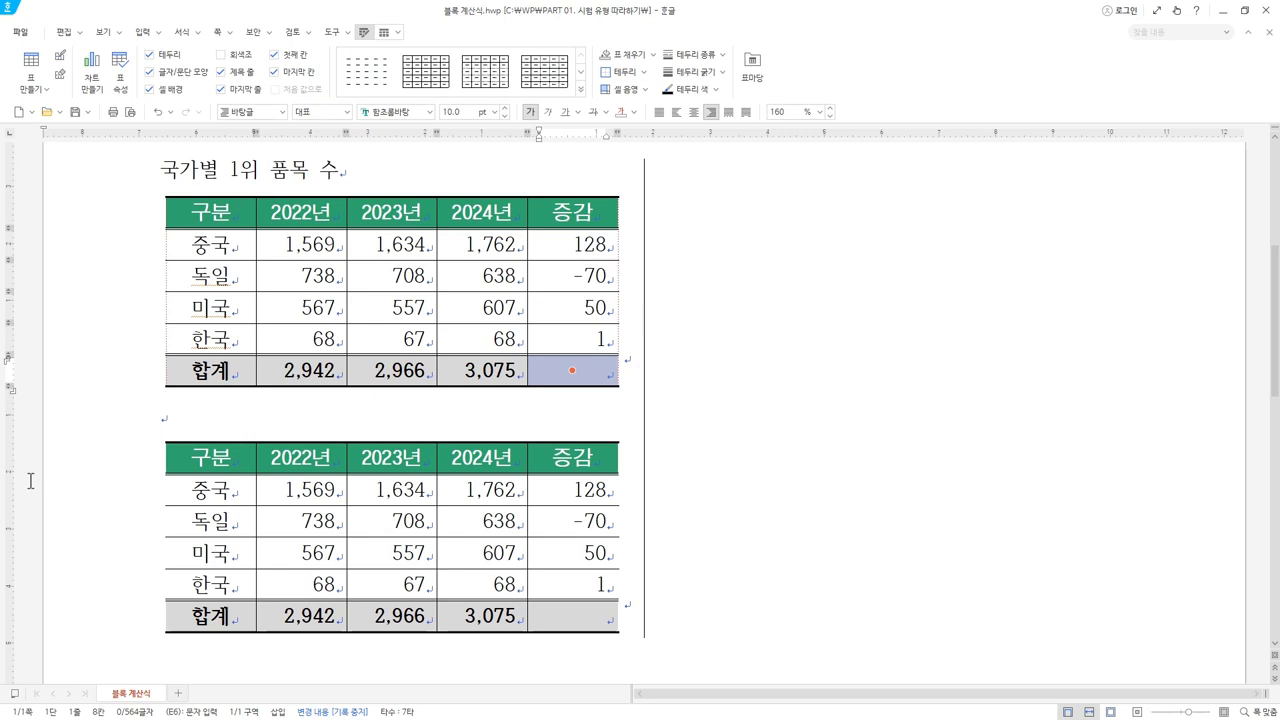
- Reread the Notepad alignment rules and compare them with the lower table's heading row, 구분 column and 합계 cell
key("alt+Tab")
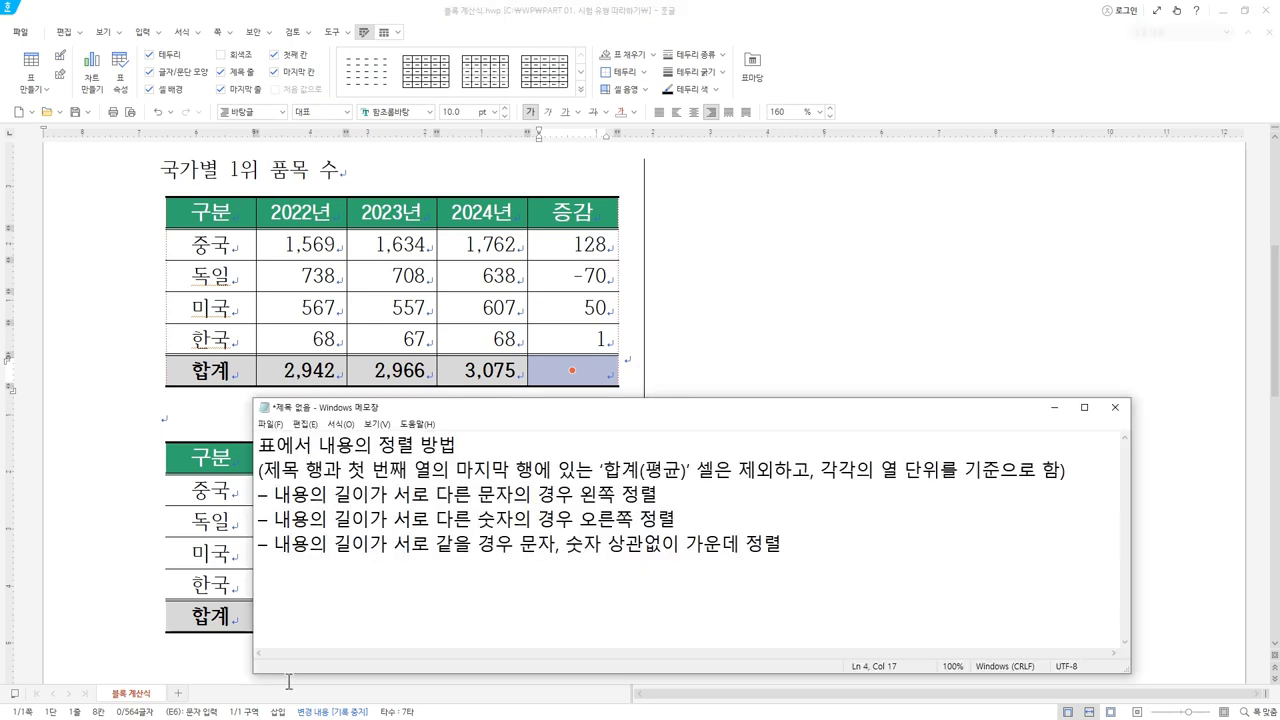
left_click_drag(306, 468, 813, 544)
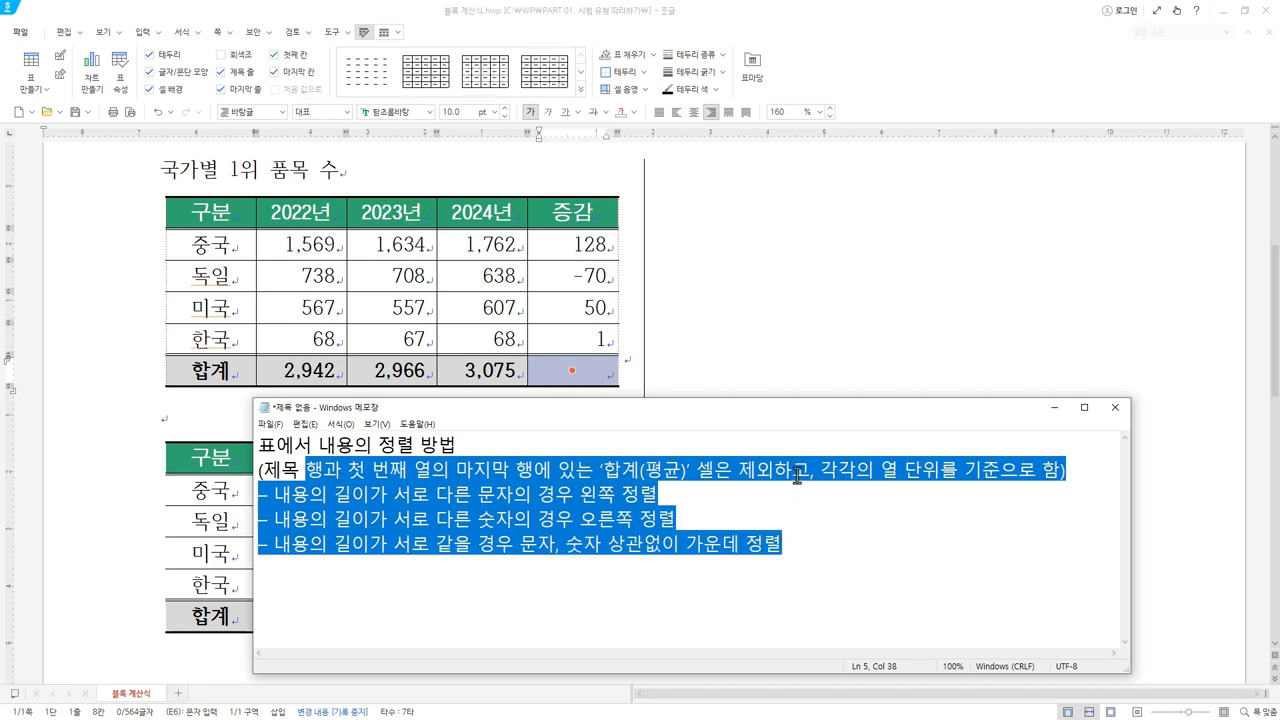
left_click(846, 68)
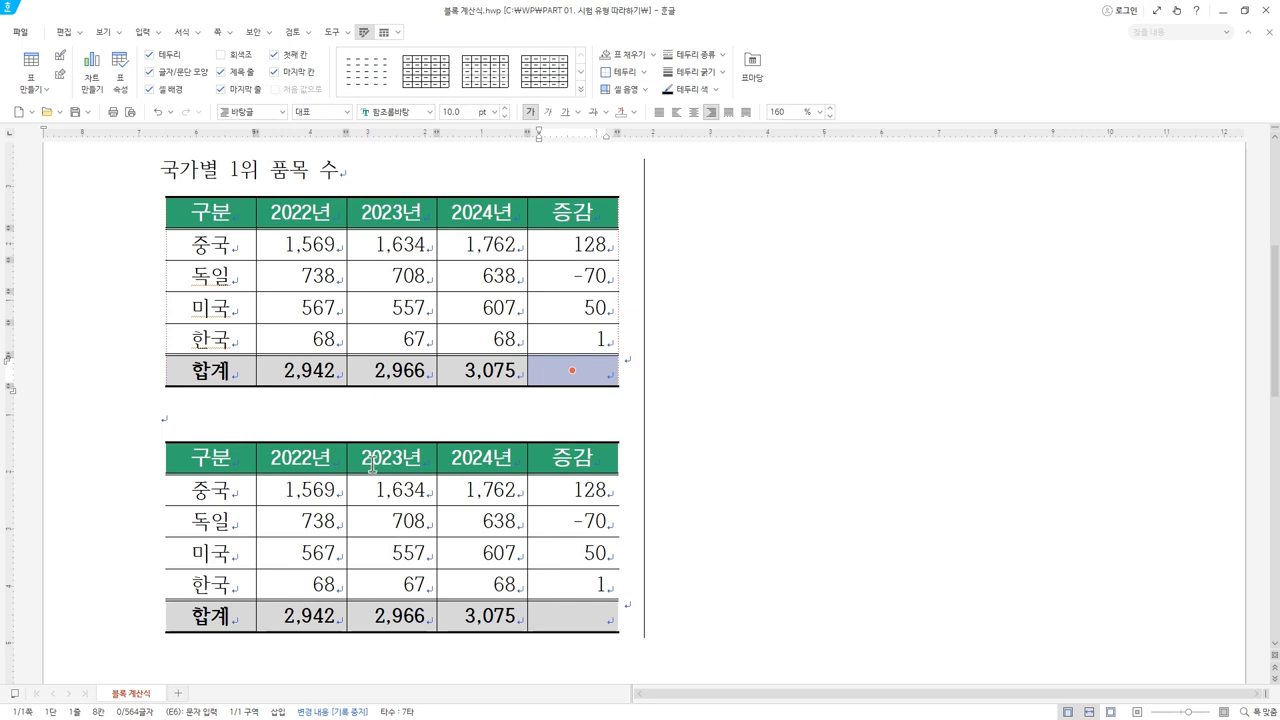
left_click_drag(220, 460, 608, 458)
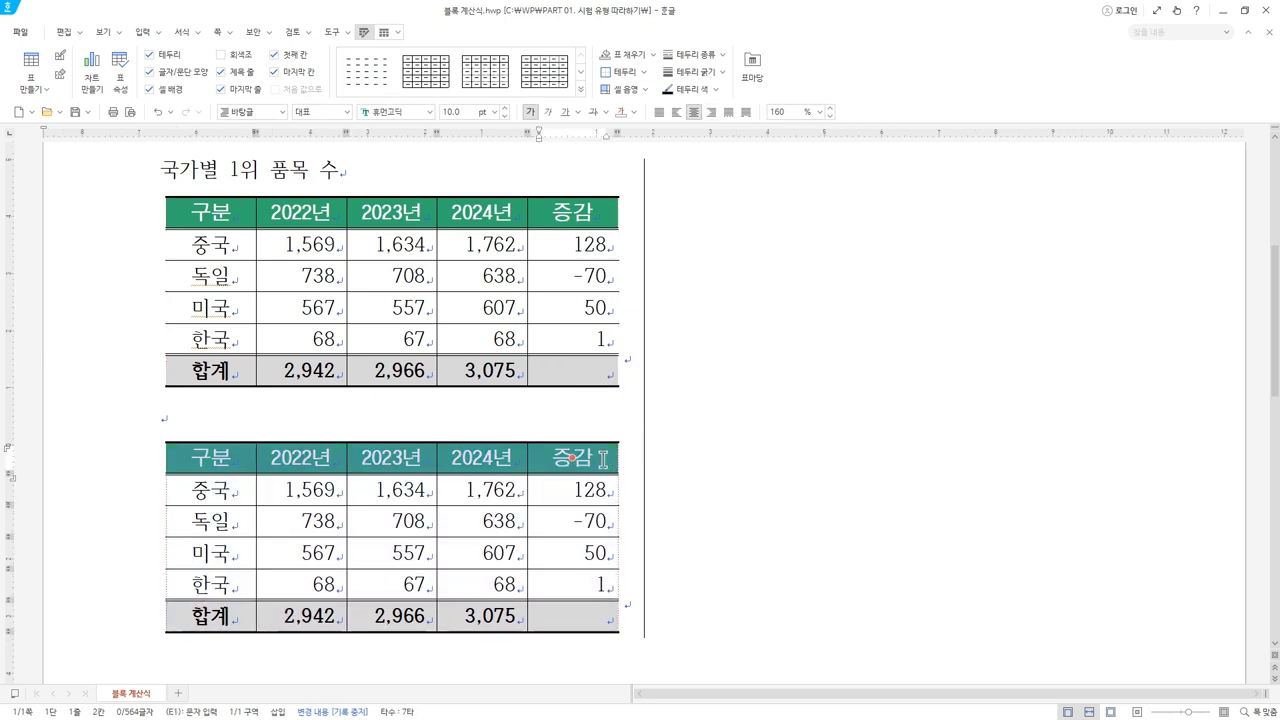
left_click_drag(228, 492, 230, 585)
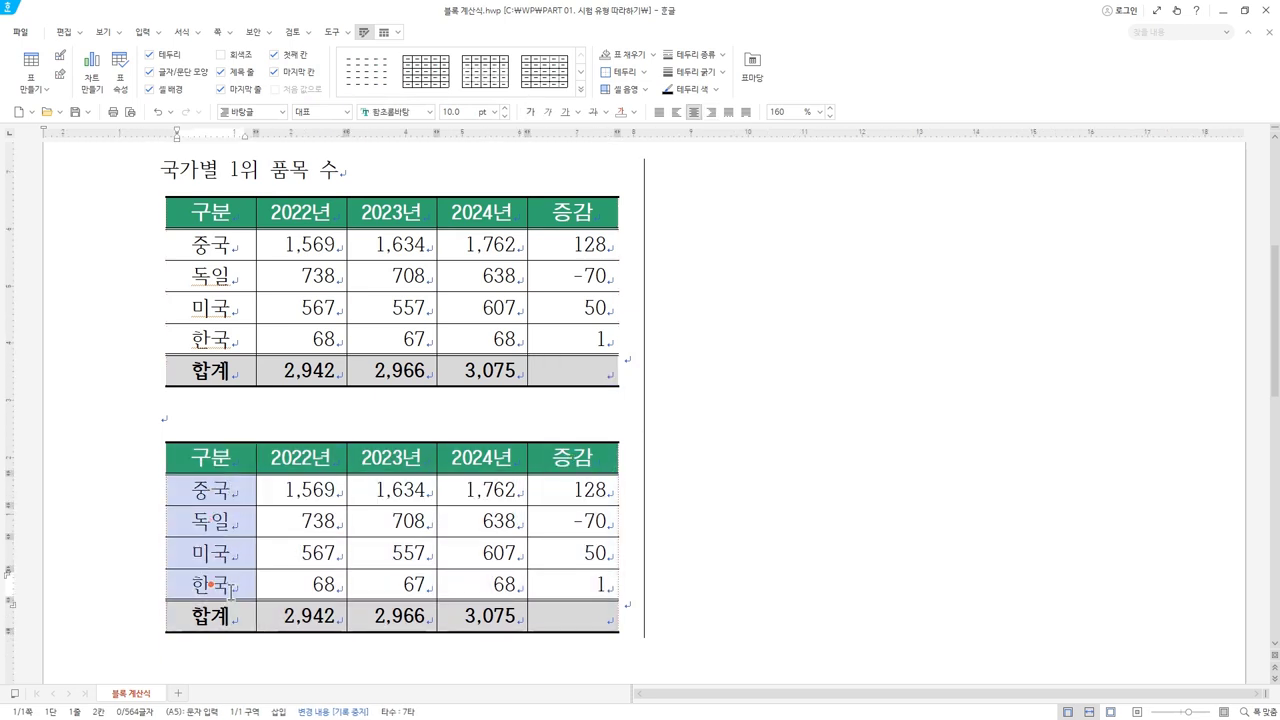
left_click(229, 620)
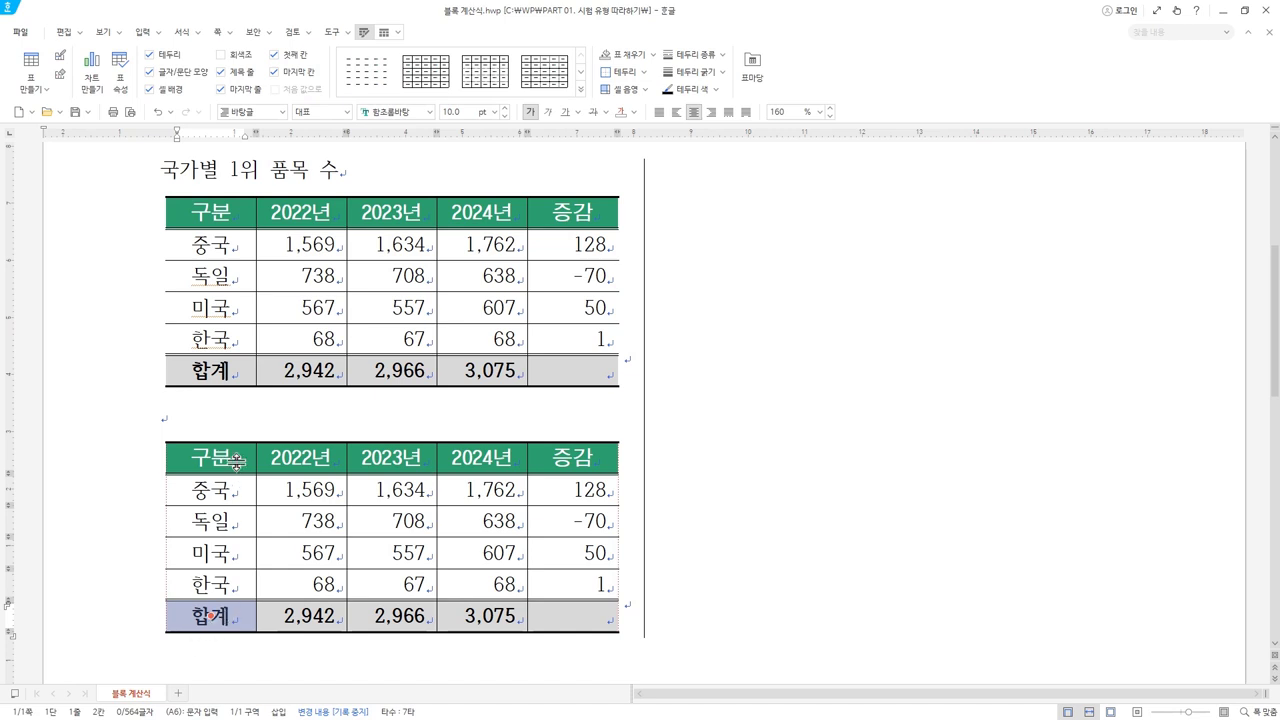
left_click_drag(236, 457, 598, 457)
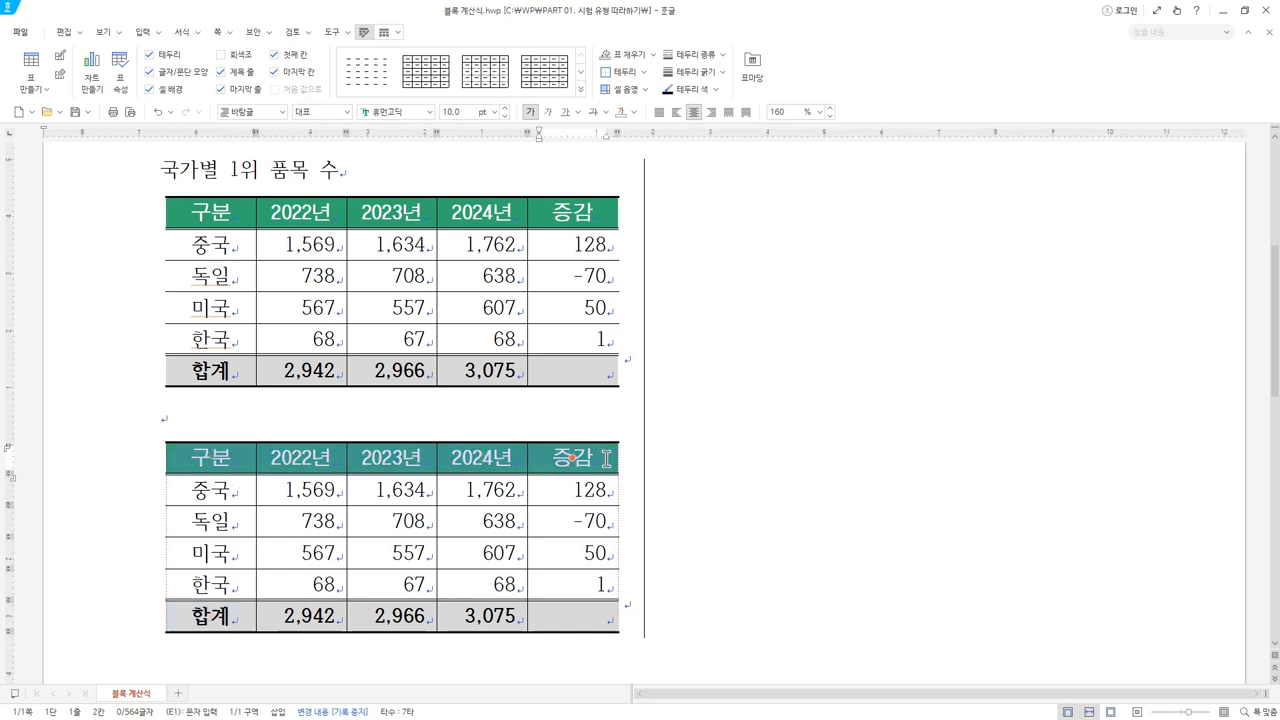
left_click(228, 616, "ctrl")
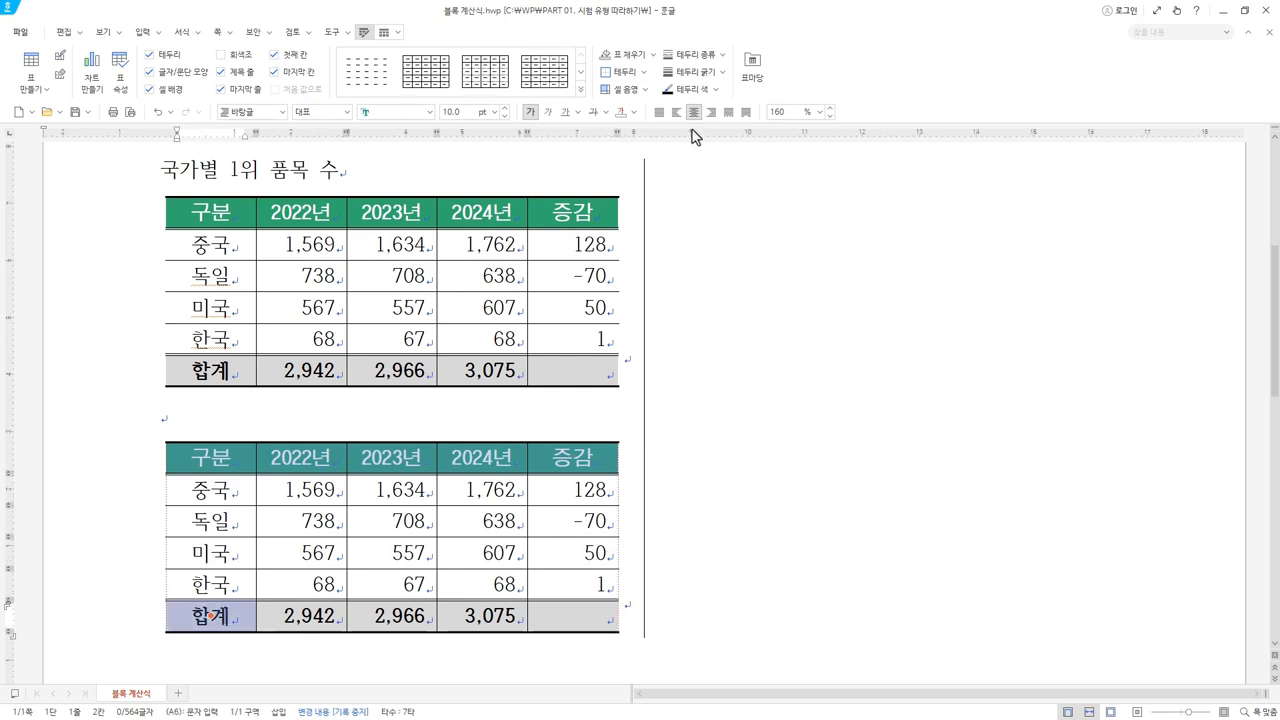
left_click_drag(218, 484, 212, 583)
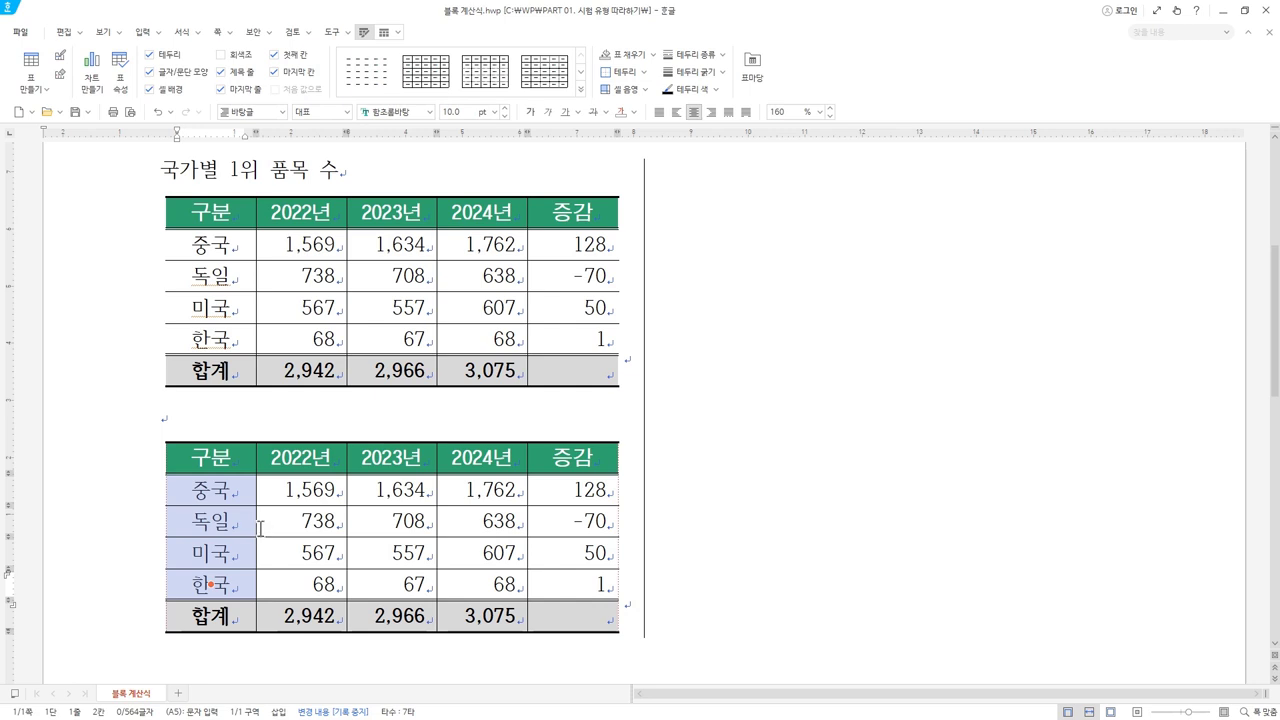
- Examine the alignment of the 2022년, 2023년 and 2024년 columns in the lower table, separately and as one block
left_click(299, 489)
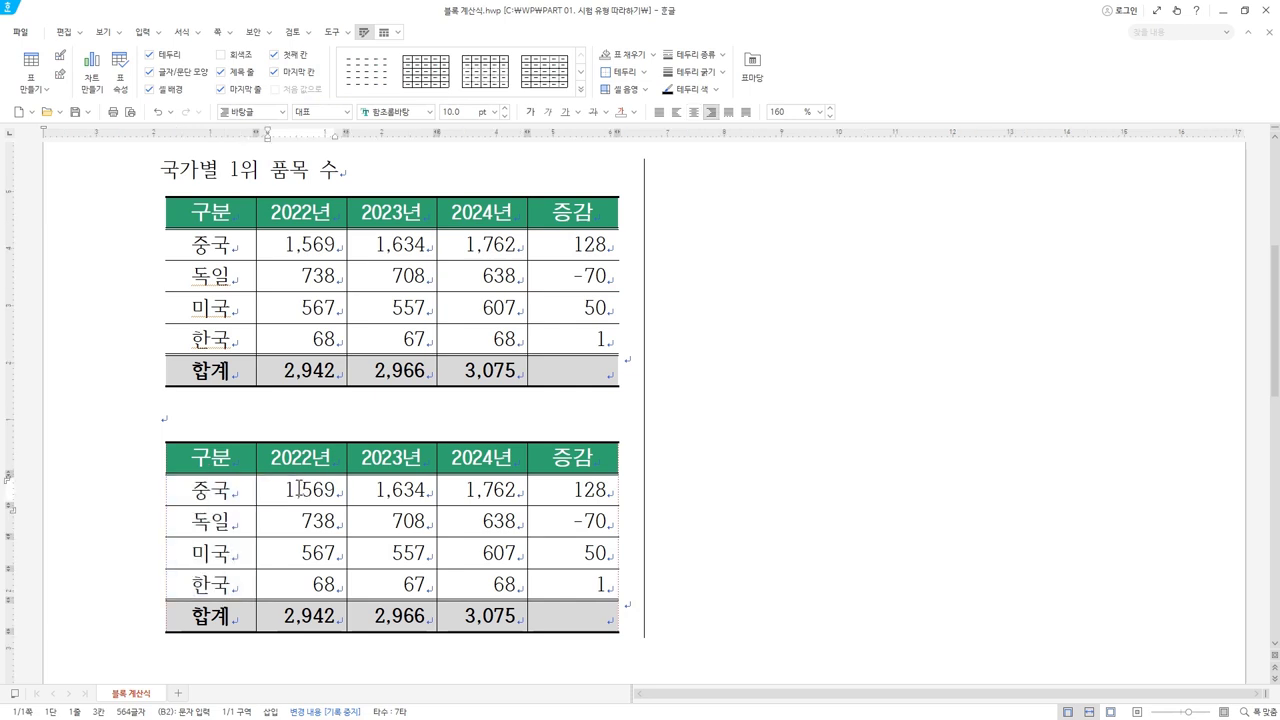
left_click_drag(482, 489, 482, 615)
left_click_drag(300, 489, 300, 615)
left_click_drag(390, 489, 405, 617)
left_click_drag(468, 500, 461, 603)
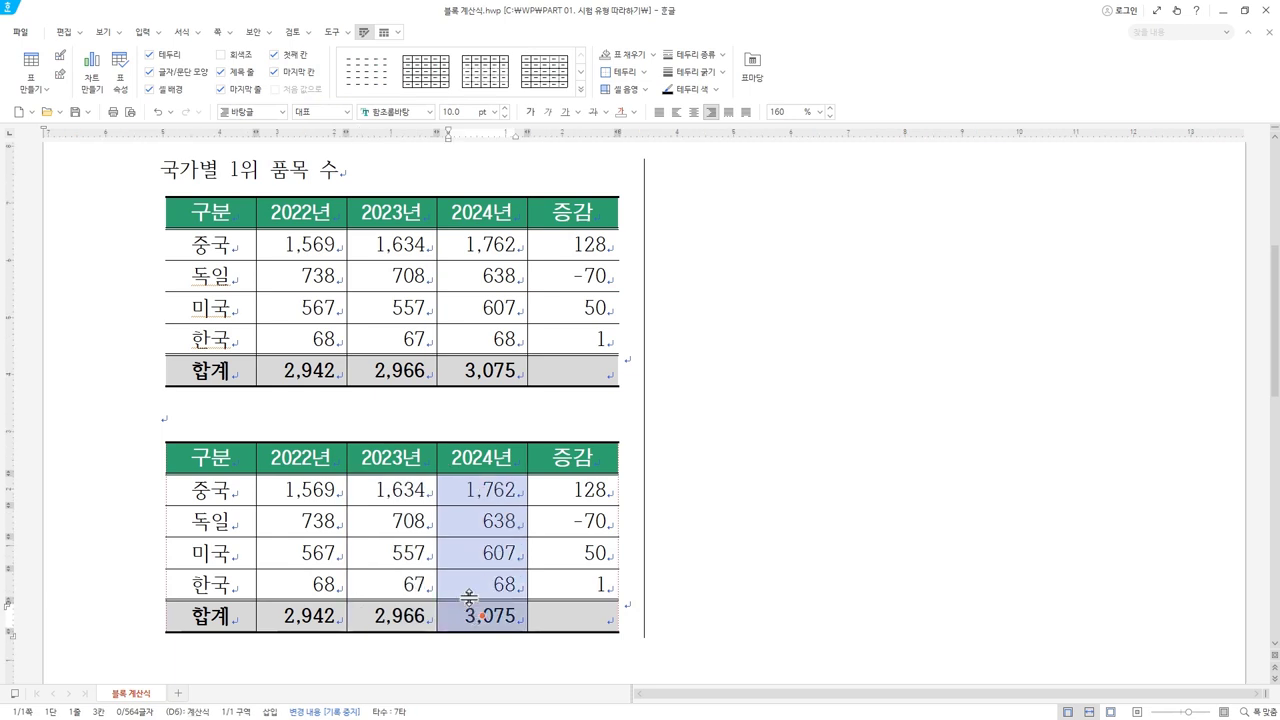
left_click_drag(299, 490, 463, 620)
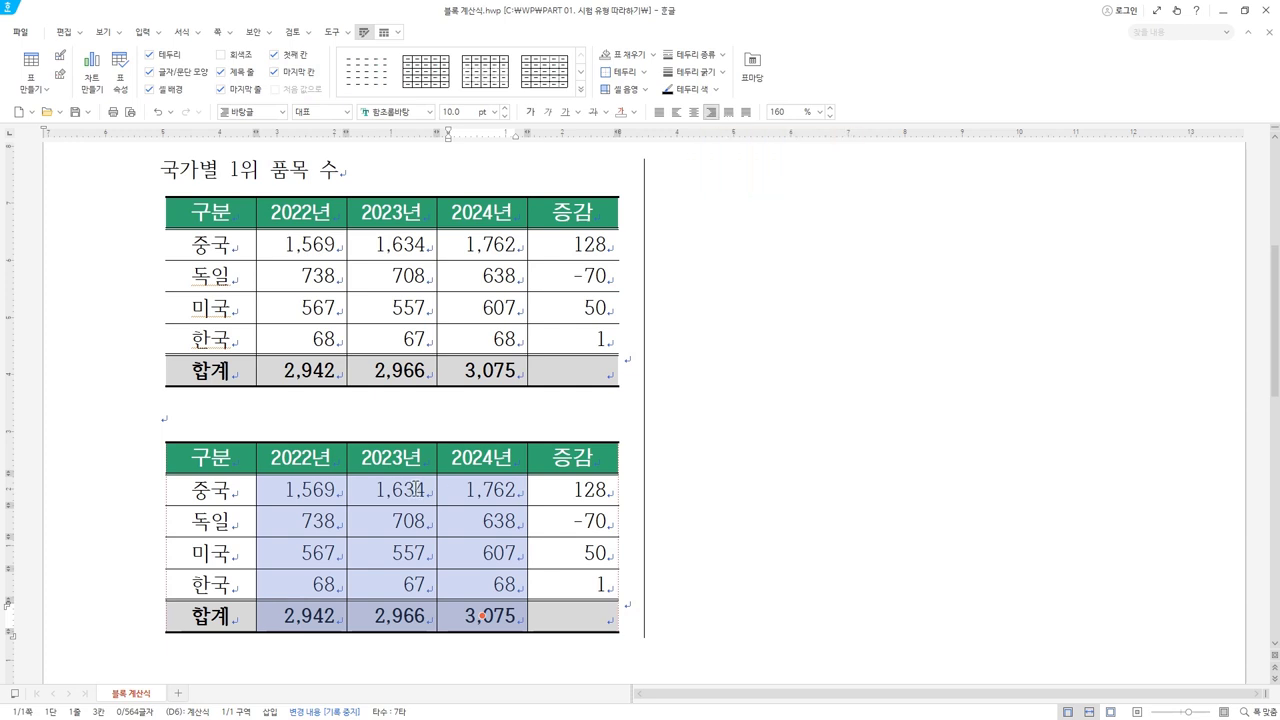
left_click(300, 520)
left_click_drag(300, 490, 300, 615)
left_click_drag(485, 490, 481, 616)
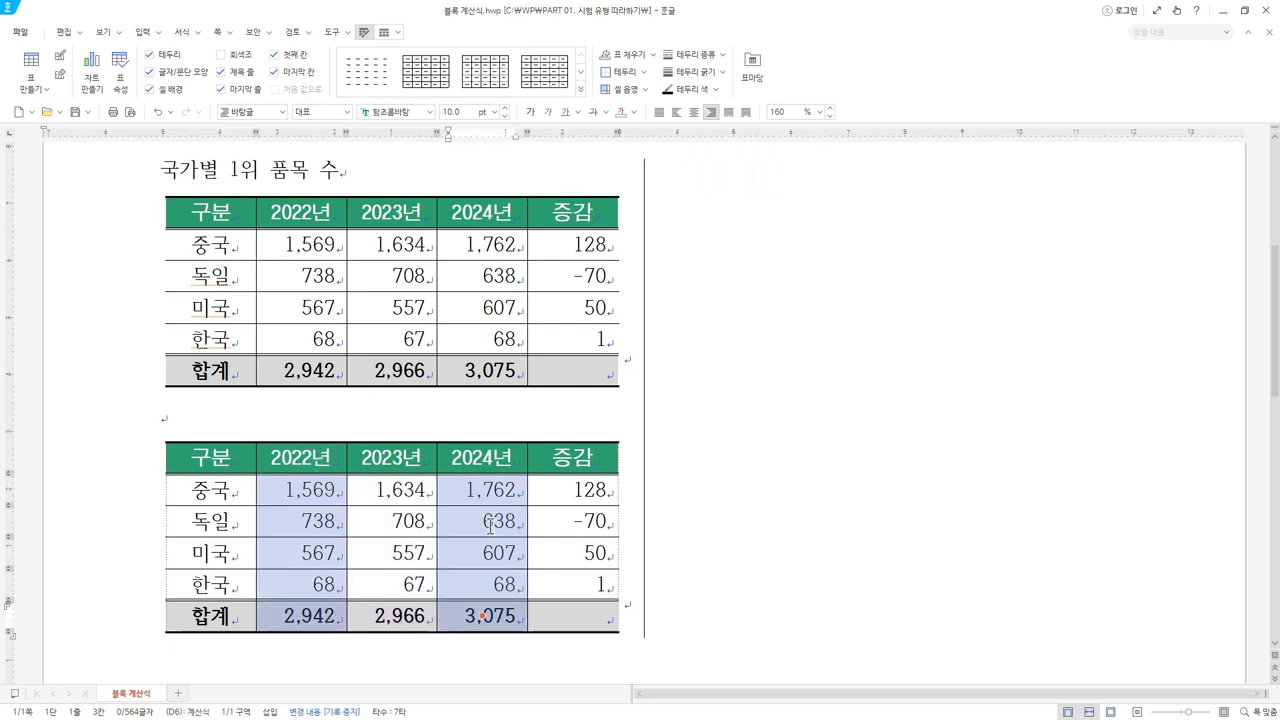
left_click_drag(396, 490, 404, 612)
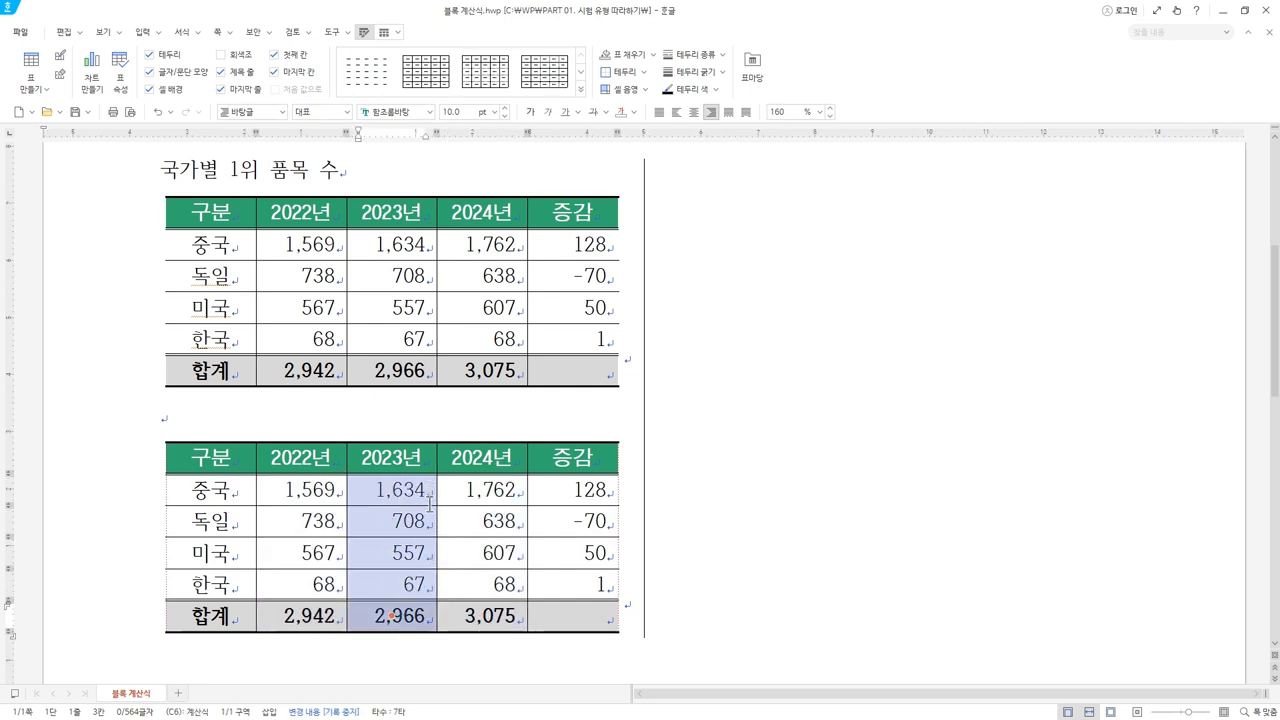
left_click_drag(321, 490, 337, 600)
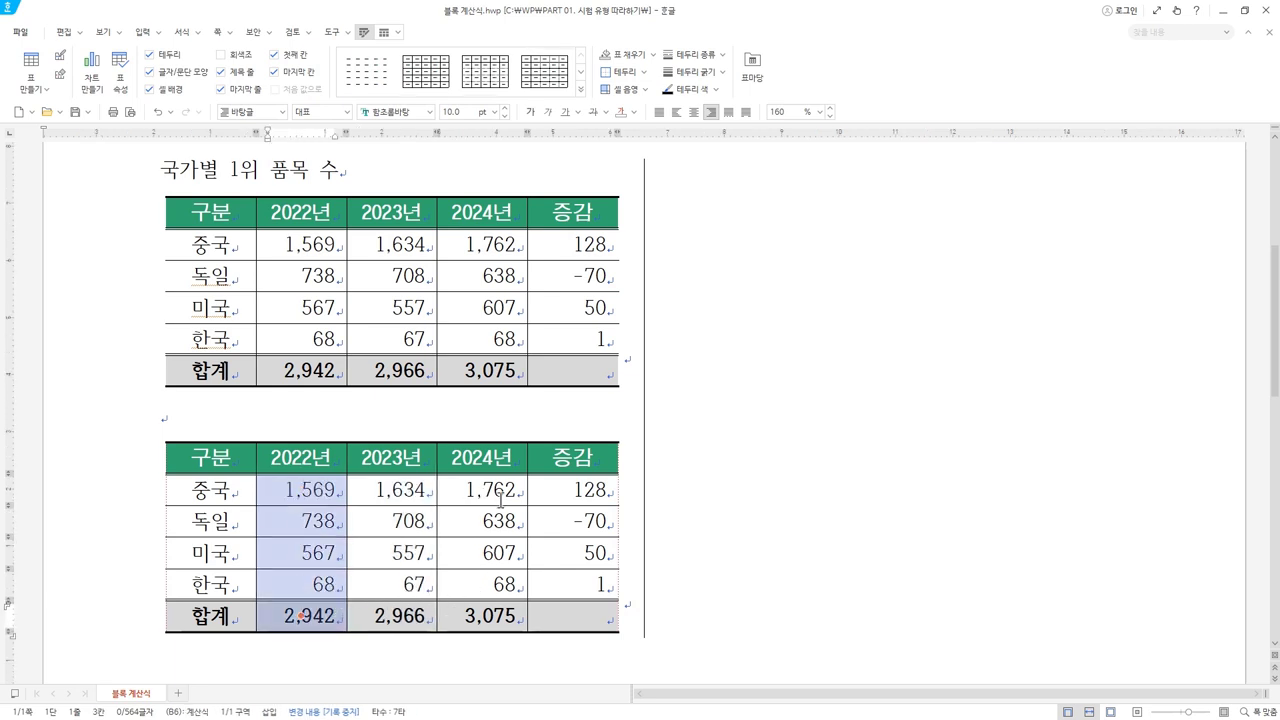
left_click_drag(505, 496, 507, 618)
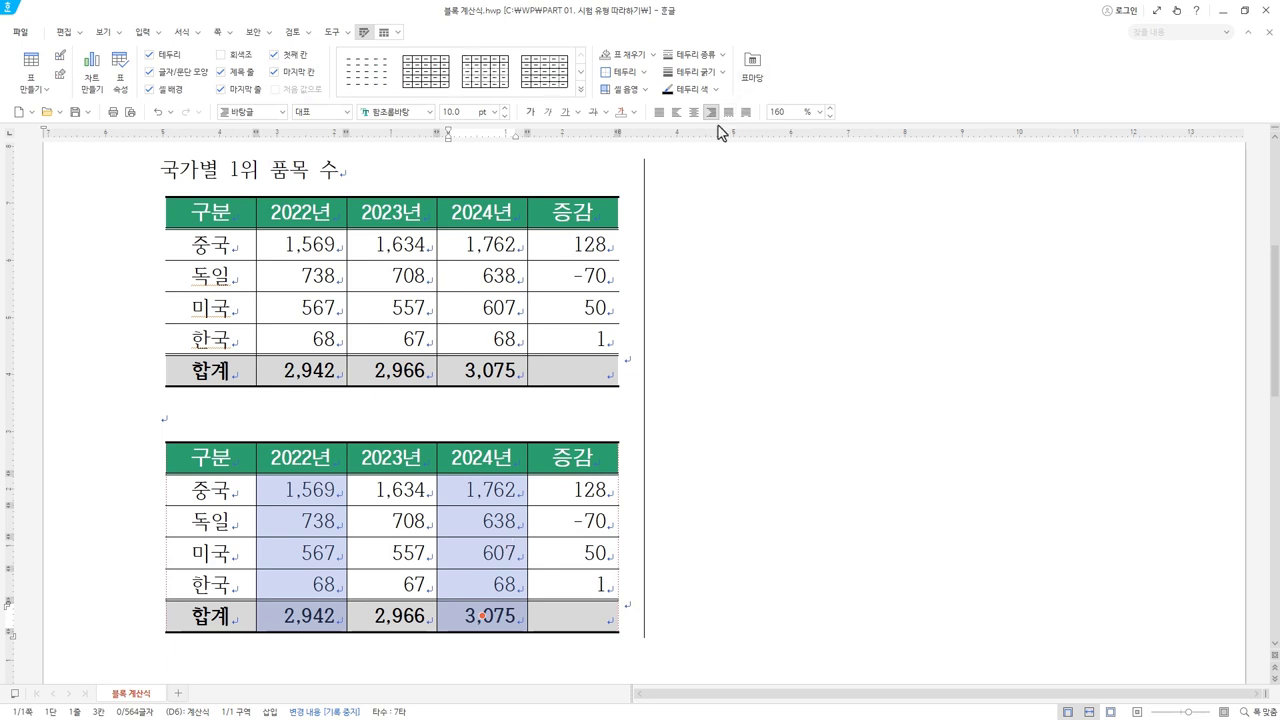
left_click_drag(407, 490, 411, 621)
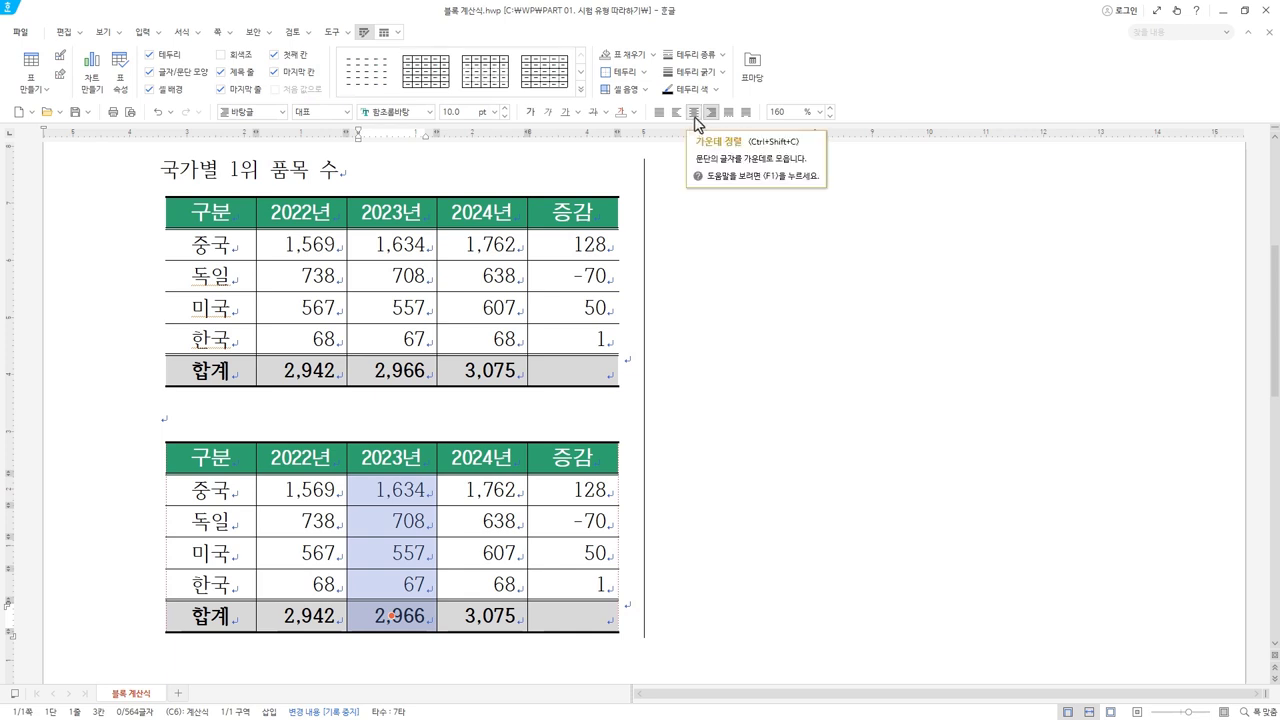
left_click(505, 427)
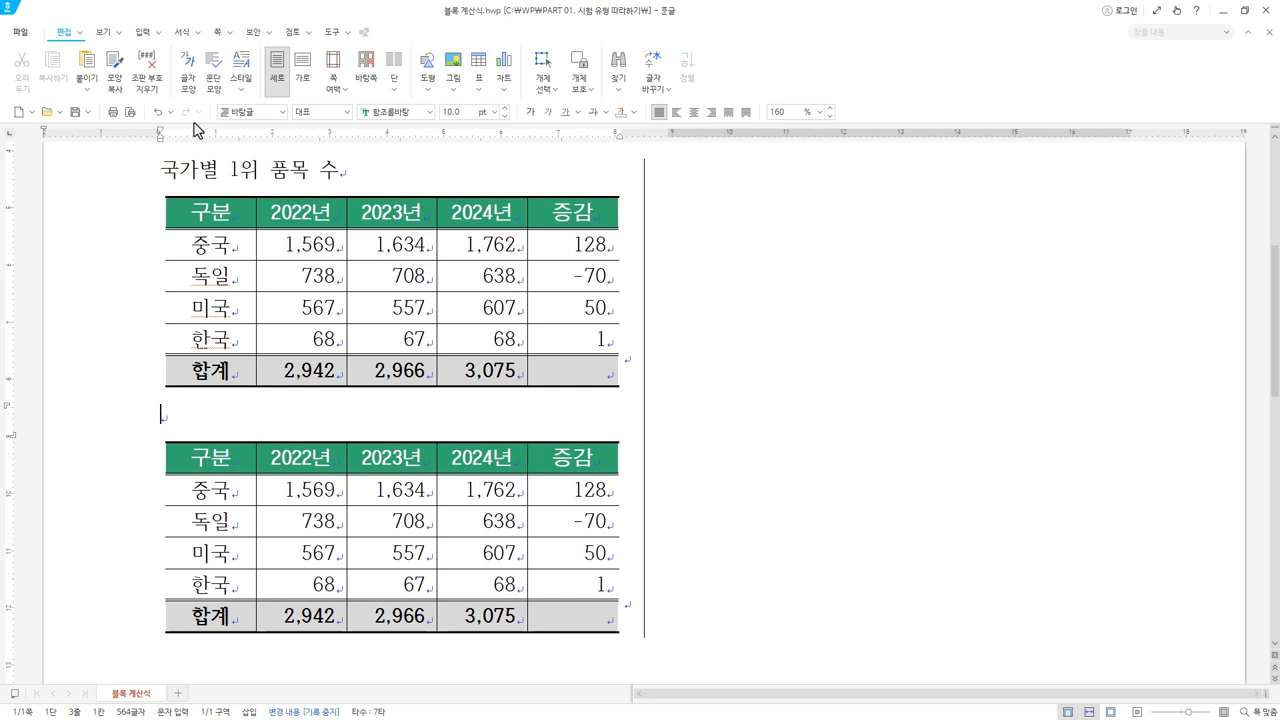
- Open the practice files SECTION10-문제1, SECTION10-문제2 and SECTION10-문제3 from the 연습문제 folder and show SECTION10-문제1
key("Hangul")
key("alt+Tab")
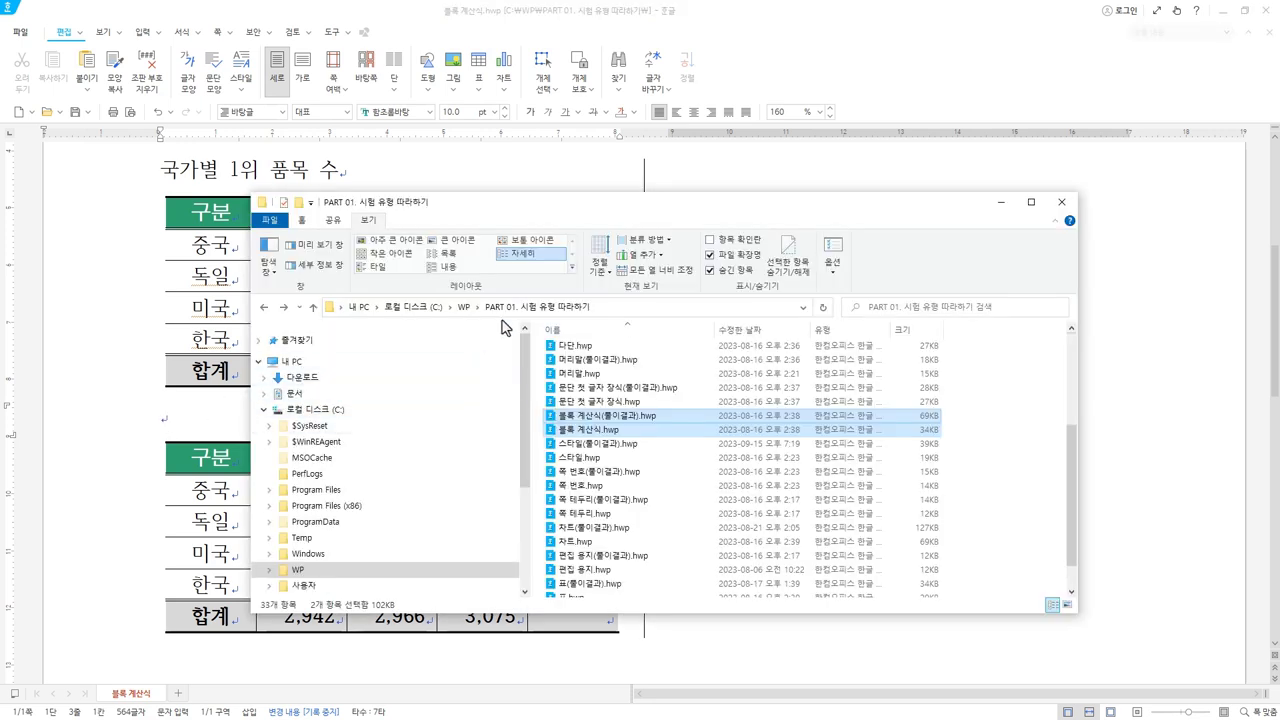
scroll(640, 420, "up", 5)
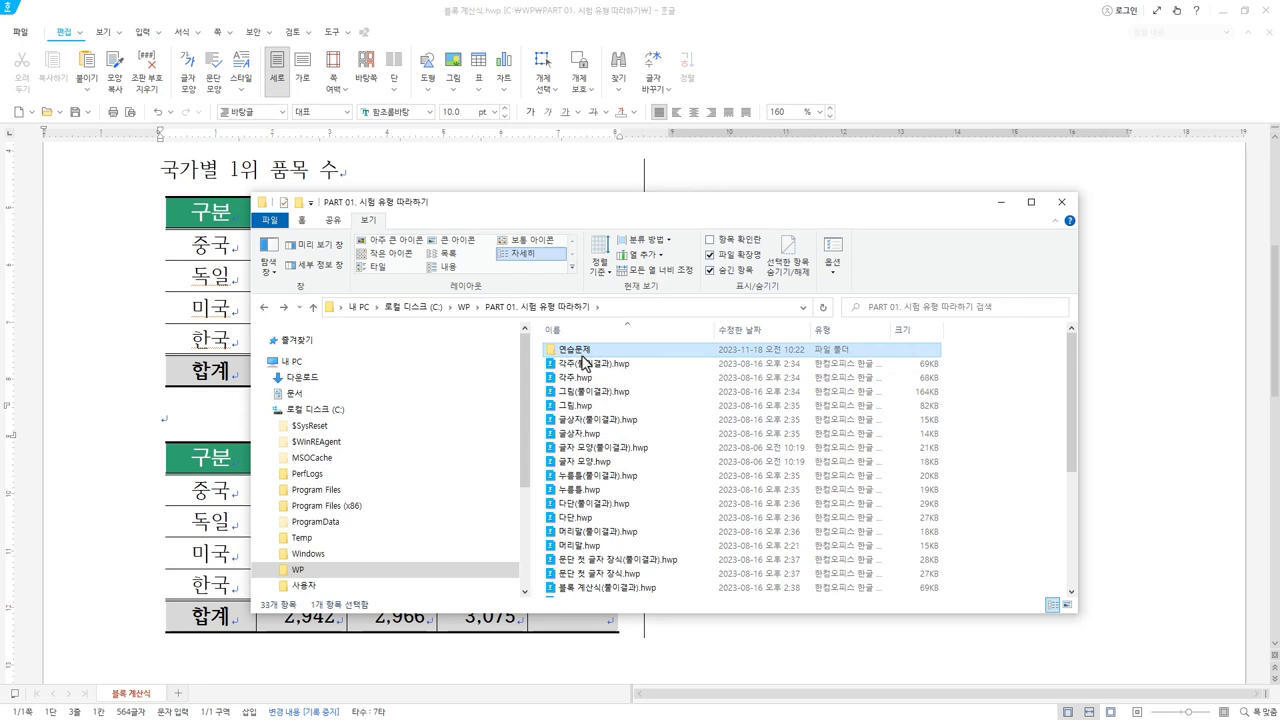
double_click(575, 347)
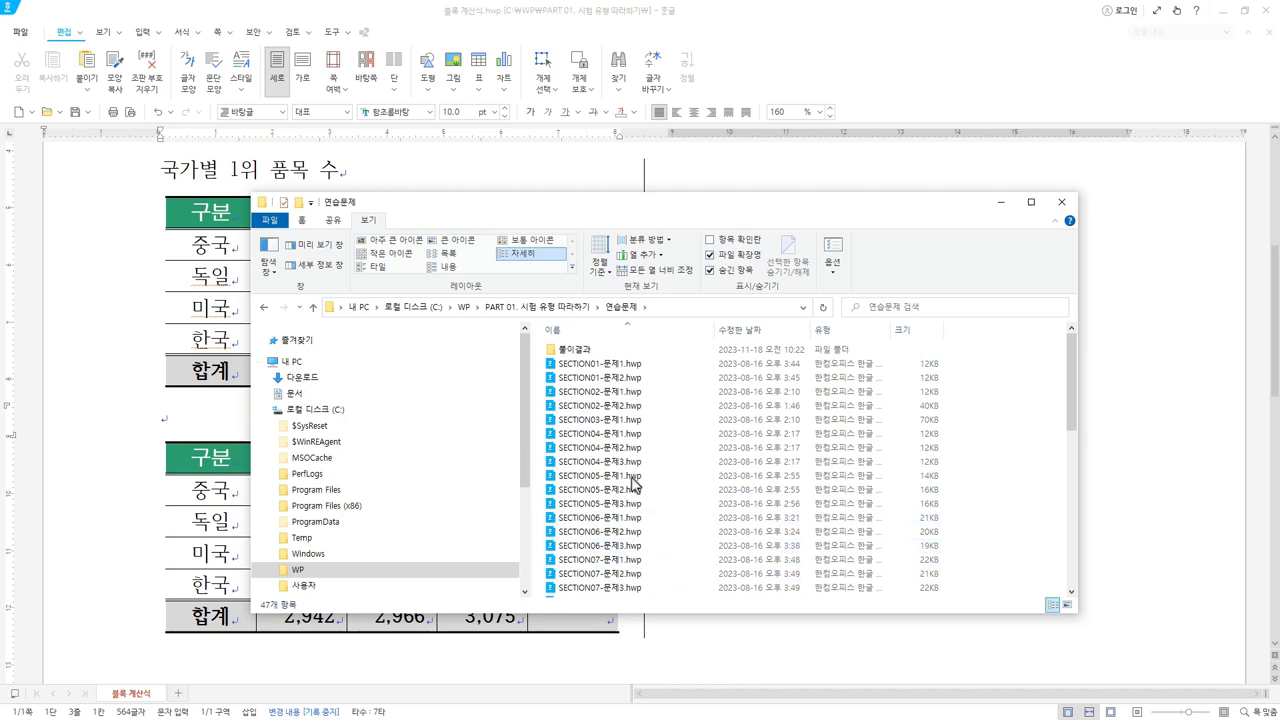
scroll(697, 493, "down", 5)
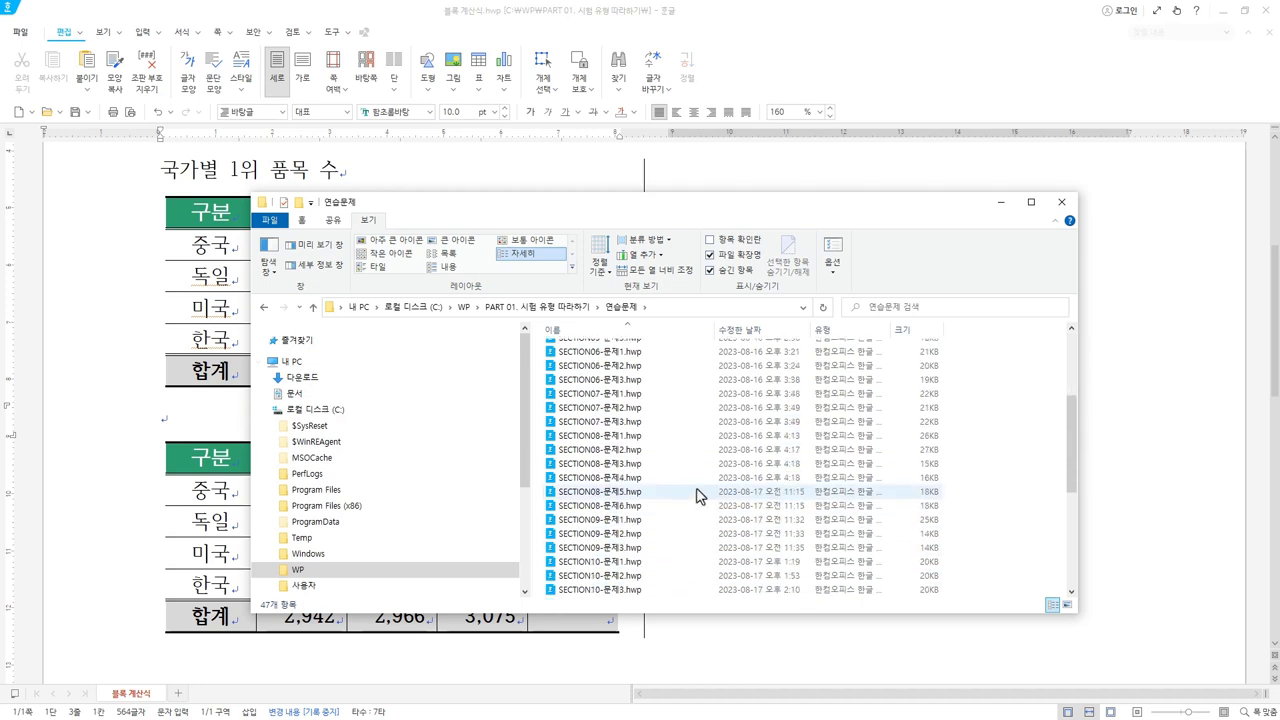
scroll(697, 493, "down", 1)
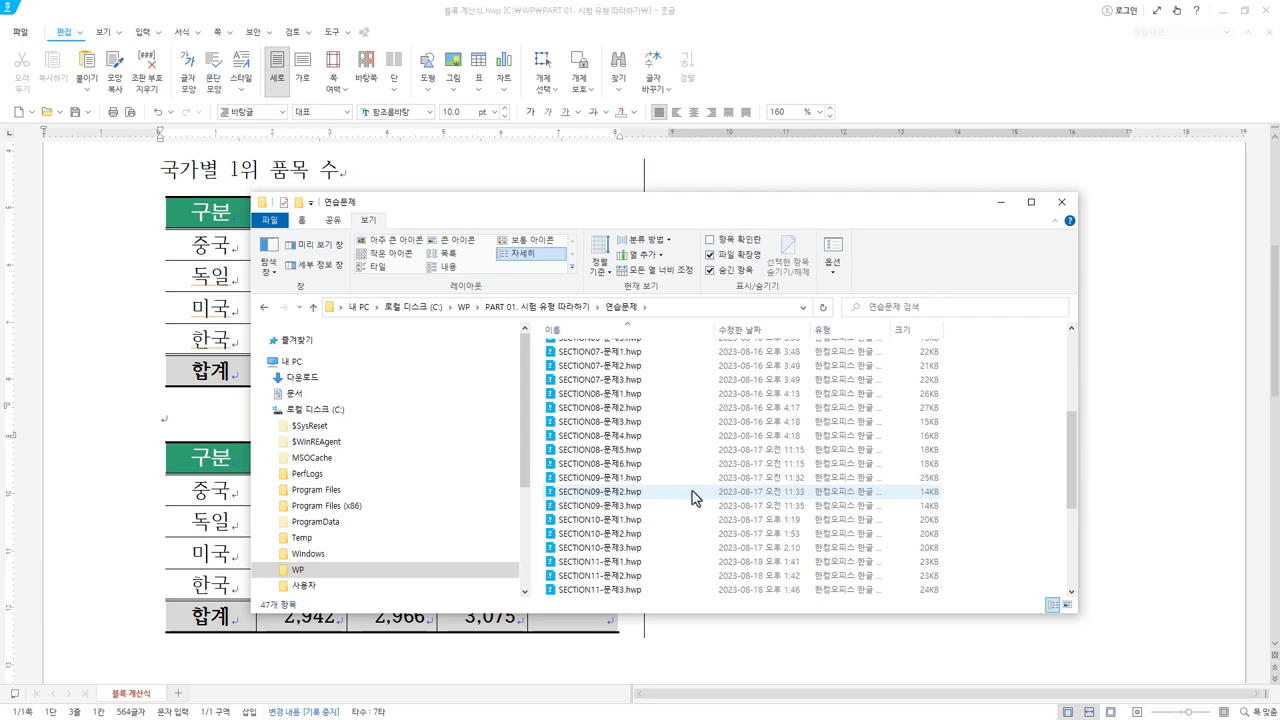
left_click(633, 519)
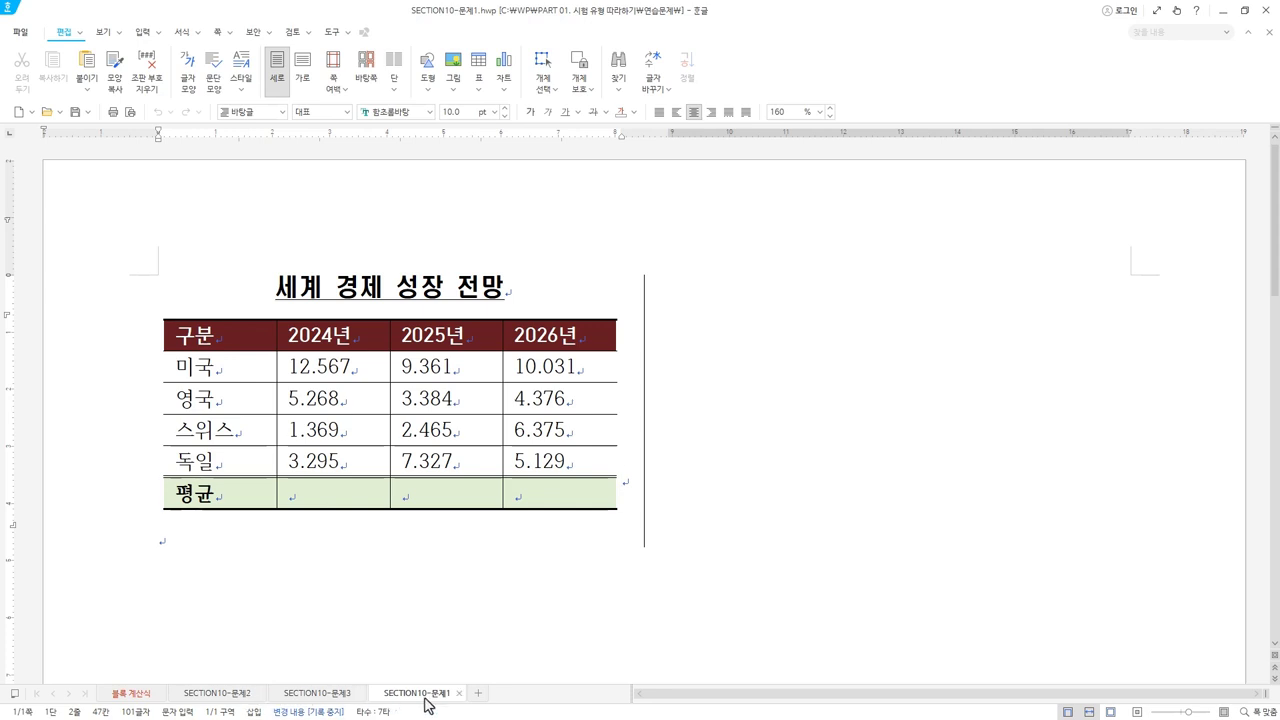
left_click(253, 492)
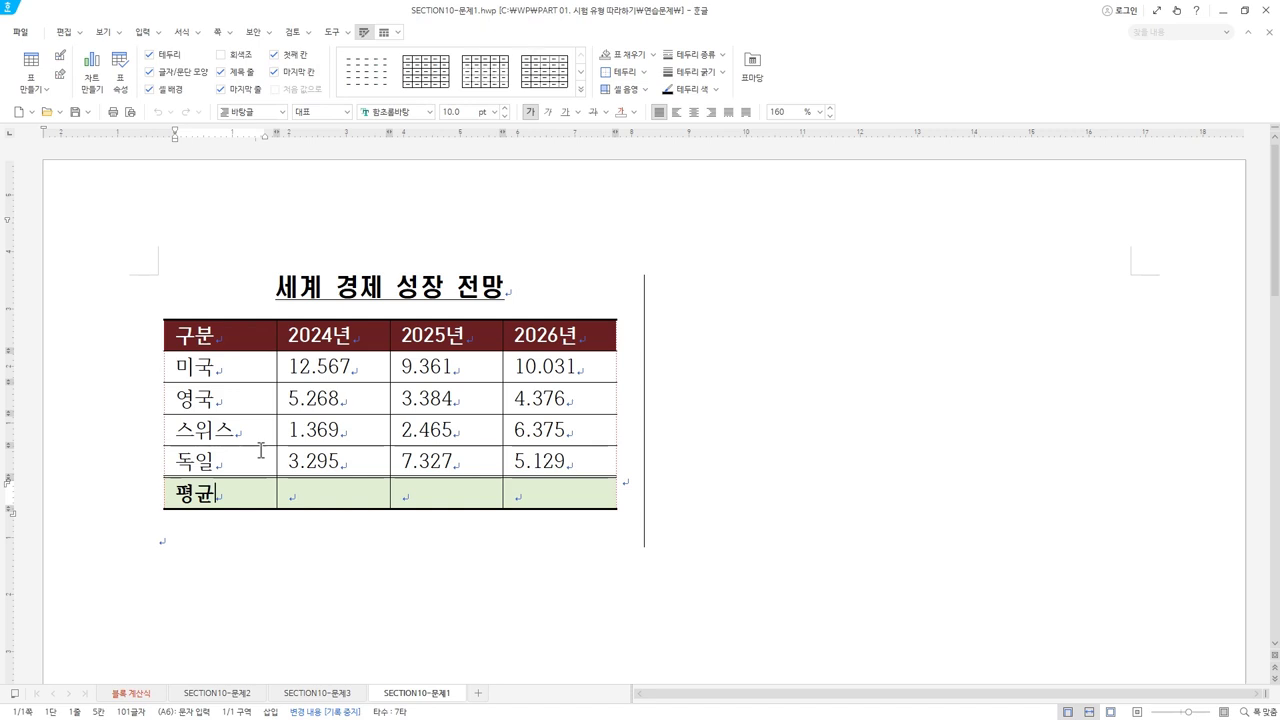
- Open the solved file SECTION10-문제1(풀이결과).hwp from the 풀이결과 folder inside 연습문제
key("alt+Tab")
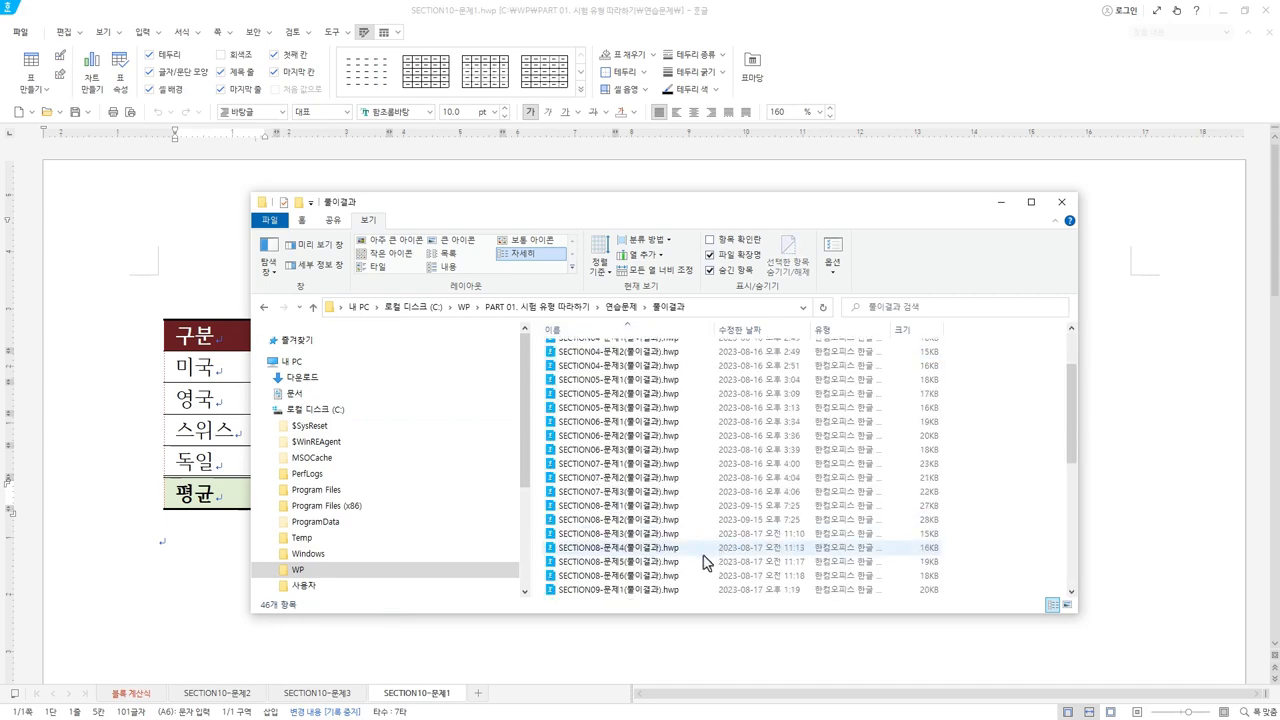
scroll(675, 560, "down", 5)
double_click(652, 465)
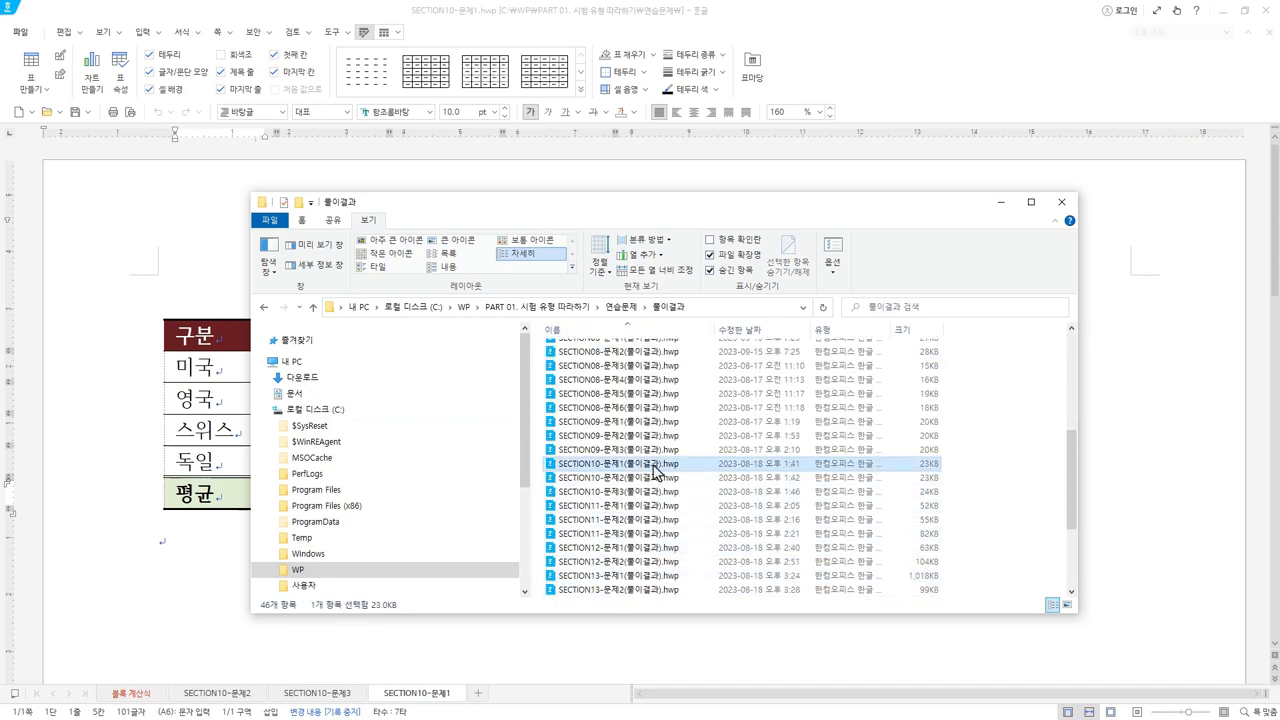
left_click(331, 579)
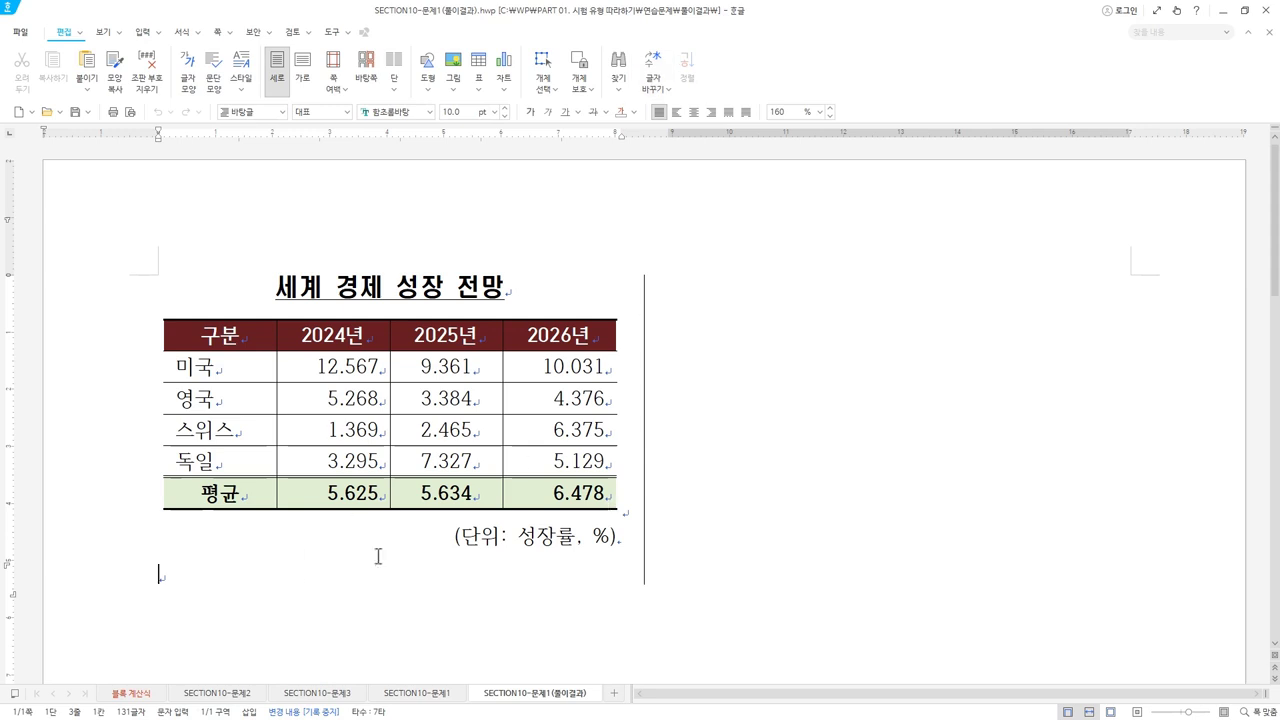
- Copy the solved 세계 경제 성장 전망 table into SECTION10-문제1, directly below the unsolved table
left_click(425, 509)
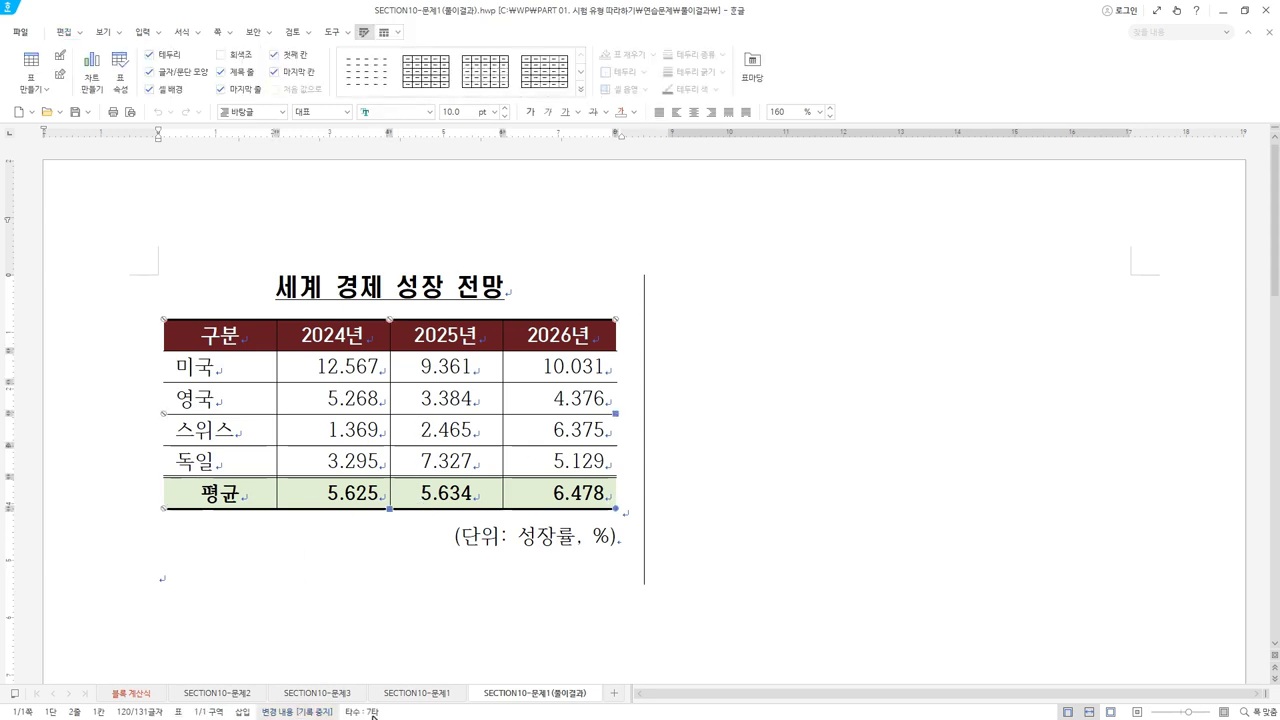
left_click(411, 696)
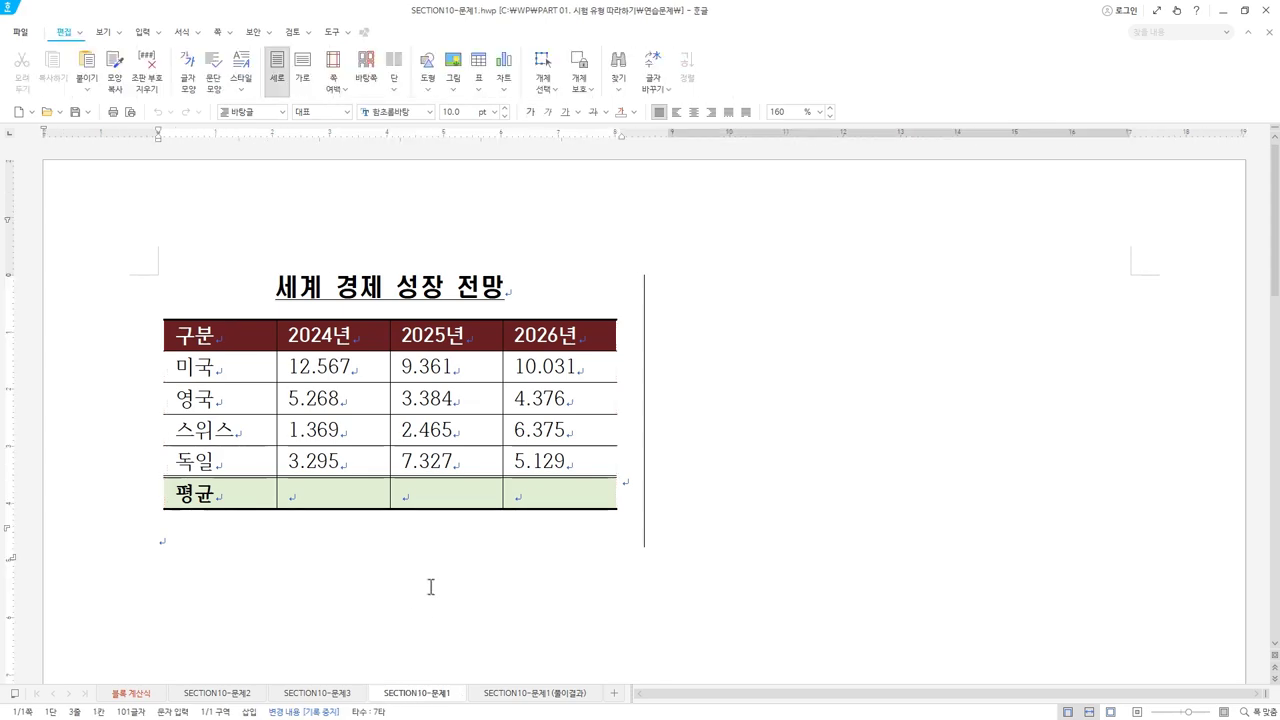
key("ctrl+v")
scroll(477, 480, "up", 2)
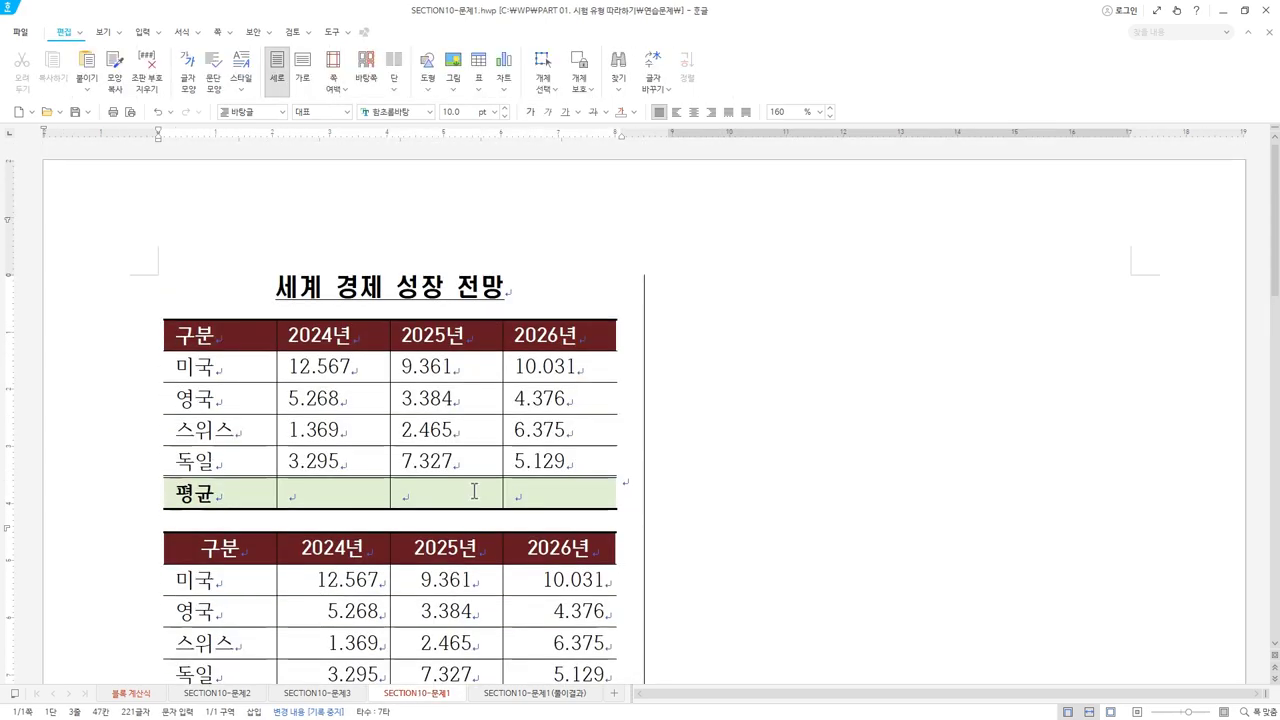
scroll(470, 500, "down", 3)
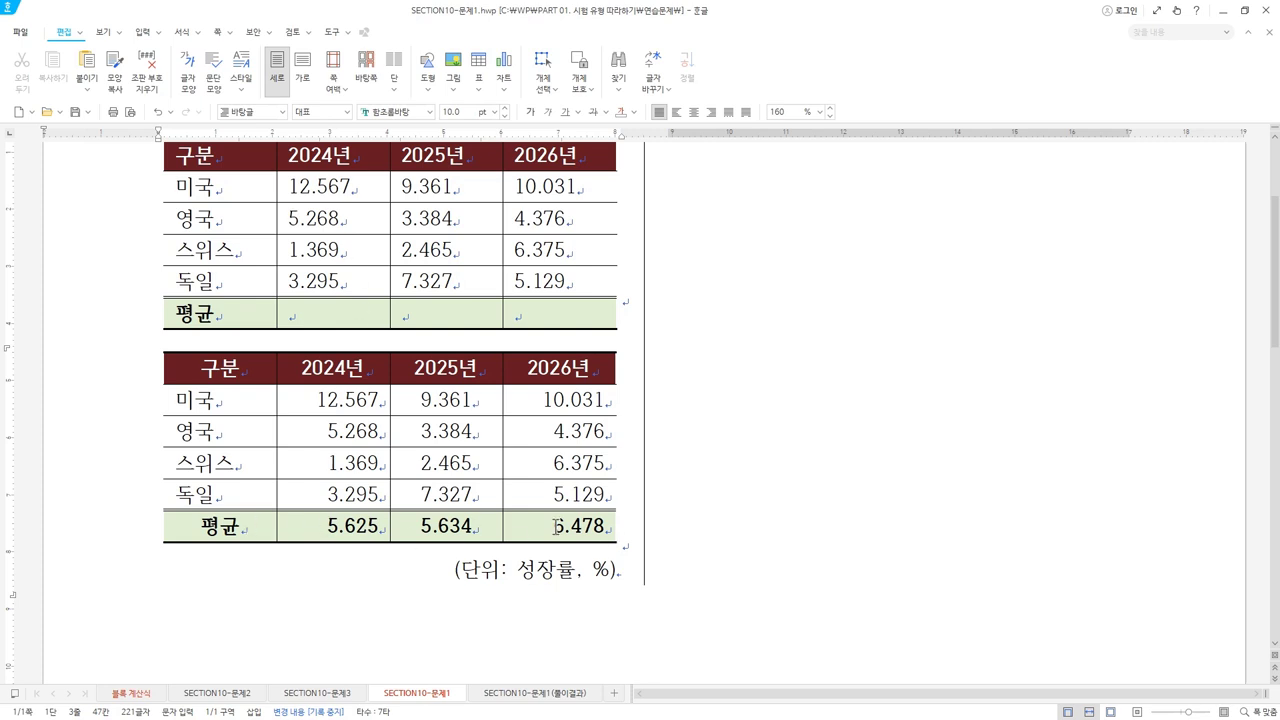
- Calculate the block average of the 2024년, 2025년 and 2026년 columns into the 평균 row of the upper table
left_click_drag(351, 190, 354, 306)
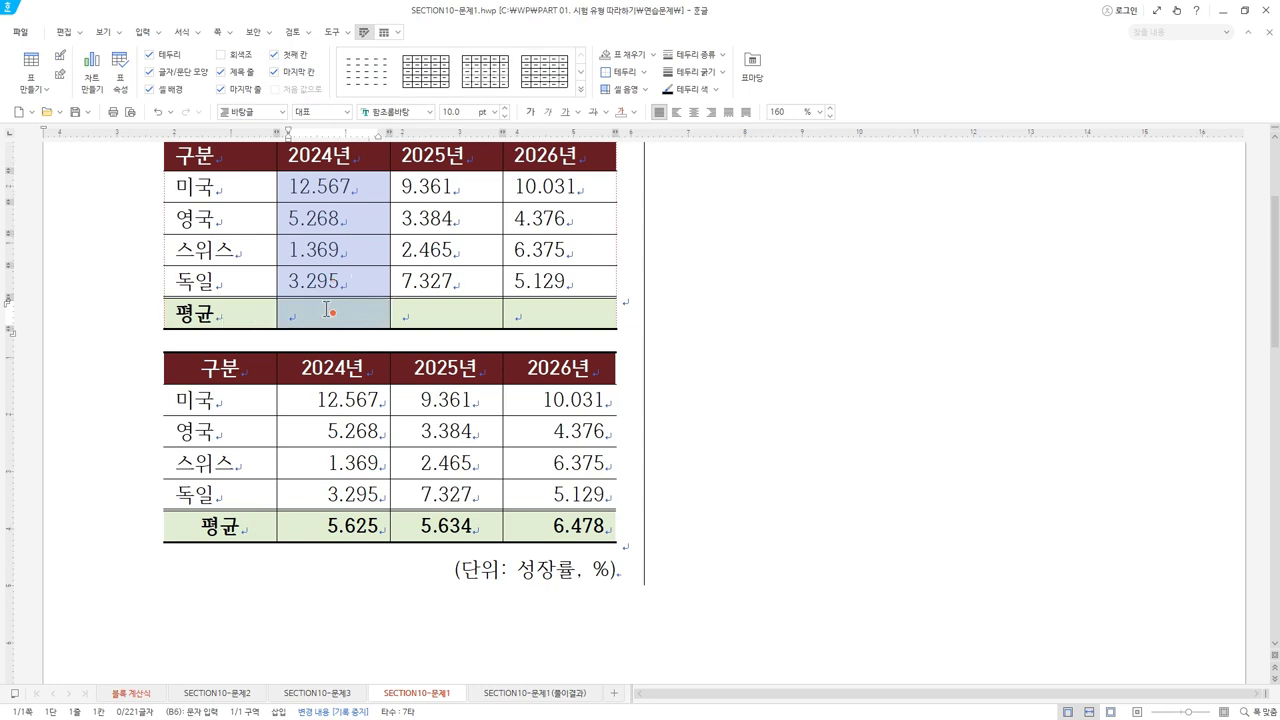
left_click_drag(483, 195, 494, 309)
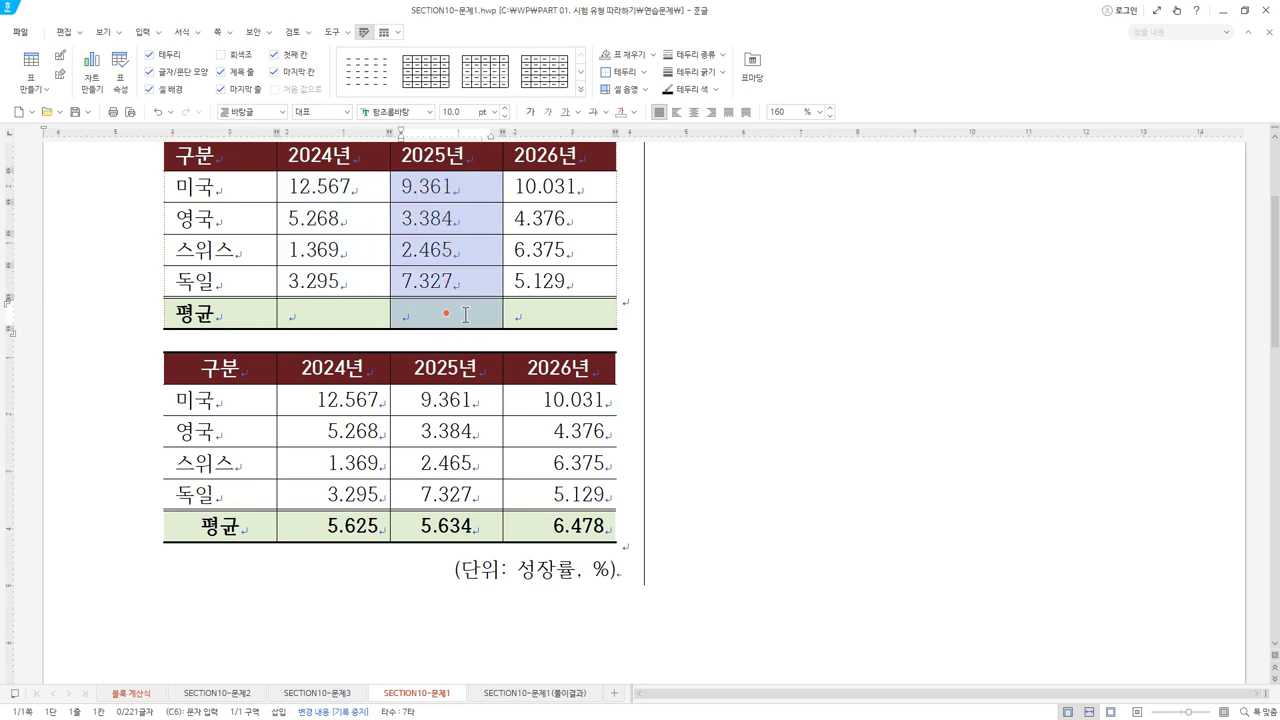
left_click_drag(601, 188, 590, 312)
left_click_drag(357, 190, 557, 337)
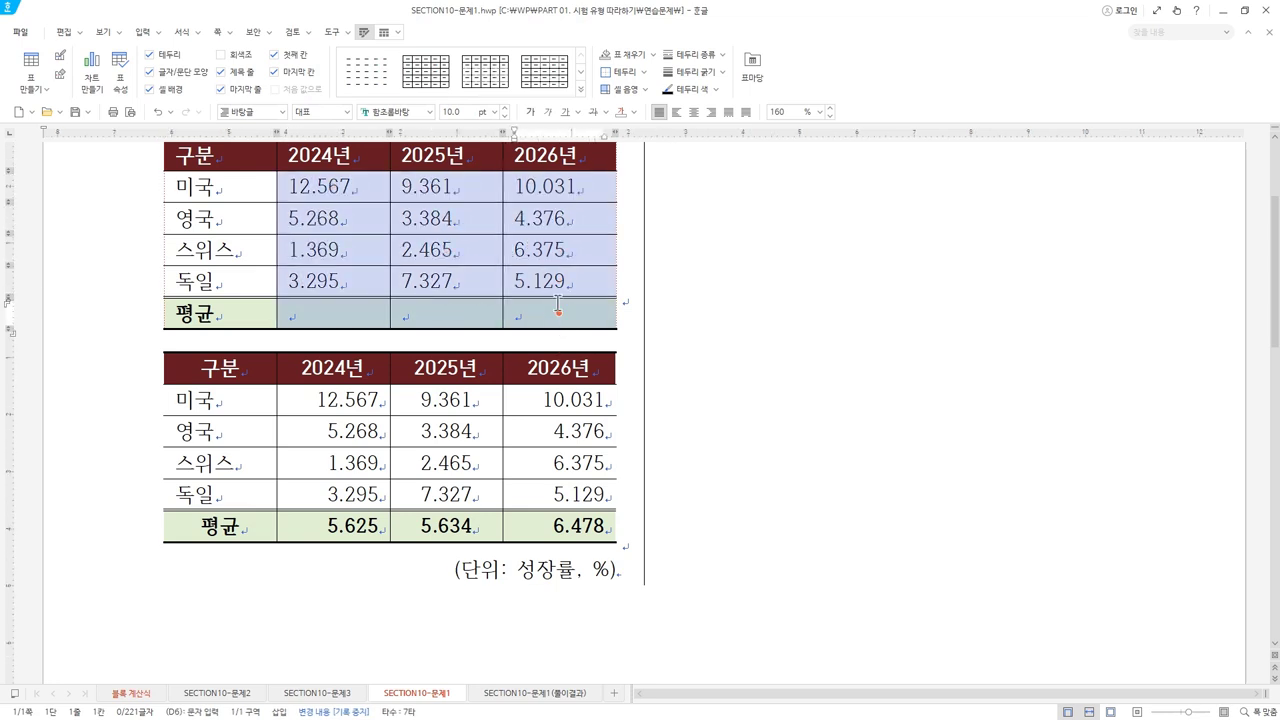
right_click(557, 303)
mouse_move(663, 601)
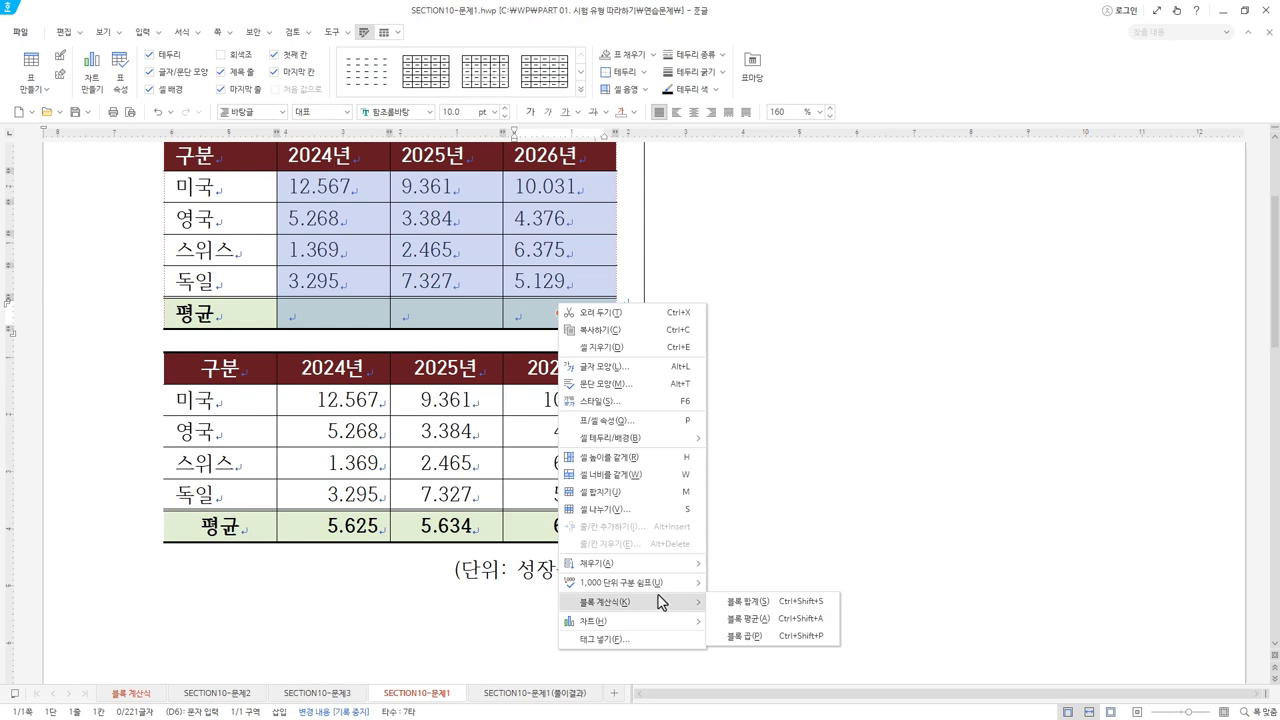
left_click(755, 619)
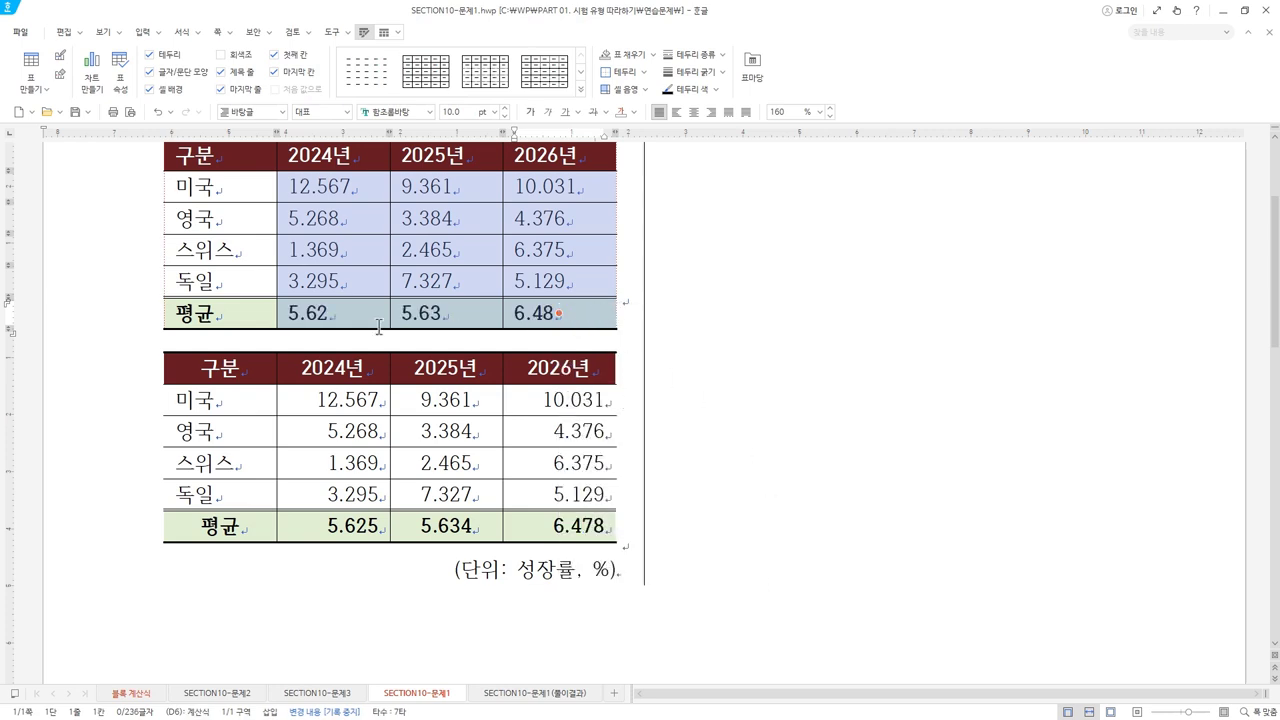
- Compare the decimal places of the three 평균 values in the upper table with those in the solved table below
left_click(334, 312)
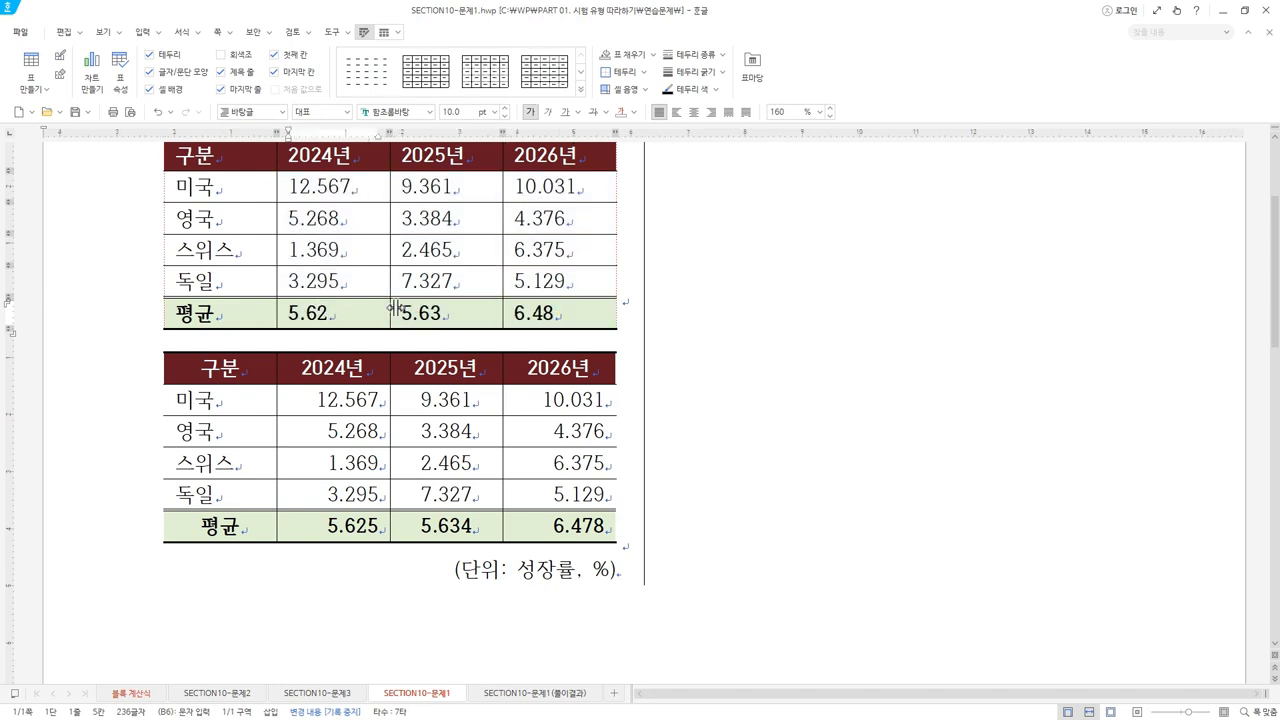
left_click(440, 522)
left_click(574, 522)
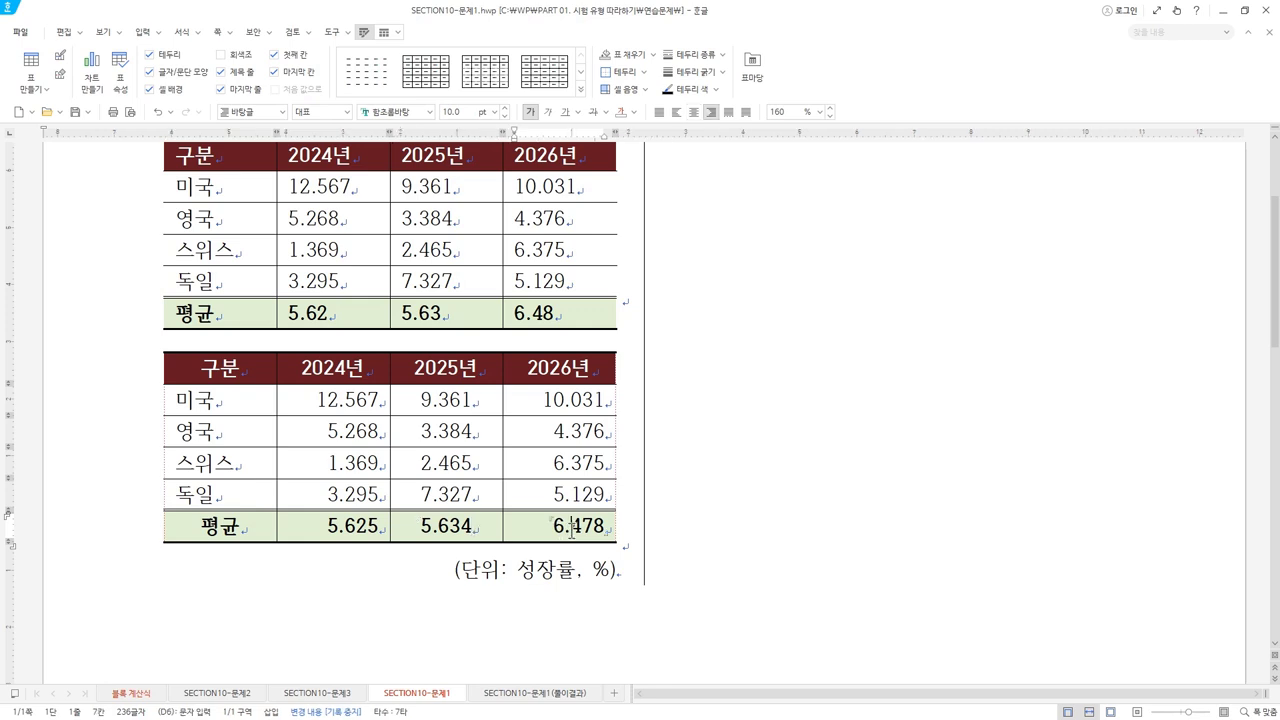
left_click(316, 314)
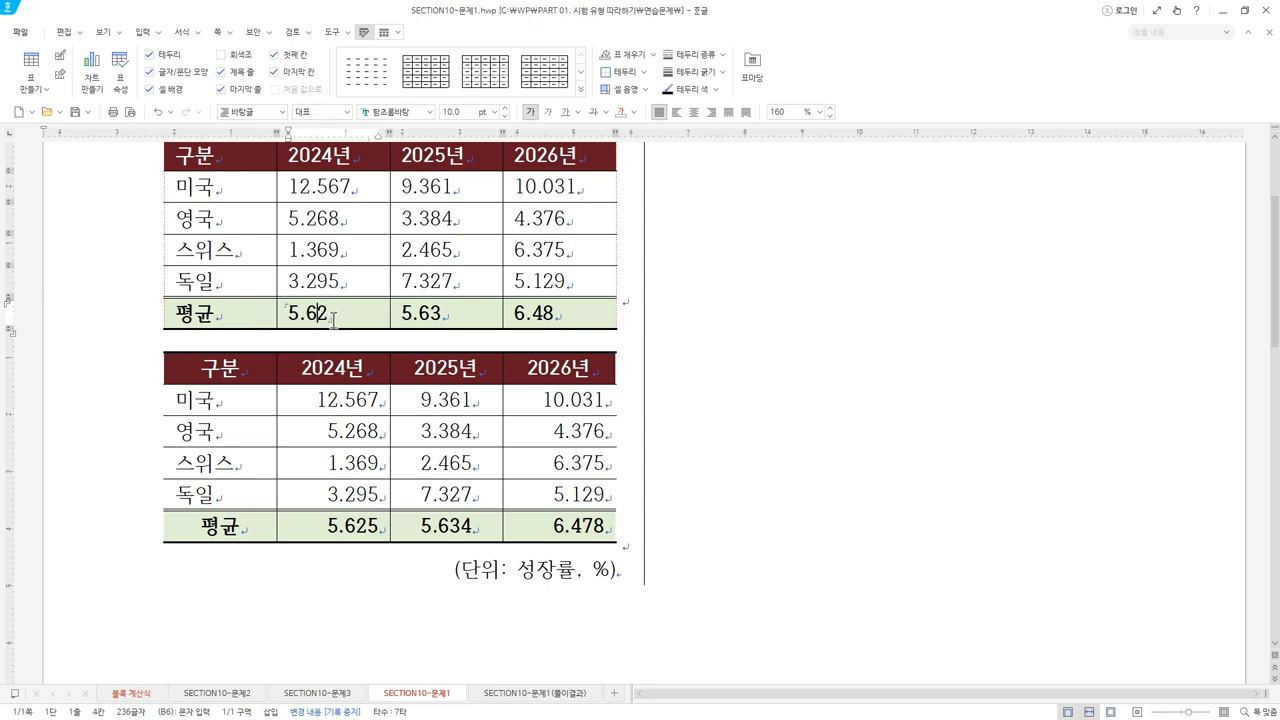
left_click(430, 312)
left_click(556, 313)
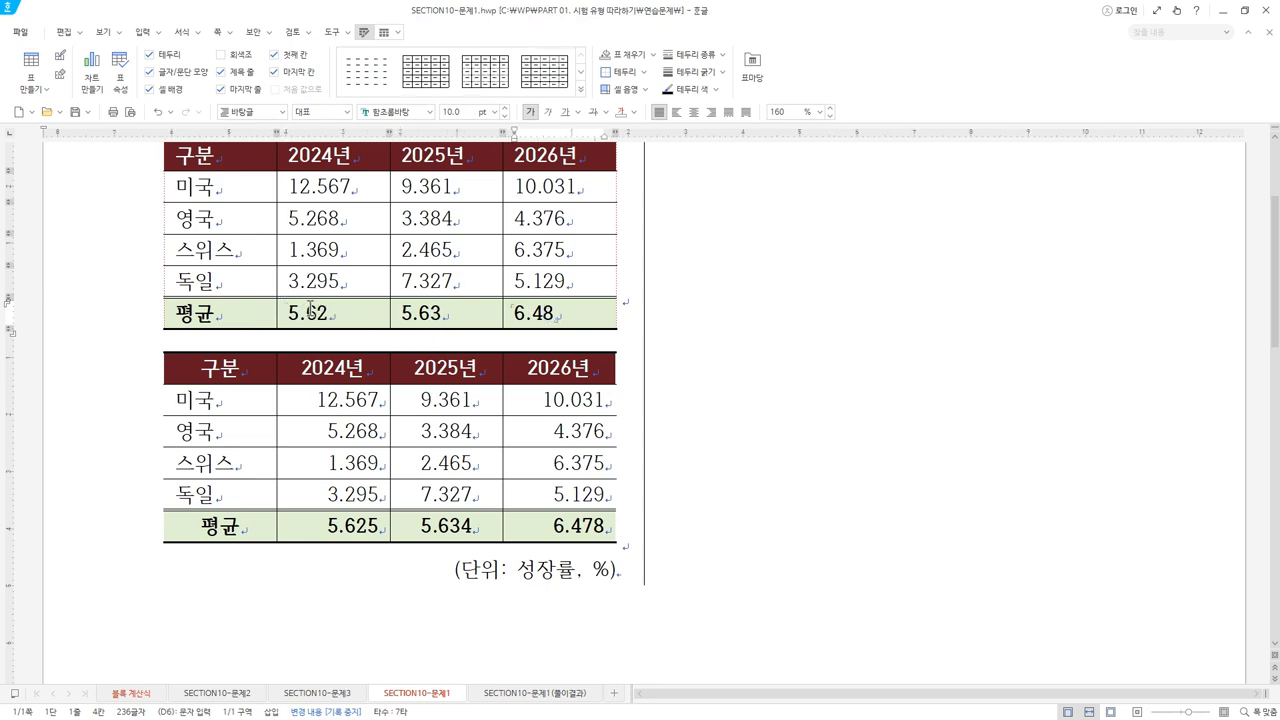
left_click_drag(312, 316, 530, 318)
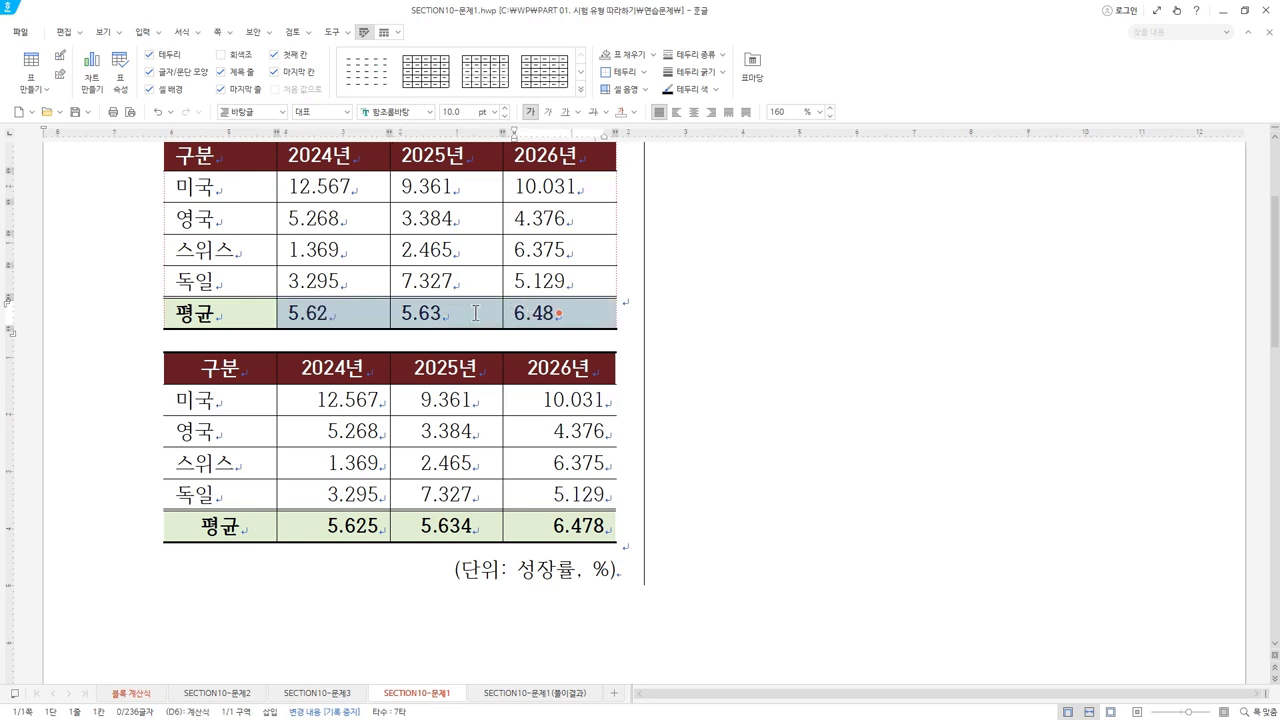
left_click(266, 316)
left_click(318, 316)
left_click(434, 315)
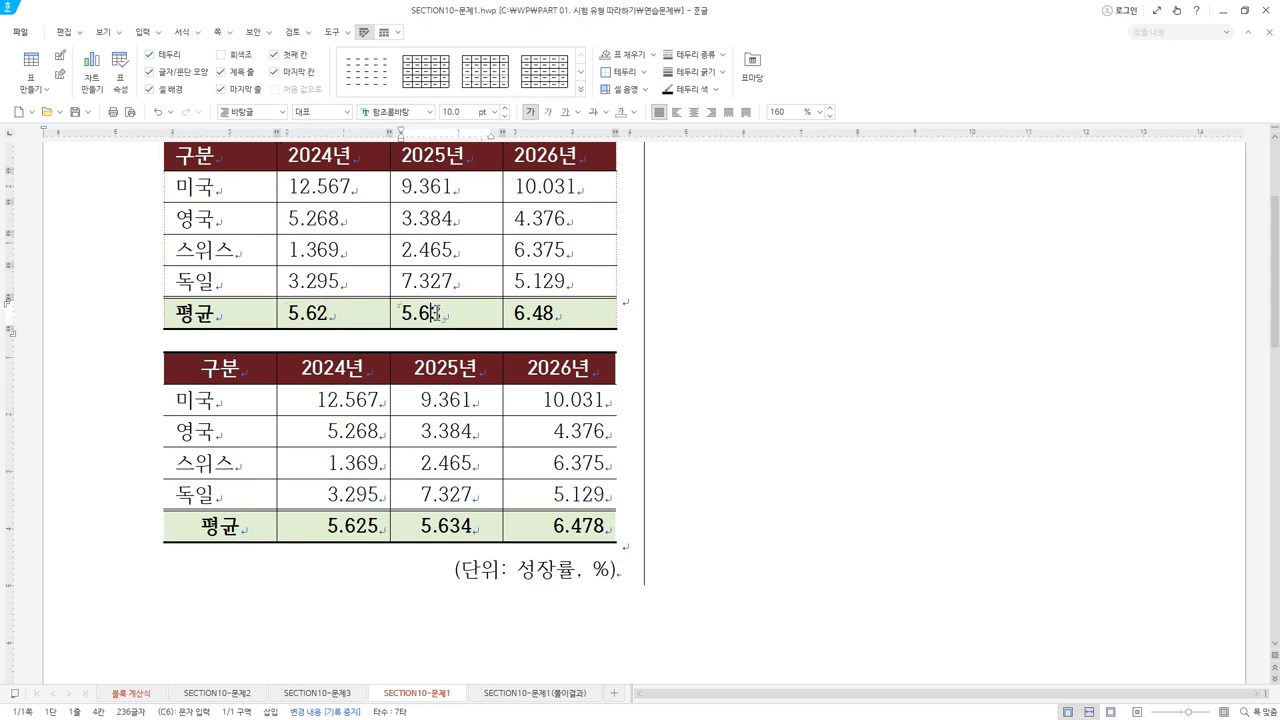
left_click(550, 318)
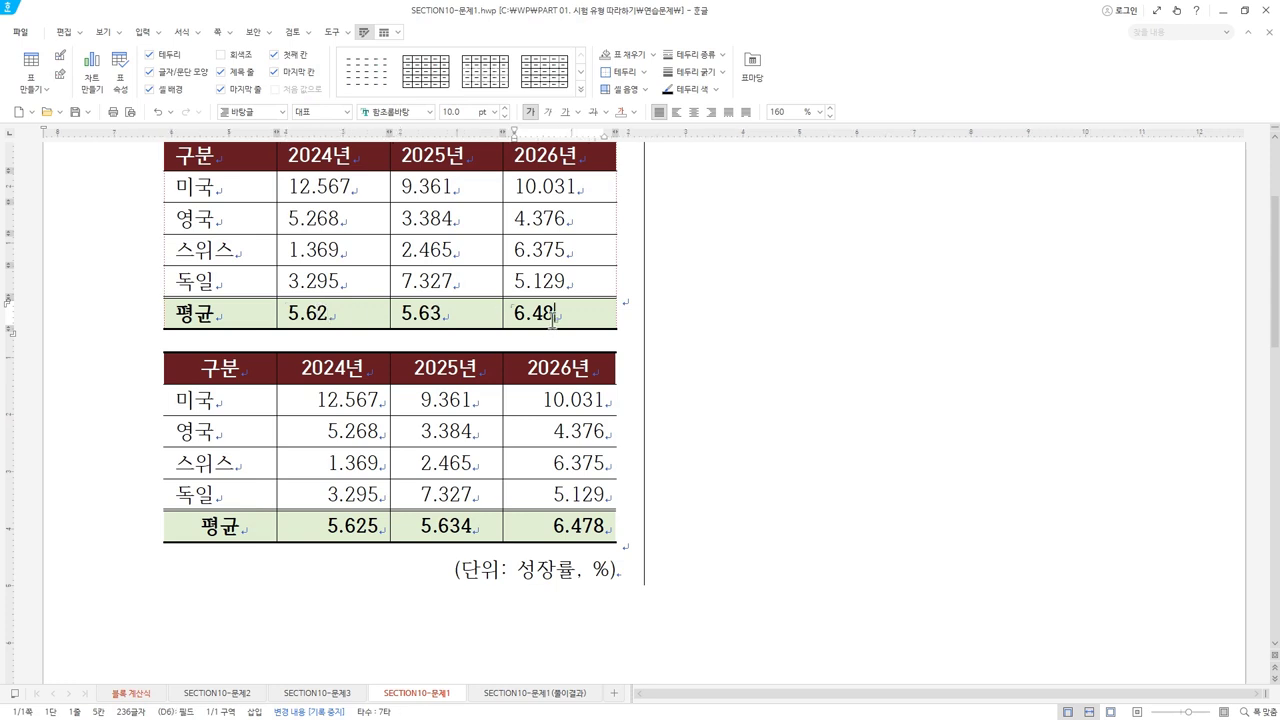
- Edit the 2024년 average formula in the upper table to use the format 소수점 이하 세 자리
left_click(318, 313)
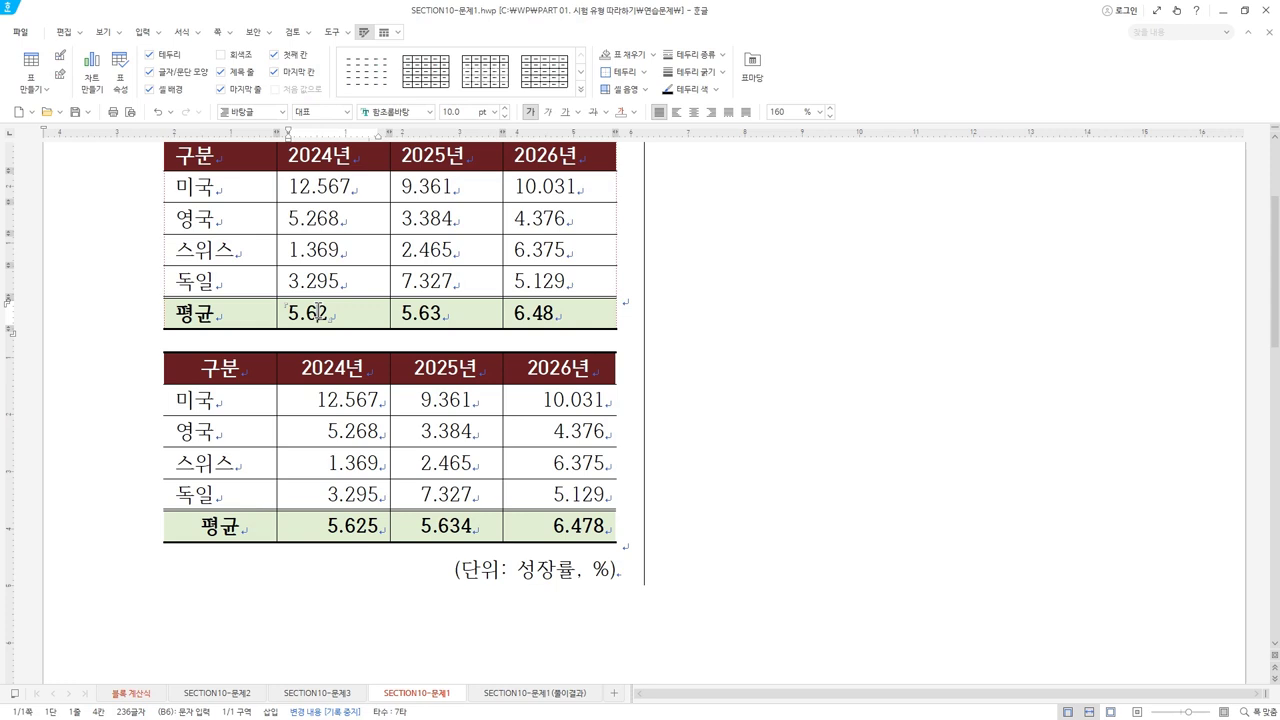
right_click(318, 313)
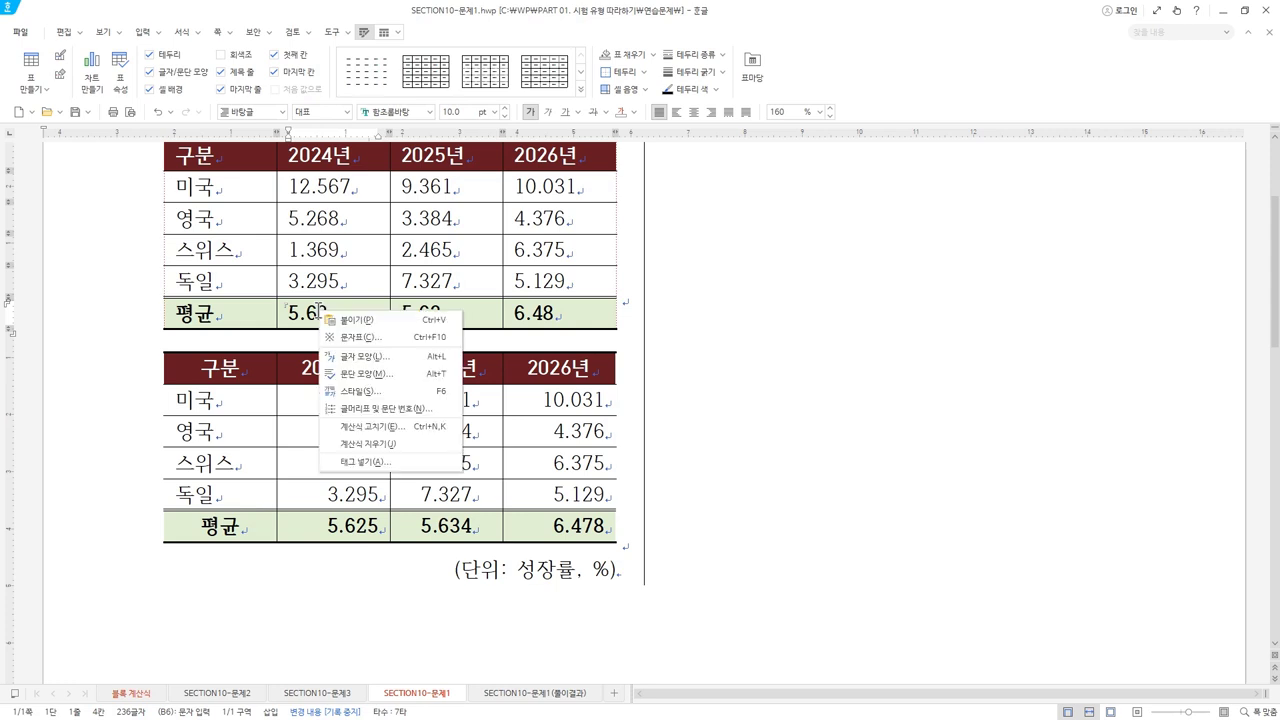
left_click(414, 428)
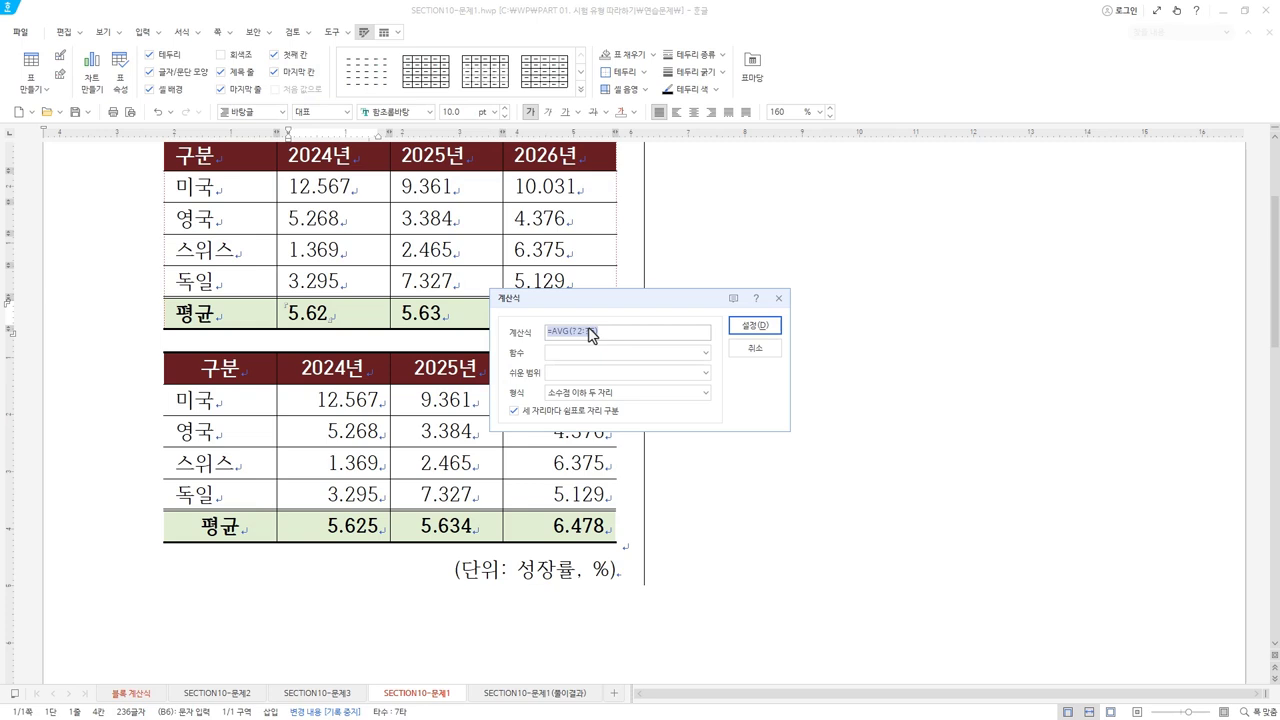
left_click(705, 392)
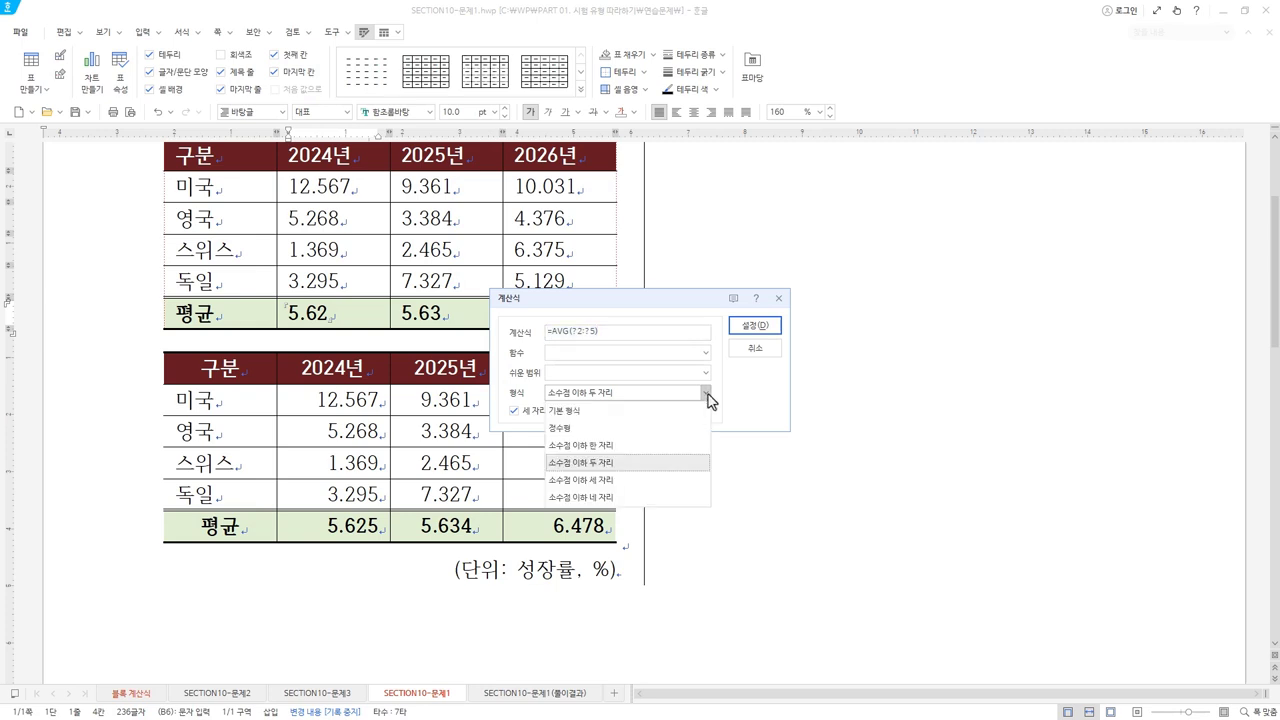
left_click(616, 487)
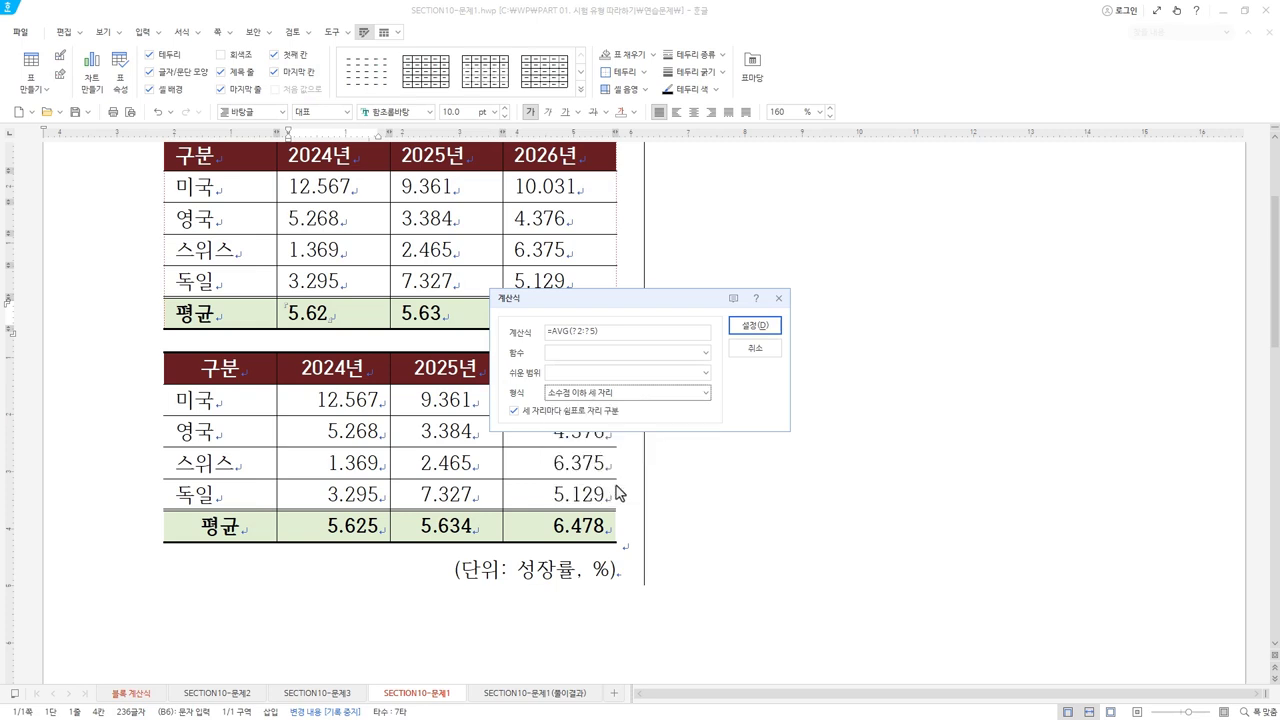
left_click(754, 326)
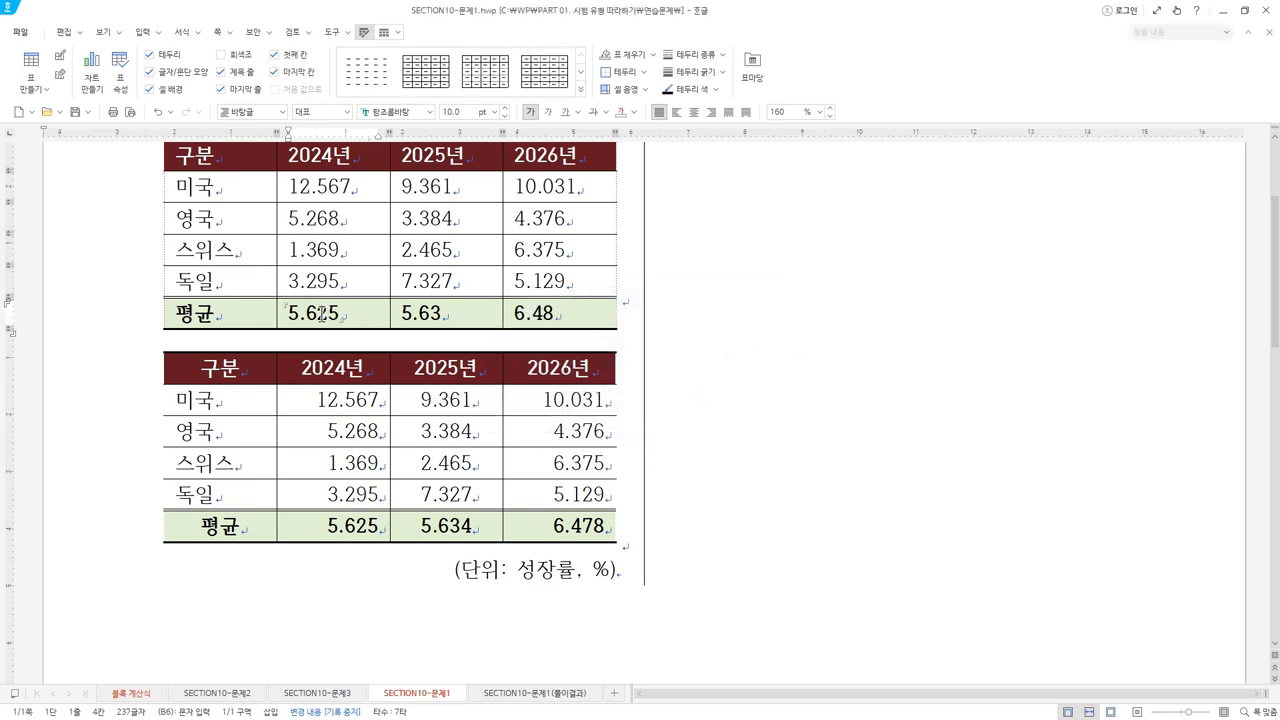
- Edit the 2025년 average formula in the upper table to use the format 소수점 이하 세 자리
left_click(429, 313)
right_click(429, 313)
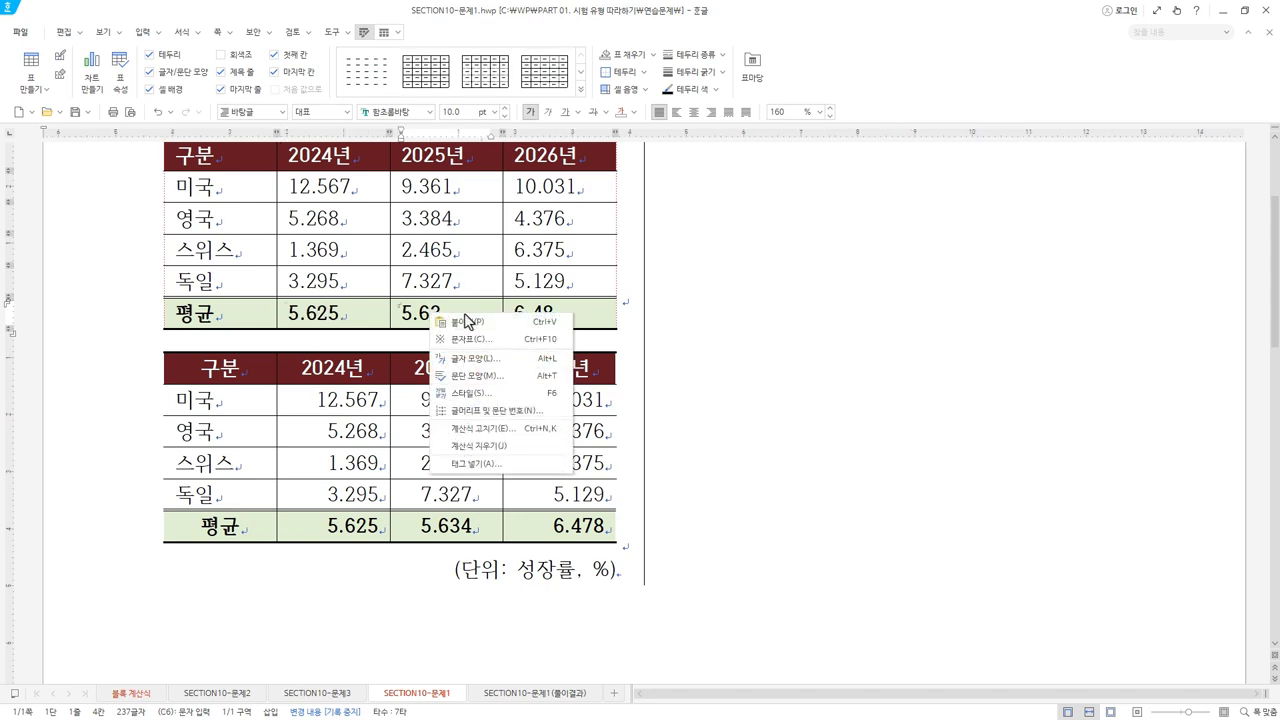
left_click(480, 428)
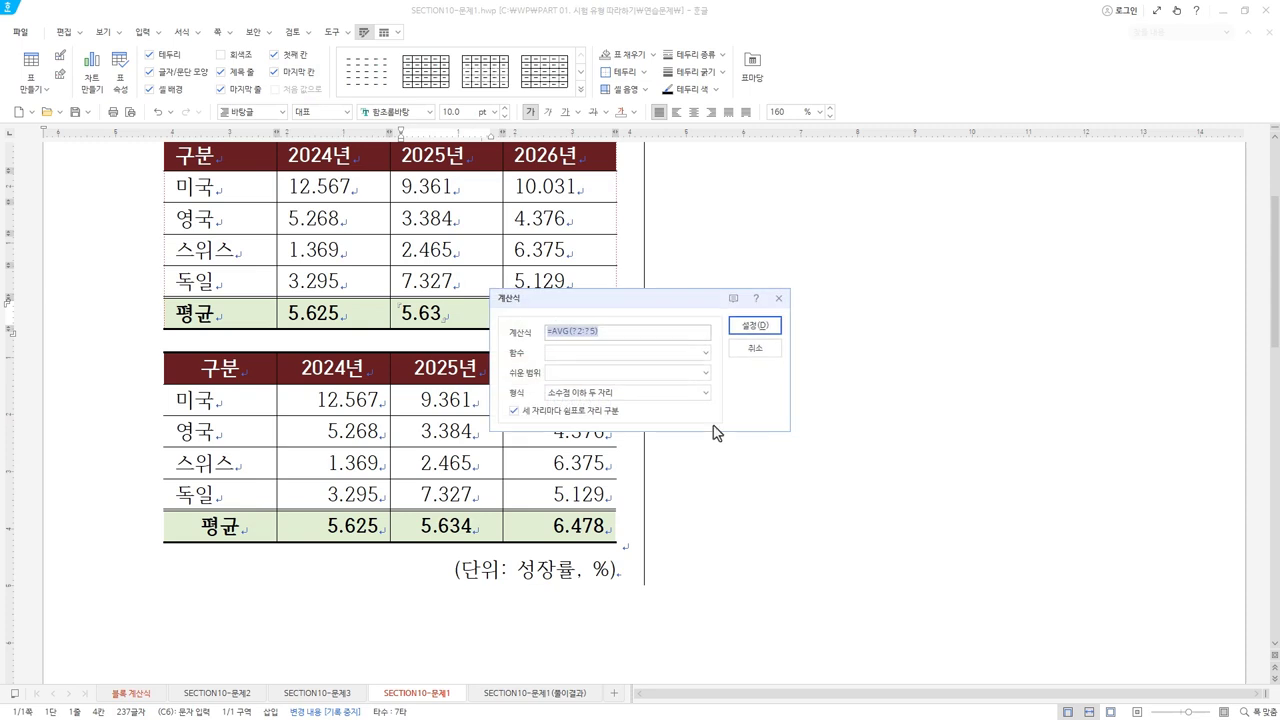
left_click(705, 393)
left_click(668, 480)
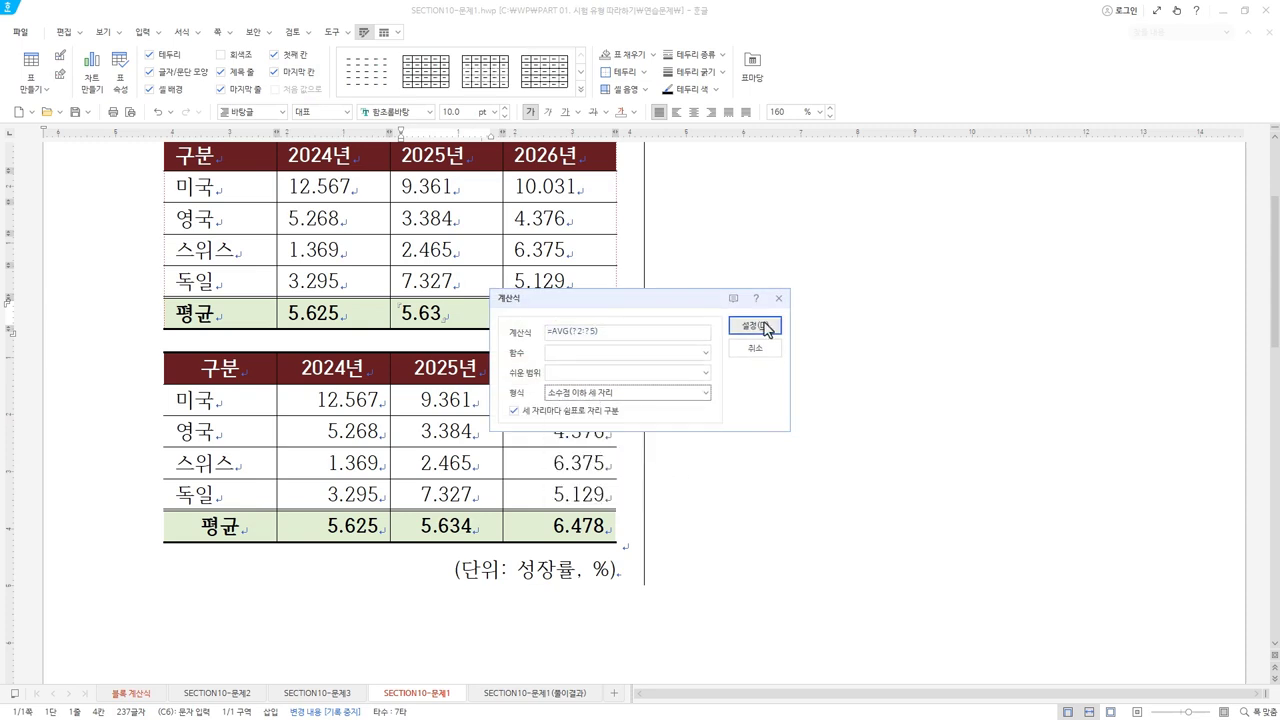
left_click(755, 325)
- Edit the 2026년 average formula in the upper table to use the format 소수점 이하 세 자리
left_click(540, 313)
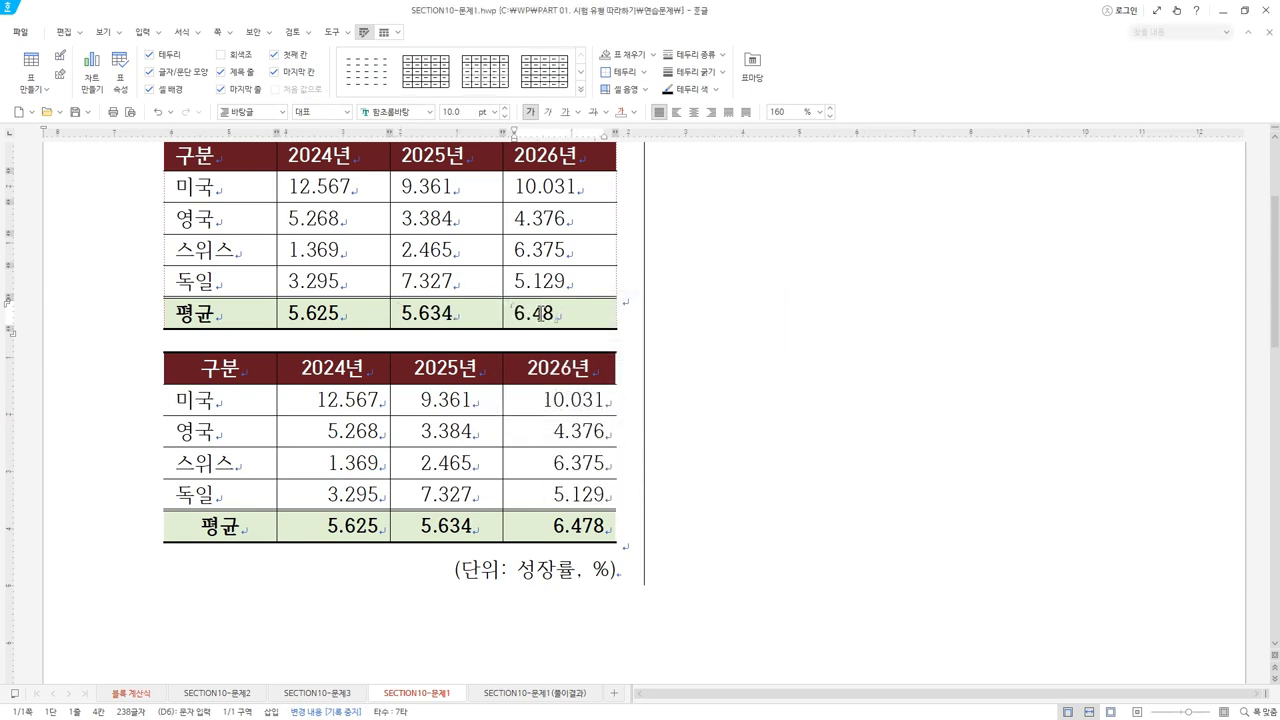
right_click(540, 313)
left_click(611, 429)
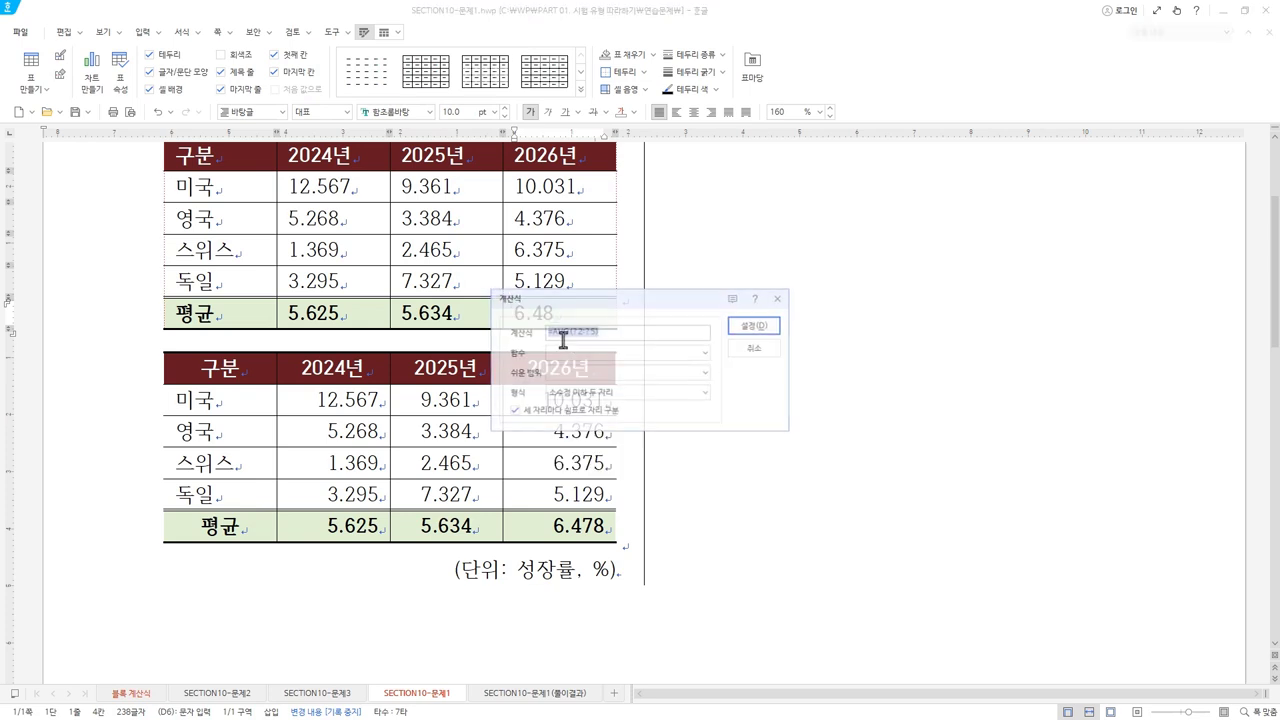
left_click(610, 393)
left_click(614, 481)
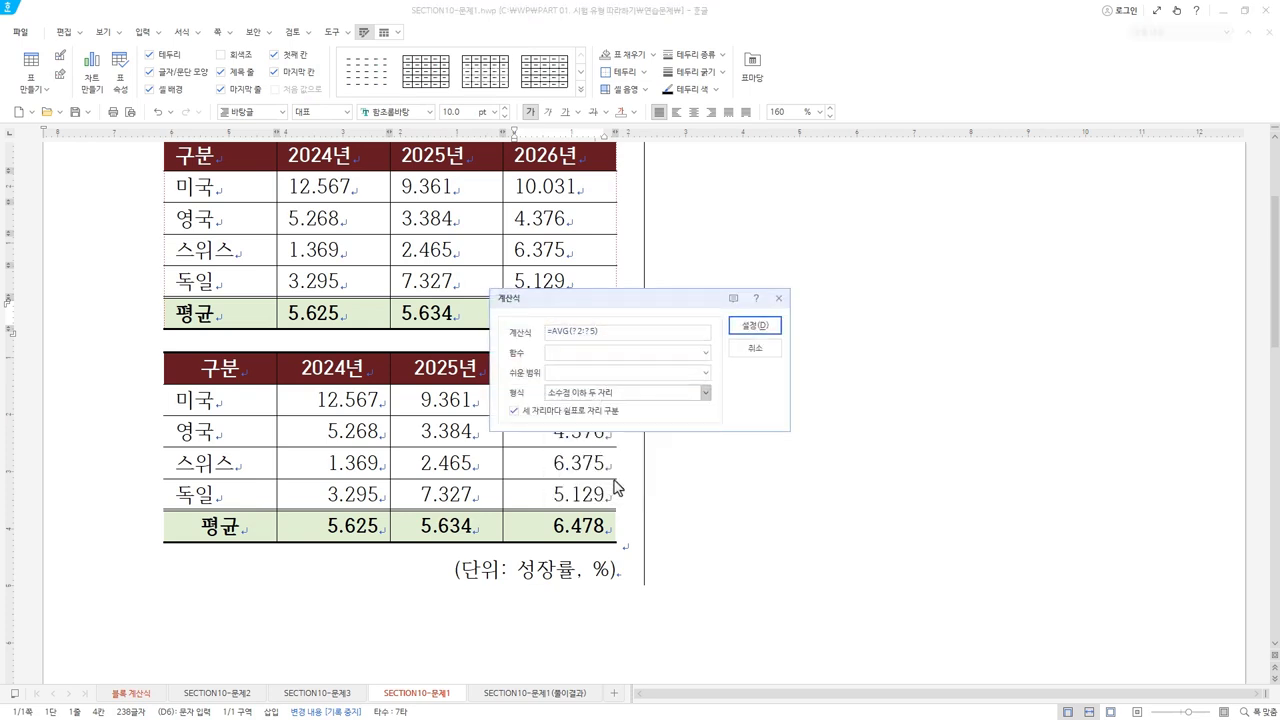
left_click(752, 327)
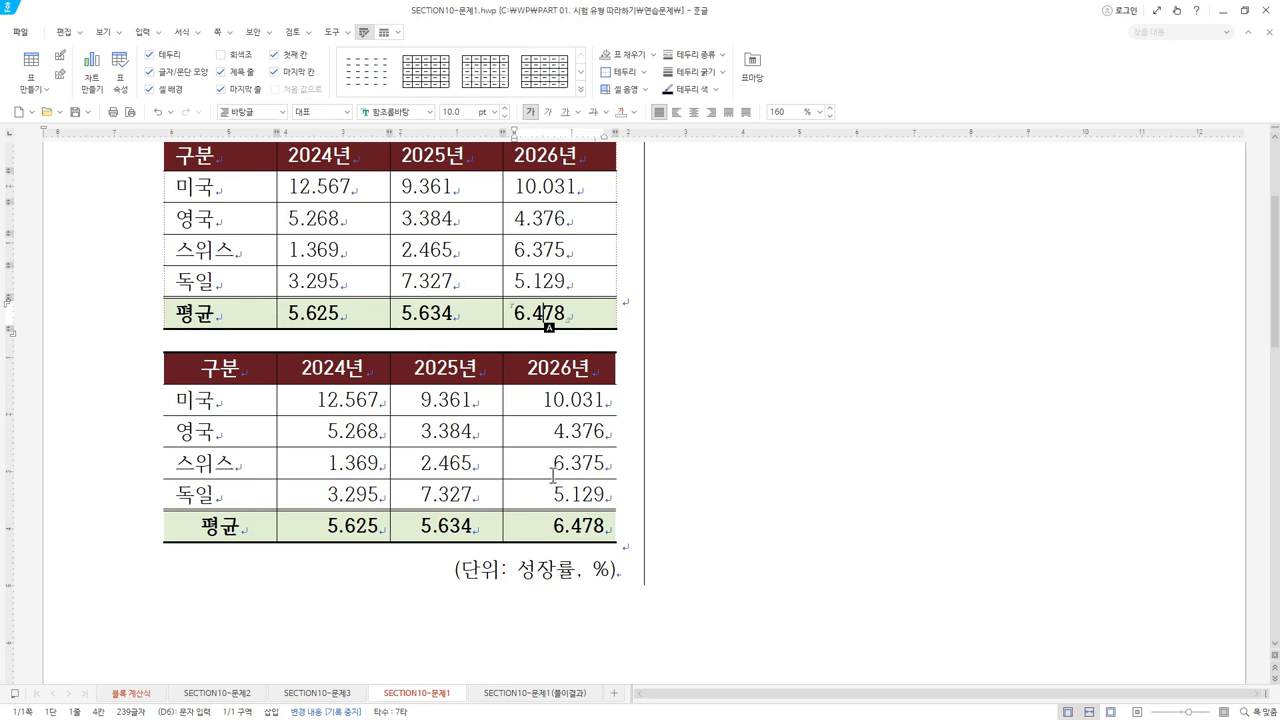
- Change the 2024년 value of 독일 in the lower table to 3.299
left_click(380, 528)
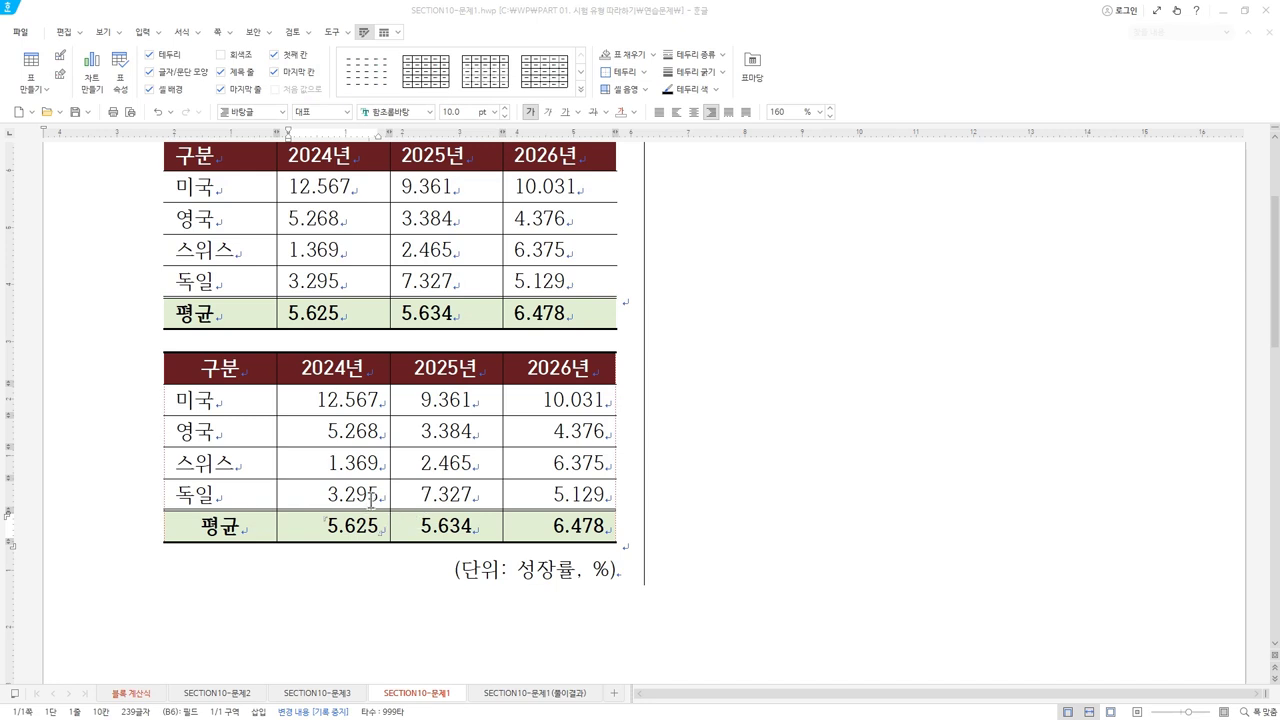
left_click_drag(367, 494, 379, 494)
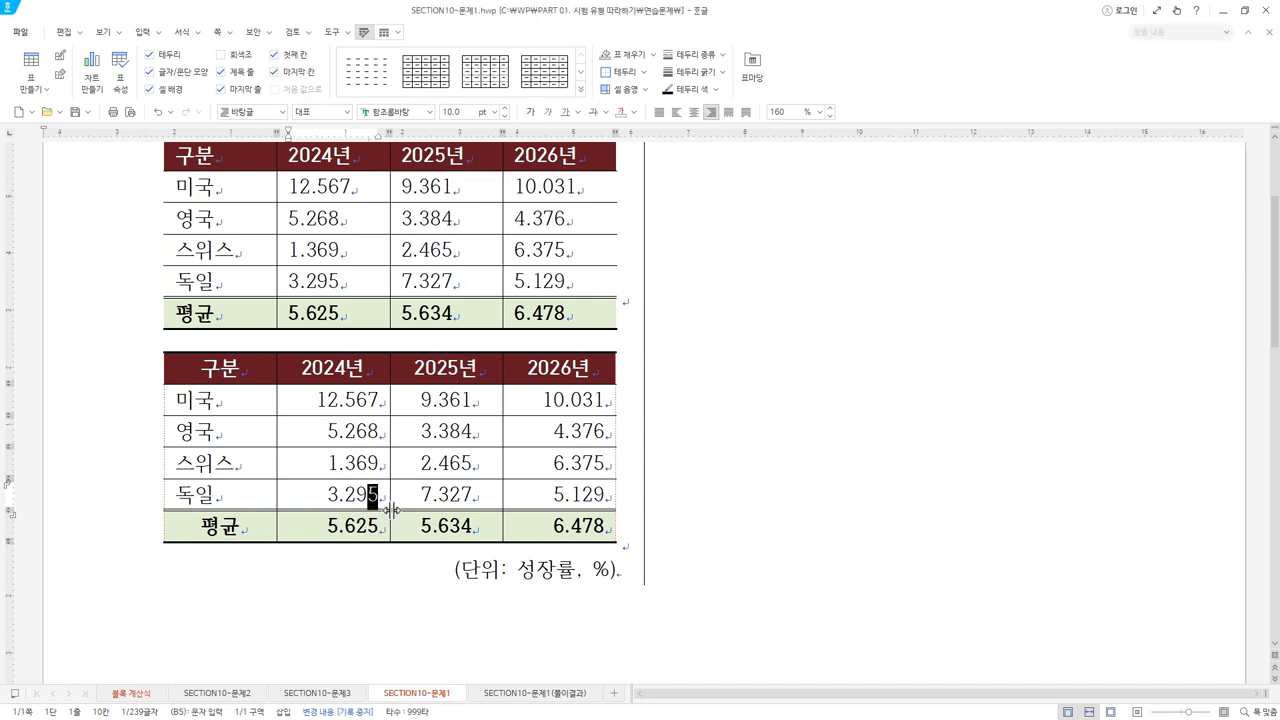
type("9")
key("Up")
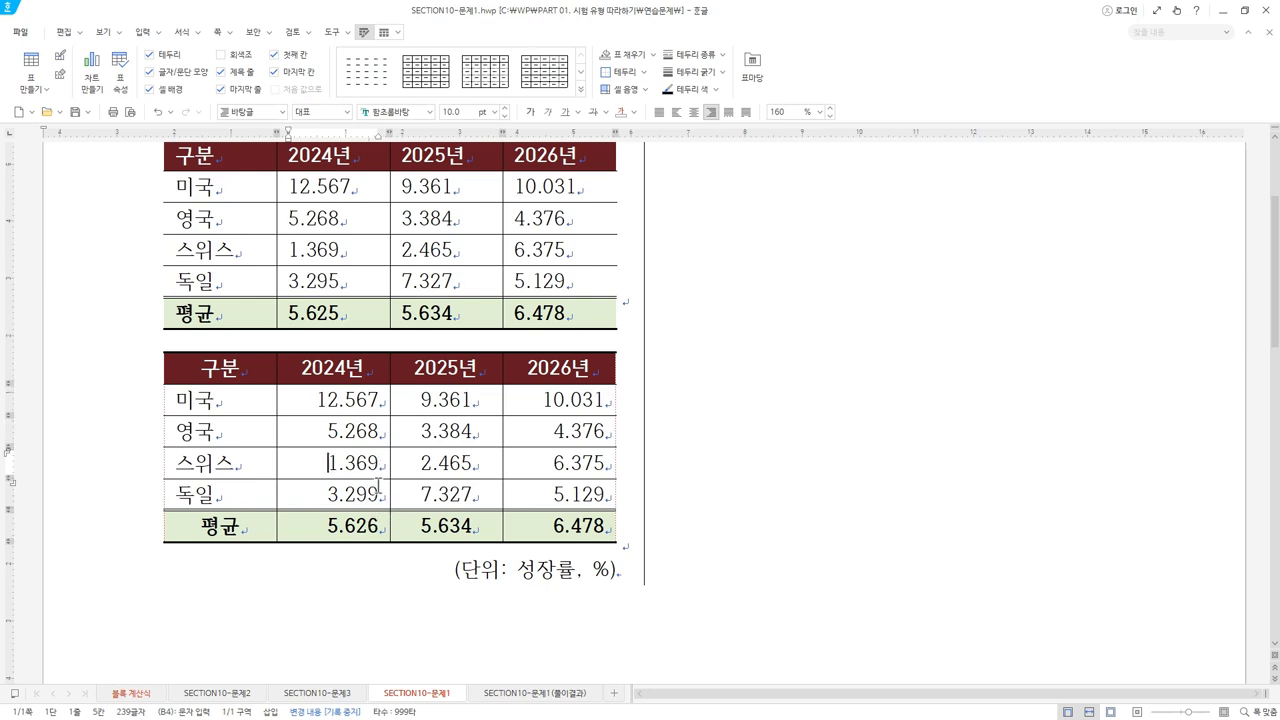
left_click(378, 492)
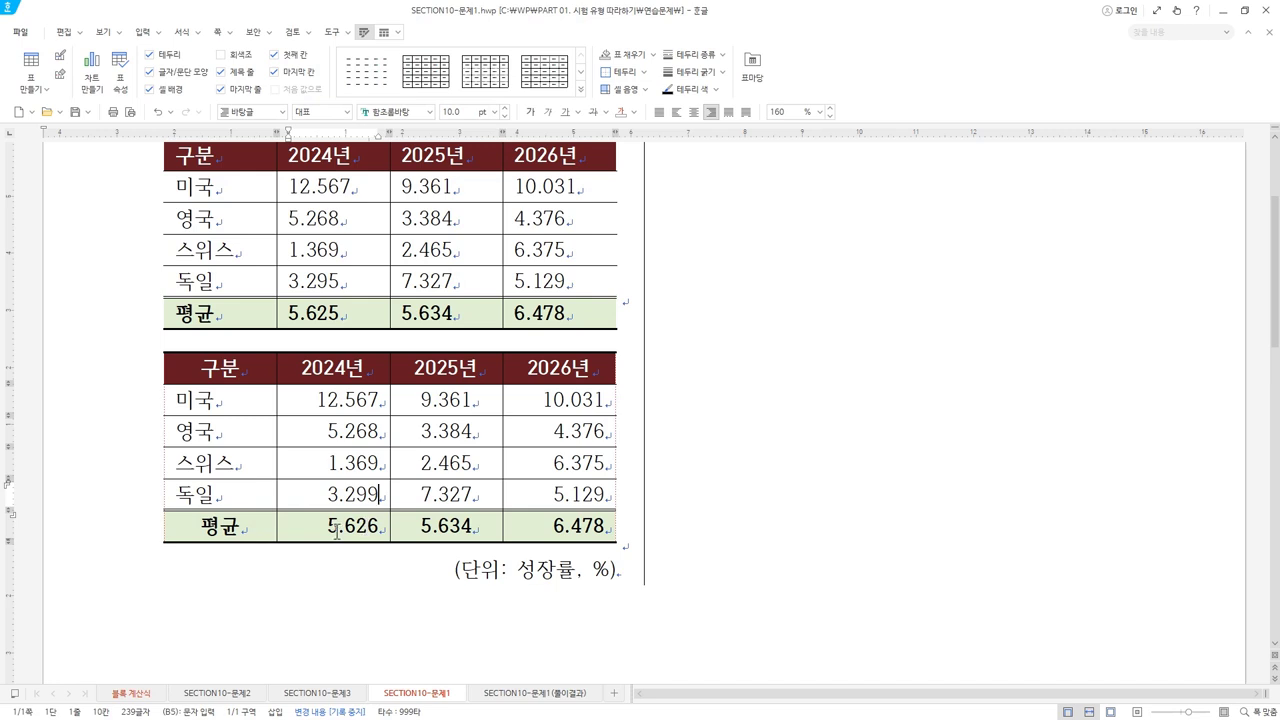
- Change the 2024년 average in the lower table to 5.63
left_click(371, 526)
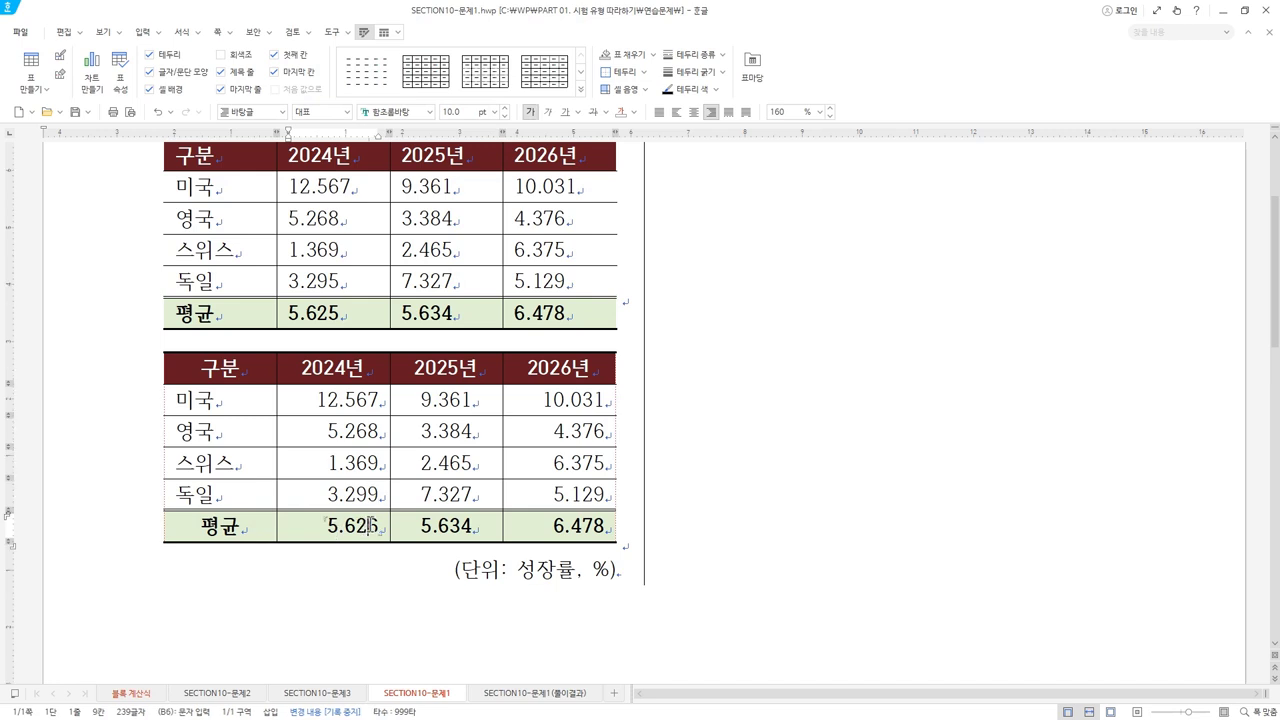
key("BackSpace")
key("Delete")
type("3")
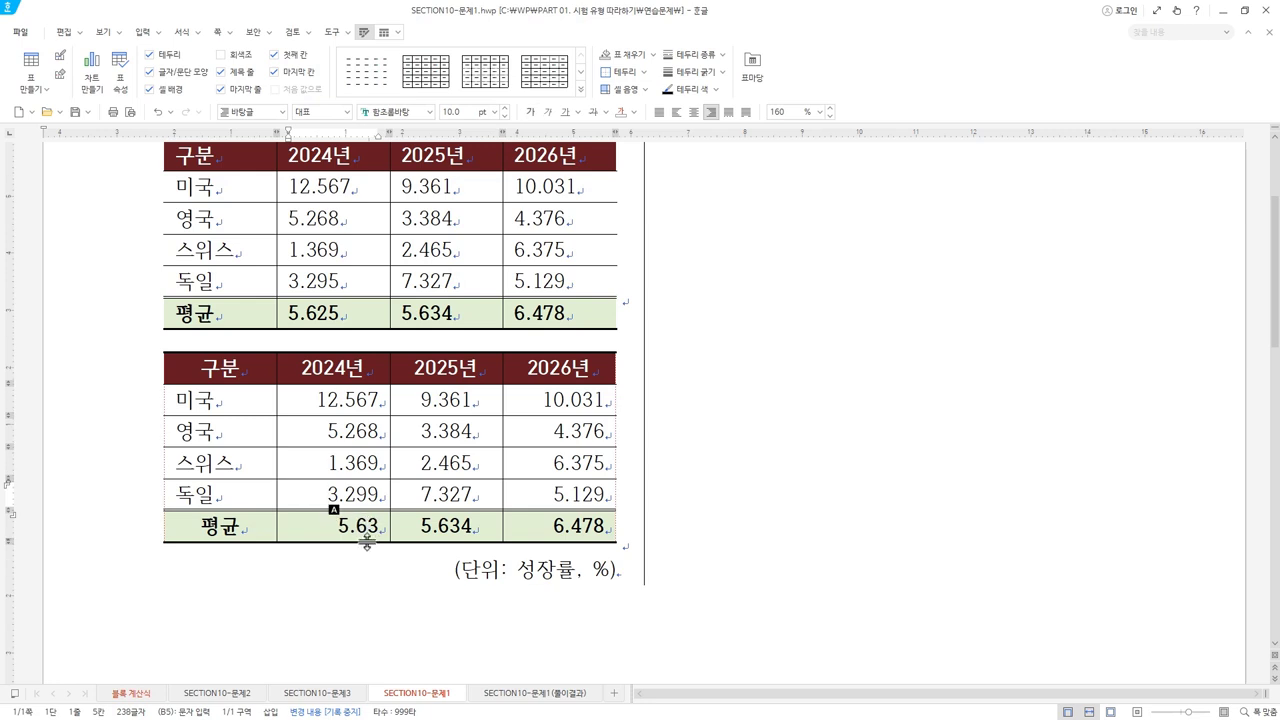
left_click(366, 528)
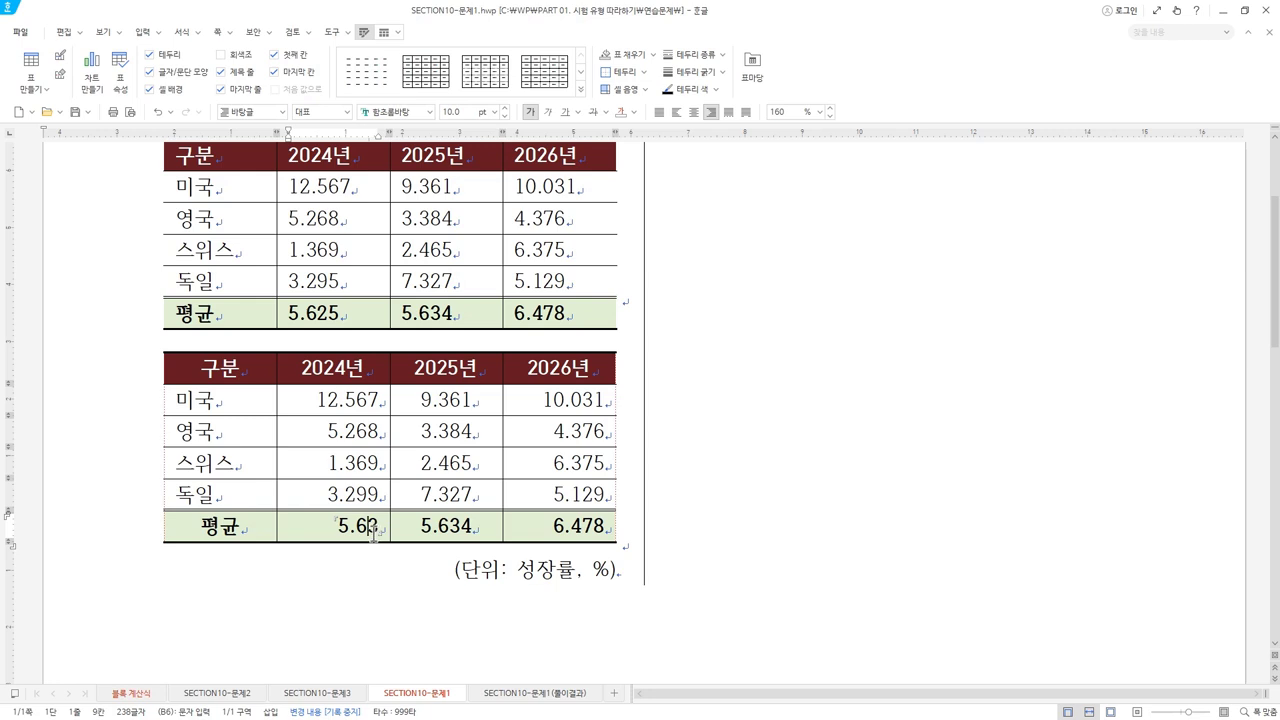
- Change the 2024년 value of 독일 in the upper table to 3.299 and check its 평균 cell
left_click_drag(338, 283, 328, 283)
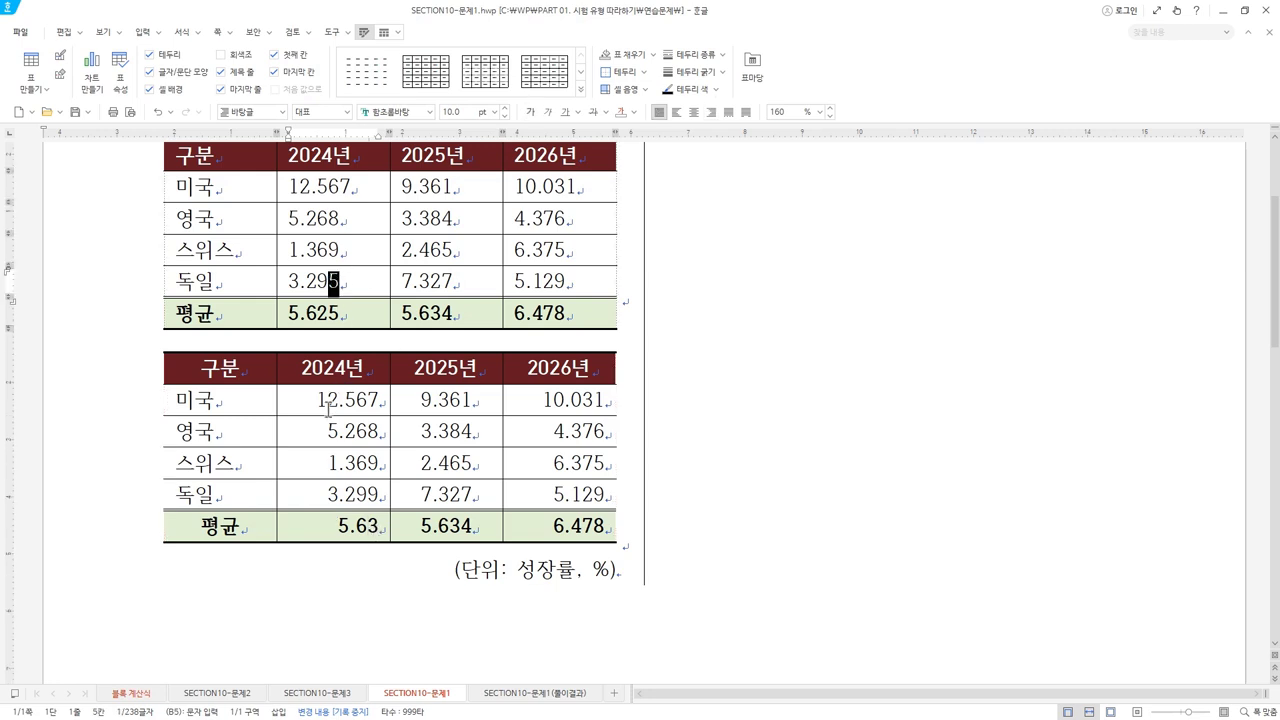
type("9")
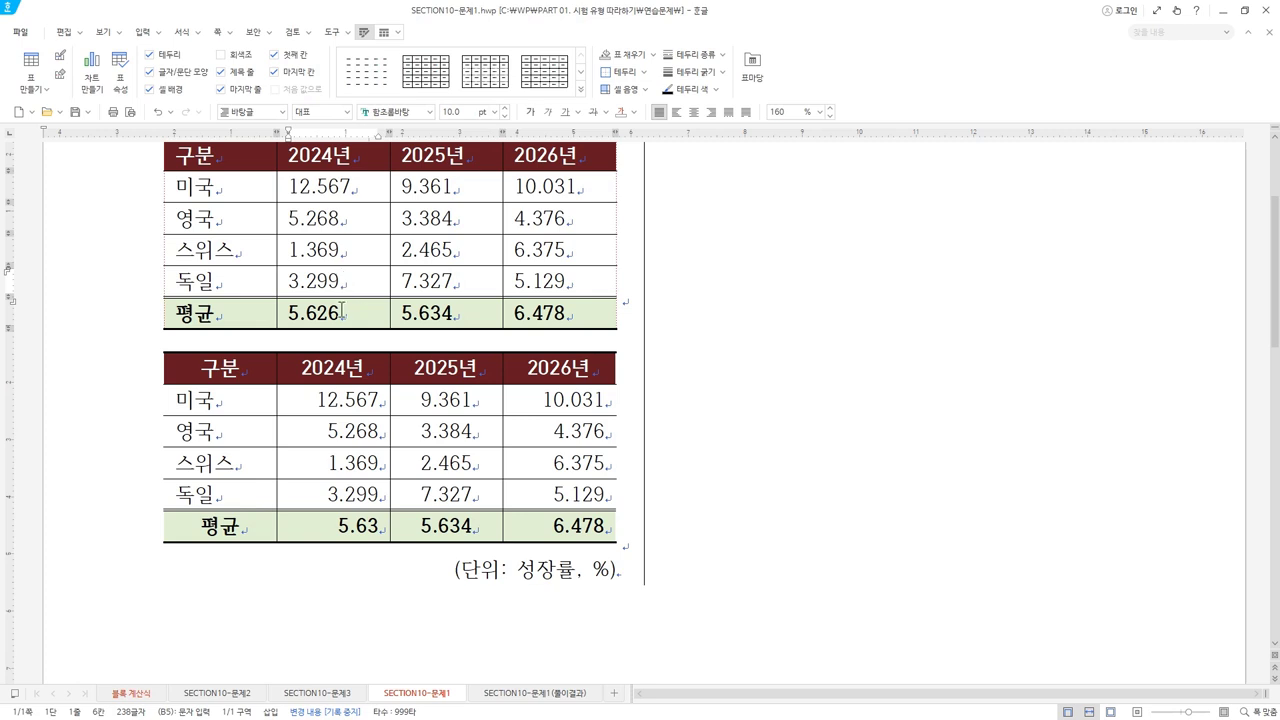
left_click(330, 315)
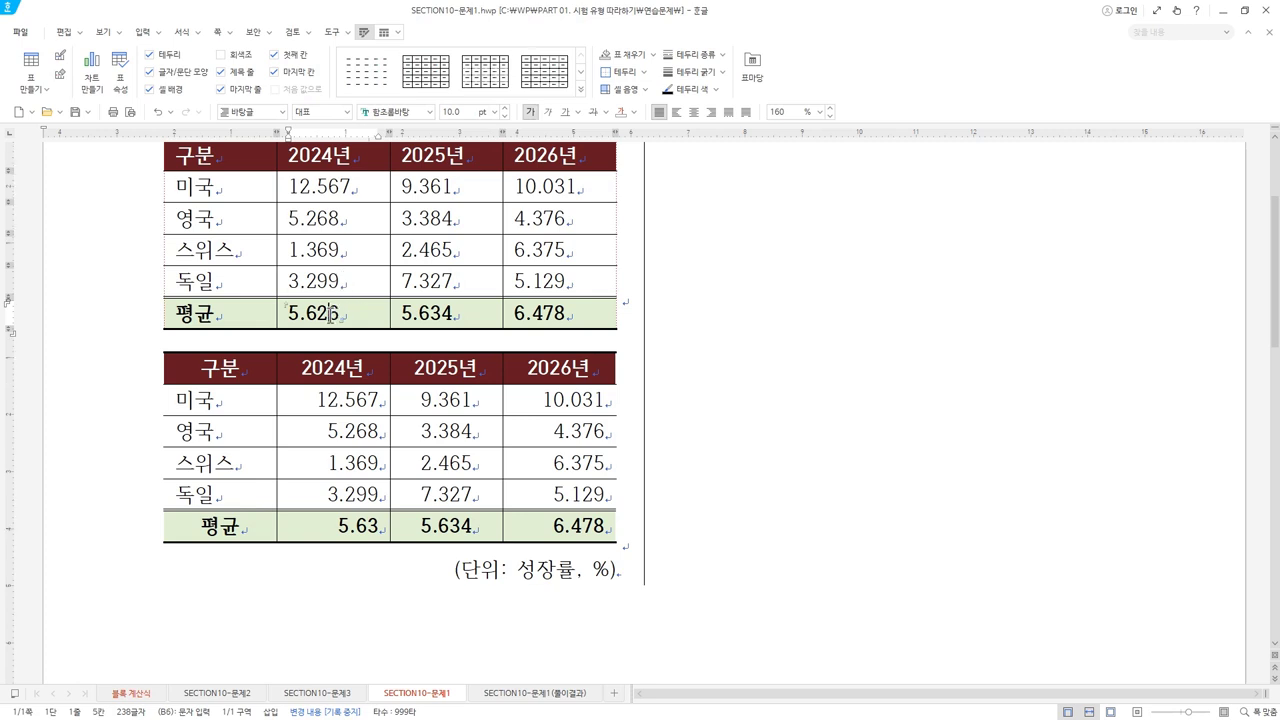
- Try the format 소수점 이하 두 자리 on the 2024년 average formula in the upper table, then undo it
right_click(330, 316)
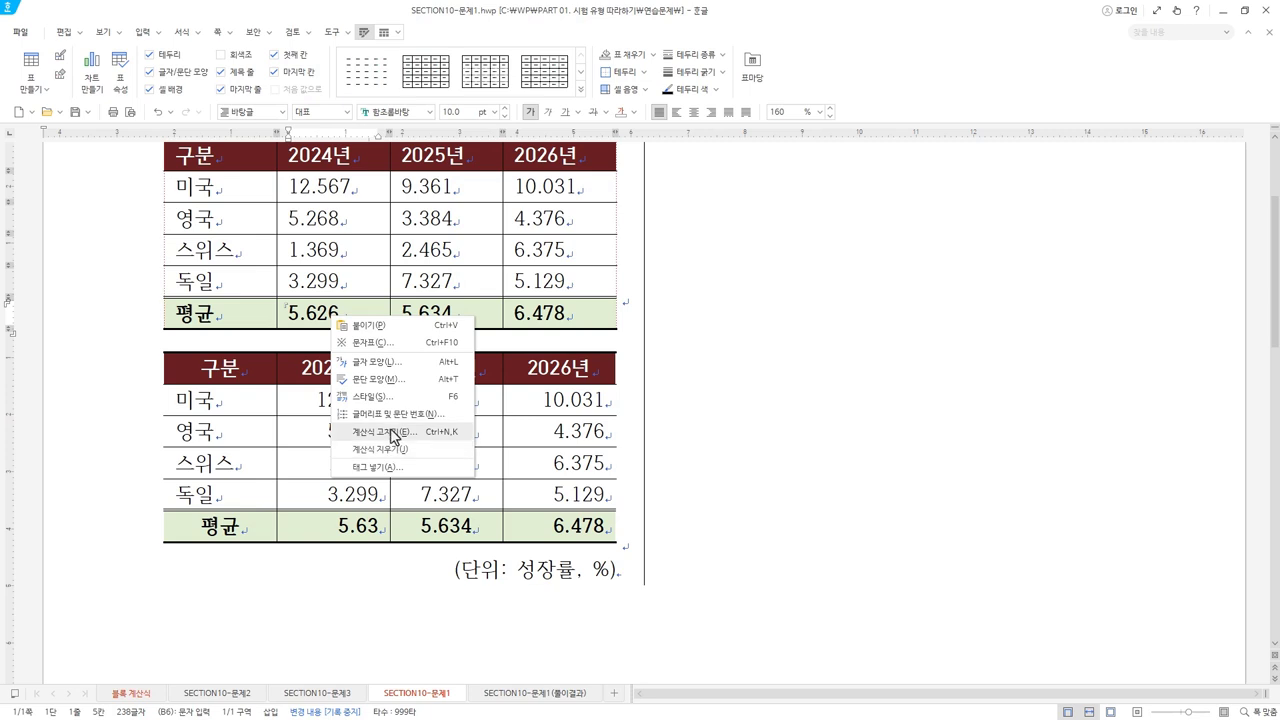
left_click(425, 428)
left_click(600, 393)
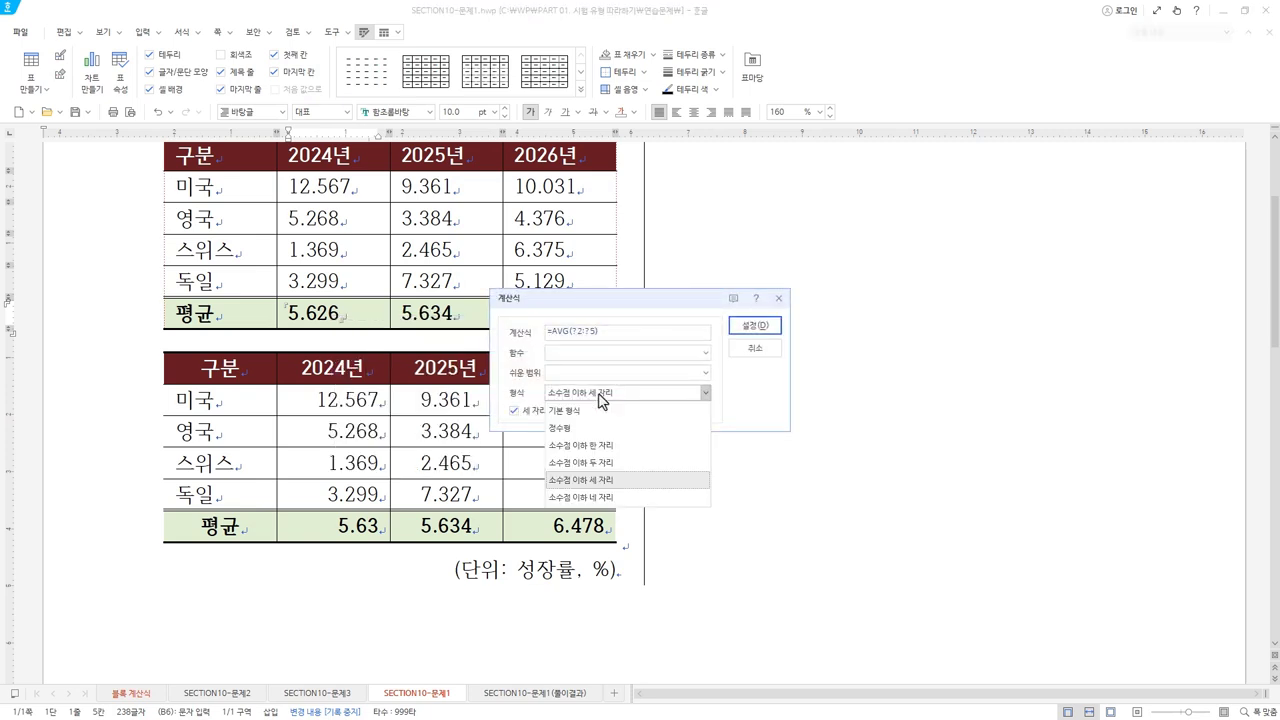
left_click(606, 463)
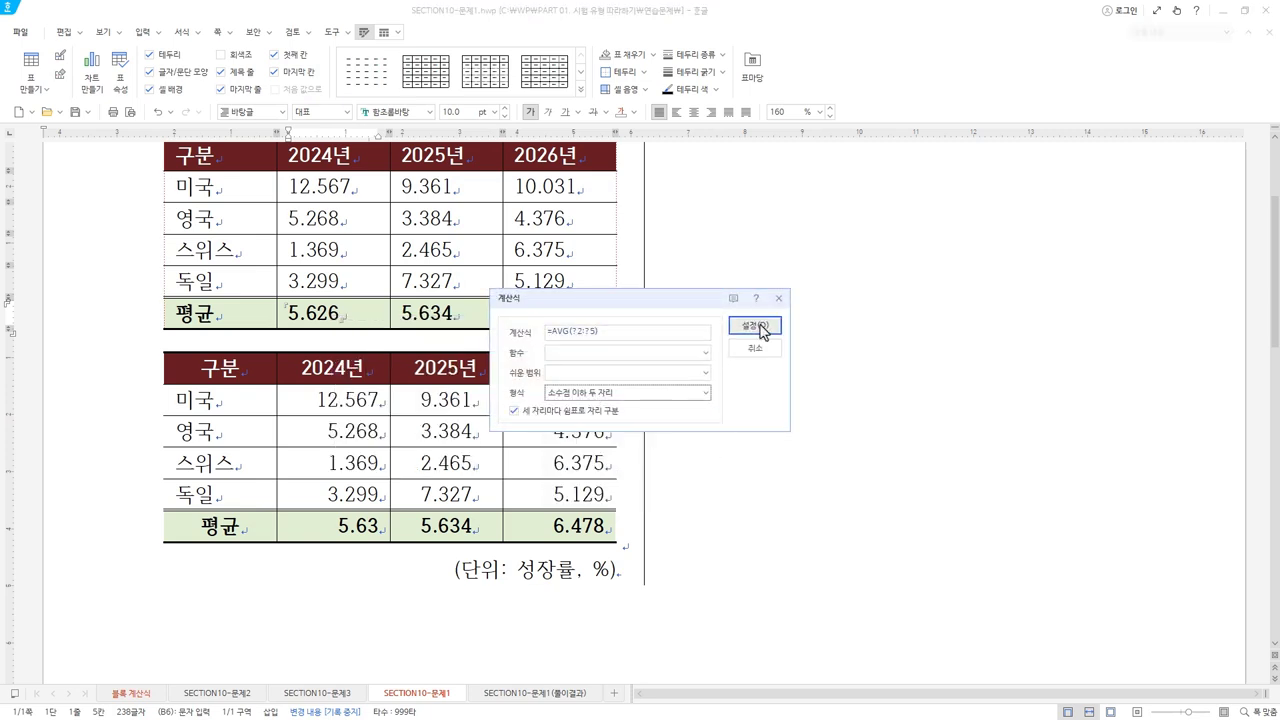
left_click(759, 327)
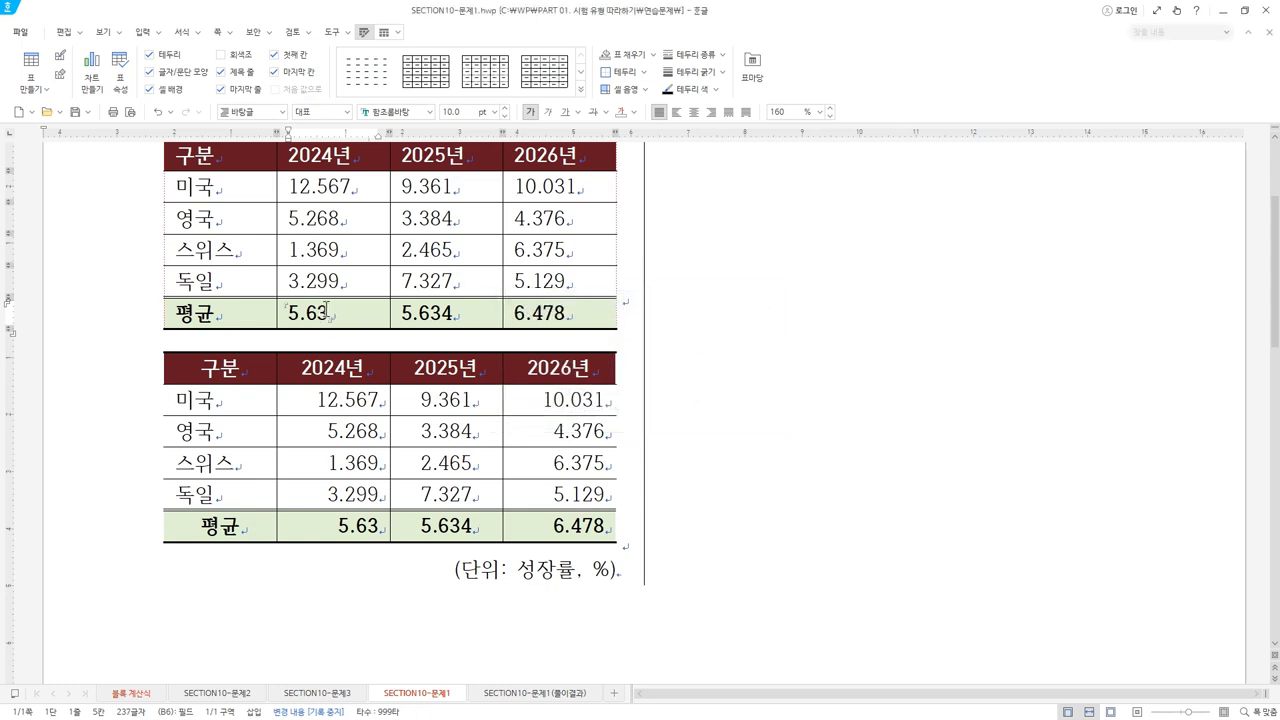
key("ctrl+z")
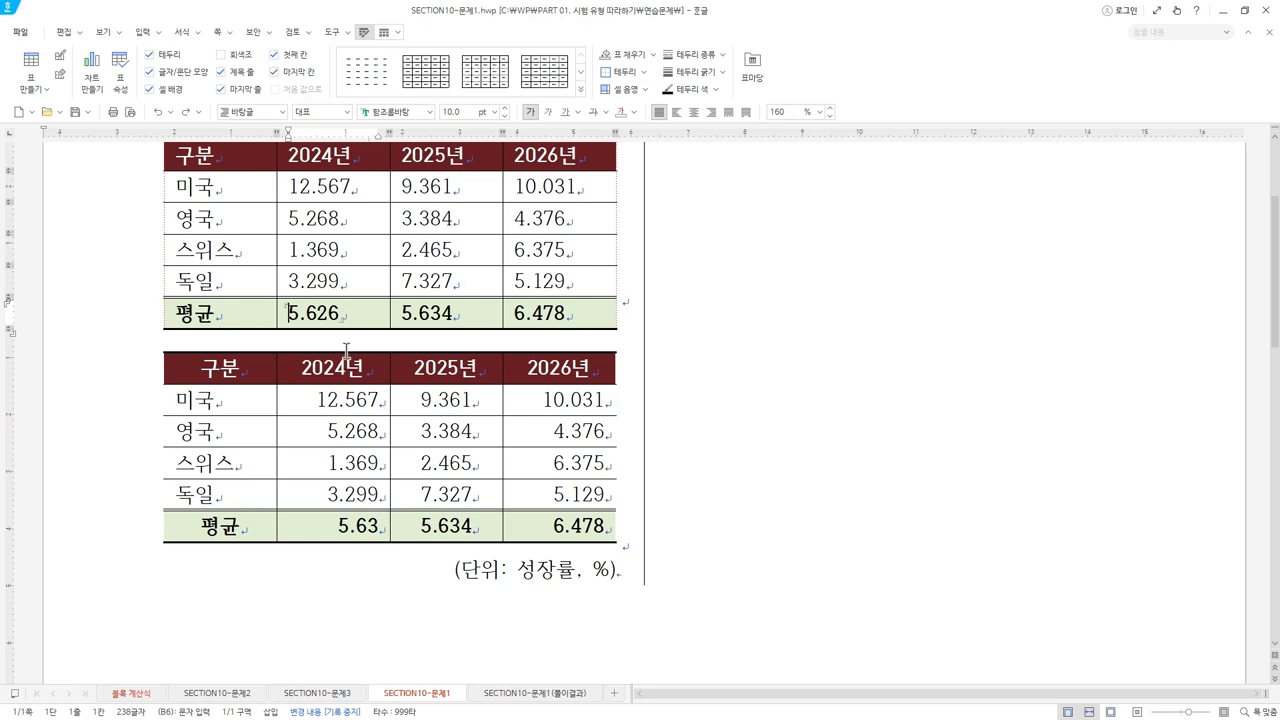
- Change the 2024년 average in the lower table to 5.62 and check the format of the upper table's 2024년 average formula
left_click(369, 527)
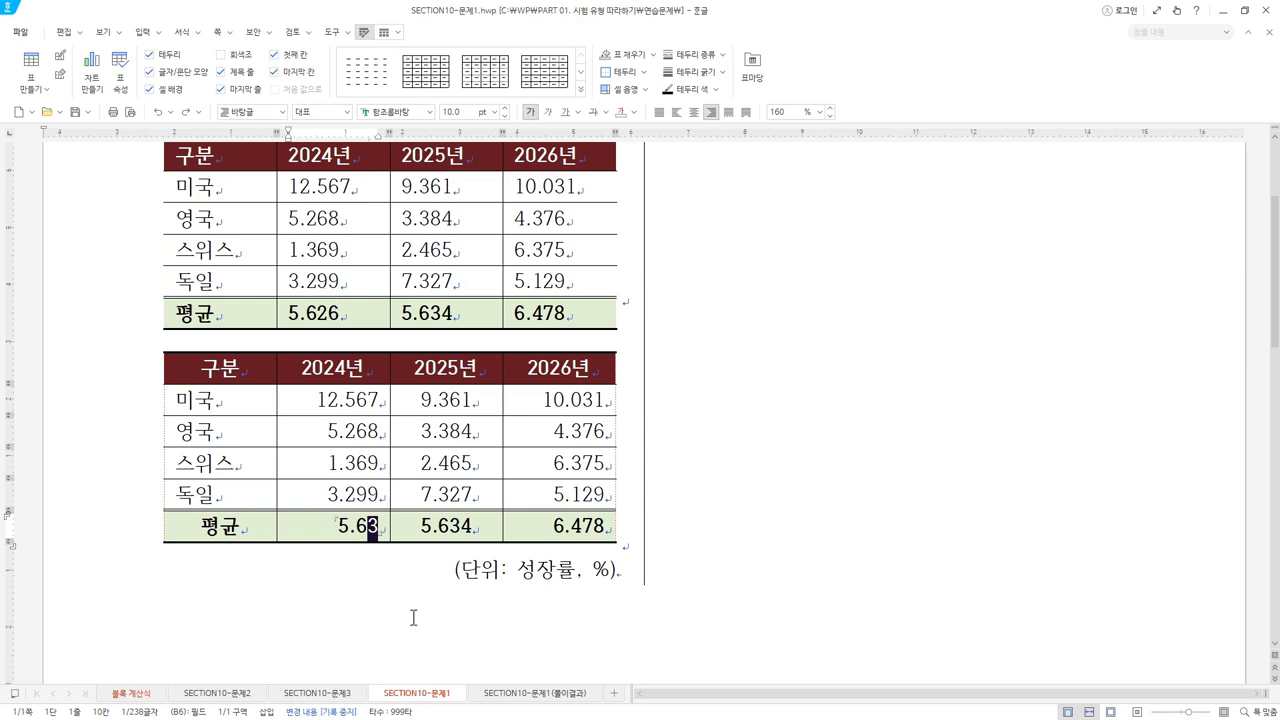
left_click(377, 494)
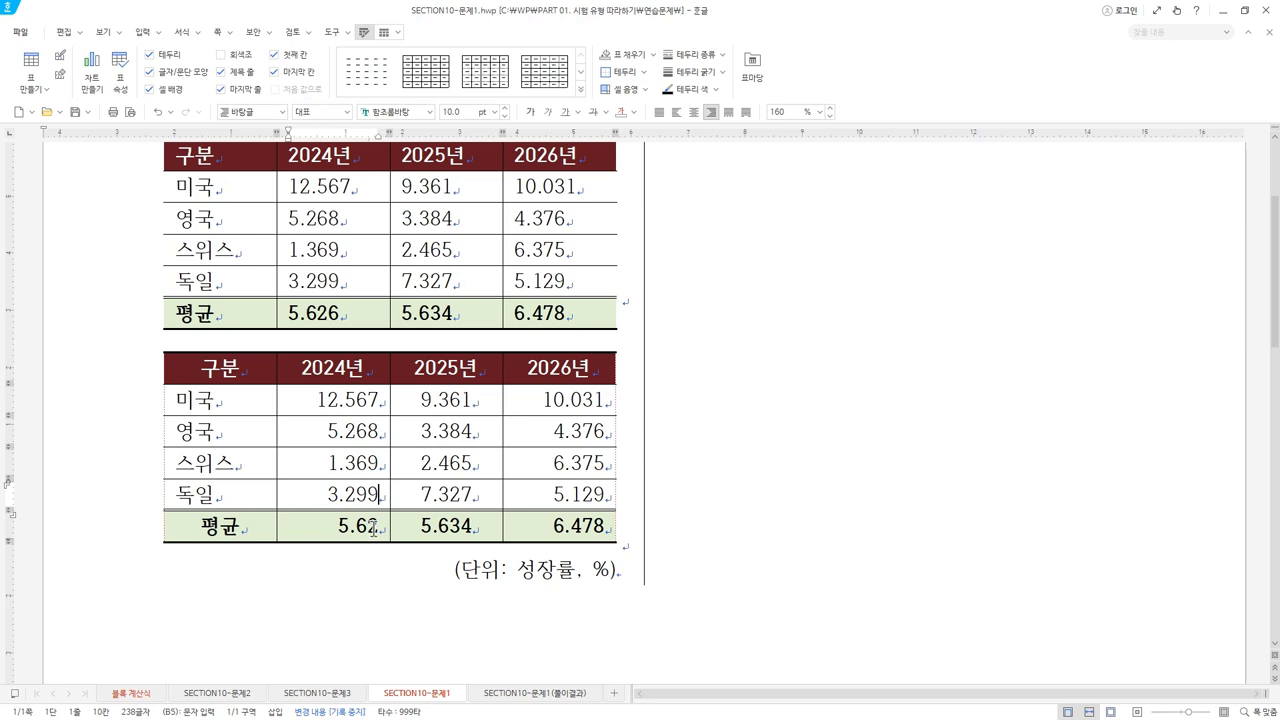
left_click(330, 313)
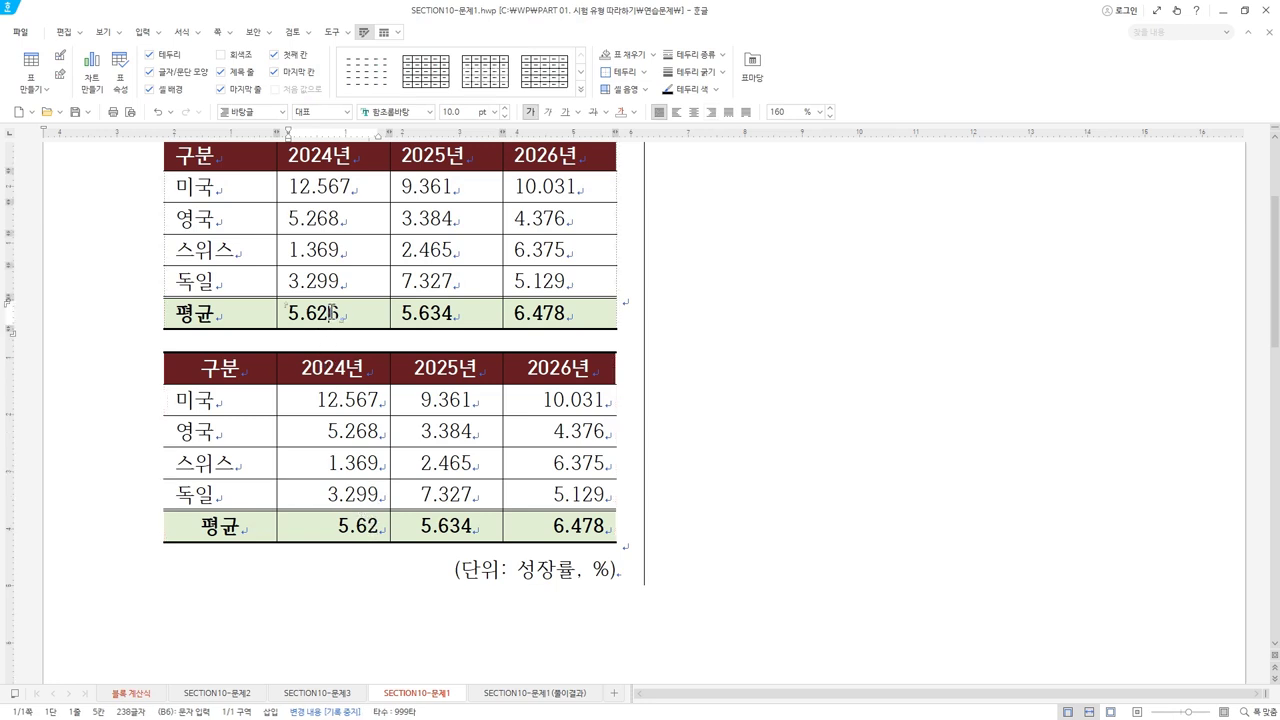
right_click(327, 311)
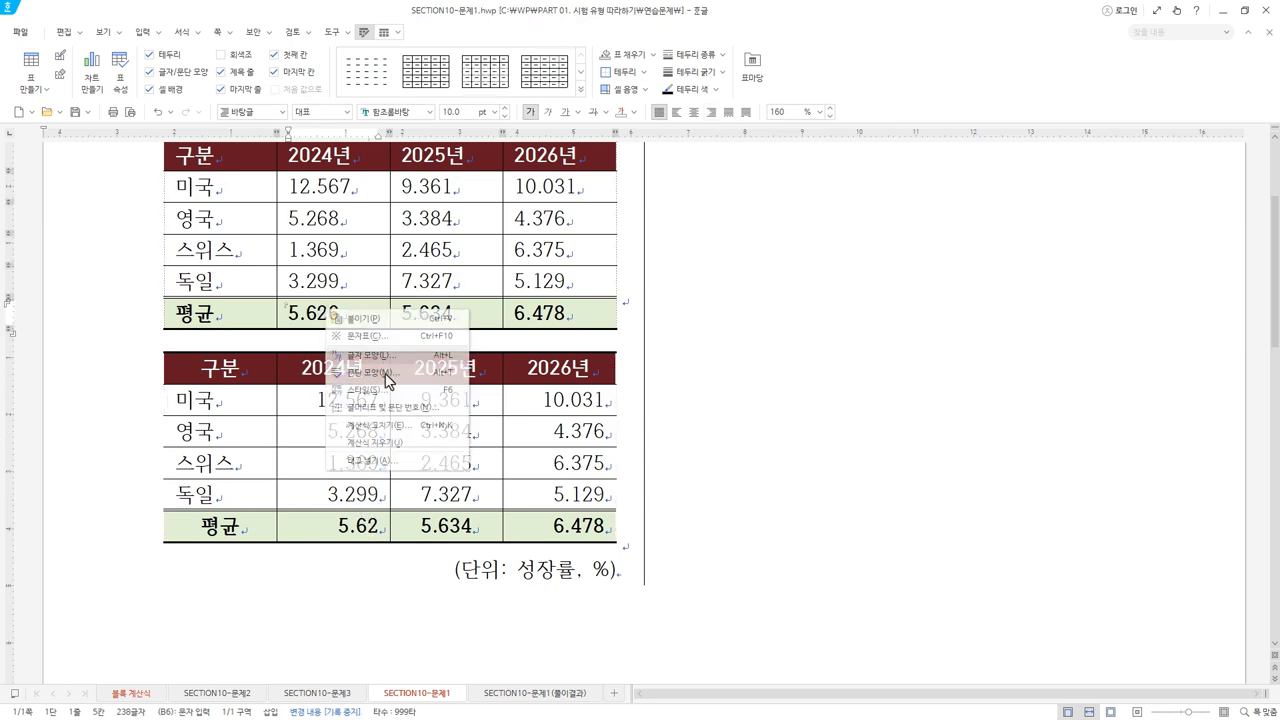
left_click(391, 427)
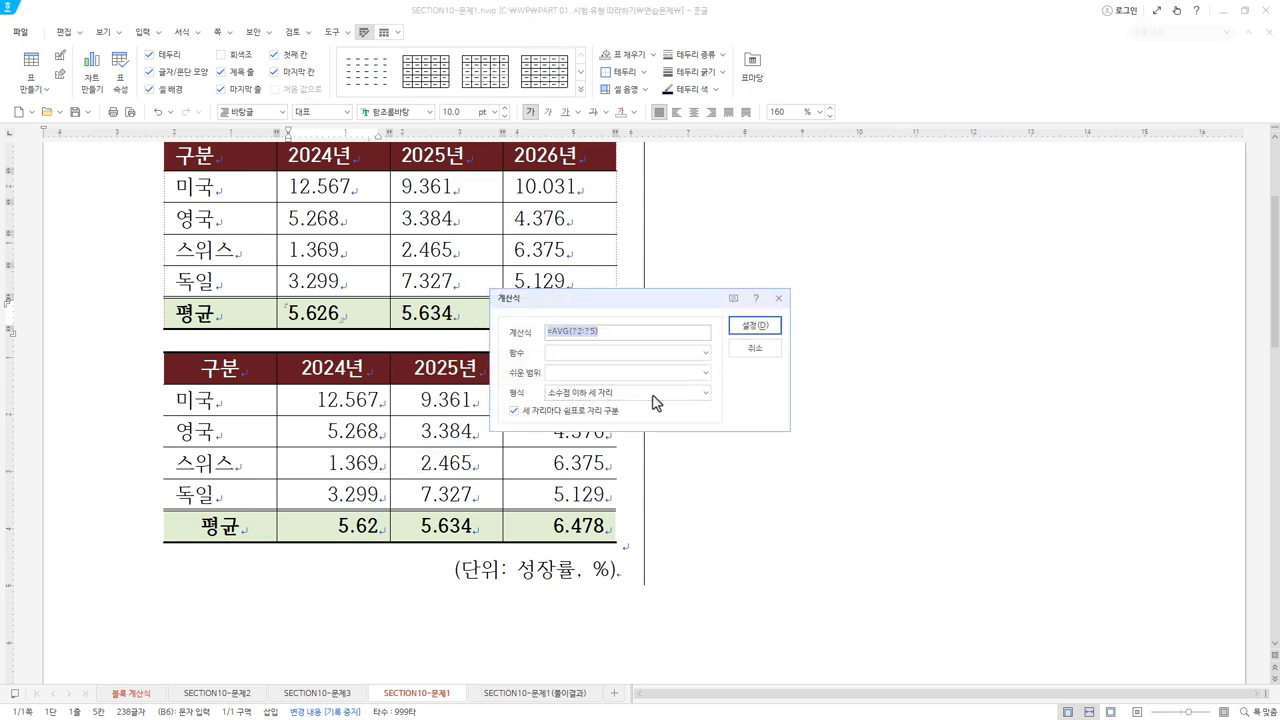
left_click(756, 351)
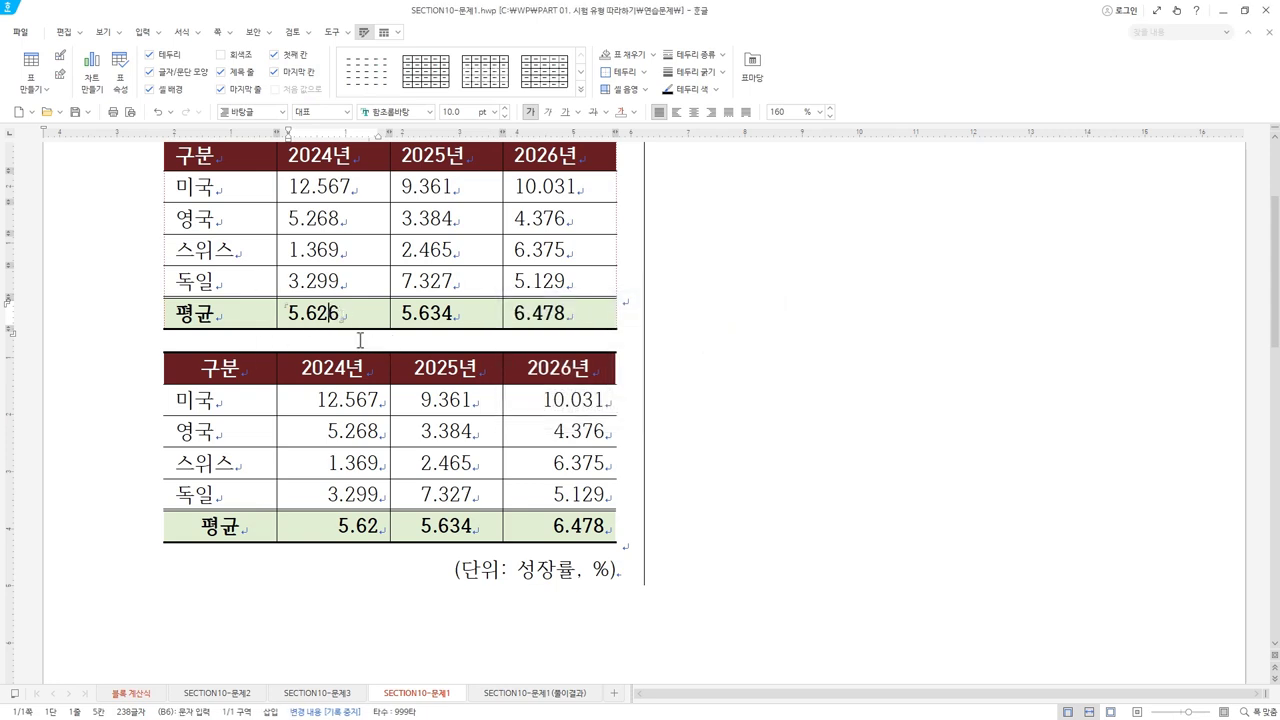
- Shorten the 2024년 average in the upper table to 5.62 by removing its last digit
key("BackSpace")
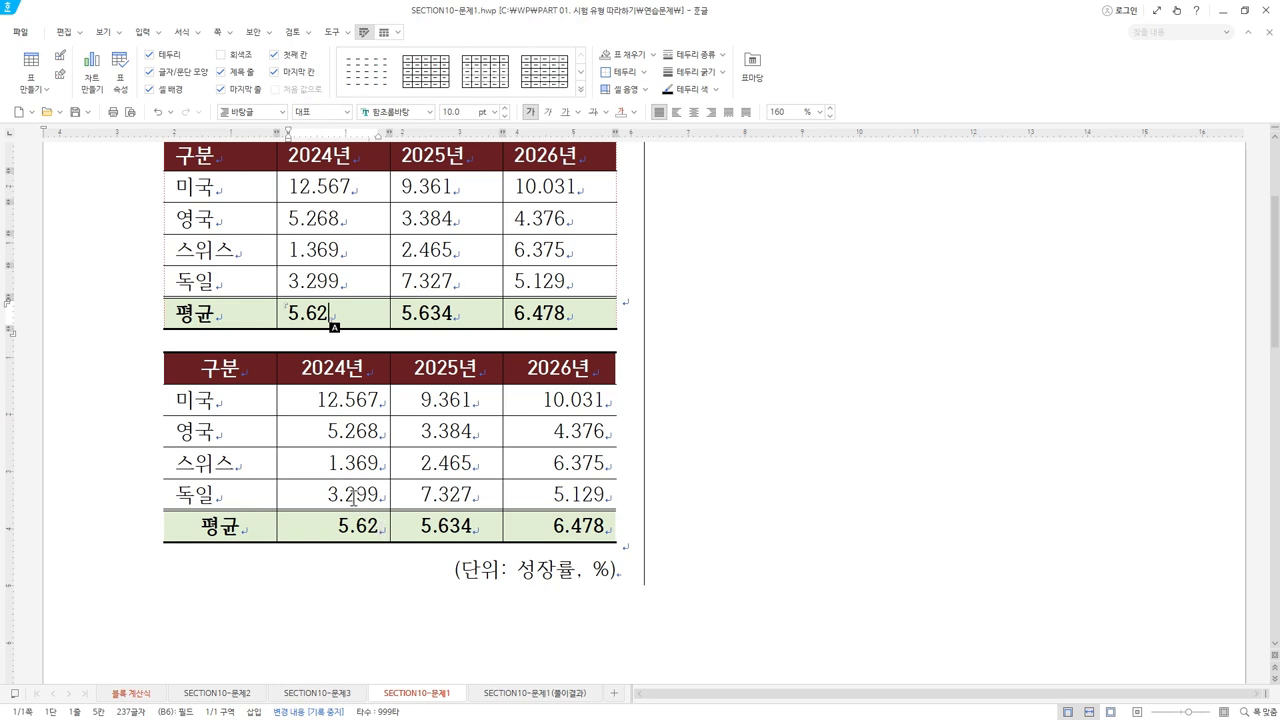
type("6")
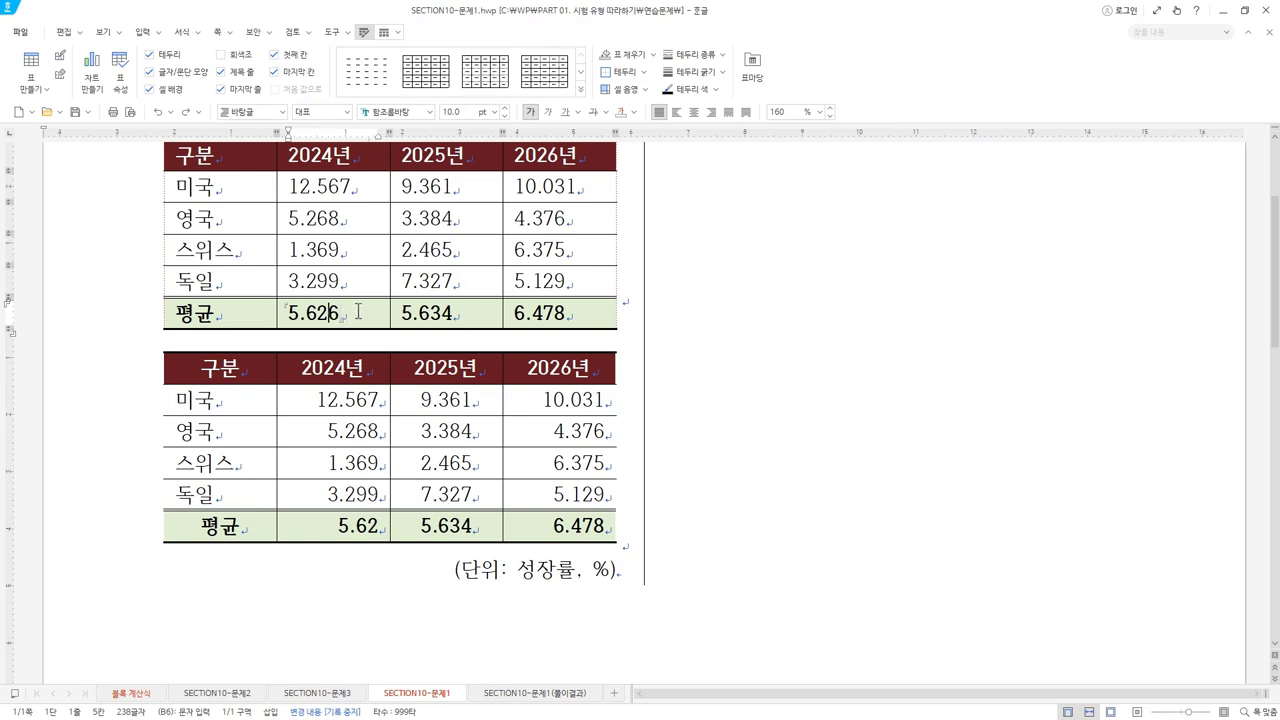
key("Delete")
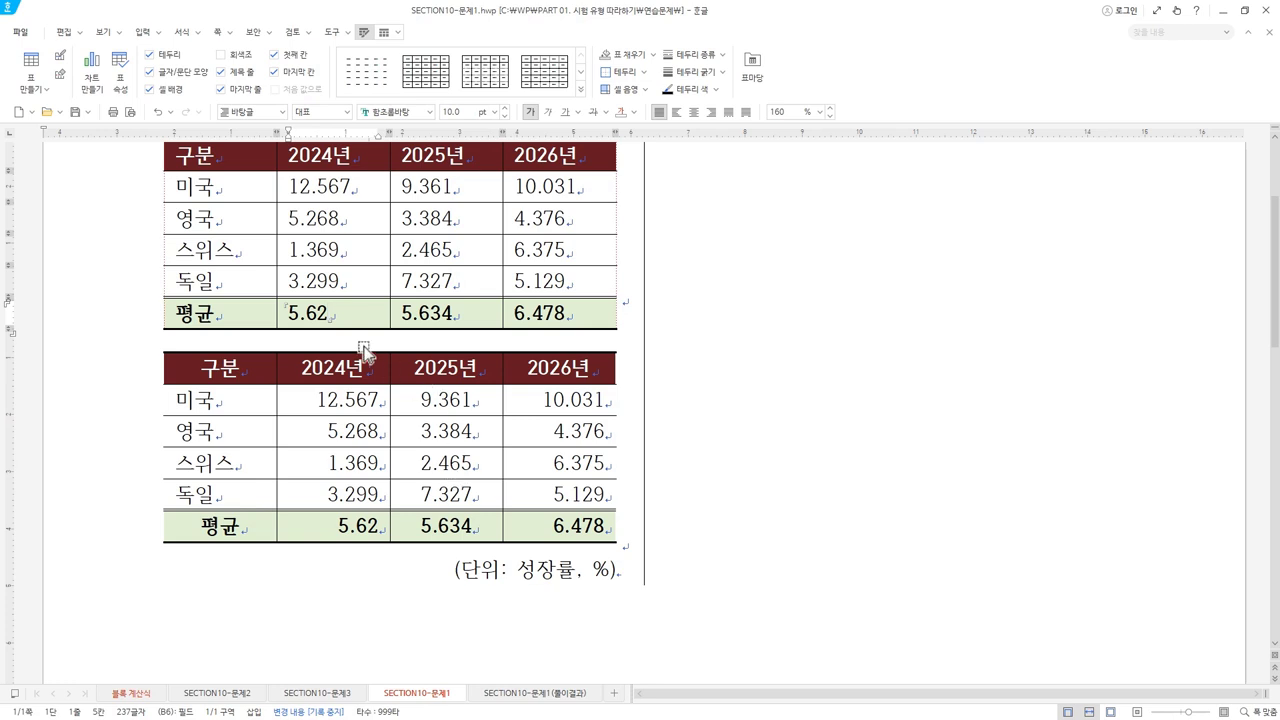
- Erase the formula field of the upper table's 2024년 average, check the cell's available commands, and undo the erasure
key("Delete")
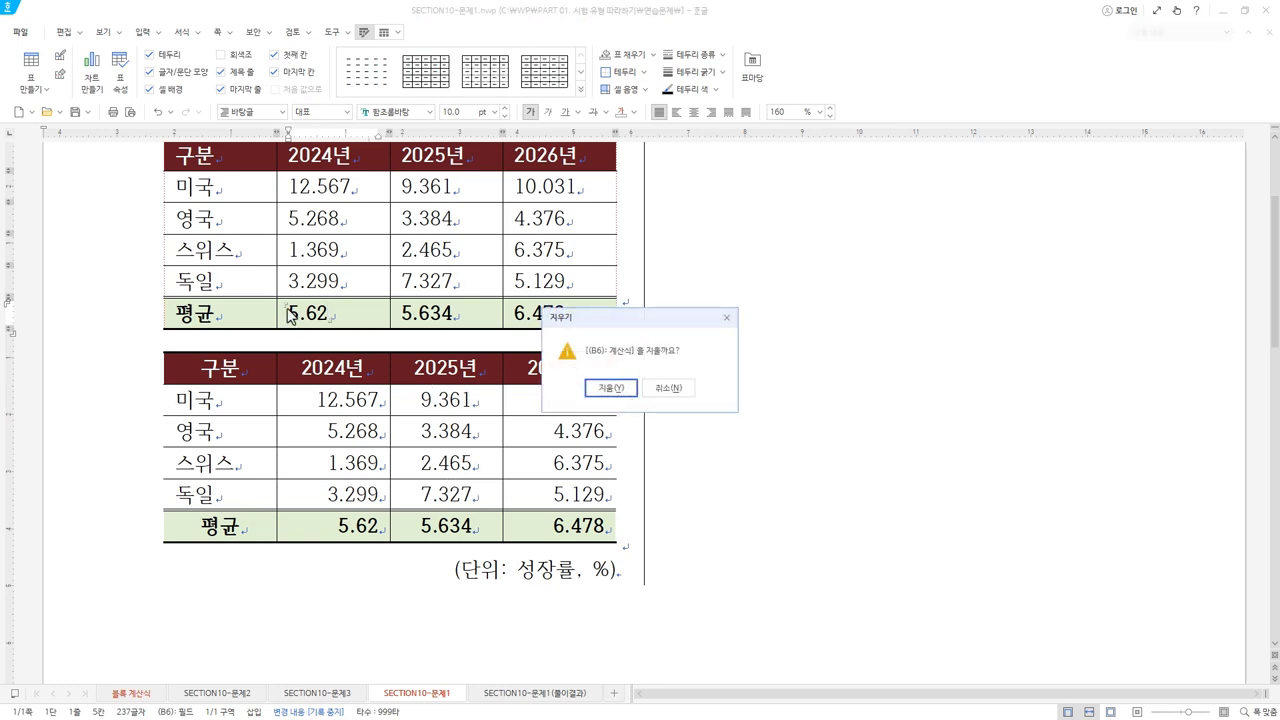
left_click(607, 389)
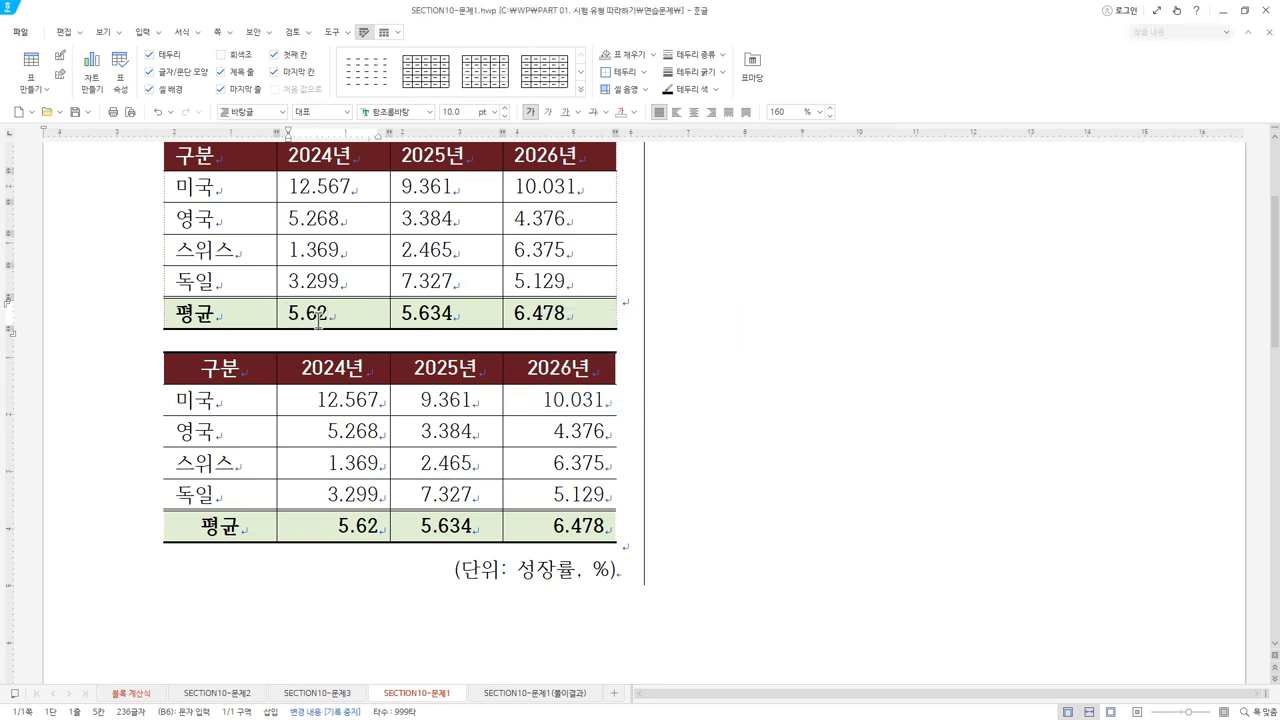
right_click(317, 313)
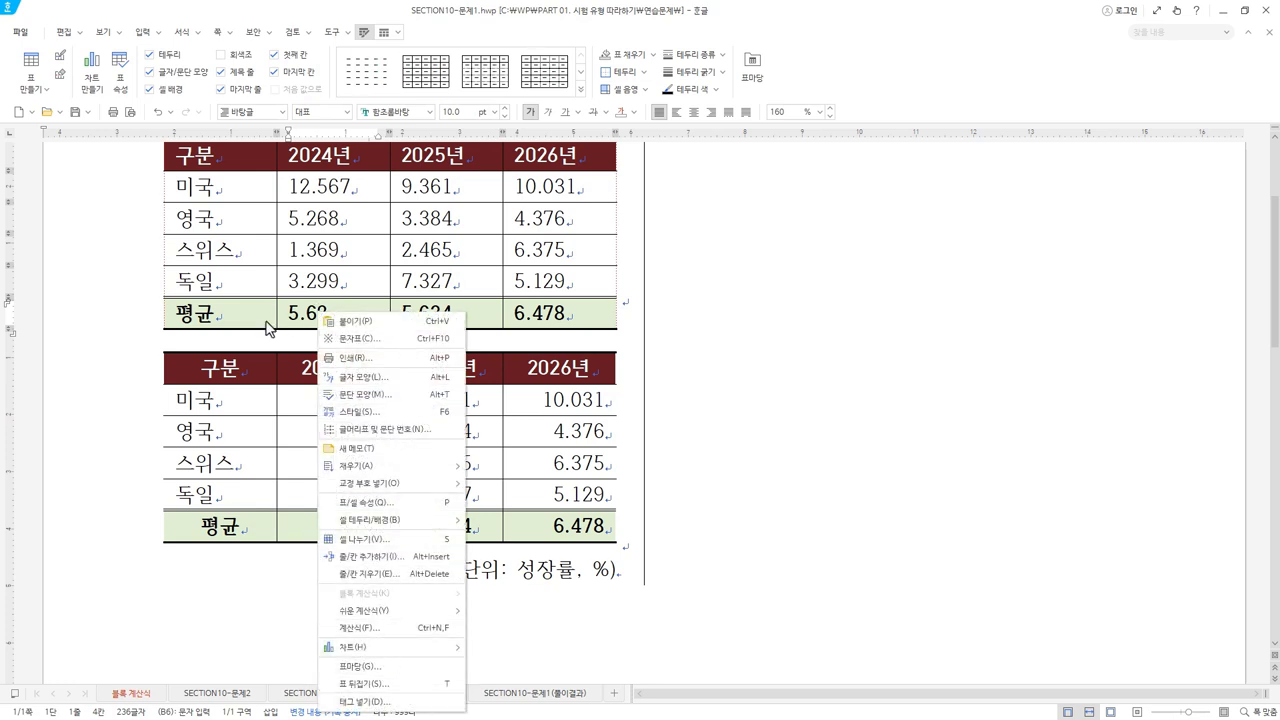
left_click(298, 312)
left_click(156, 112)
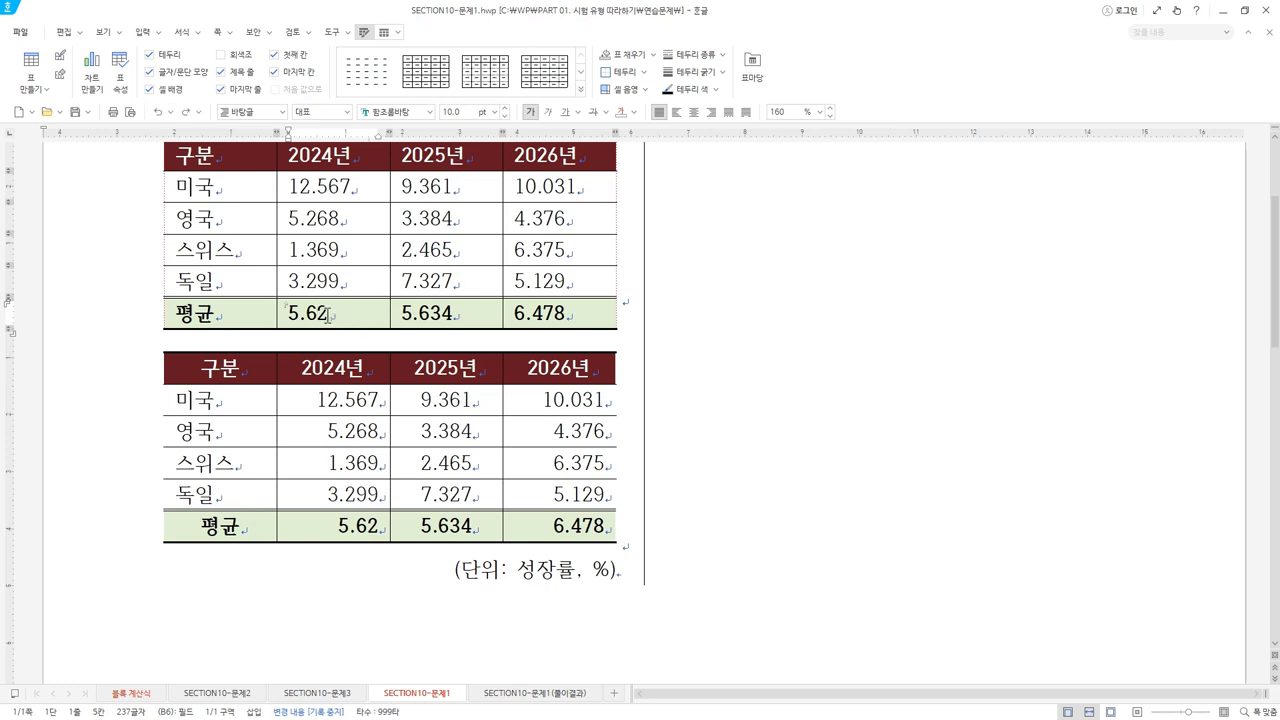
- Shorten the 2025년 averages in the lower and upper tables to 5.63
left_click(442, 312)
left_click(471, 525)
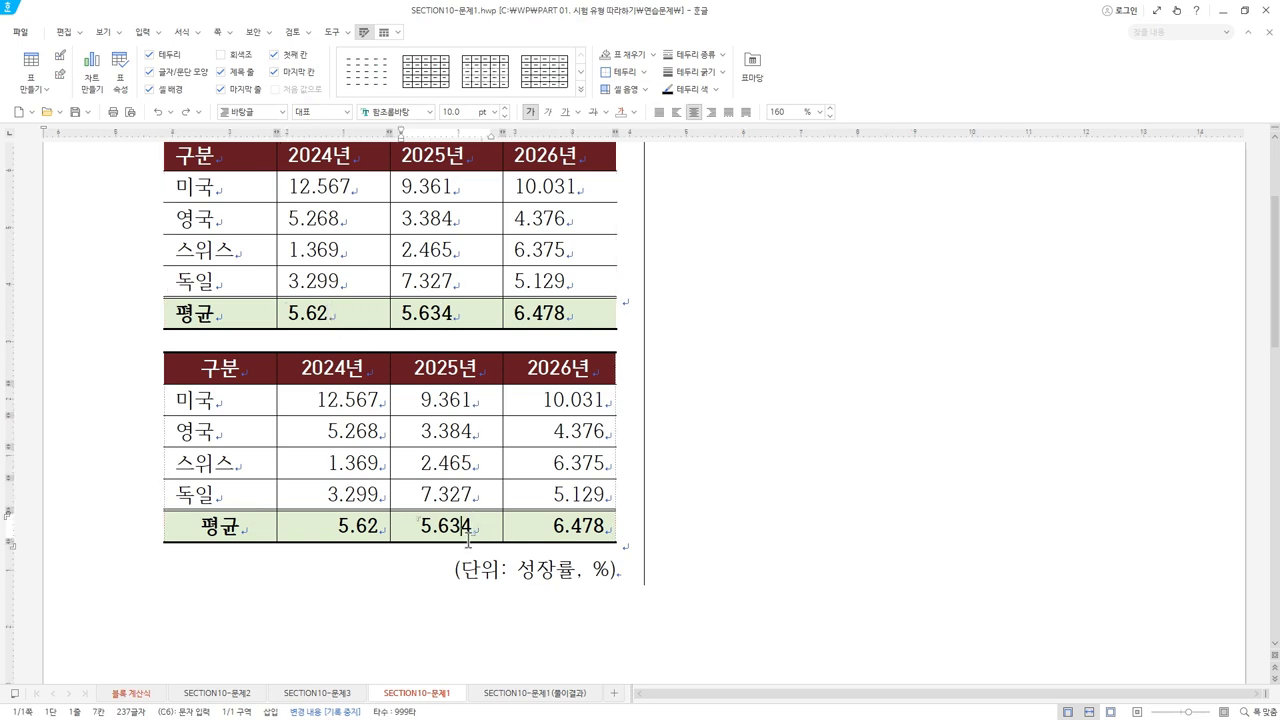
key("BackSpace")
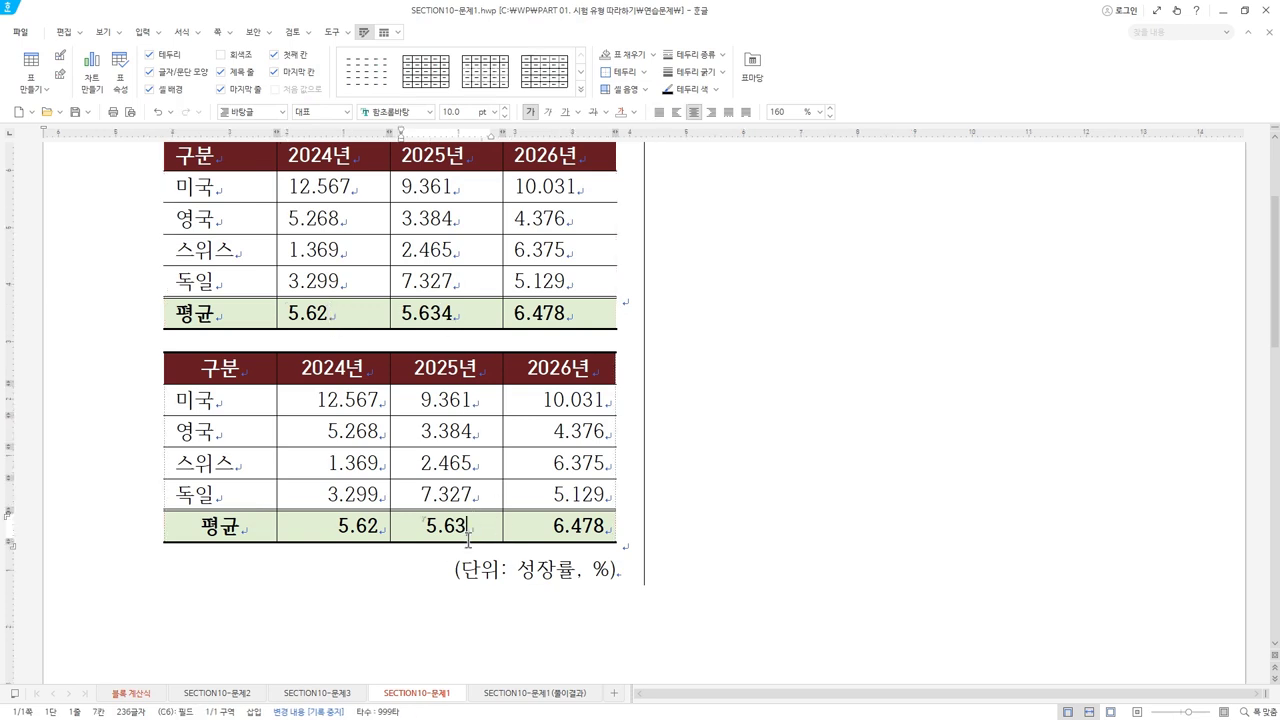
left_click(445, 312)
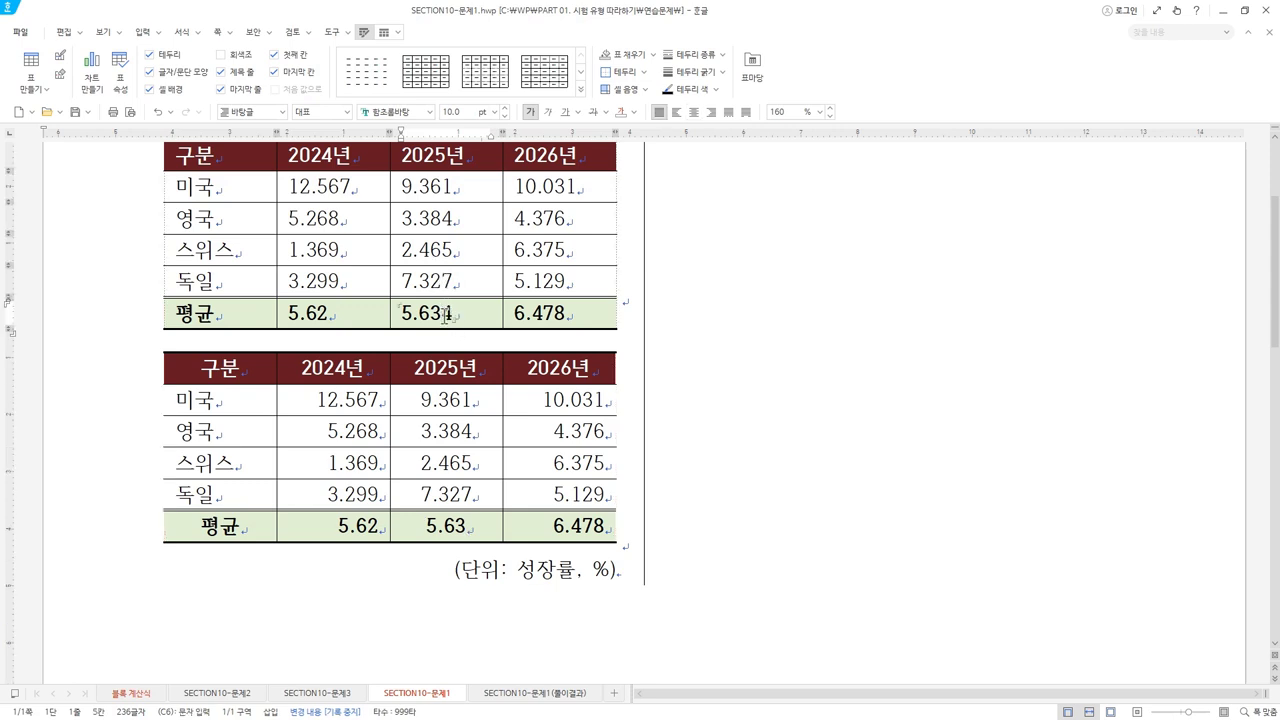
key("BackSpace")
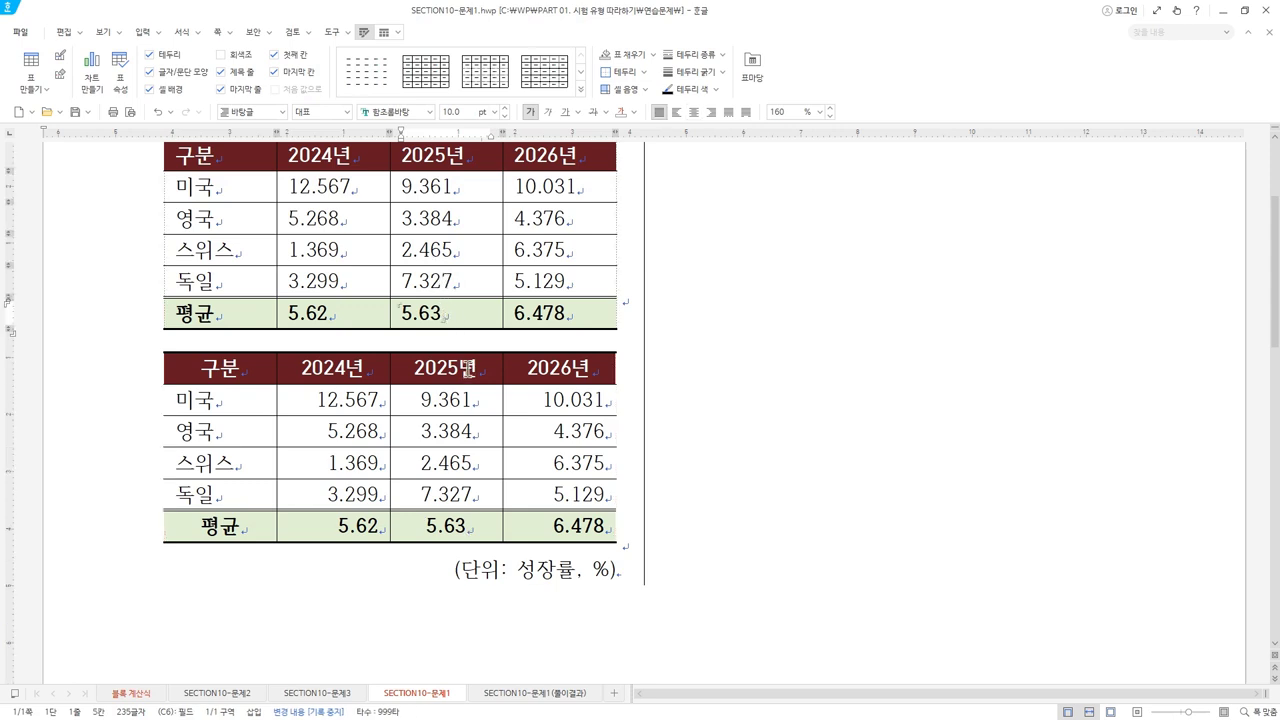
- Shorten the 2025년 averages in both tables to one decimal place, 5.6
left_click(464, 521)
key("BackSpace")
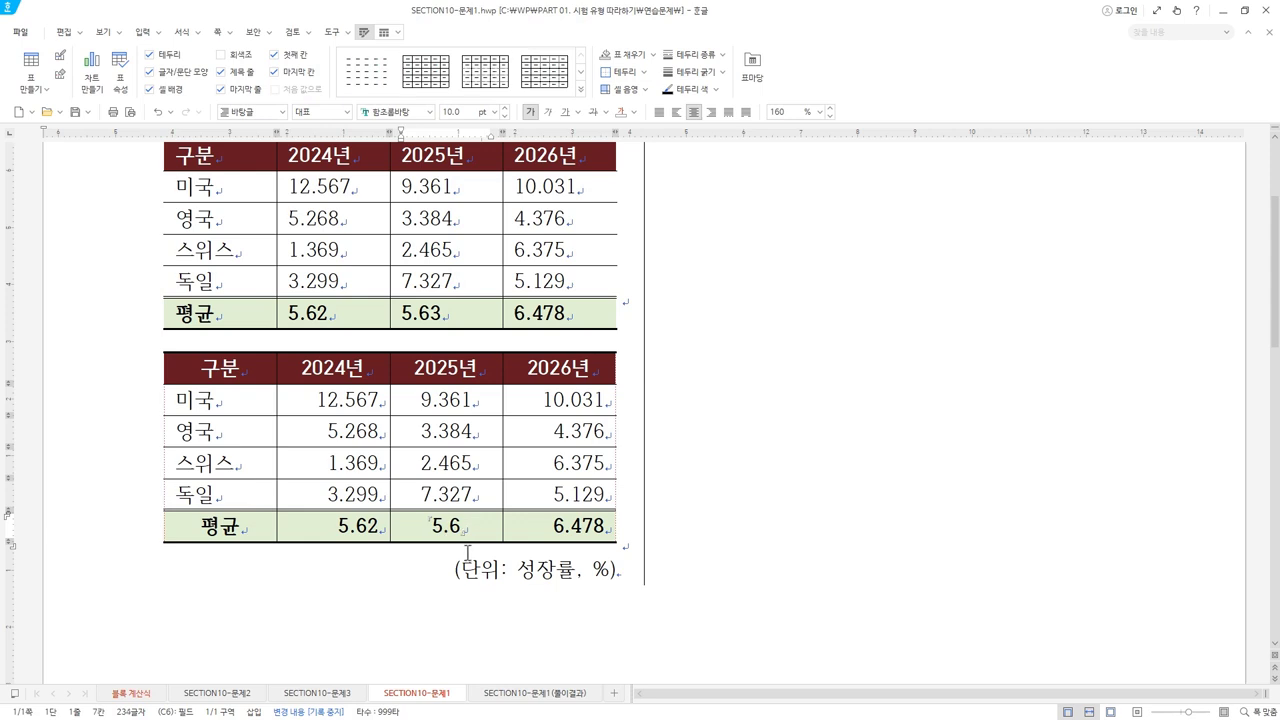
left_click(424, 313)
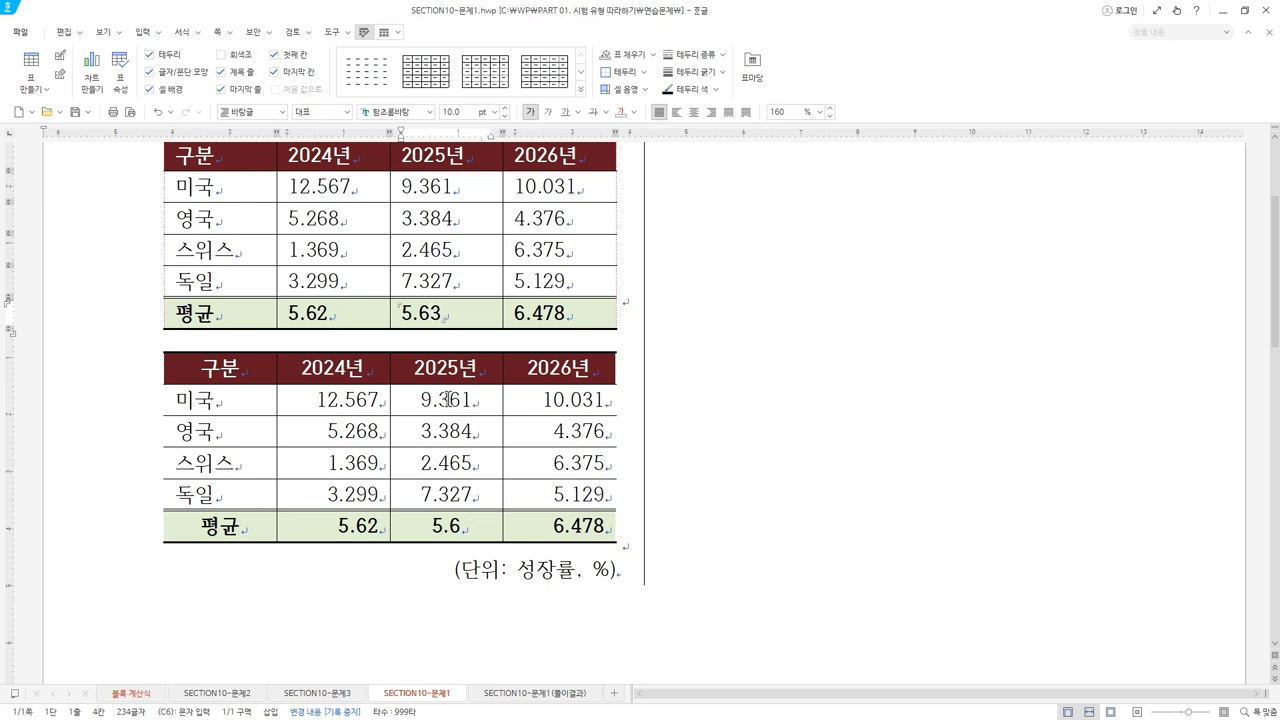
key("BackSpace")
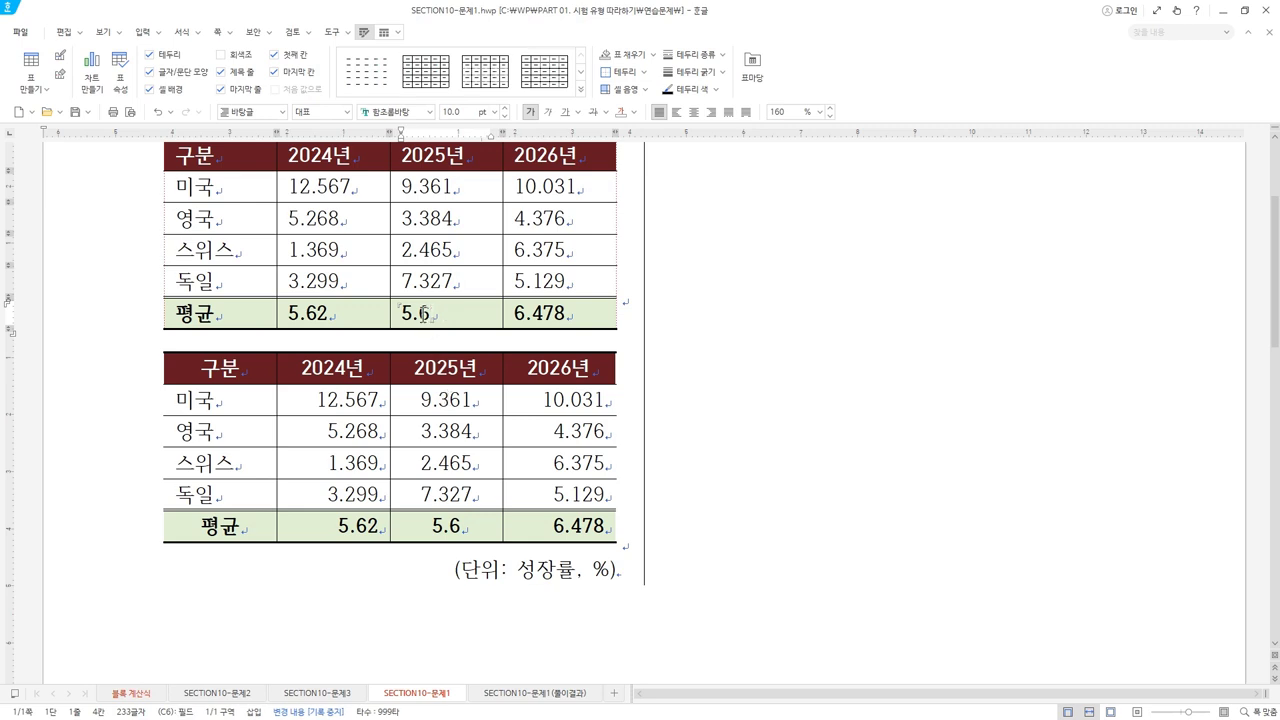
- Change the 2025년 average to 5.7 in the lower table and to 5.66 in the upper table
left_click(457, 527)
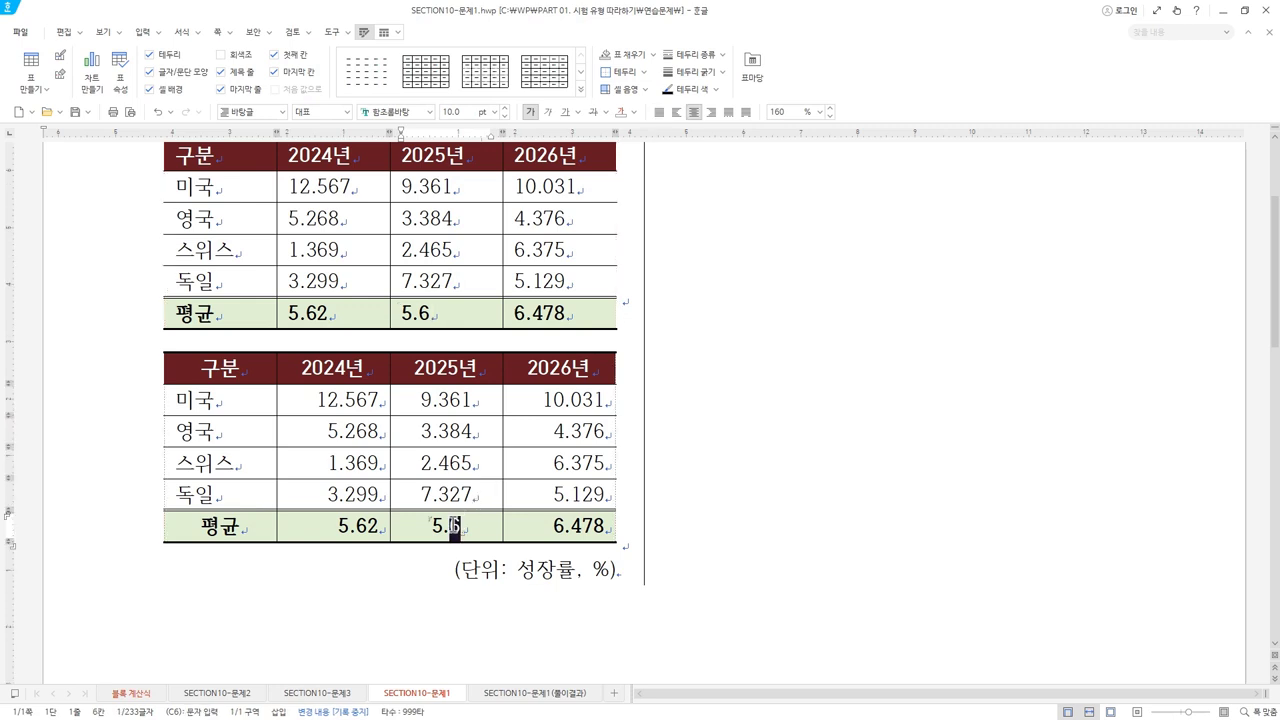
type("7")
left_click(428, 313)
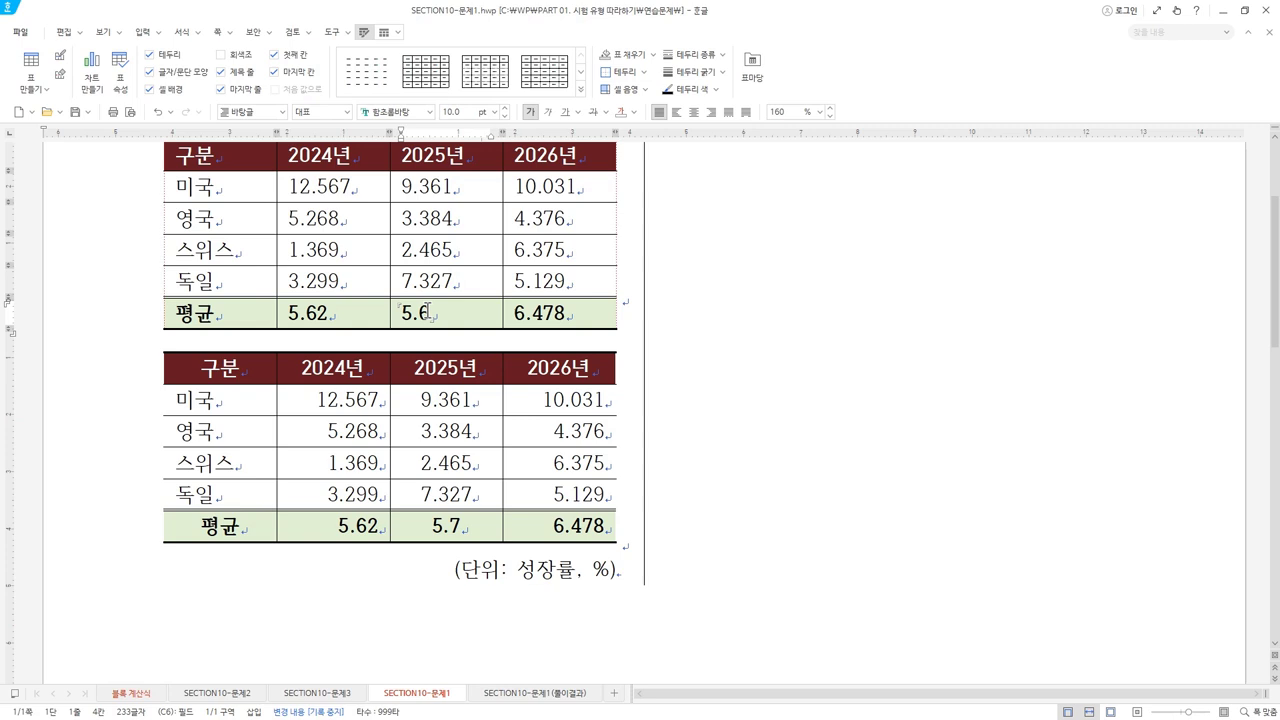
type("6")
- Check the format choices of the upper table's 2025년 average formula without changing them, and highlight the average's last digit
right_click(437, 313)
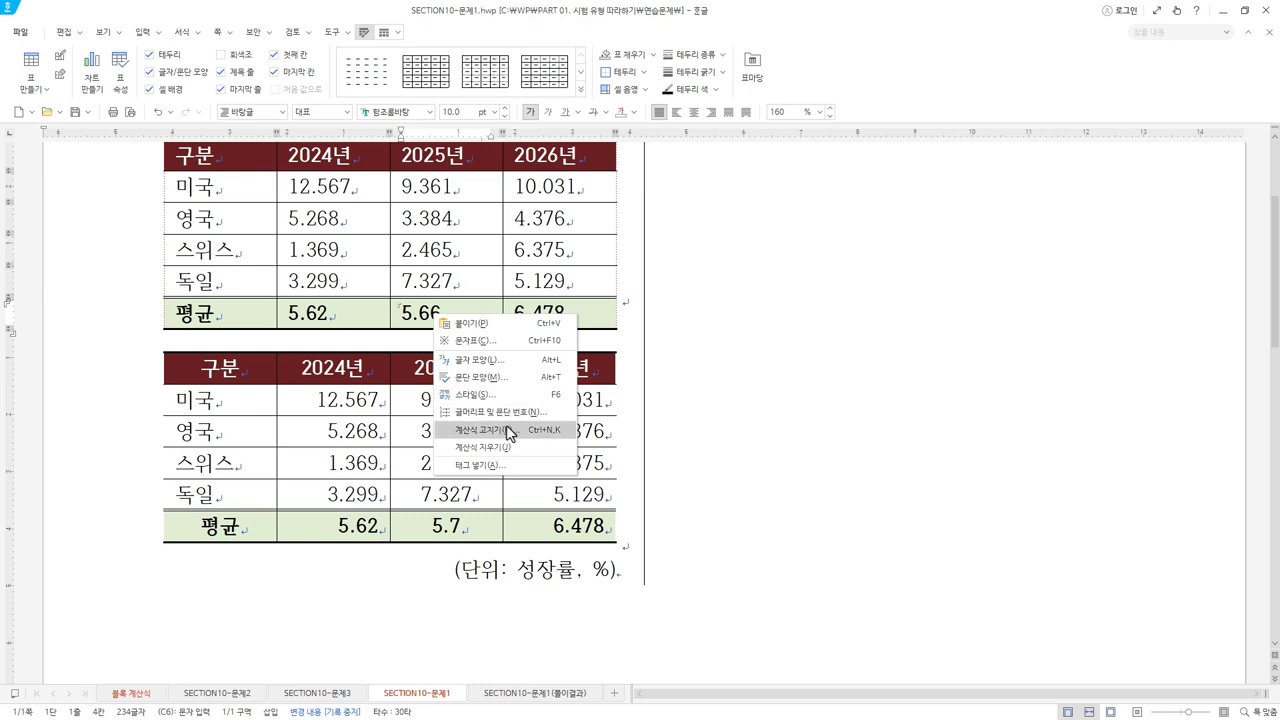
left_click(502, 430)
left_click(617, 393)
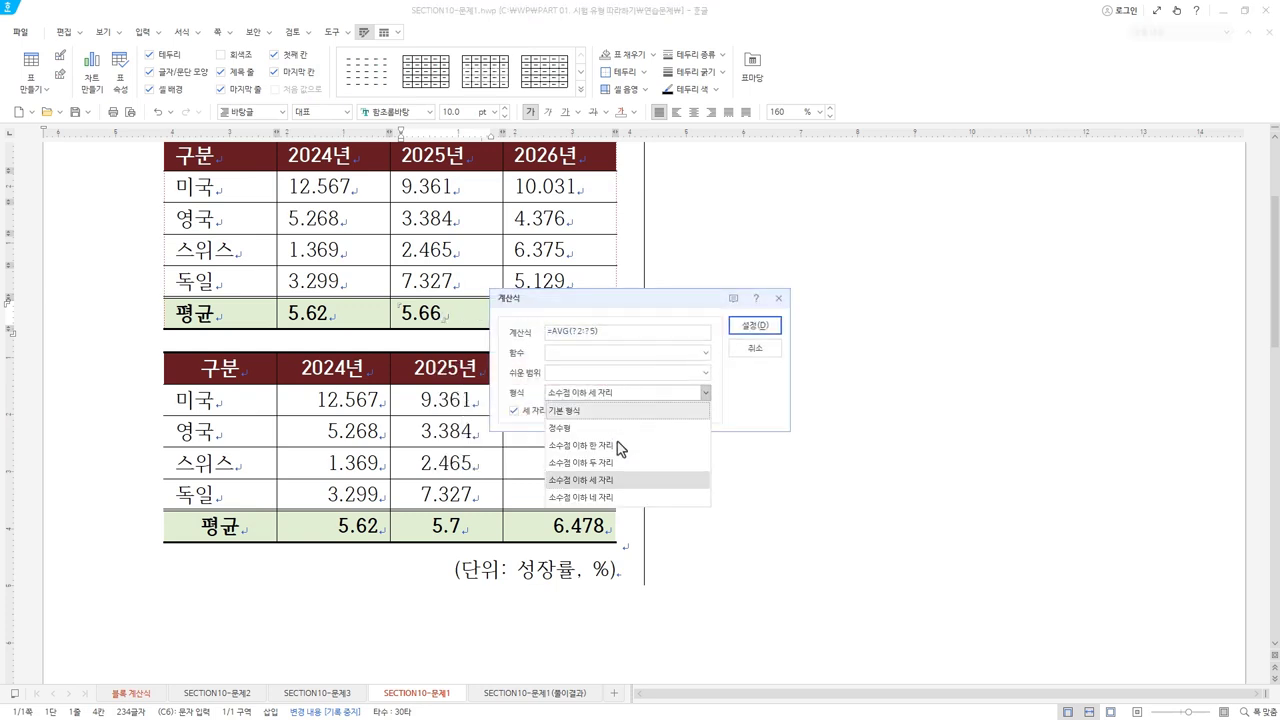
left_click(757, 345)
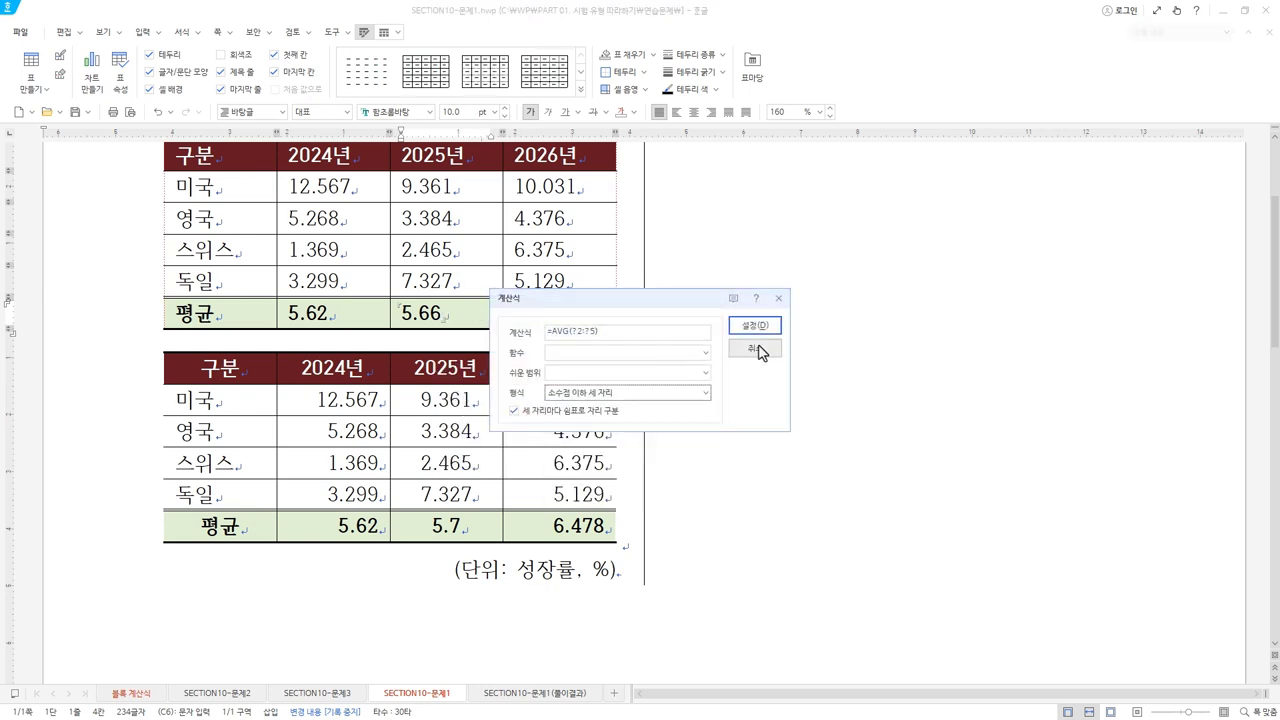
key("Escape")
left_click_drag(433, 314, 446, 314)
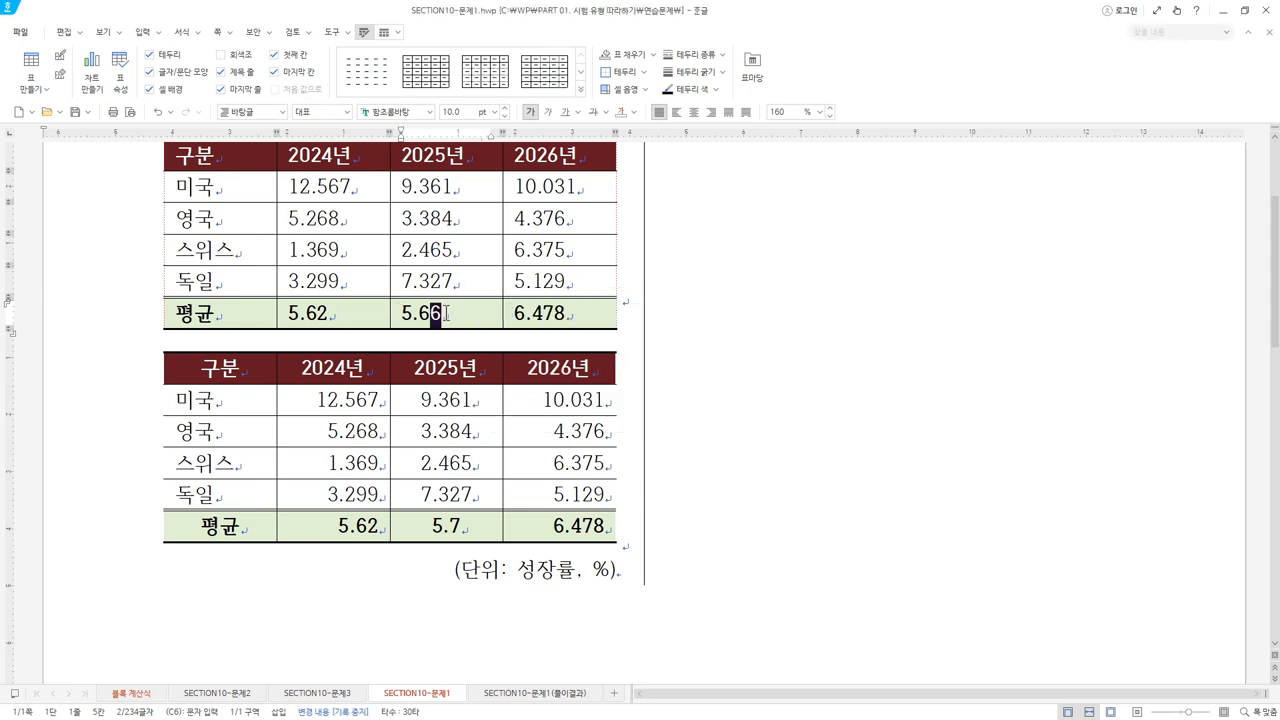
key("shift+Left")
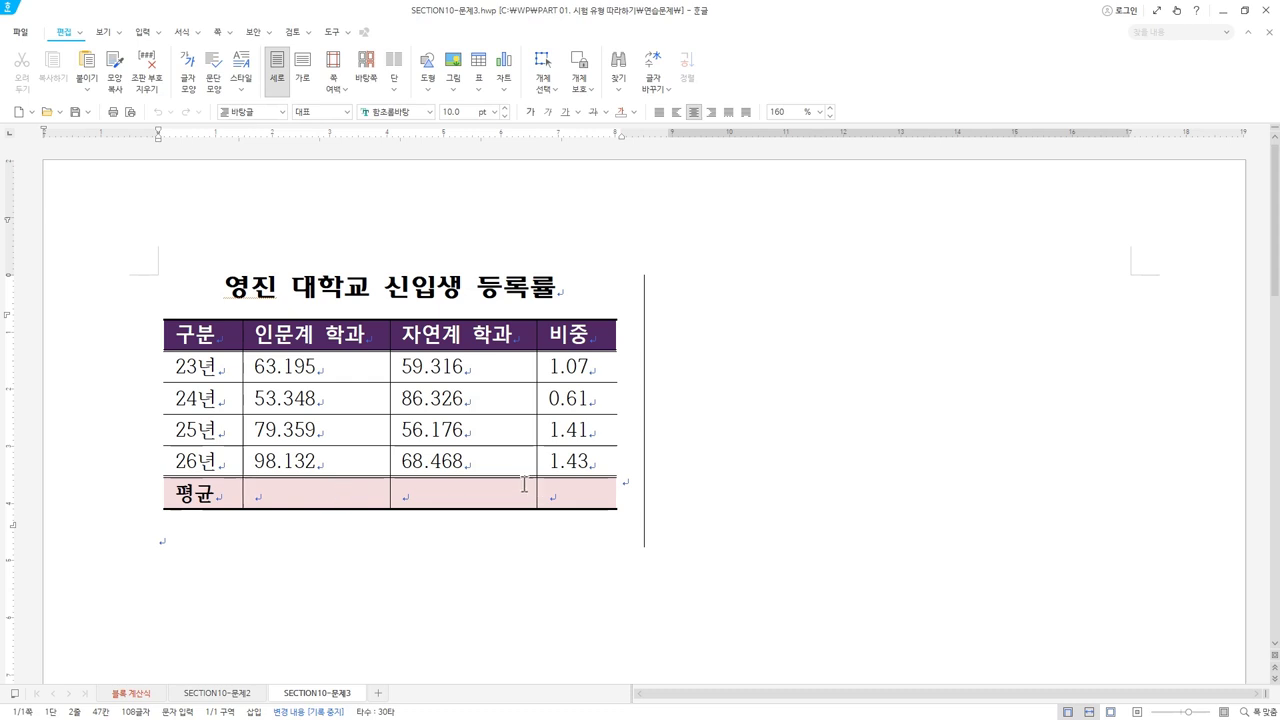
- In the SECTION10-문제2 table, right-align the 23년 기준 and 25년 12월 columns from the first data row through 합계
left_click_drag(200, 368, 553, 456)
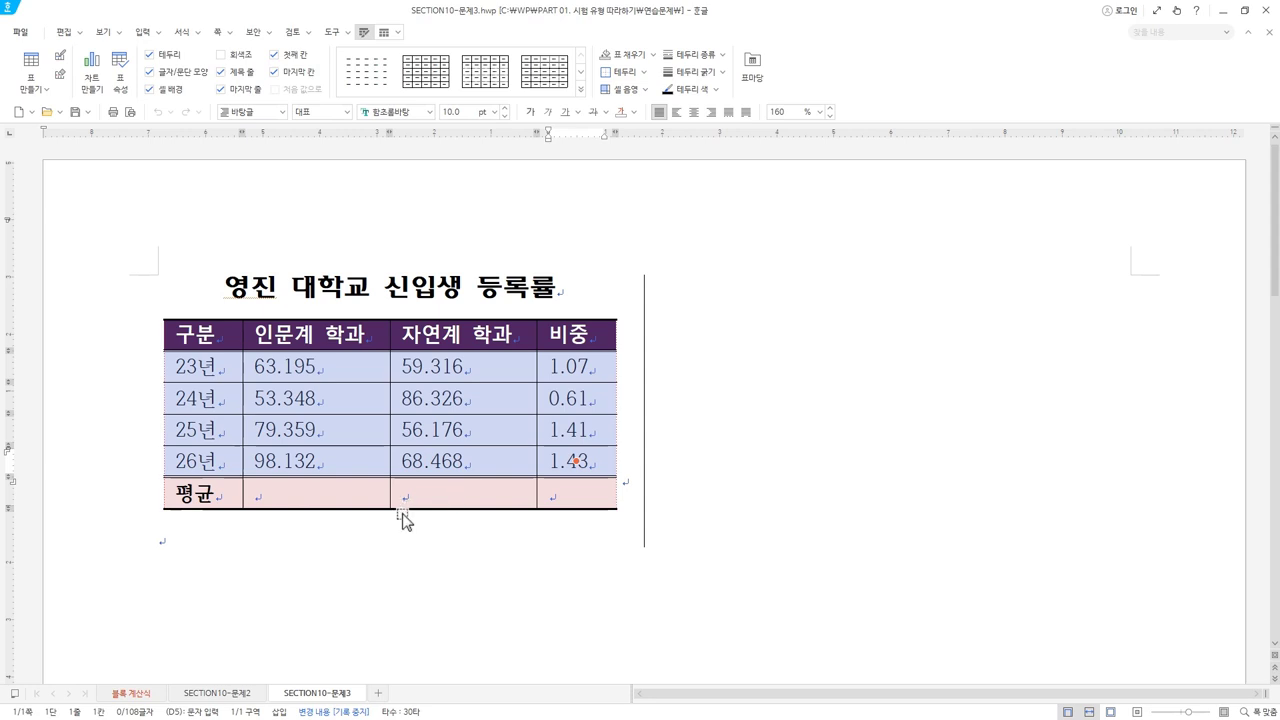
key("ctrl+shift+Tab")
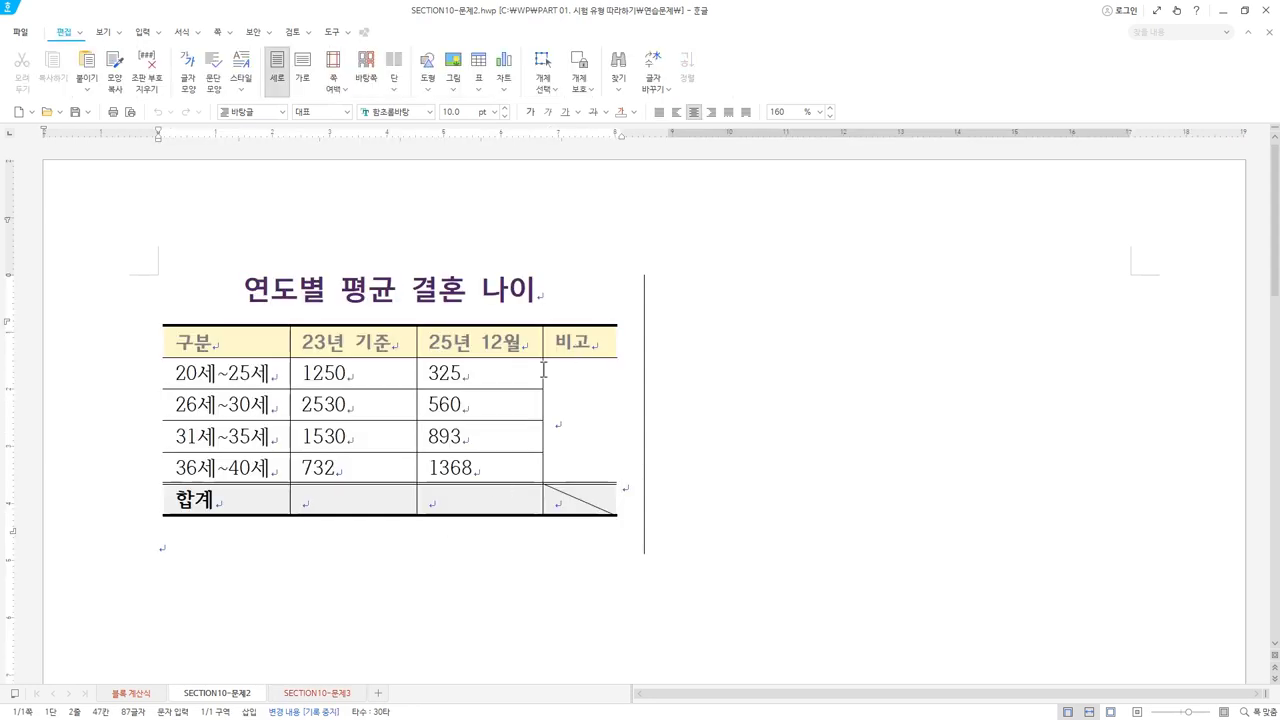
left_click_drag(347, 367, 369, 493)
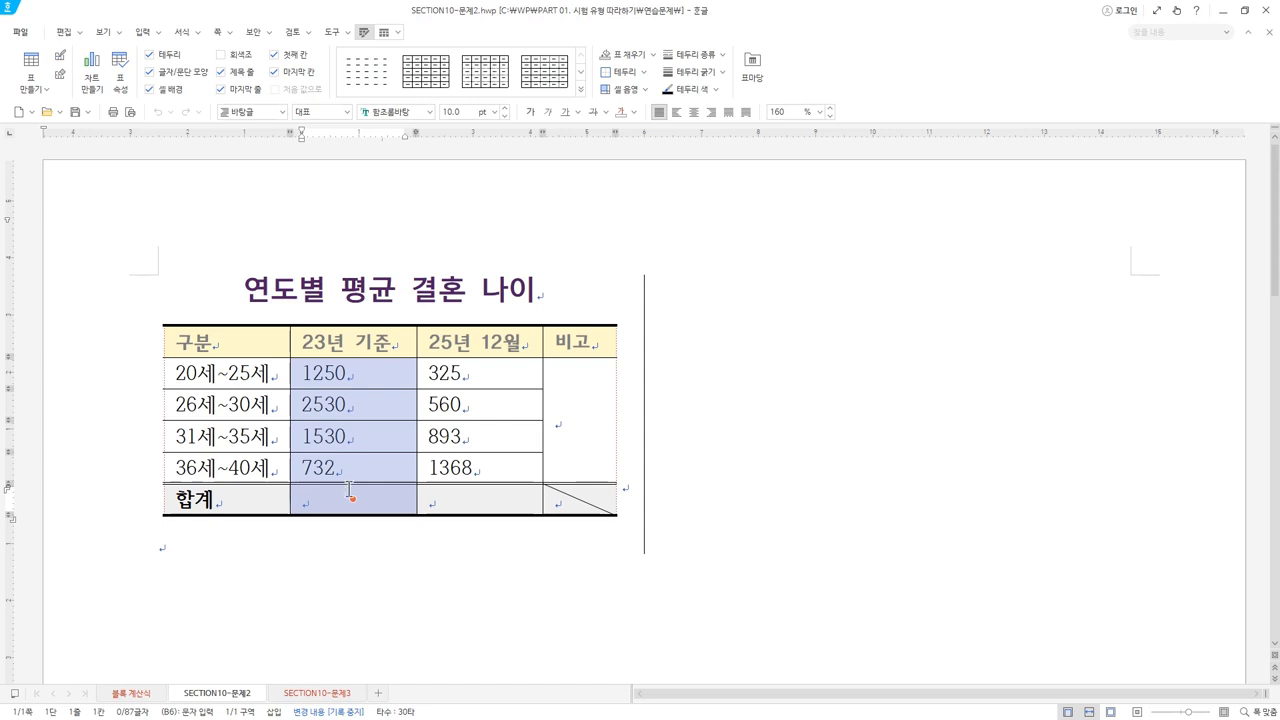
left_click(712, 113)
left_click(514, 376)
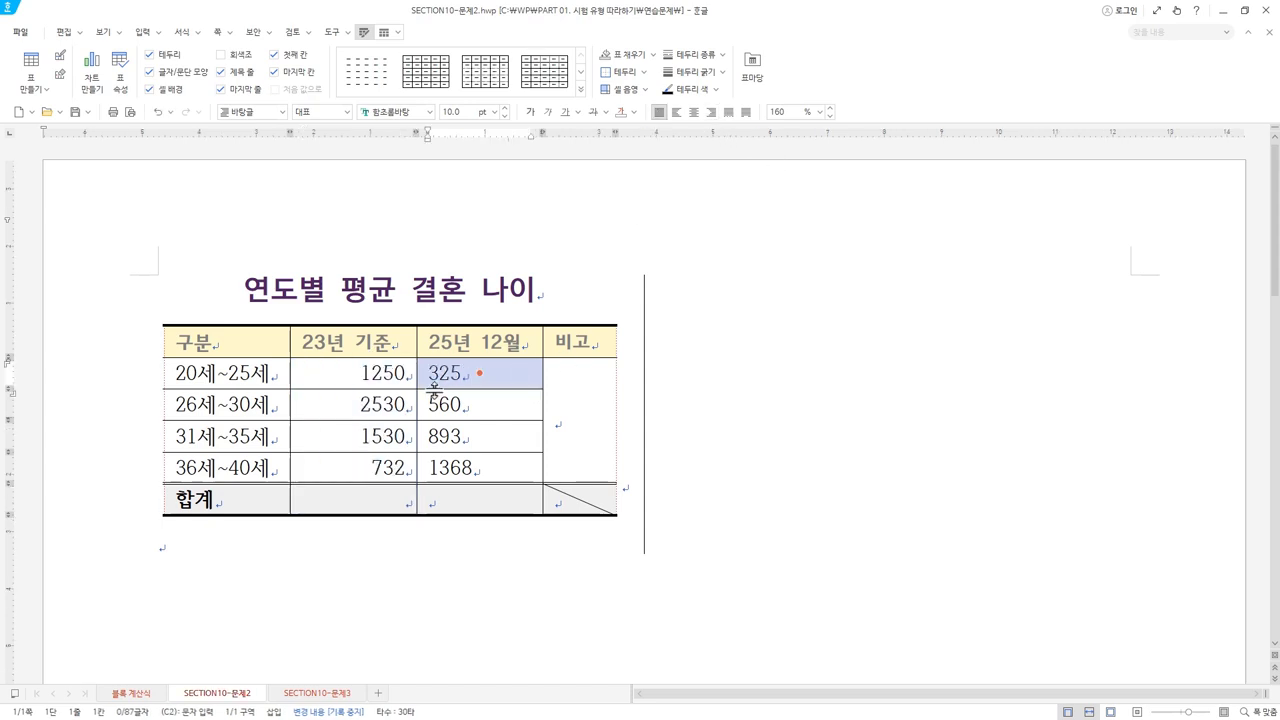
left_click_drag(344, 362, 491, 503)
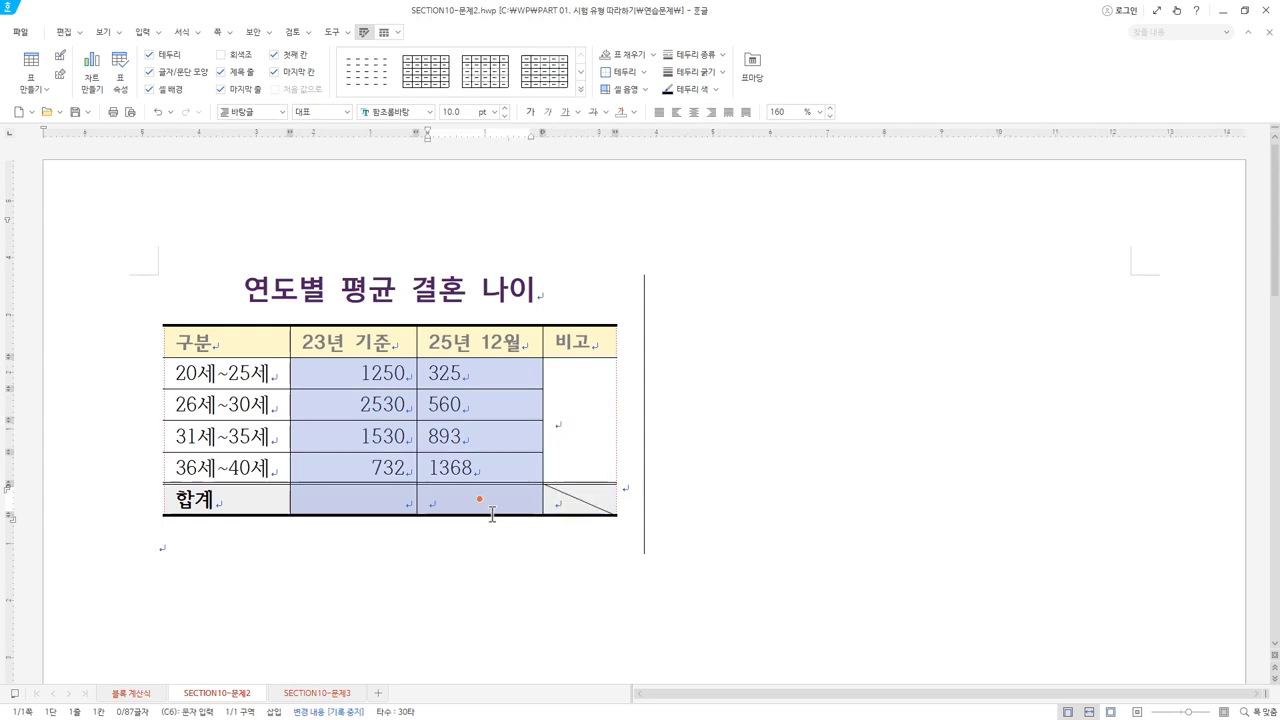
left_click(712, 112)
- Undo the cell merge in the 비고 column and select the separated cells one by one
left_click_drag(580, 391, 583, 500)
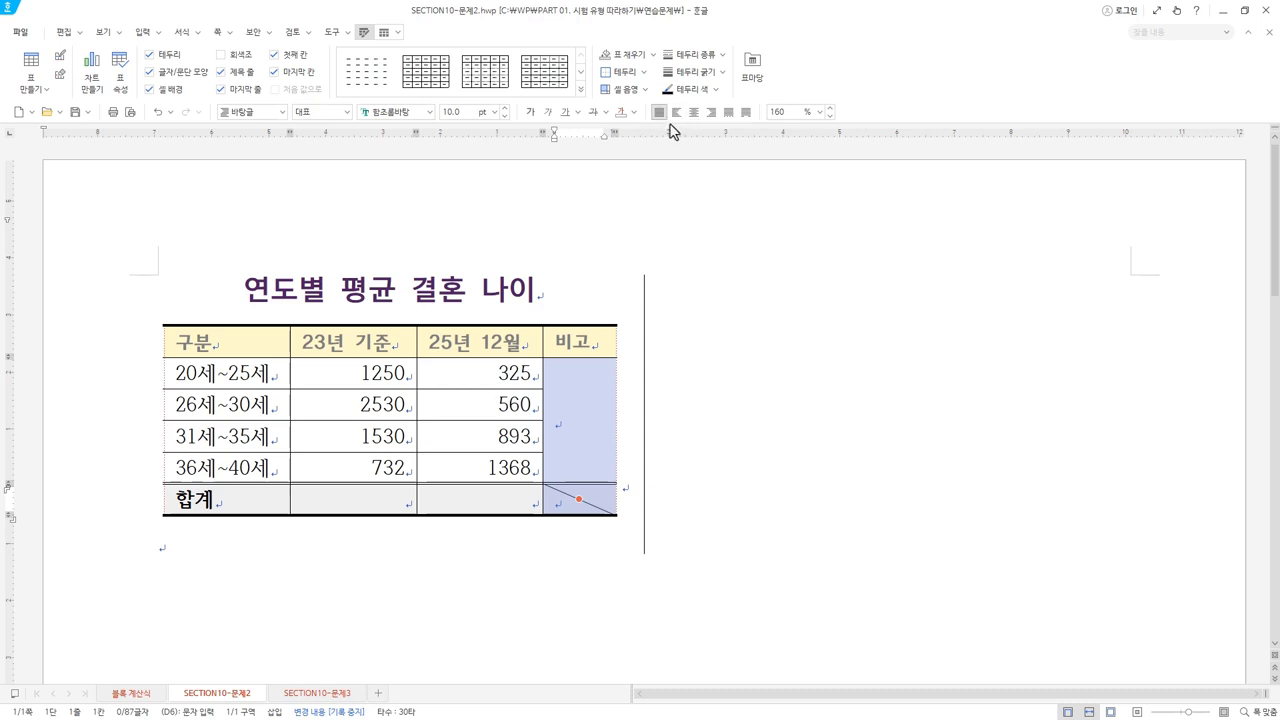
left_click_drag(511, 374, 571, 371)
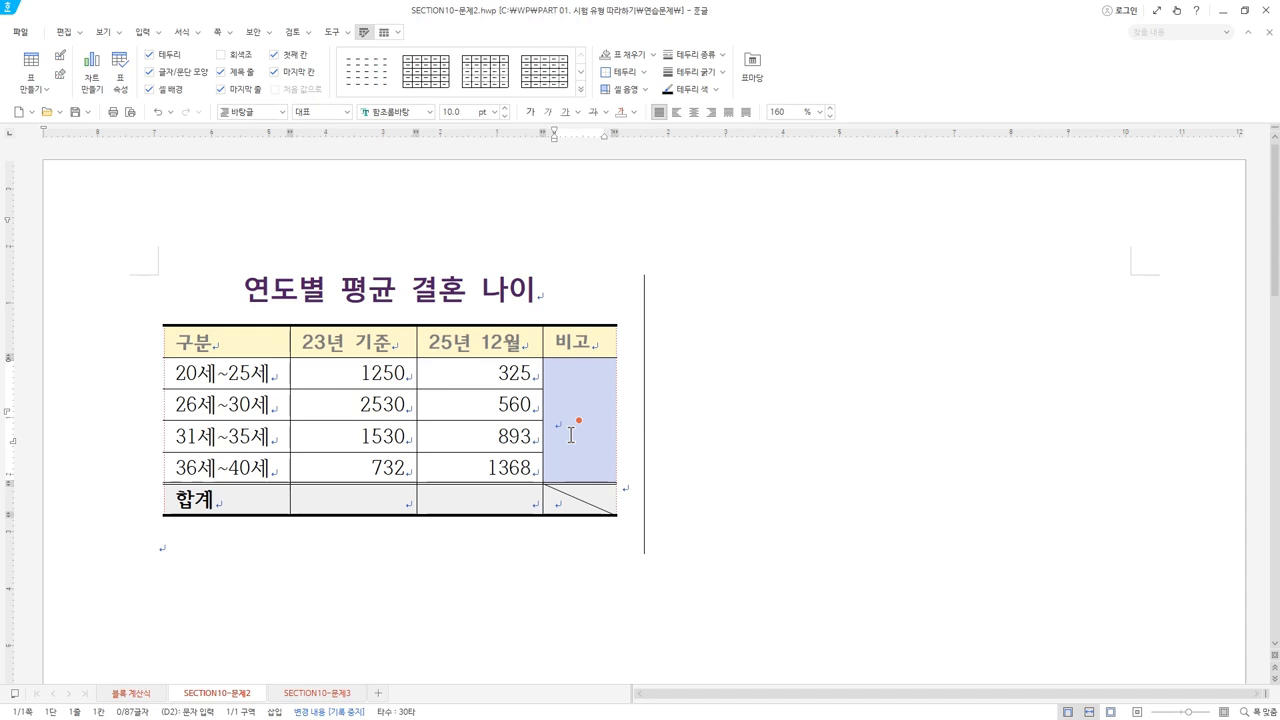
key("ctrl+z")
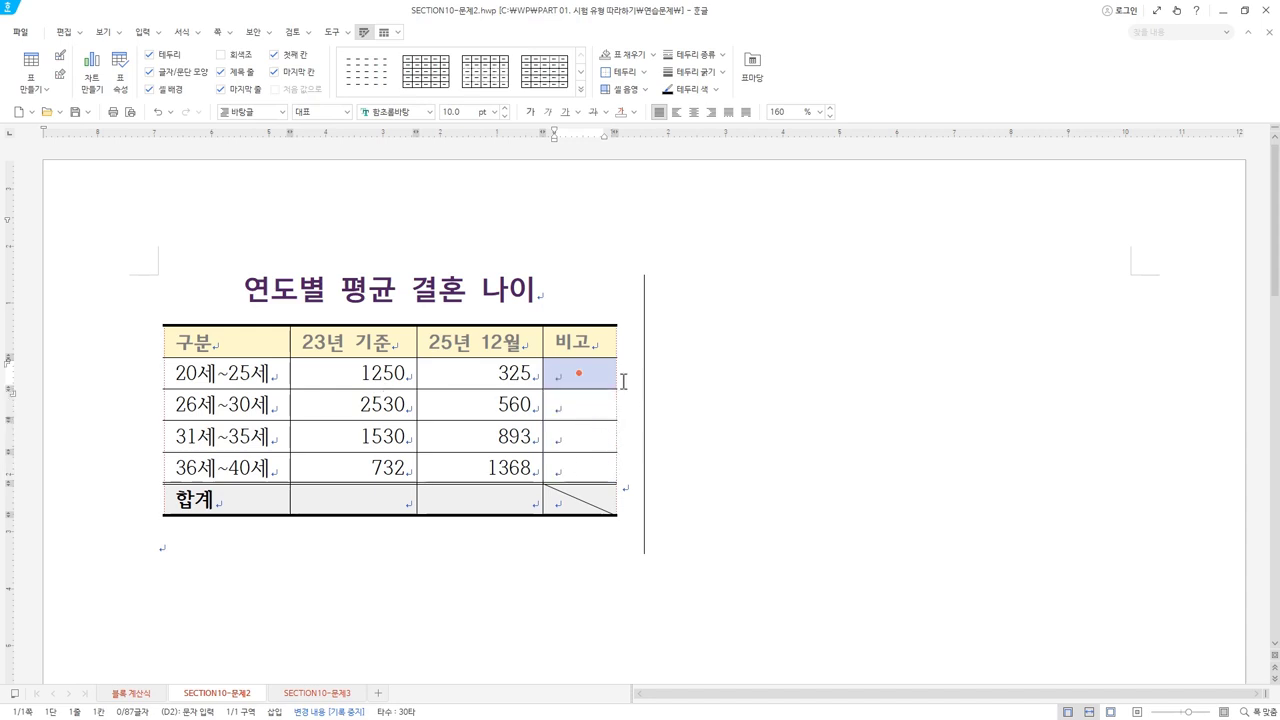
left_click(580, 405)
left_click(580, 436)
left_click(578, 467)
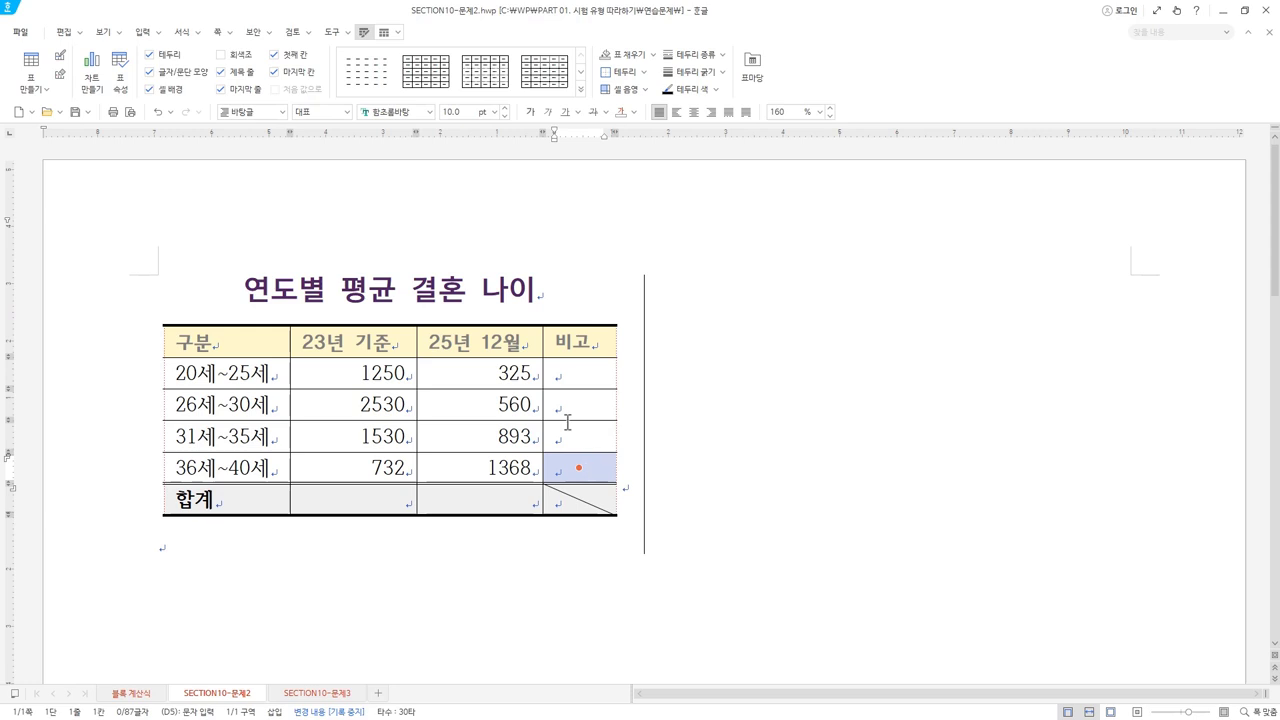
left_click(480, 373)
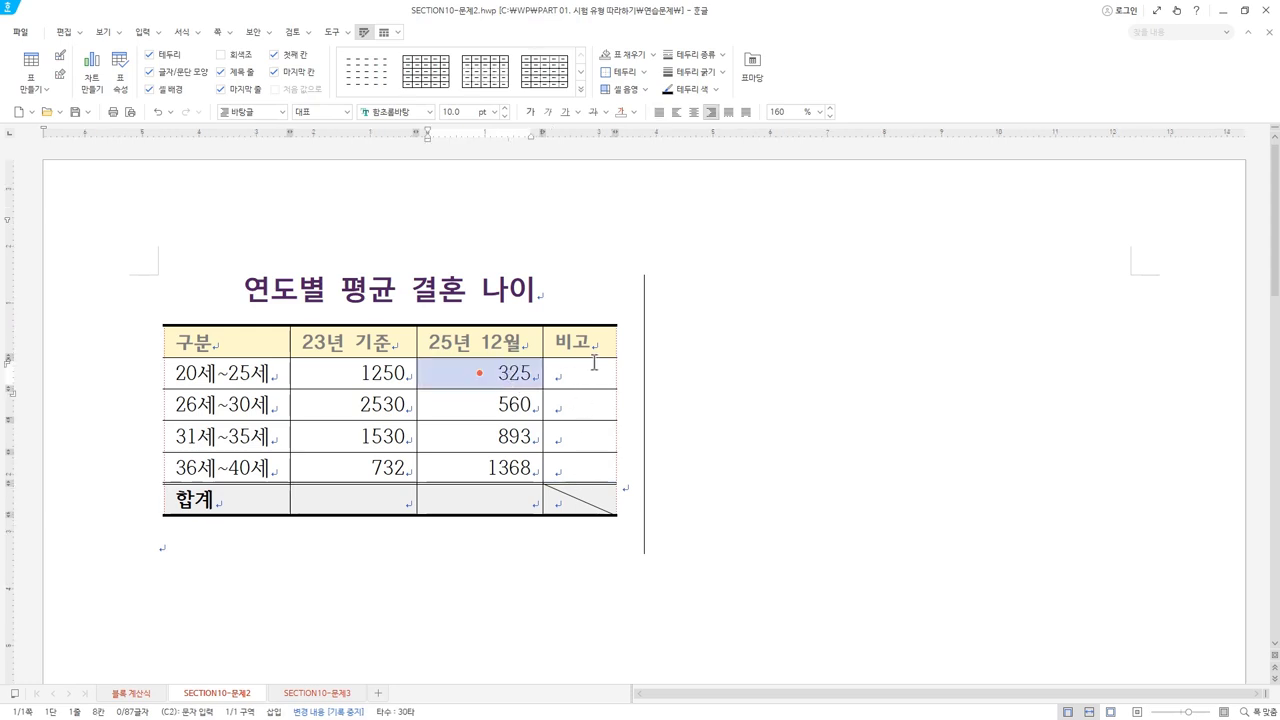
- Merge the four 비고 cells from the 20세~25세 row to the 36세~40세 row into one cell
left_click_drag(580, 372, 585, 465)
right_click(585, 465)
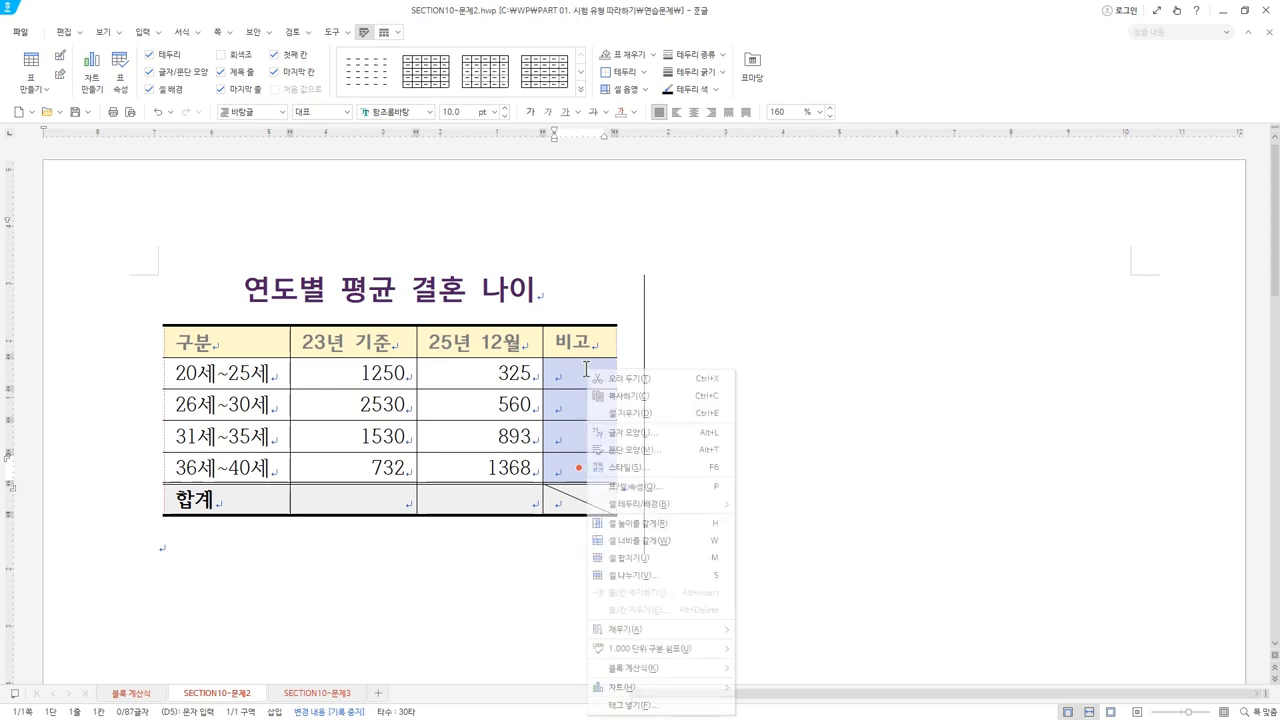
left_click(676, 568)
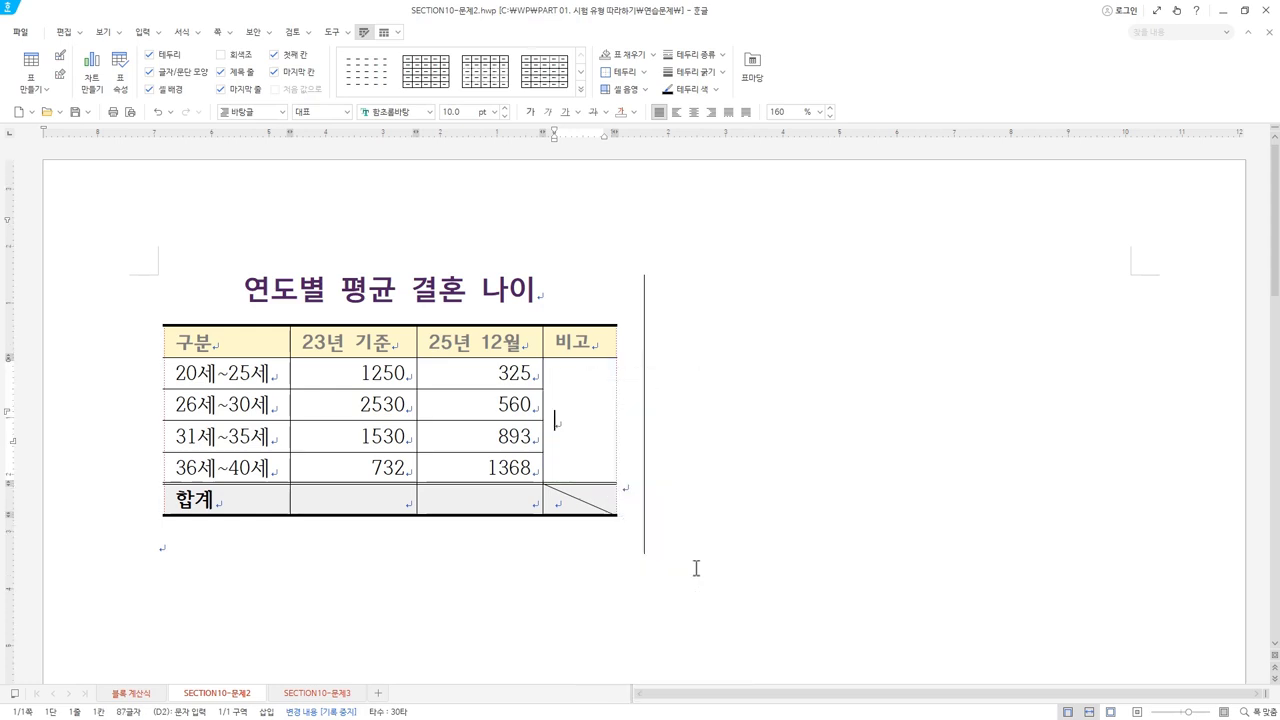
- Open the diagonal line settings for the 합계 row's 비고 cell and apply the single \ diagonal to the selected cell
left_click(596, 500)
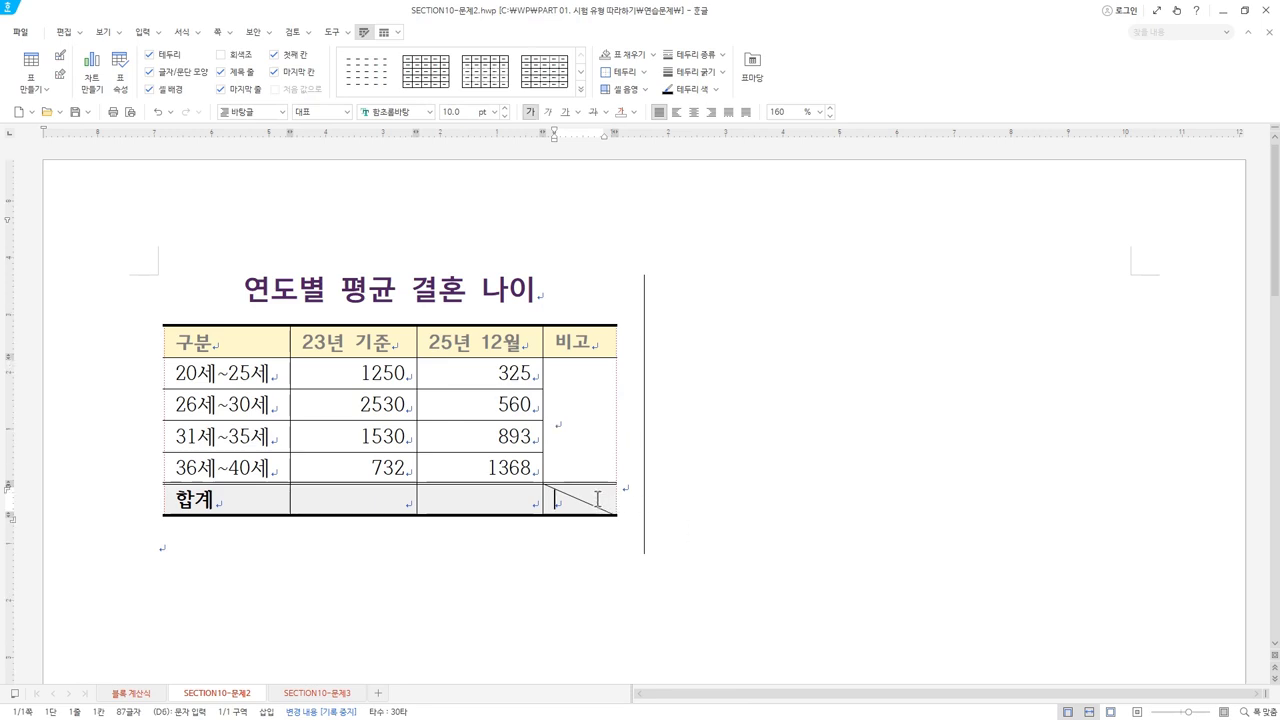
mouse_move(565, 502)
left_mouse_down()
mouse_move(530, 500)
mouse_move(576, 500)
left_mouse_up()
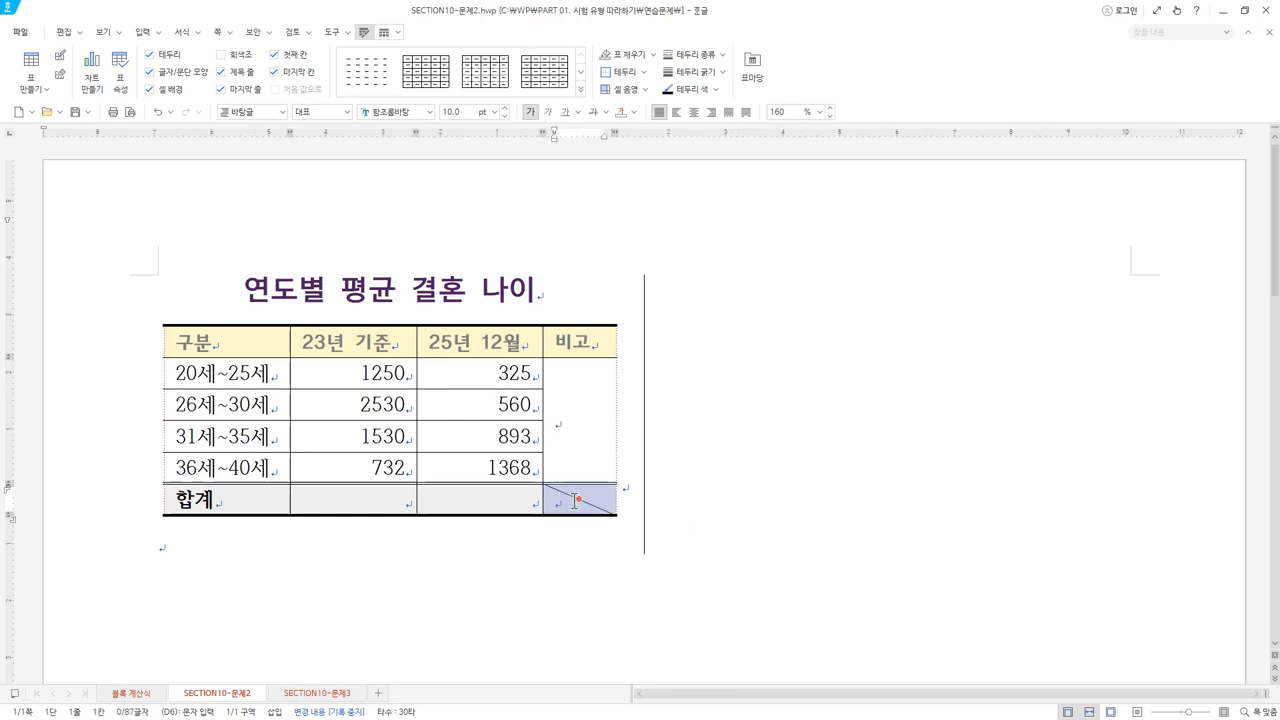
key("l")
left_click(528, 171)
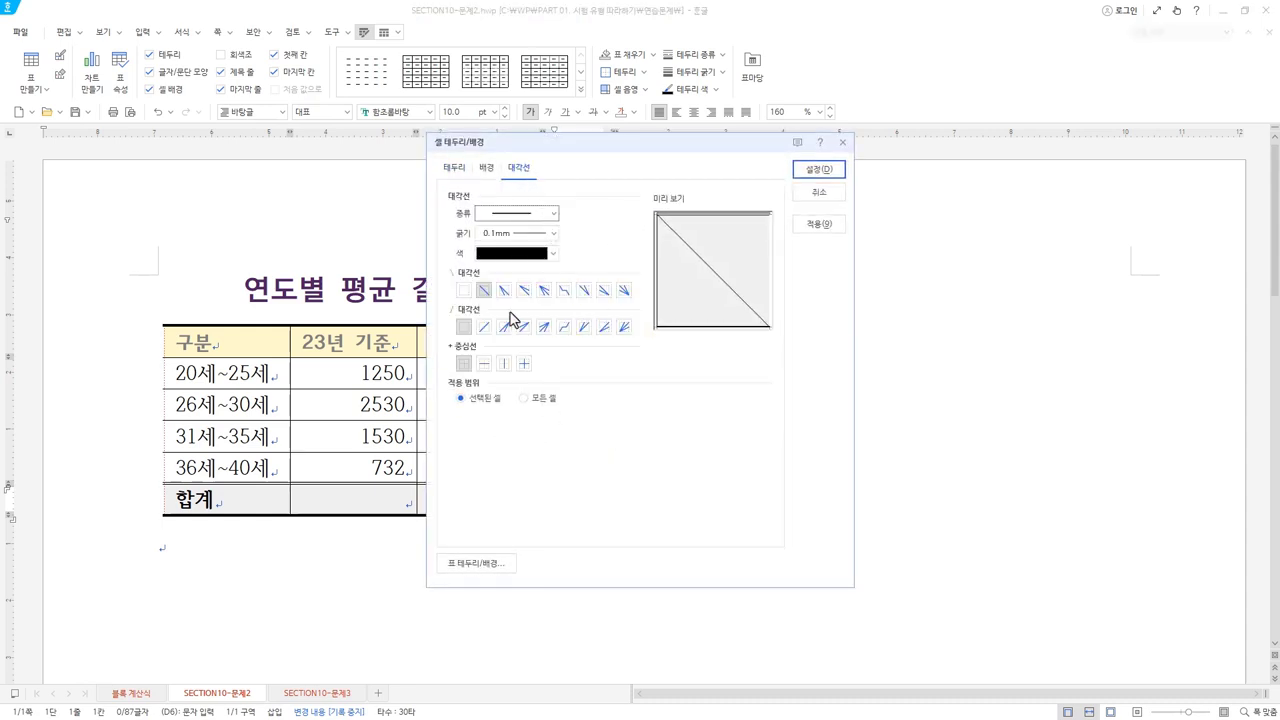
left_click(834, 172)
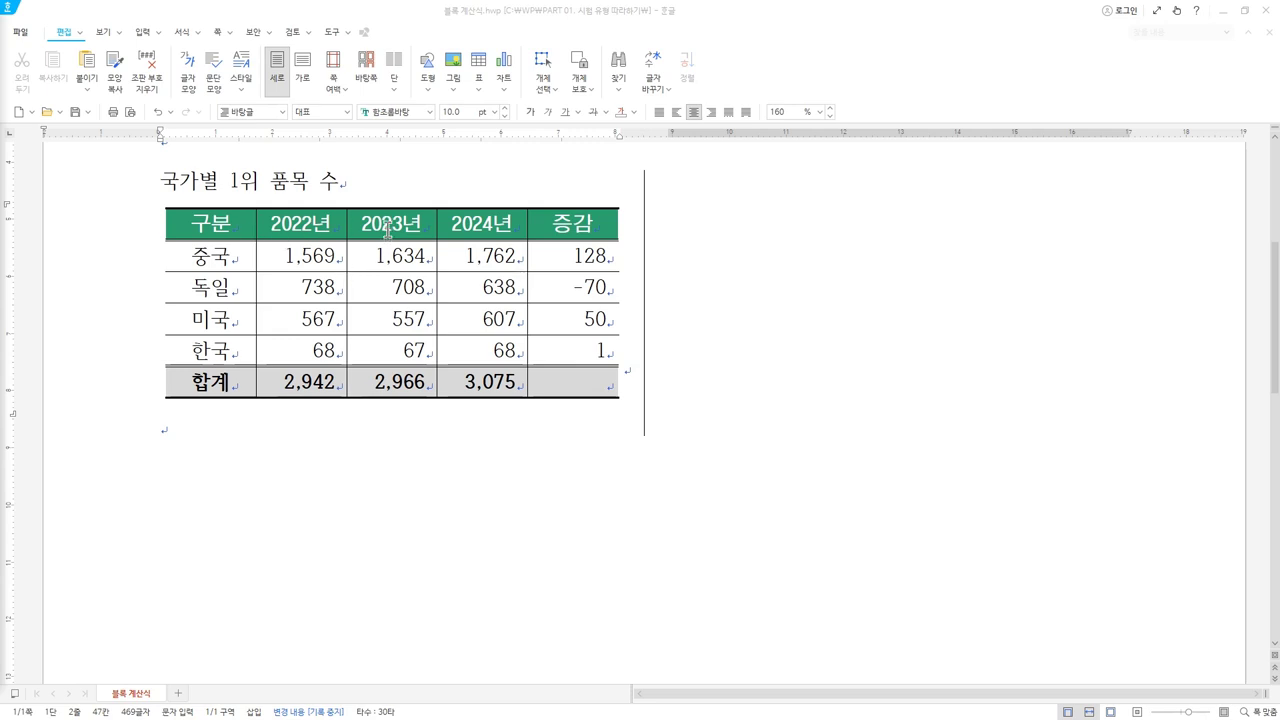
- In the 블록 계산식 document, try adding a default-position caption to the 국가별 1위 품목 수 table, and undo it
left_click(387, 228)
right_click(391, 231)
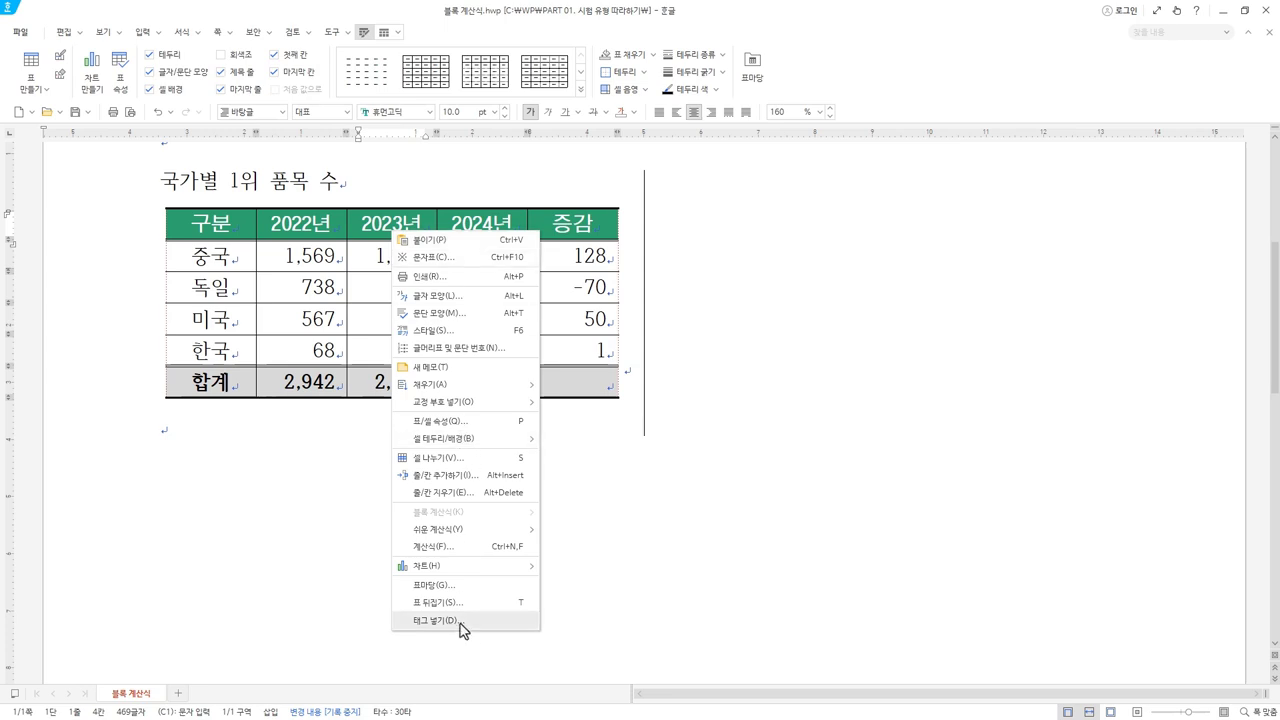
left_click(501, 19)
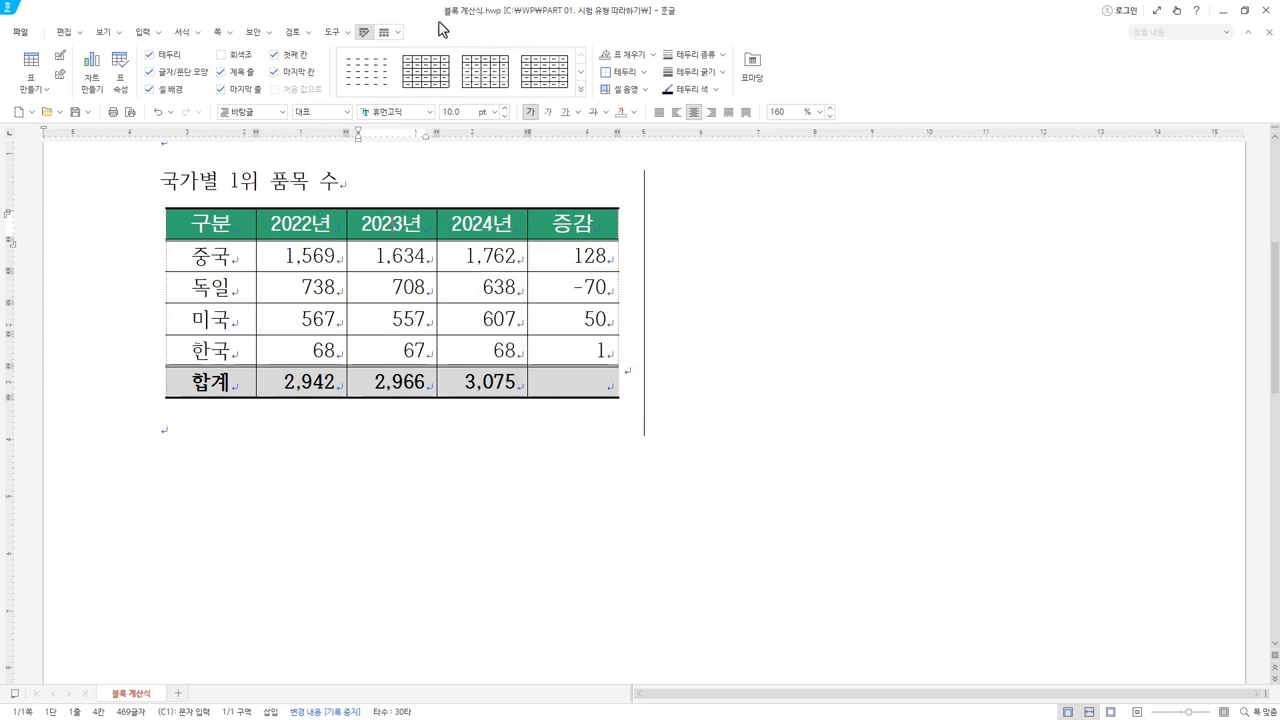
left_click(387, 38)
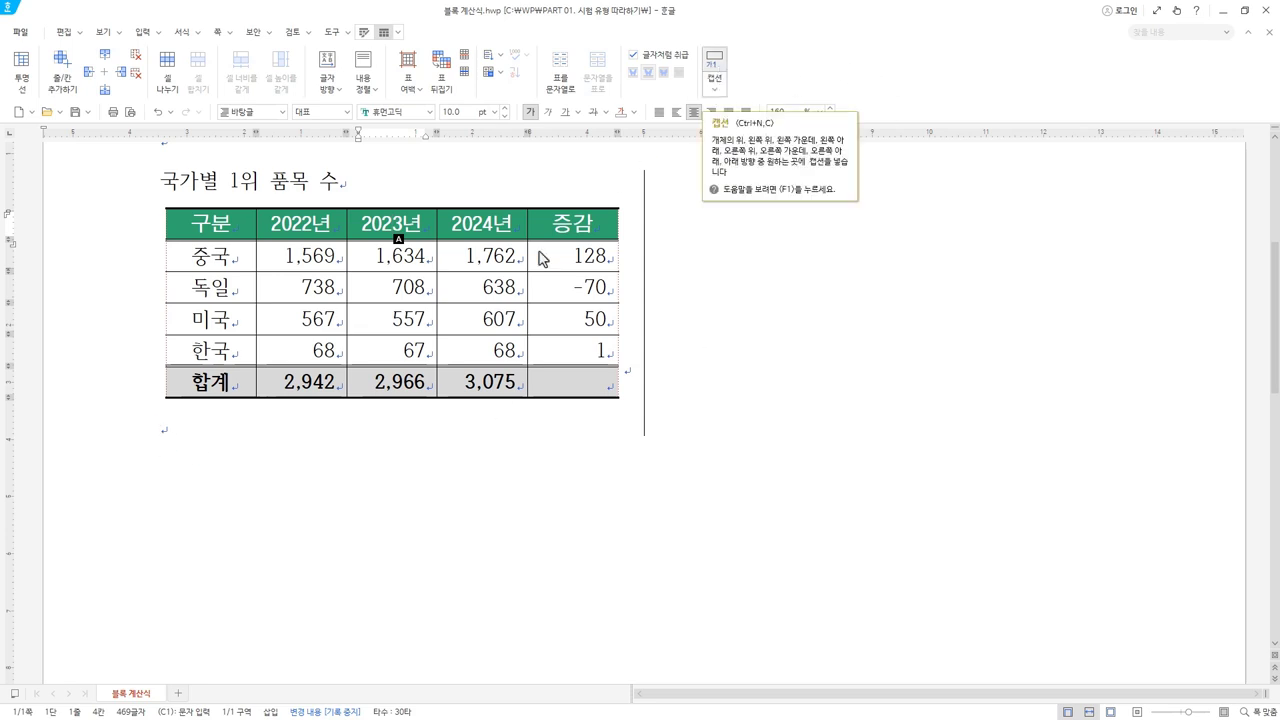
left_click(416, 340)
left_click(449, 319)
left_click(394, 319)
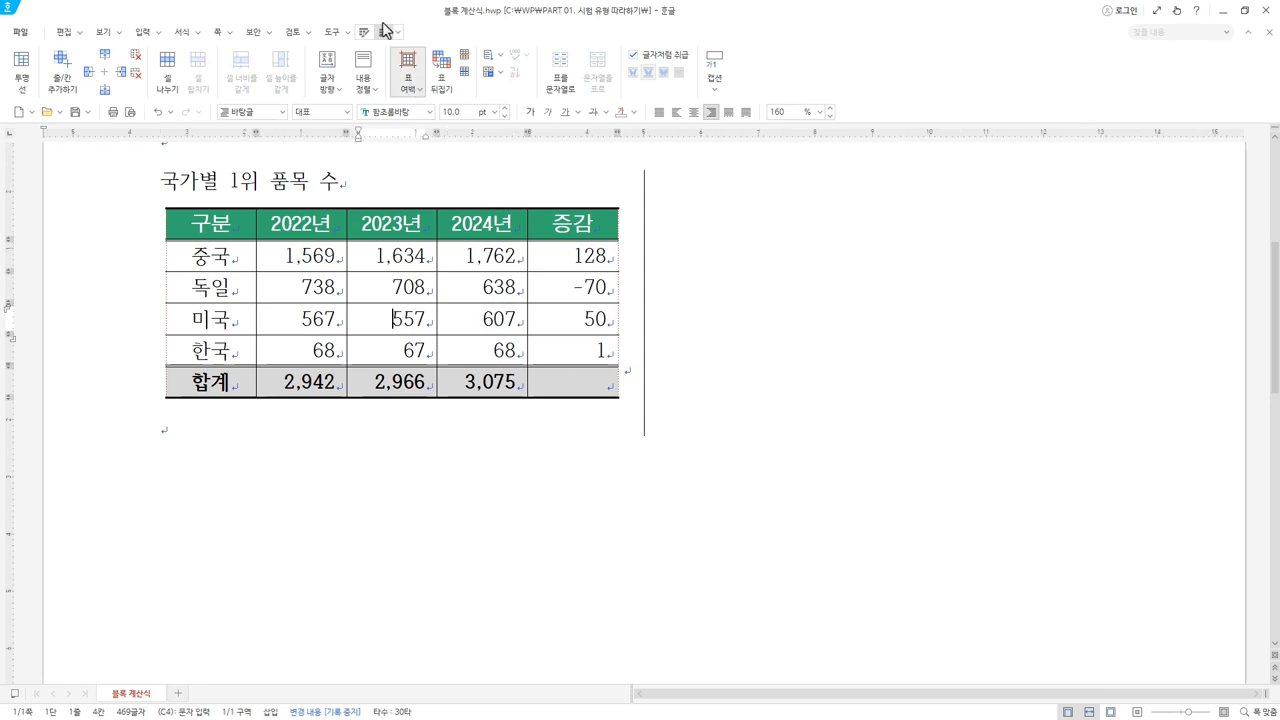
left_click(716, 72)
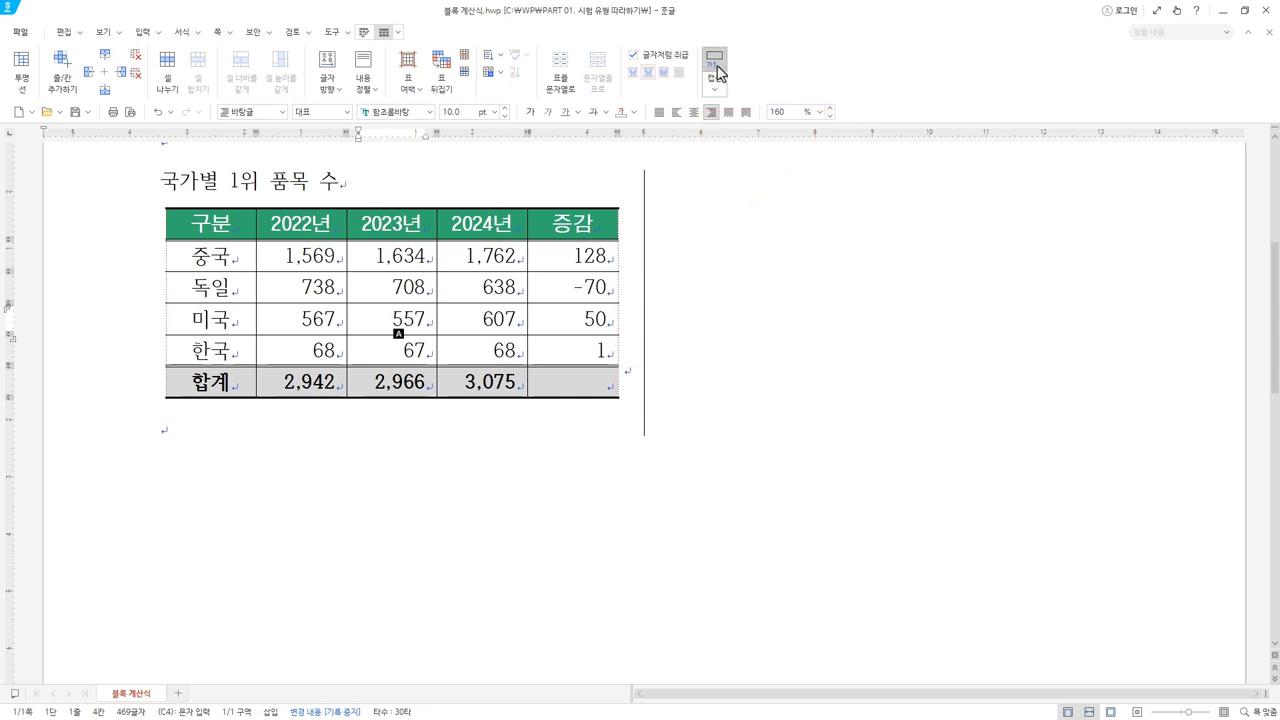
left_click(157, 112)
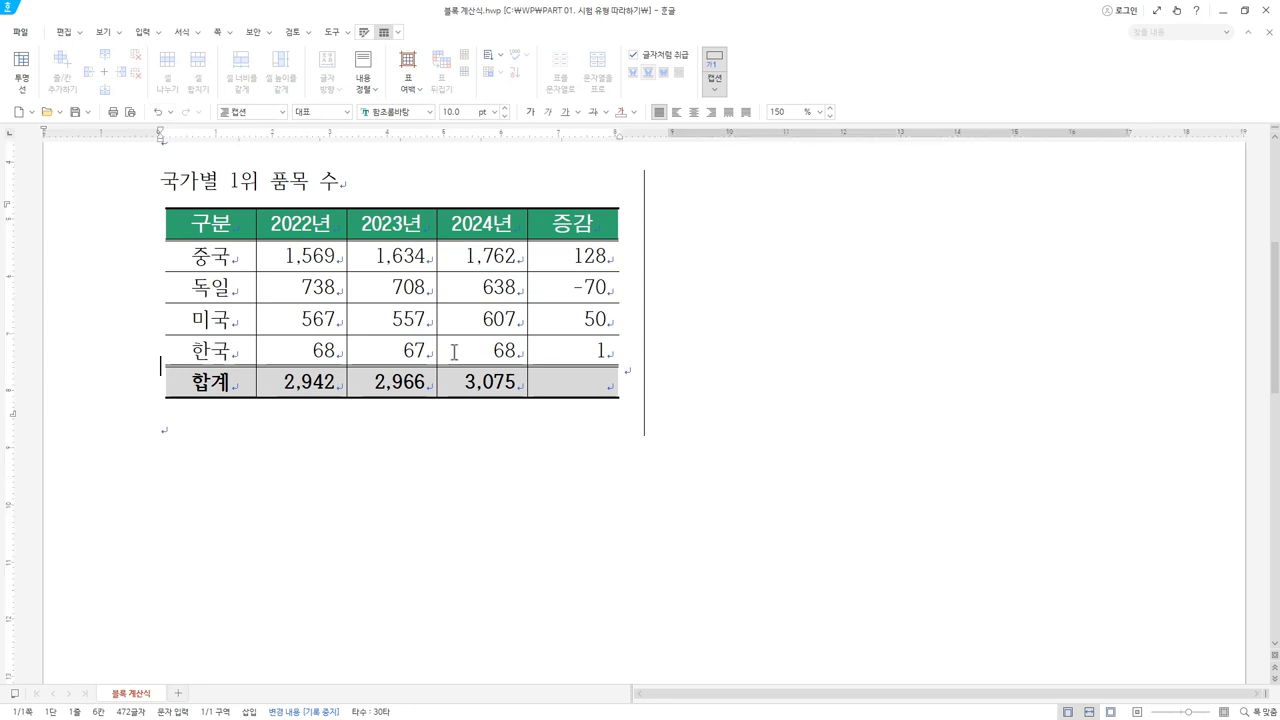
left_click(412, 434)
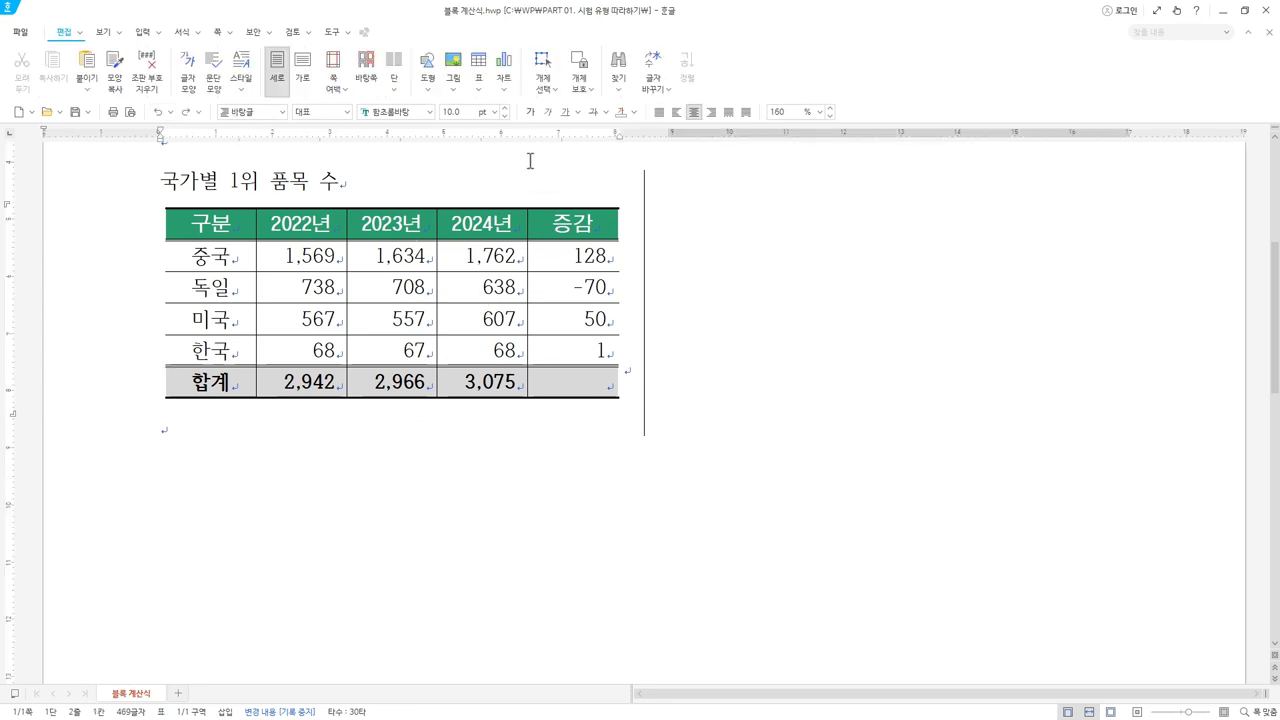
- Try adding a caption above (위) the 국가별 1위 품목 수 table, and undo it
left_click(471, 322)
left_click(311, 318)
left_click(436, 283)
left_click(477, 291)
left_click(423, 320)
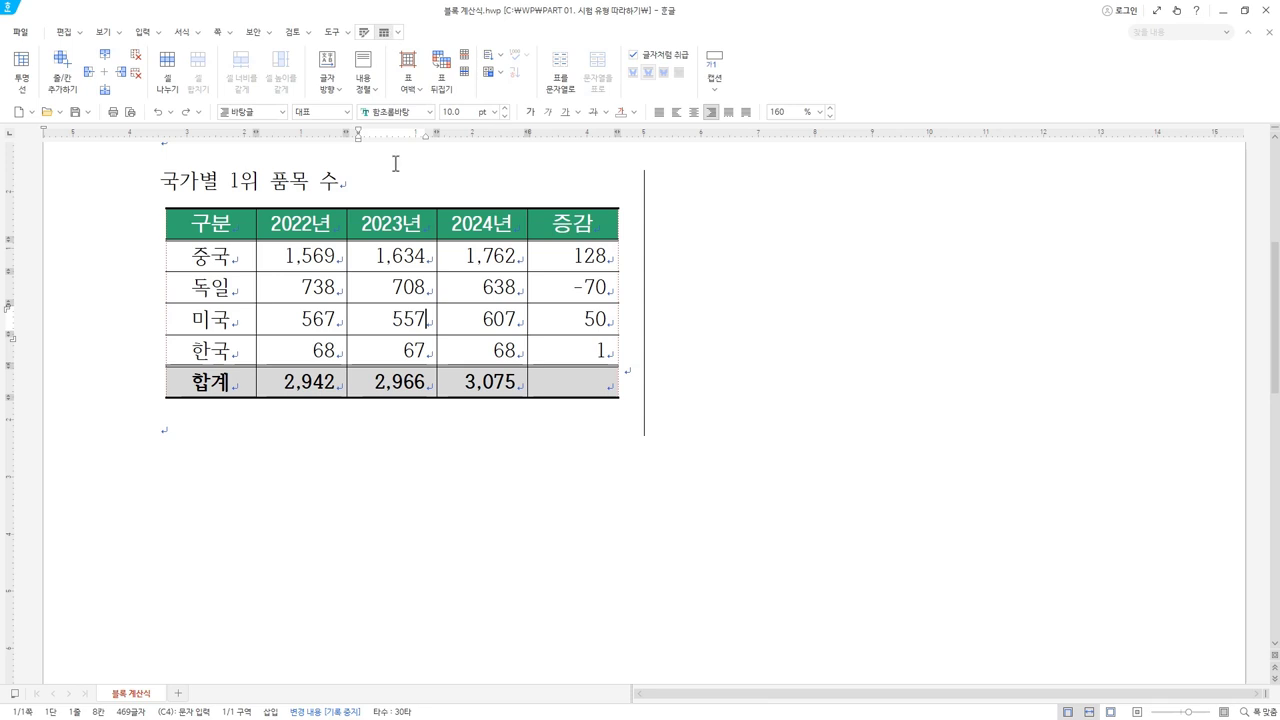
left_click(716, 90)
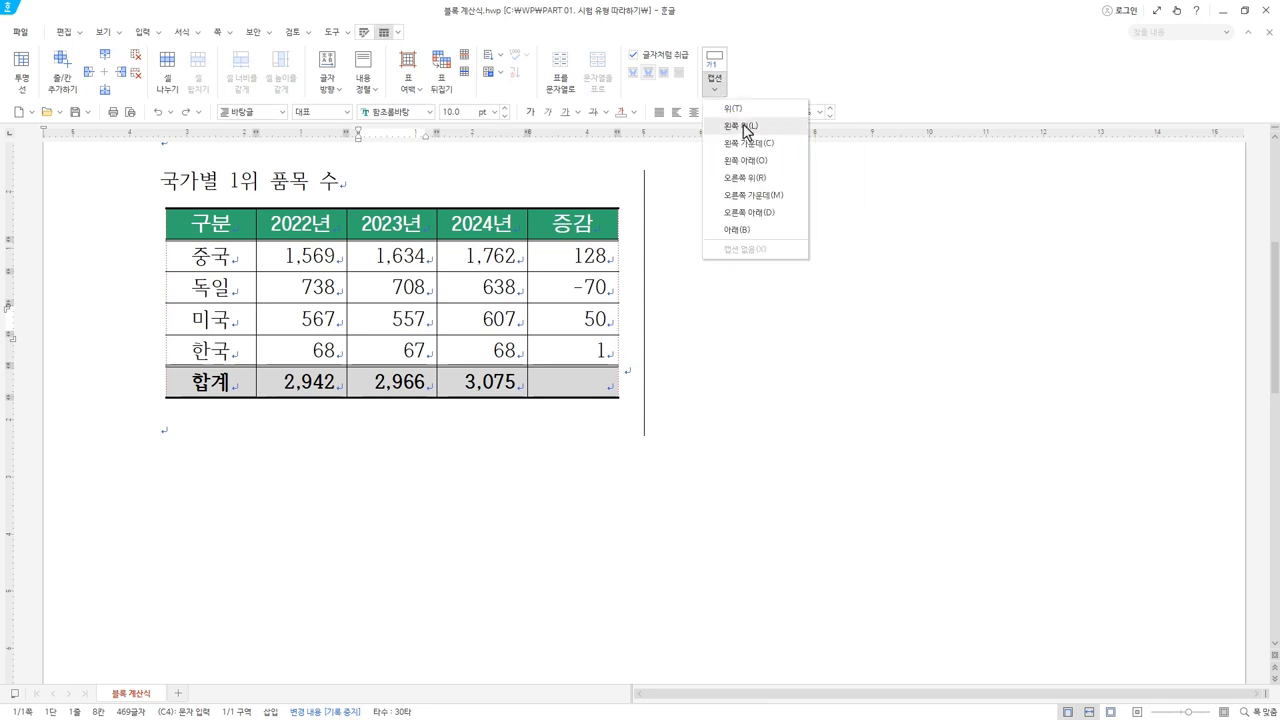
key("Up")
key("Return")
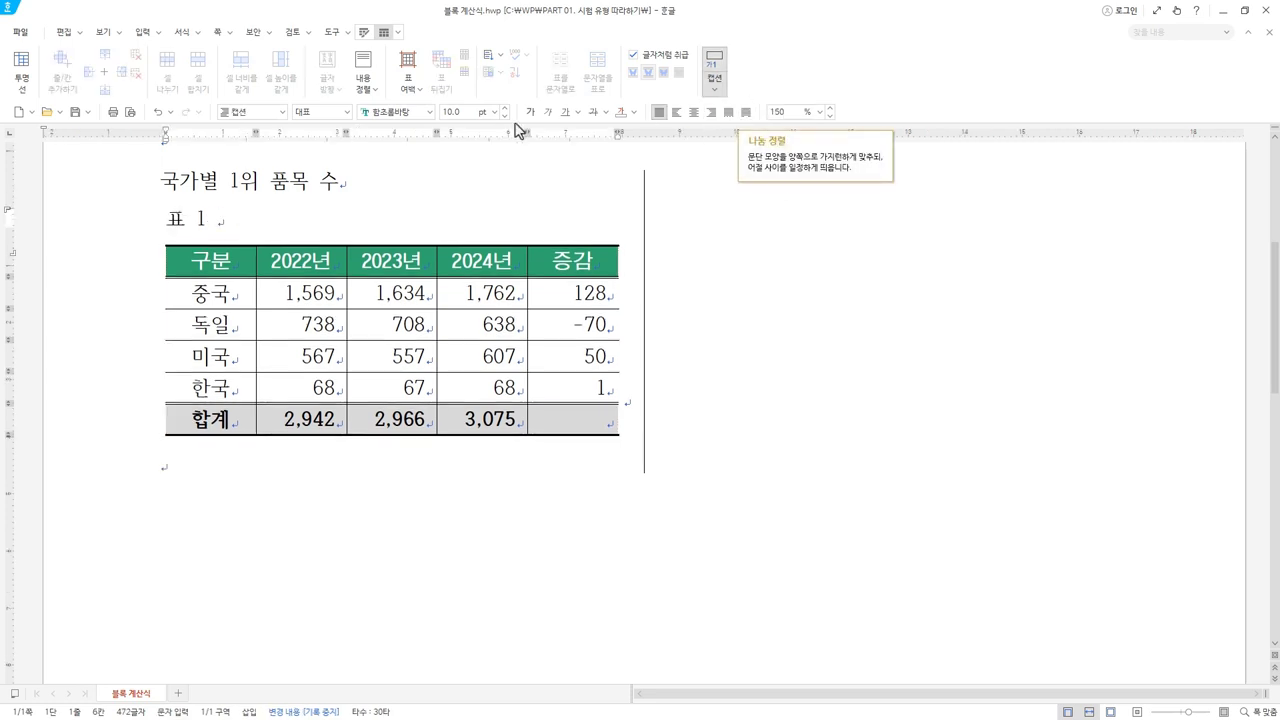
left_click(157, 112)
- Add a caption below (아래) the 국가별 1위 품목 수 table
left_click(394, 318)
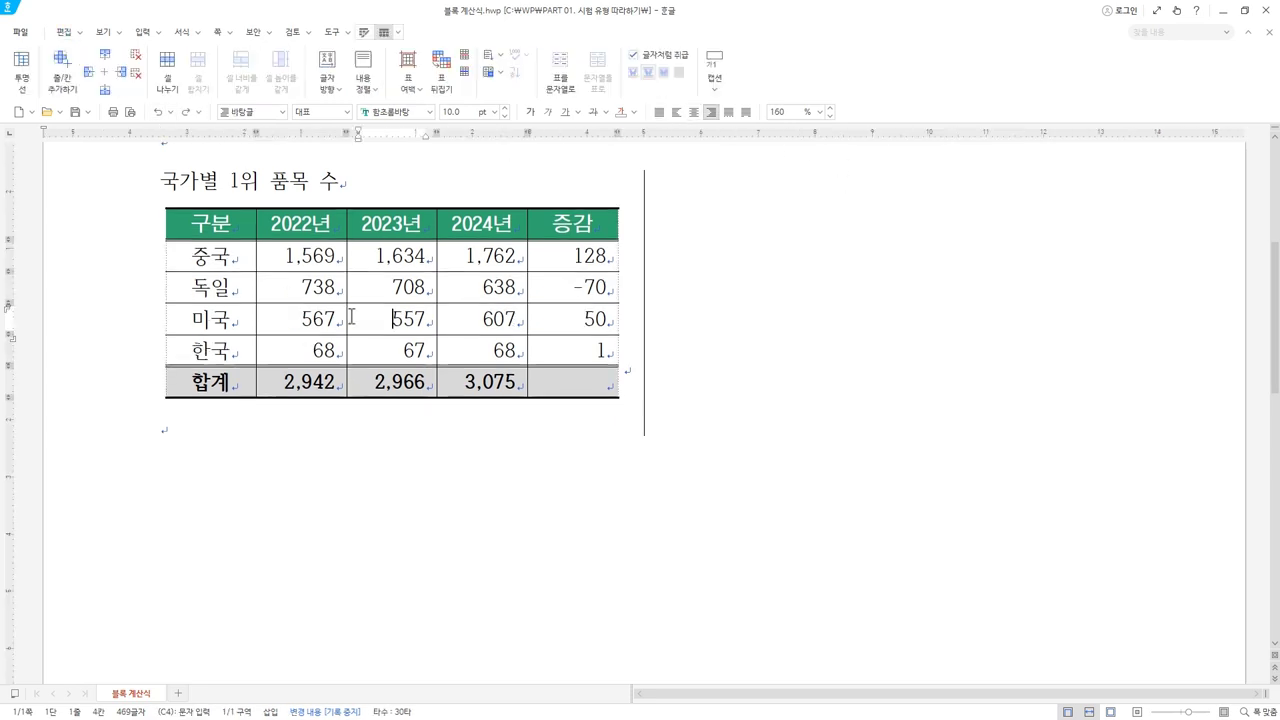
left_click(716, 90)
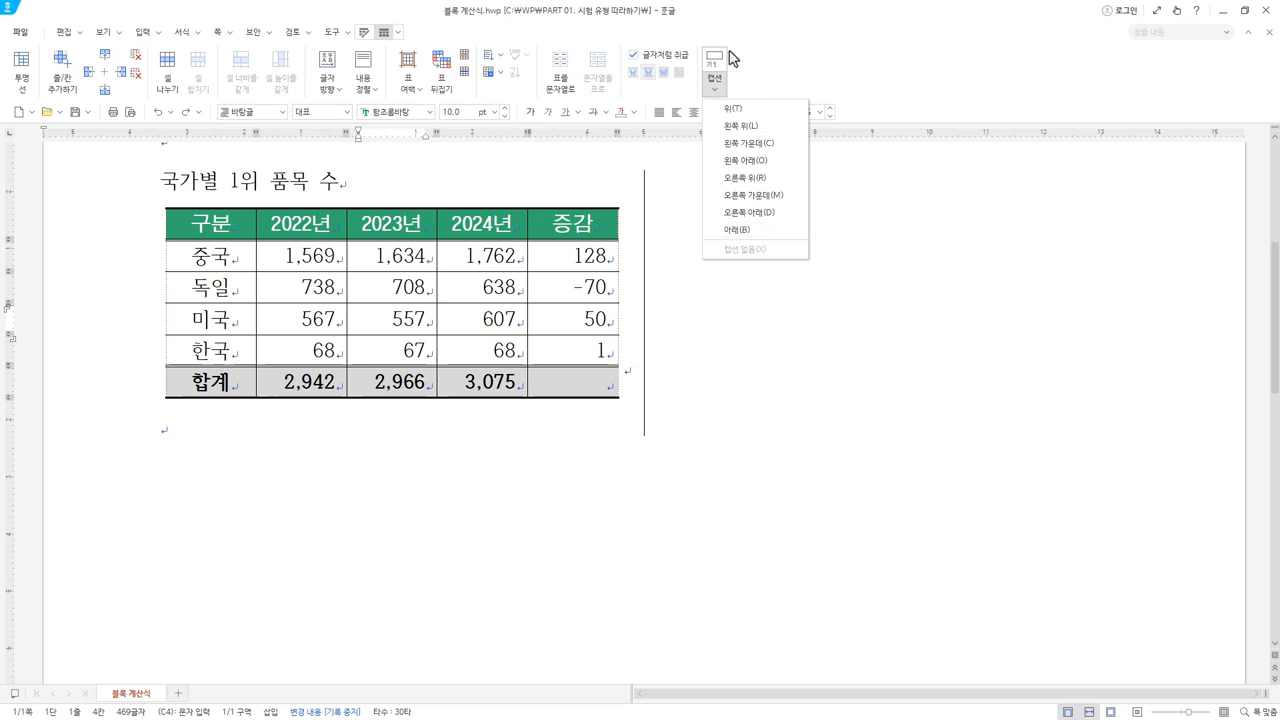
left_click(750, 231)
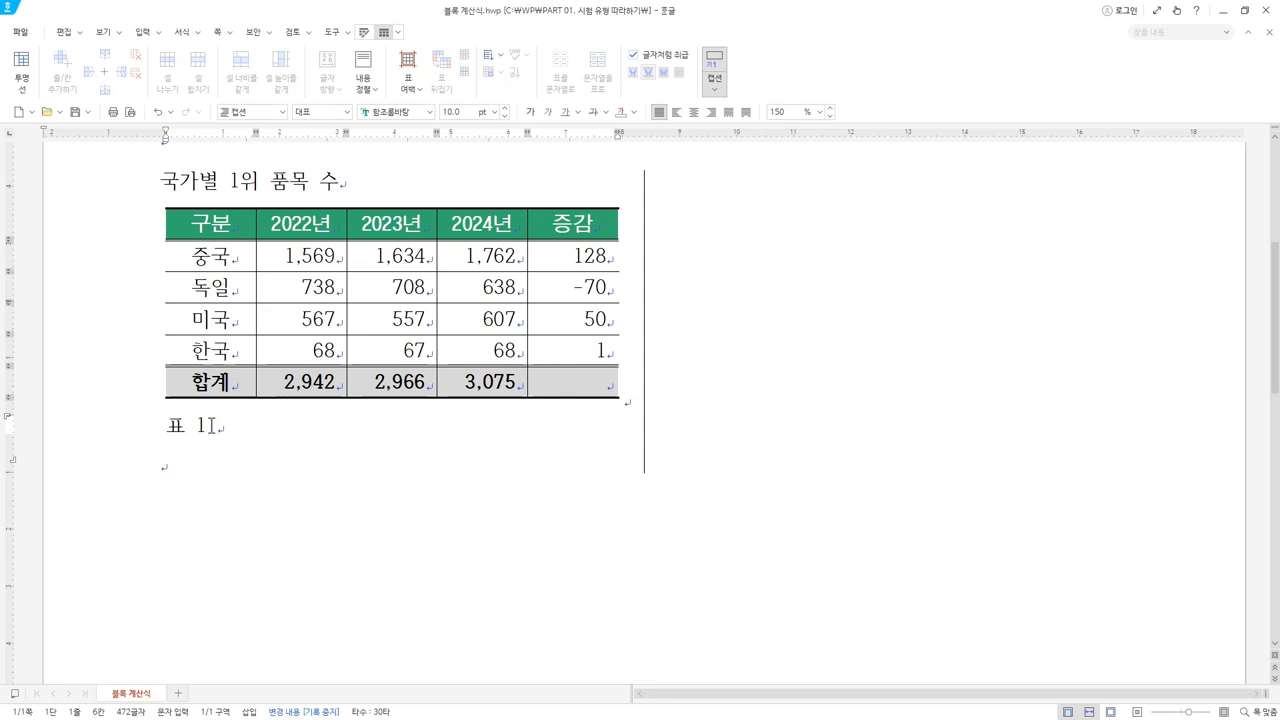
- Replace the automatic caption text under the table with "(단위: 개, %)" and right-align it
left_click_drag(247, 426, 126, 434)
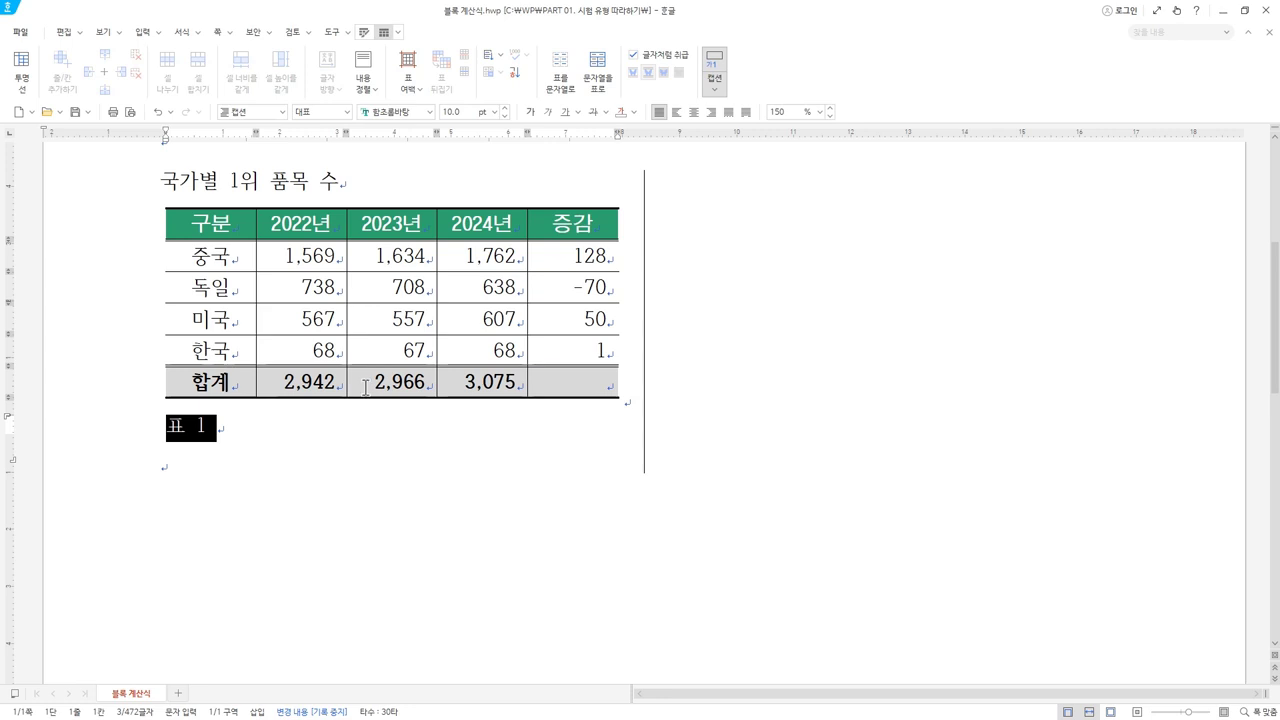
key("Delete")
type("(단위")
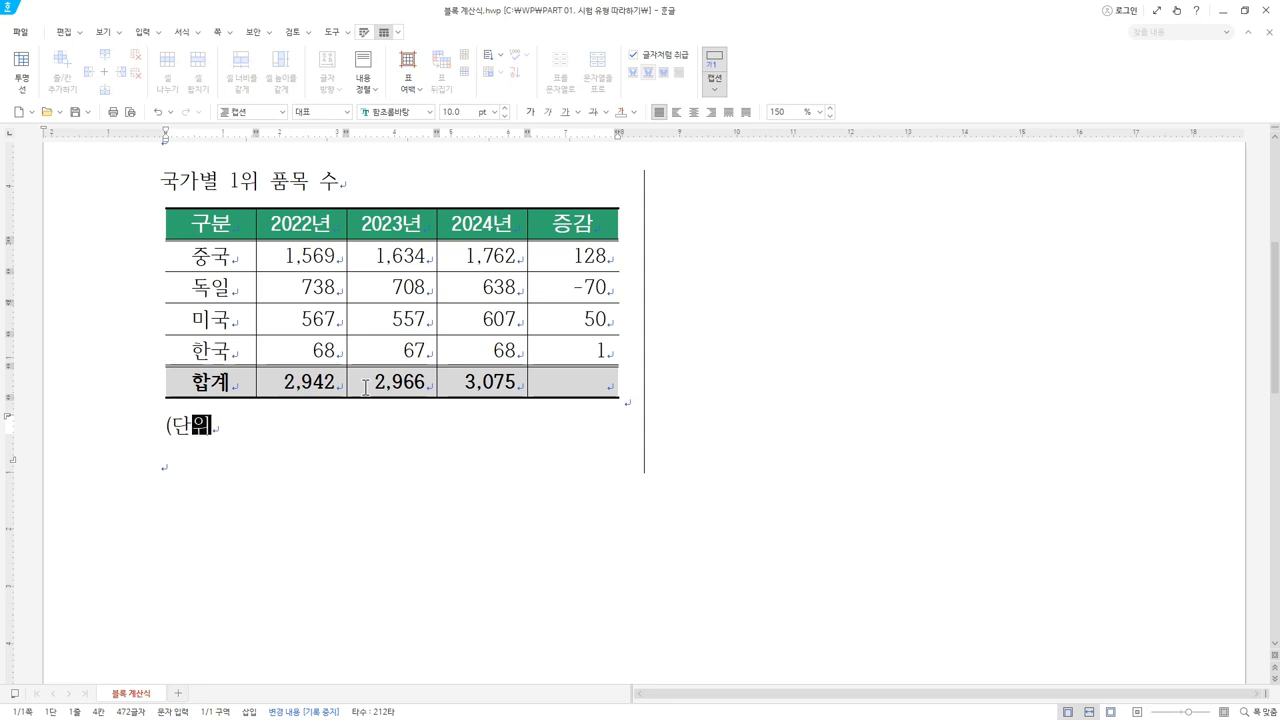
type(":")
type(" 개")
type(")")
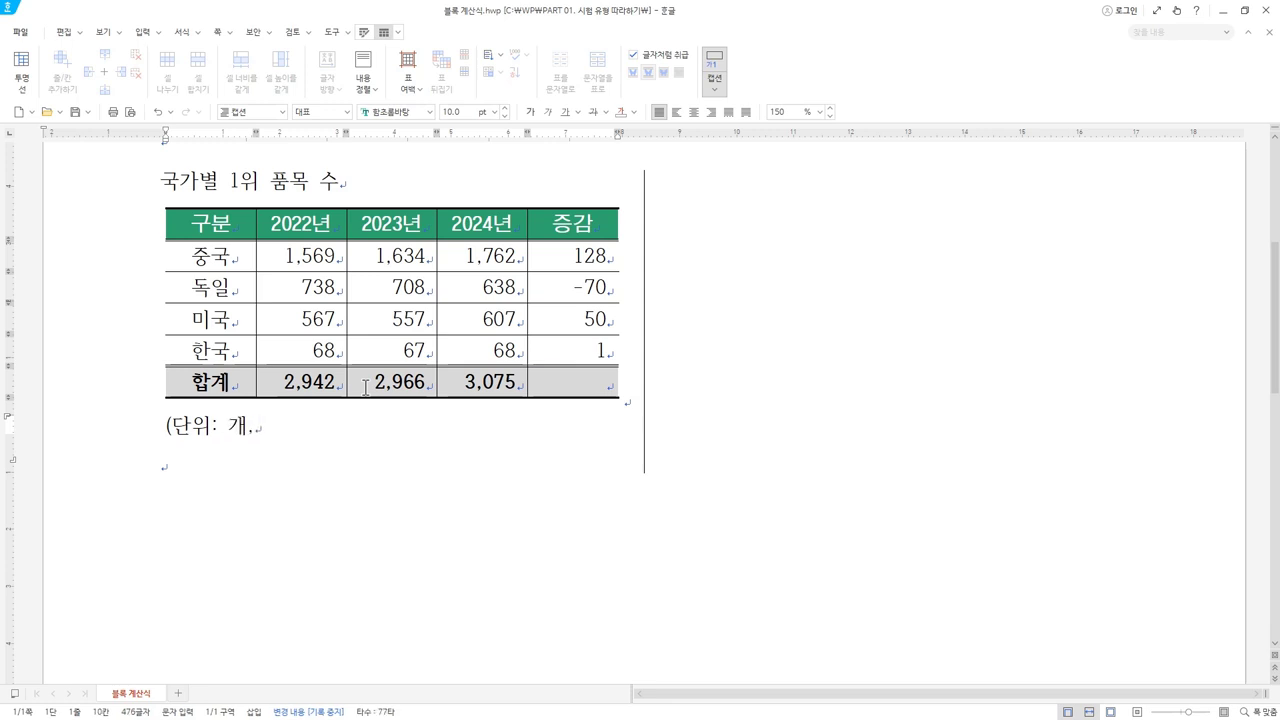
type(" %)")
key("BackSpace")
left_click(712, 112)
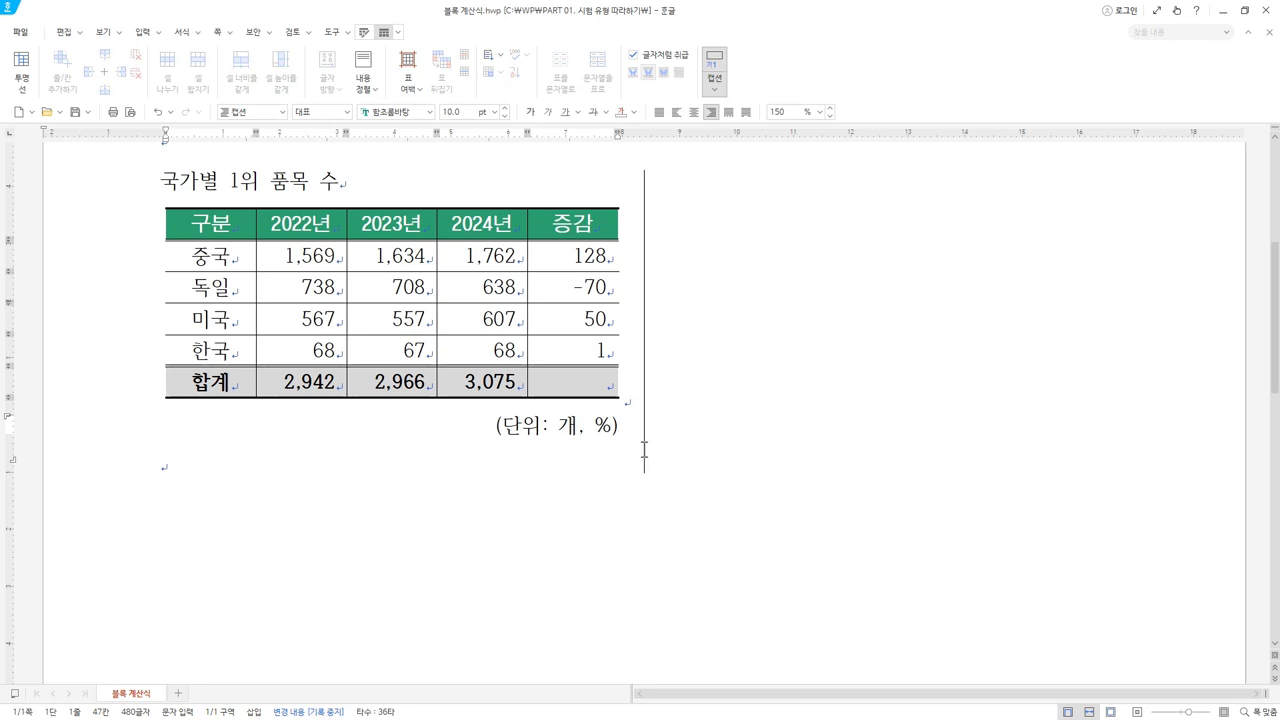
- Step through the caption's characters and switch its alignment back to justified to check for a trailing space
key("Left")
key("Left")
key("Left")
key("Left")
key("Left")
key("Left")
key("Left")
key("Left")
key("Right")
key("Right")
key("Right")
key("Right")
key("Right")
left_click(658, 113)
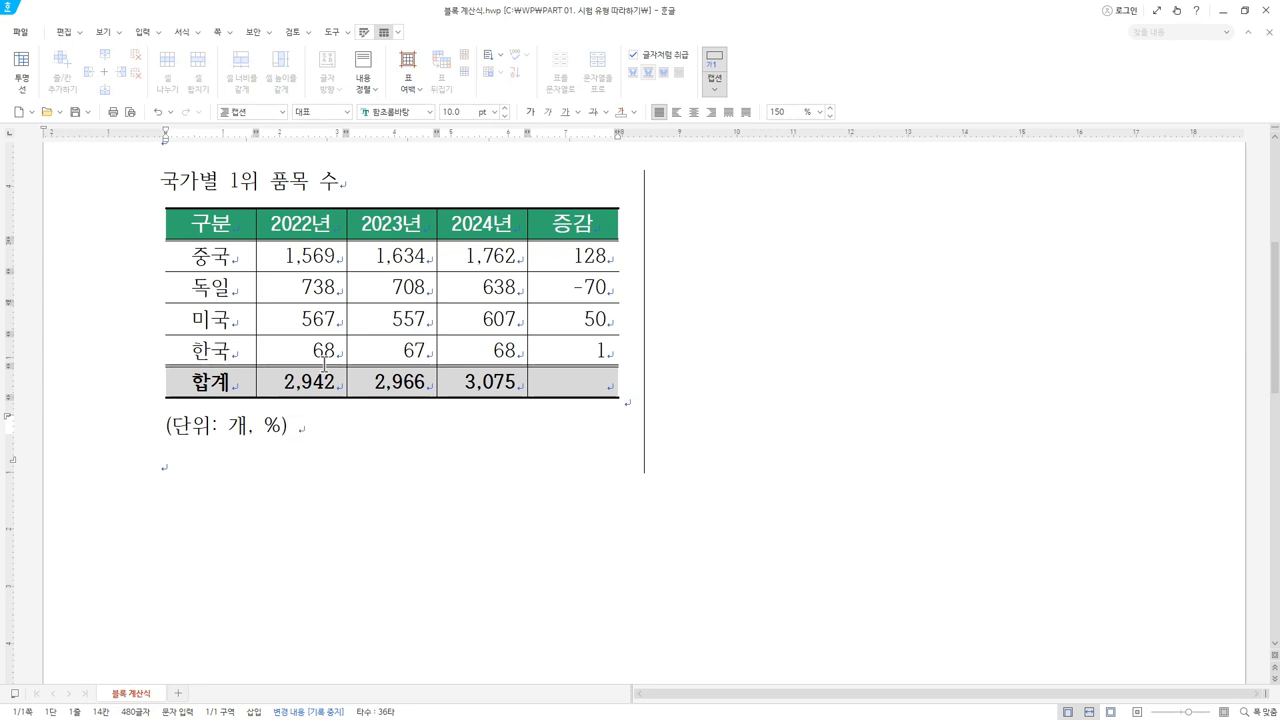
- Delete the trailing space after "(단위: 개, %)" and right-align the caption
key("BackSpace")
key("Hangul")
left_click(711, 113)
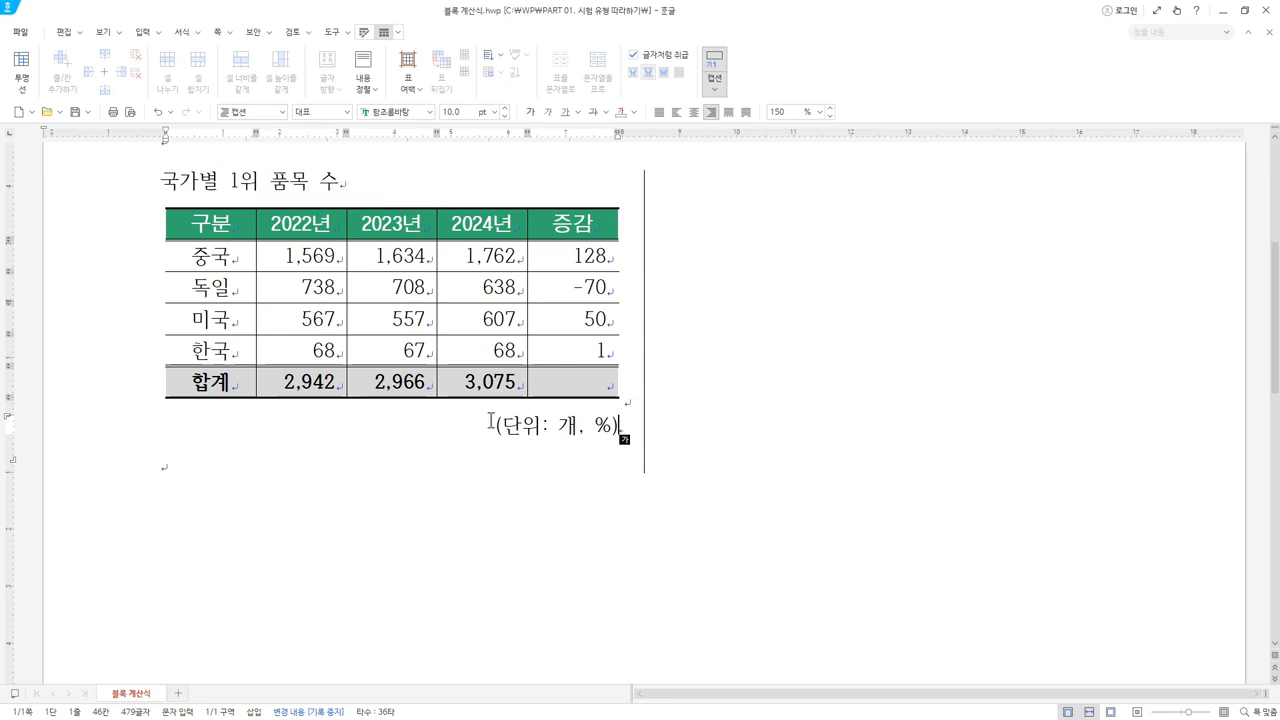
- Copy the last character "수" of the table title to the start of the unit caption and undo the paste
left_click_drag(343, 190, 321, 190)
key("ctrl+c")
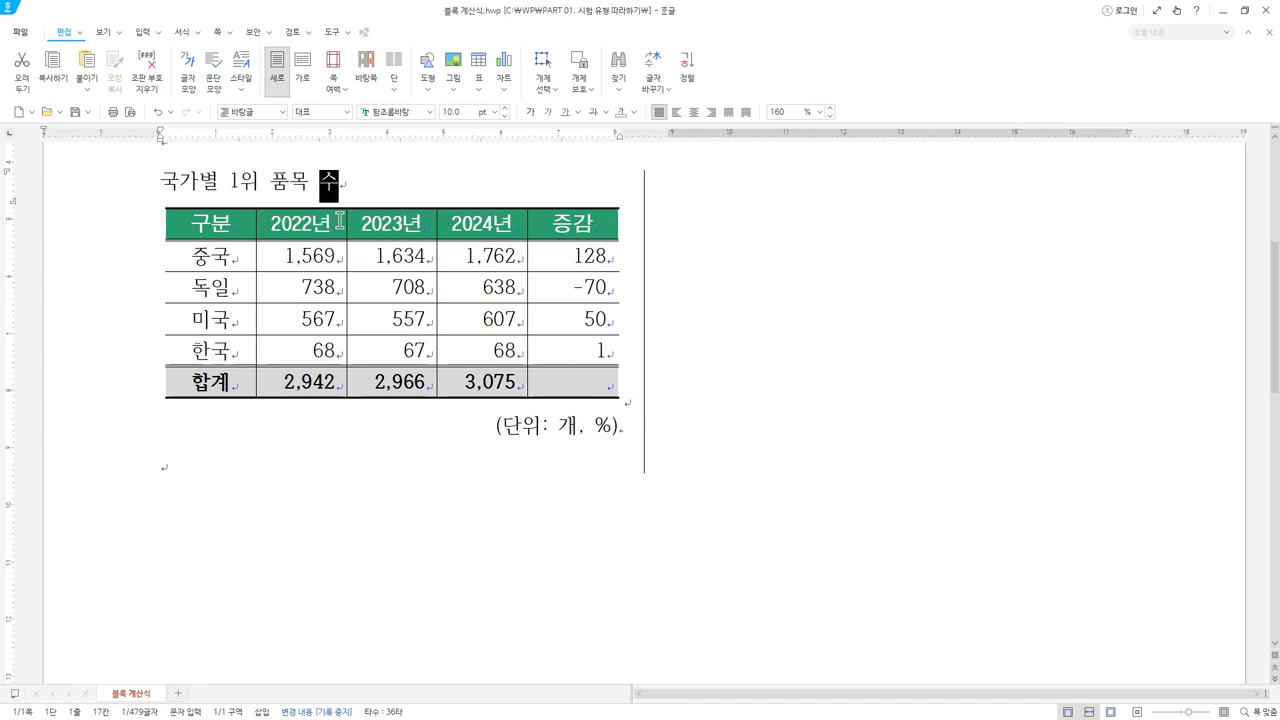
left_click(486, 430)
key("ctrl+v")
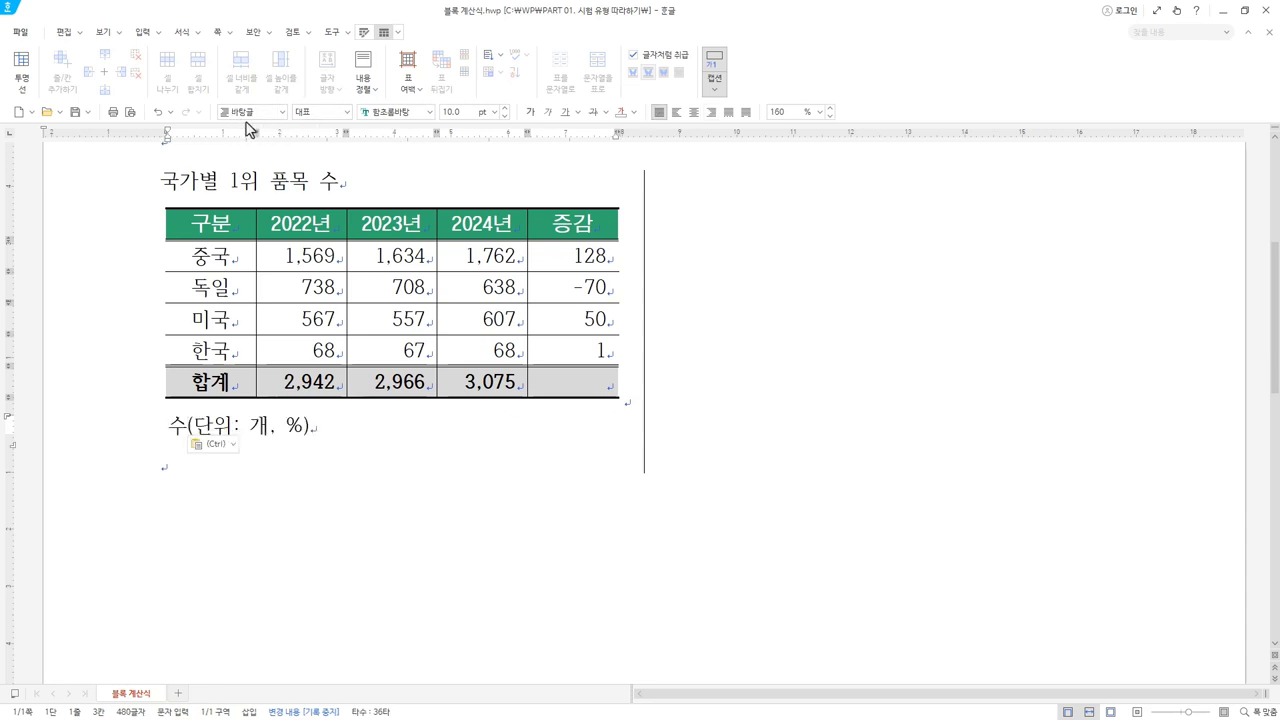
key("ctrl+z")
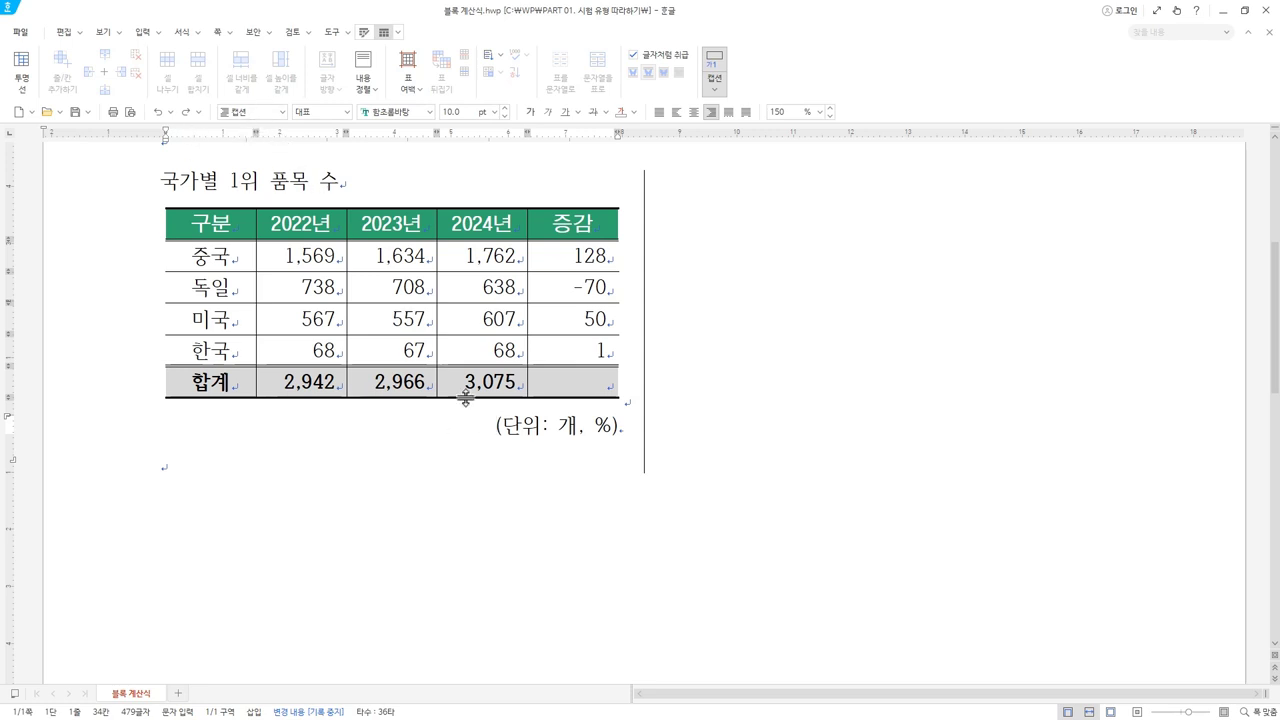
left_click_drag(497, 428, 646, 431)
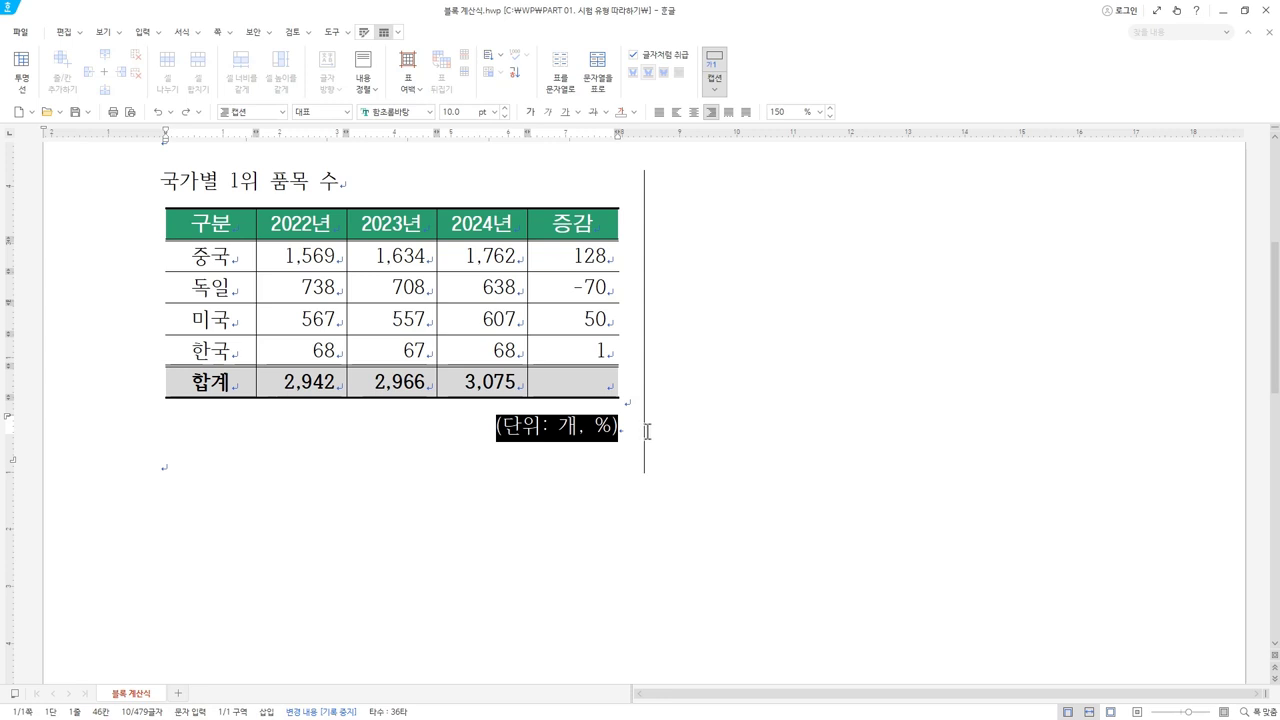
left_click(495, 425)
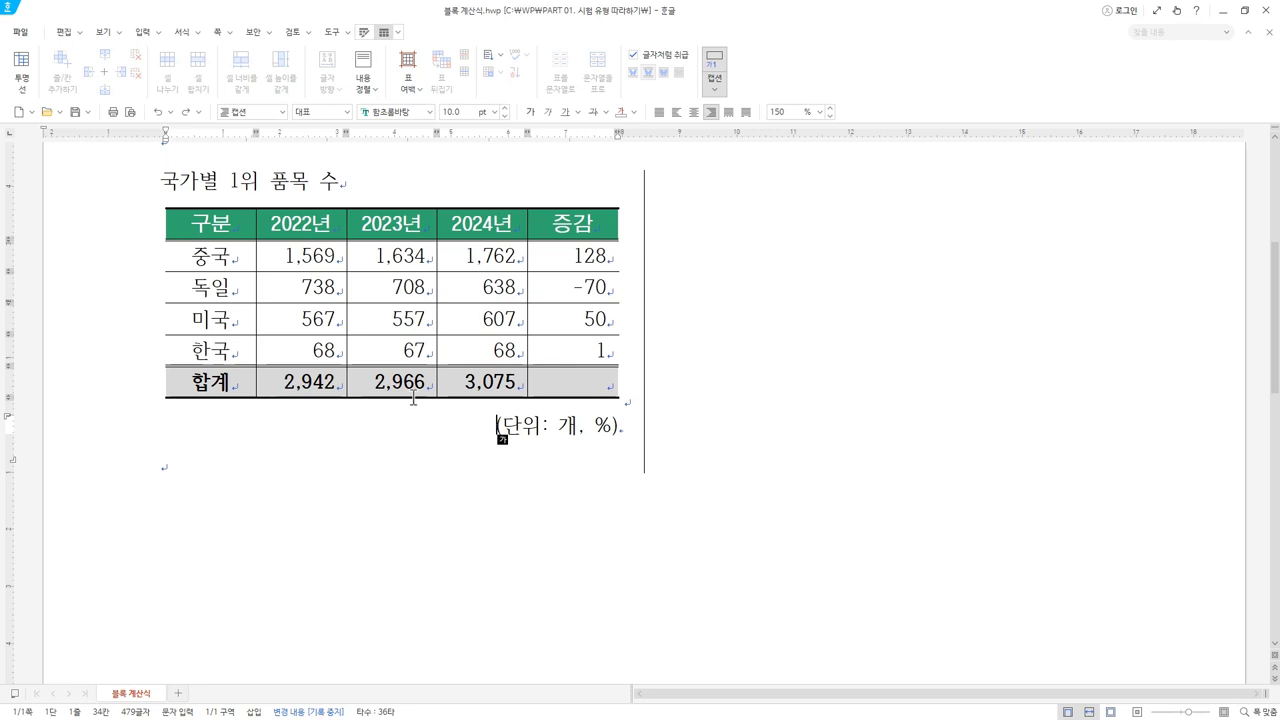
right_click(491, 428)
key("Escape")
right_click(496, 426)
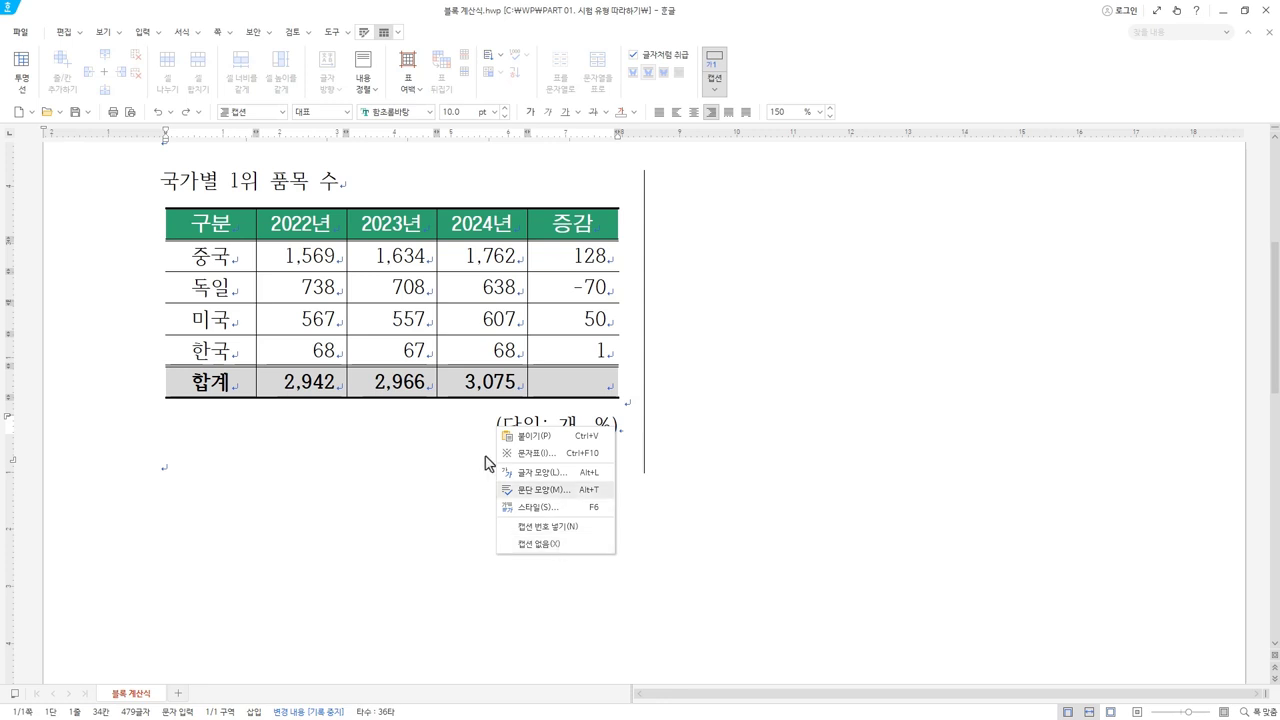
left_click(481, 424)
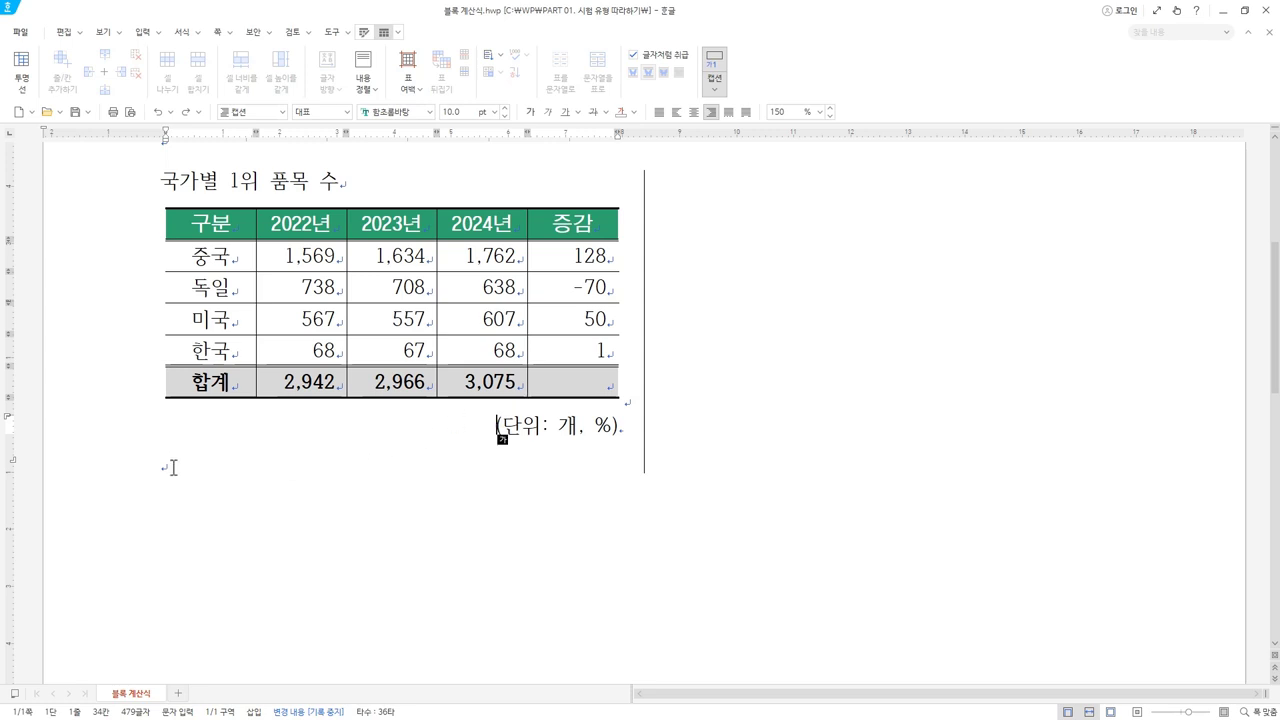
scroll(371, 531, "down", 2)
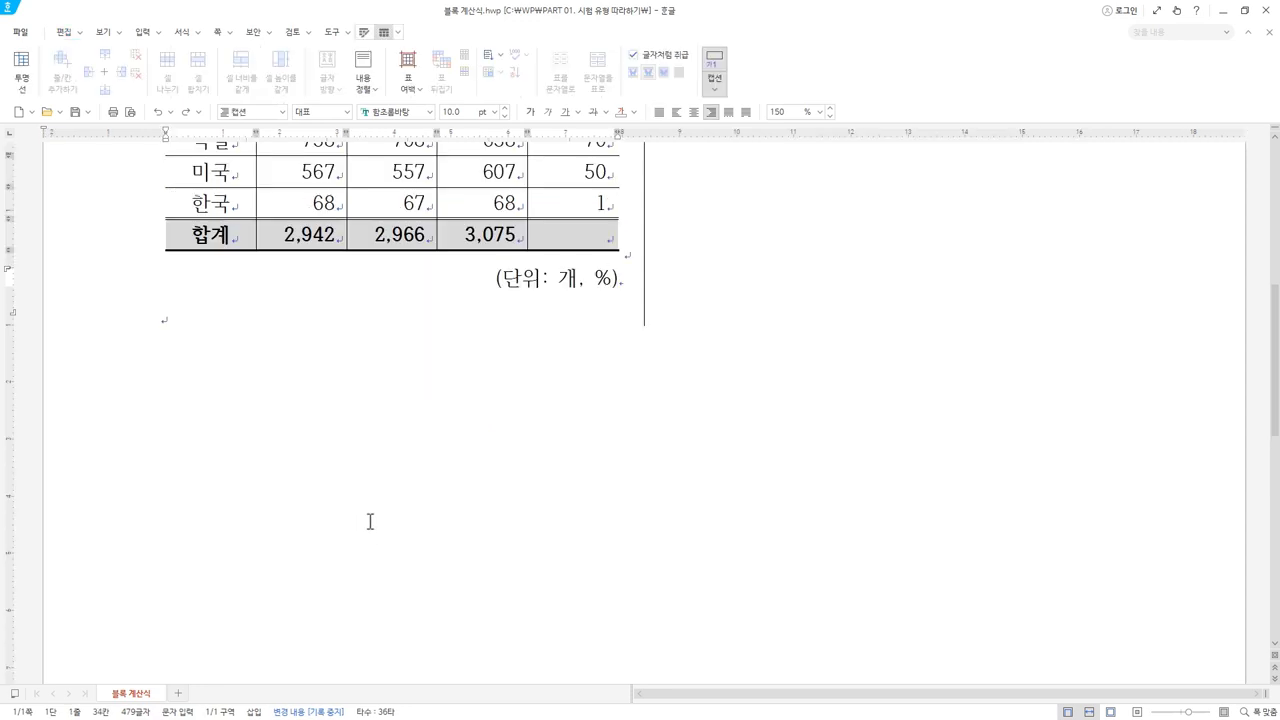
scroll(403, 500, "up", 2)
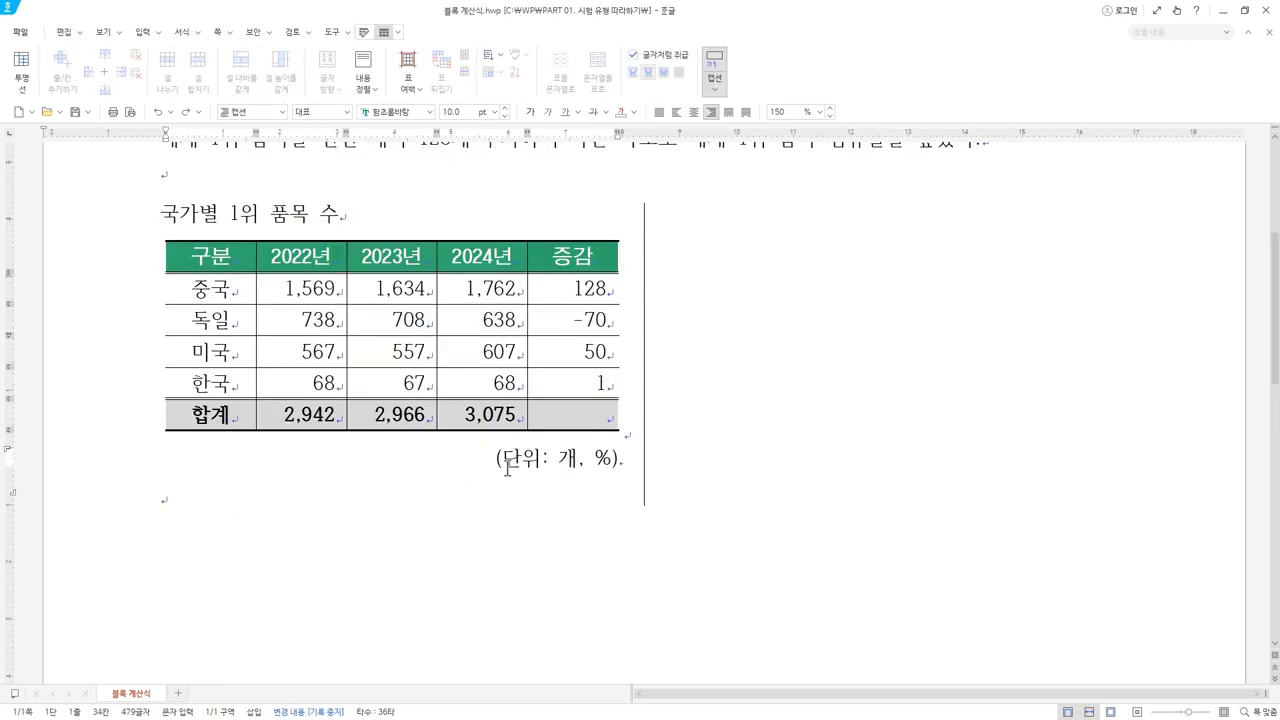
left_click(403, 290)
left_click(391, 220)
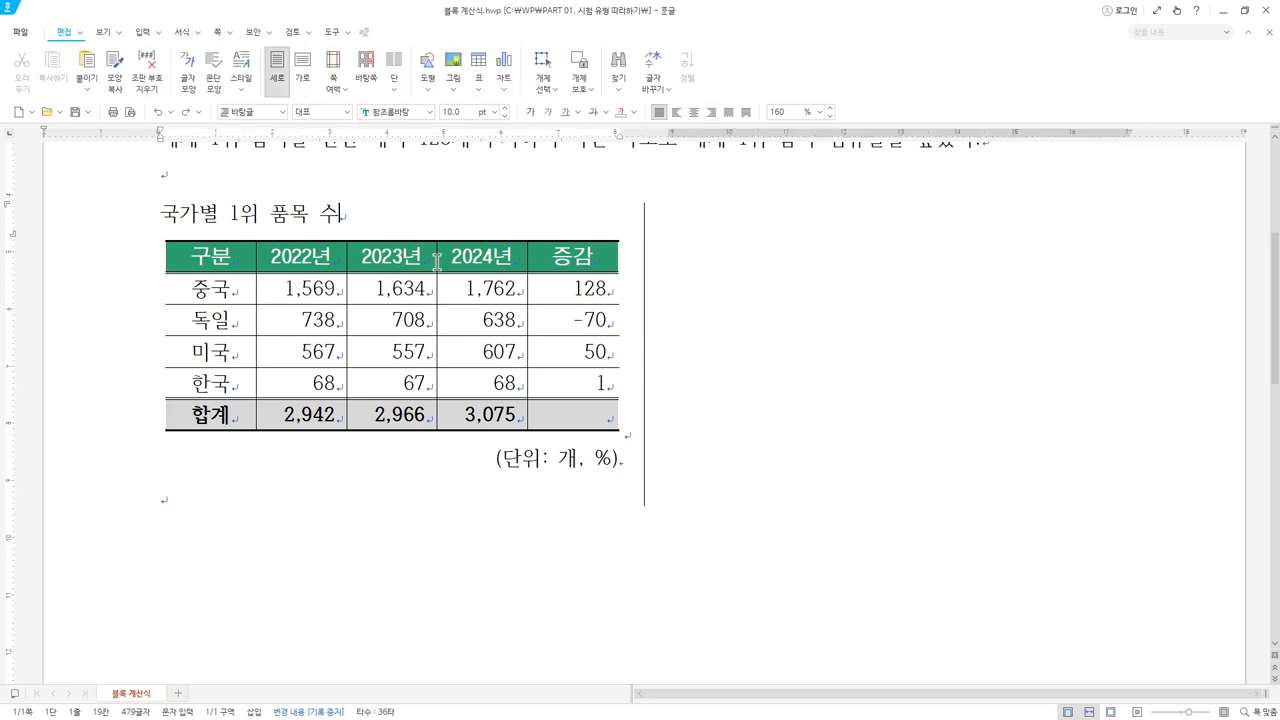
left_click(186, 502)
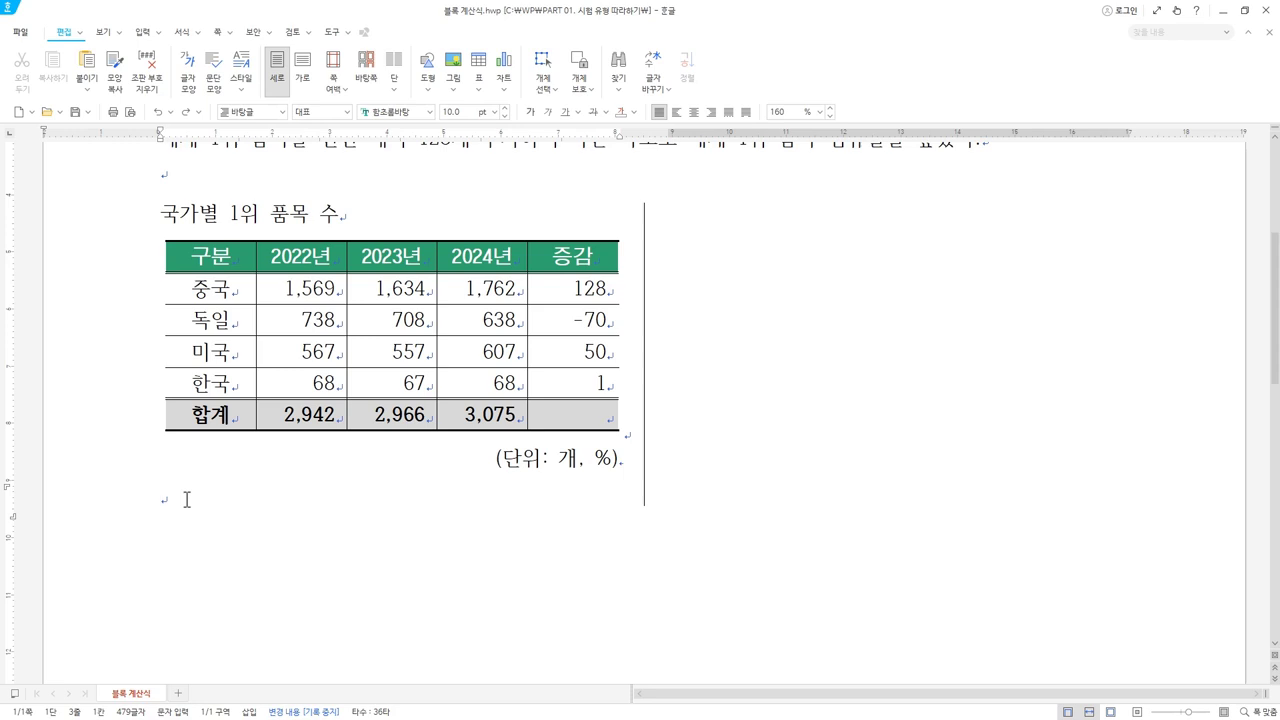
- Move the cursor out of the table's empty 합계 cell and add two blank, justified paragraphs below the table
left_click(580, 414)
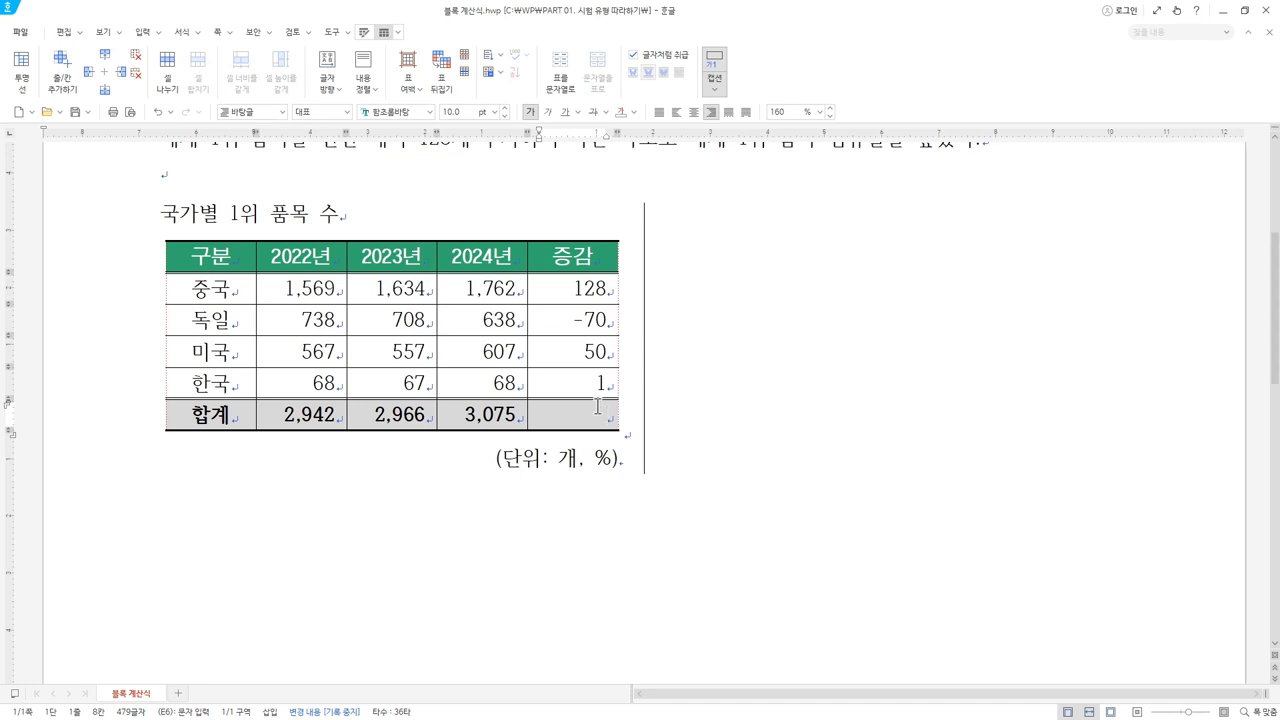
key("shift+Escape")
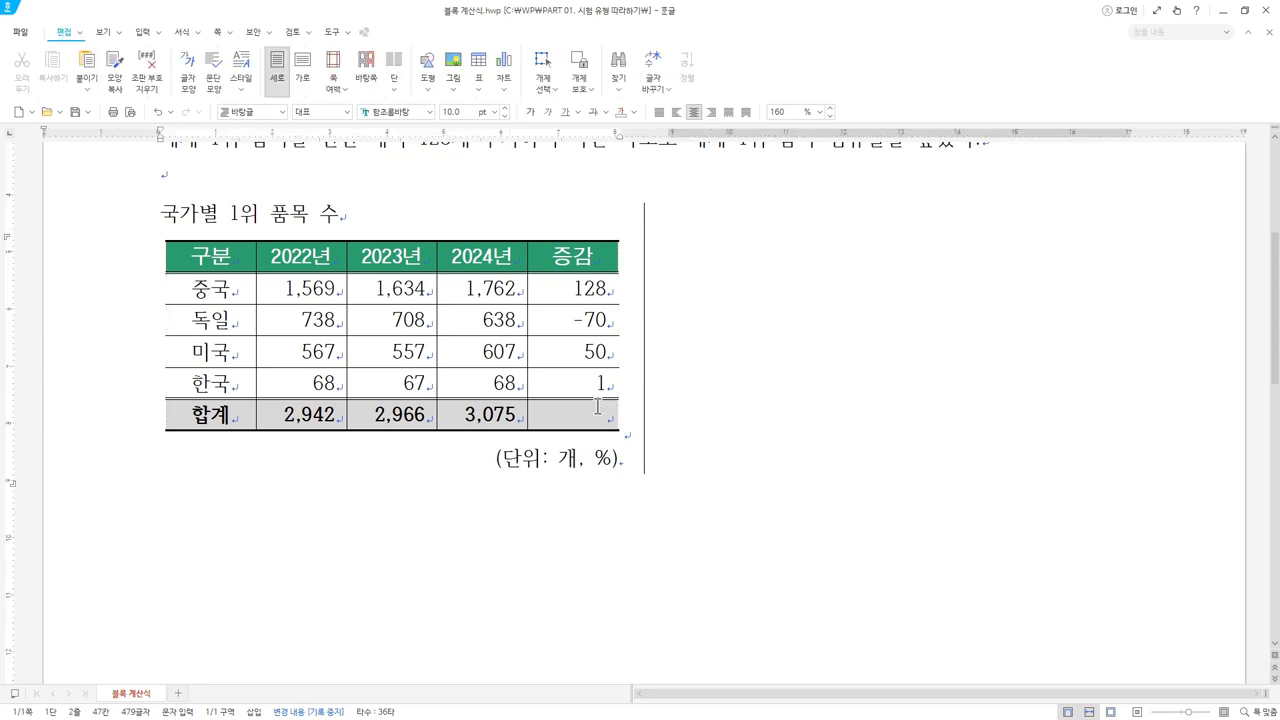
key("Down")
key("Return")
key("ctrl+shift+l")
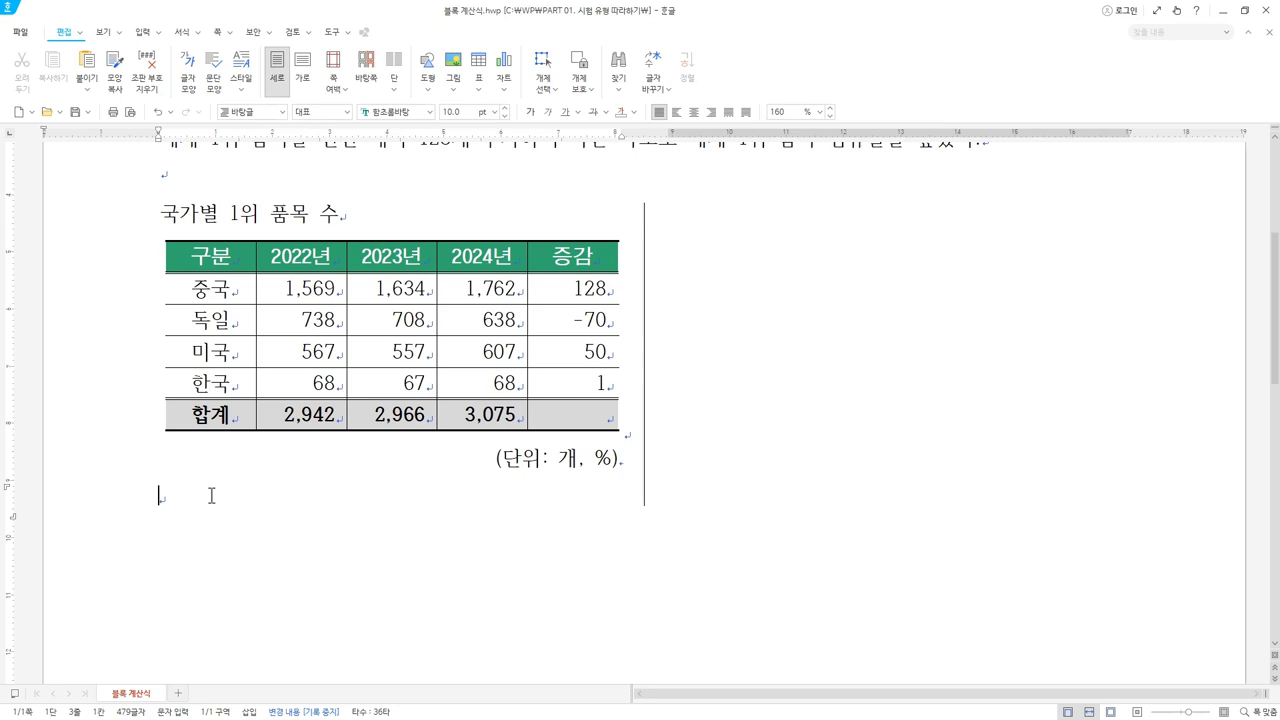
key("Return")
key("Hangul")
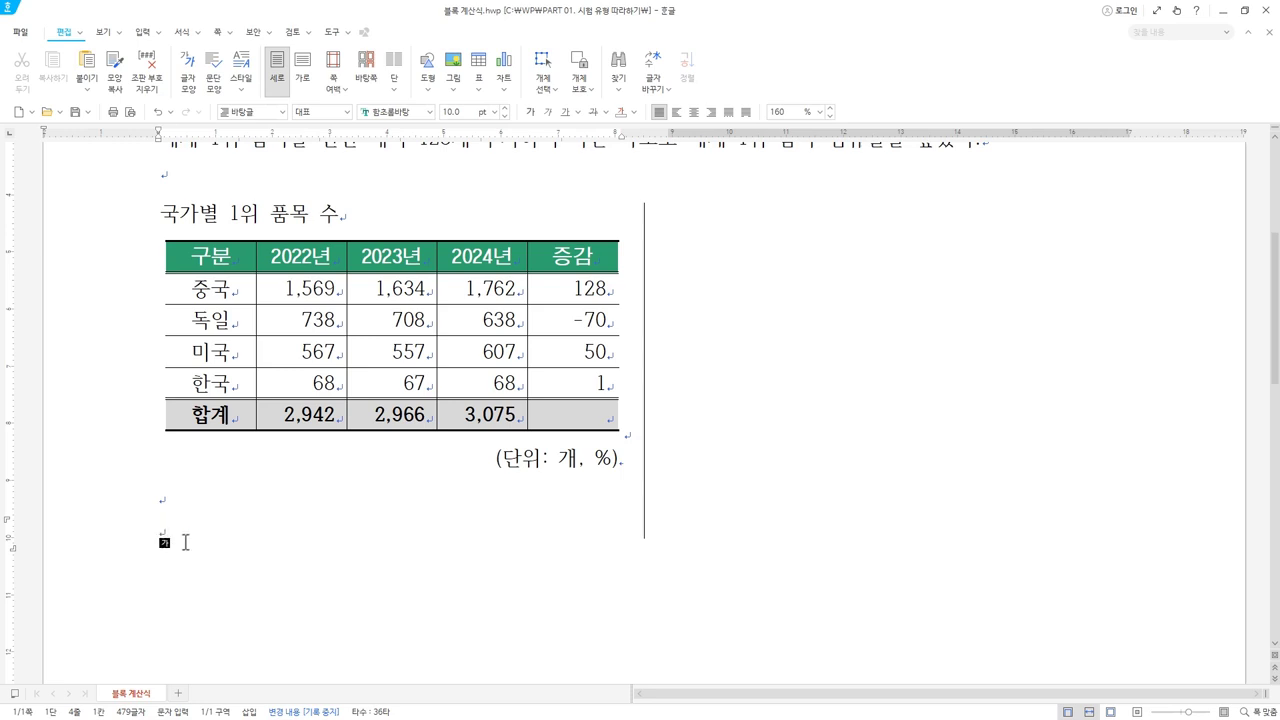